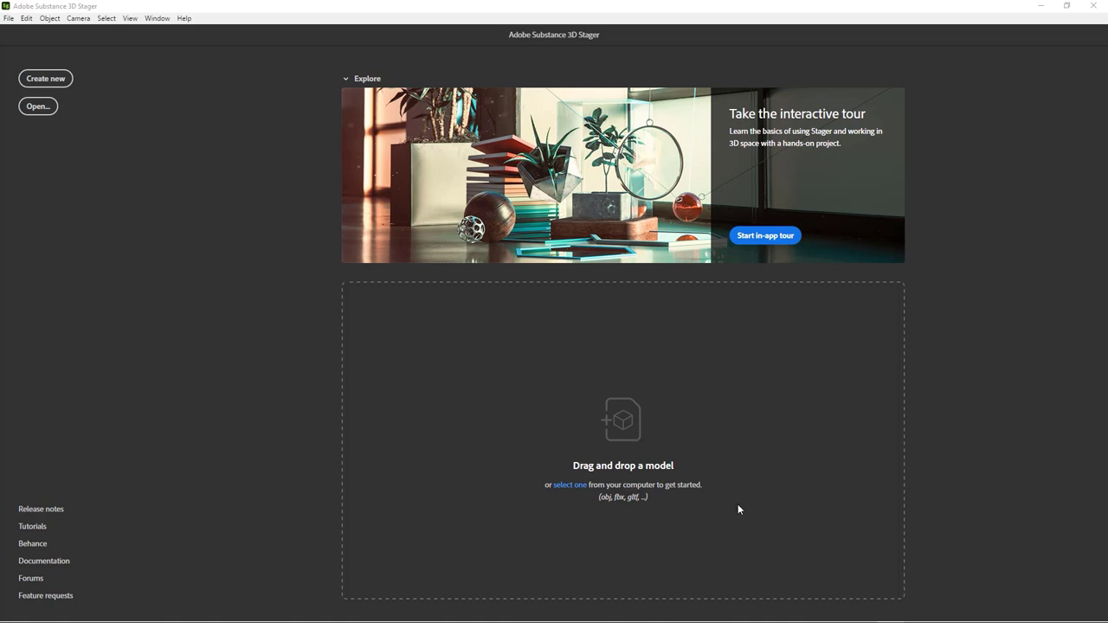
# - Create a new scene and try orbiting, panning and dollying the camera around the empty grid
pyautogui.click(40, 82)
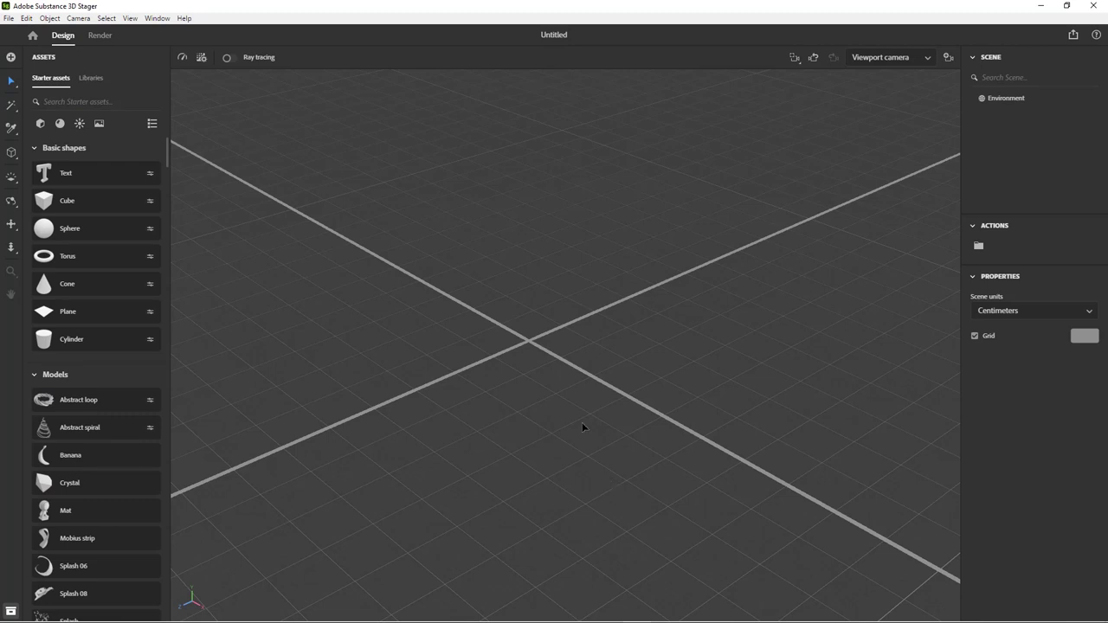
pyautogui.keyDown('alt'); pyautogui.moveTo(577, 418); pyautogui.dragTo(510, 381); pyautogui.keyUp('alt')
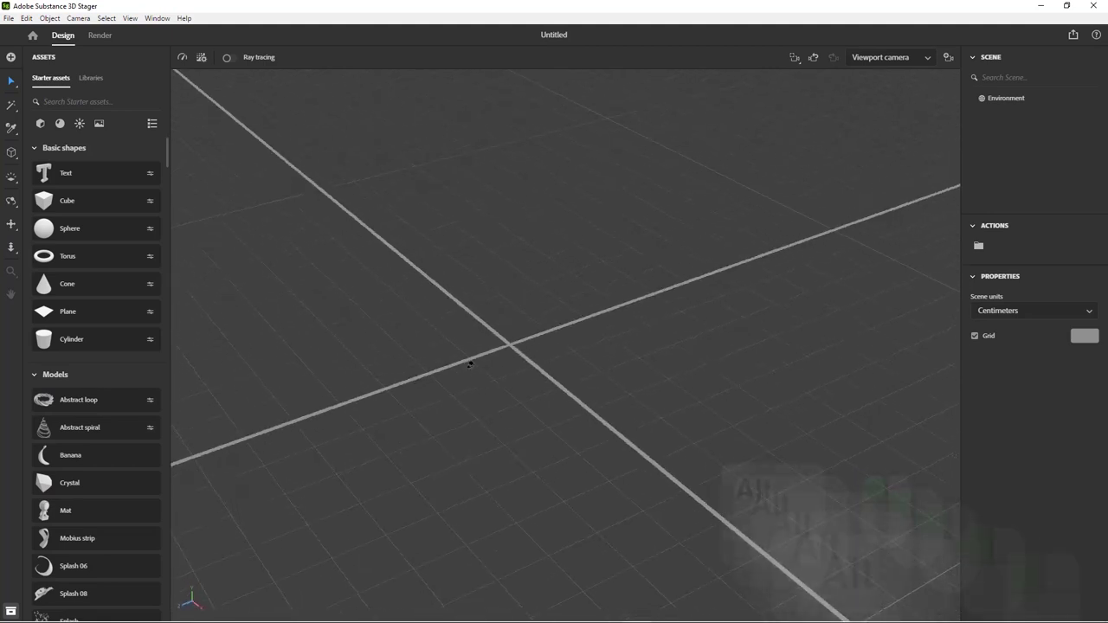
pyautogui.keyDown('alt'); pyautogui.moveTo(468, 364); pyautogui.dragTo(490, 342, button='middle'); pyautogui.keyUp('alt')
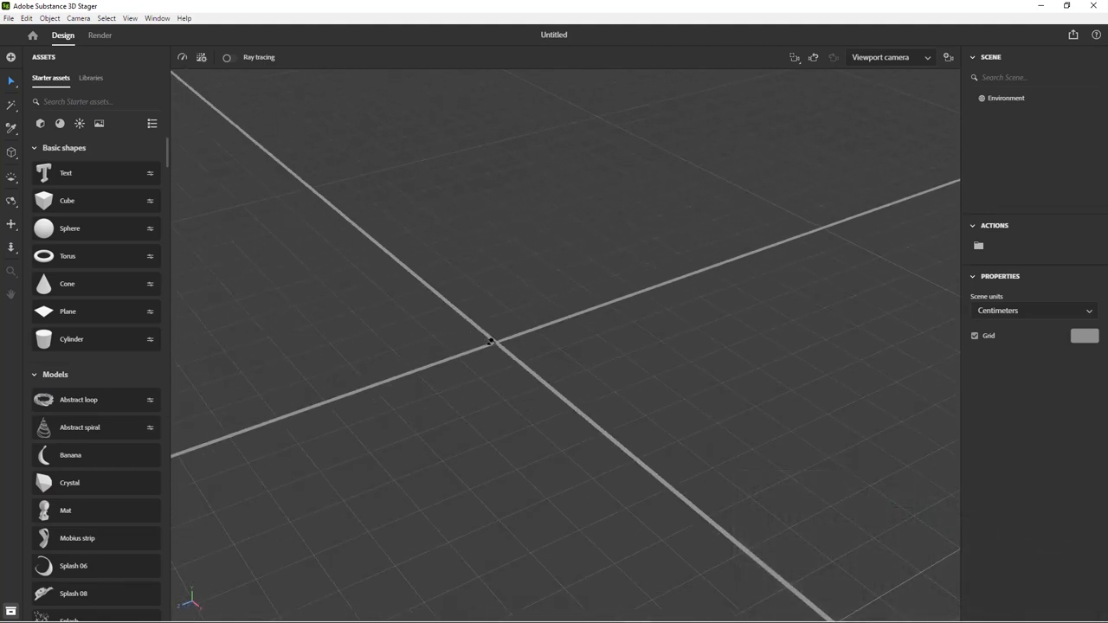
pyautogui.keyDown('alt'); pyautogui.moveTo(491, 342); pyautogui.dragTo(537, 358, button='right'); pyautogui.keyUp('alt')
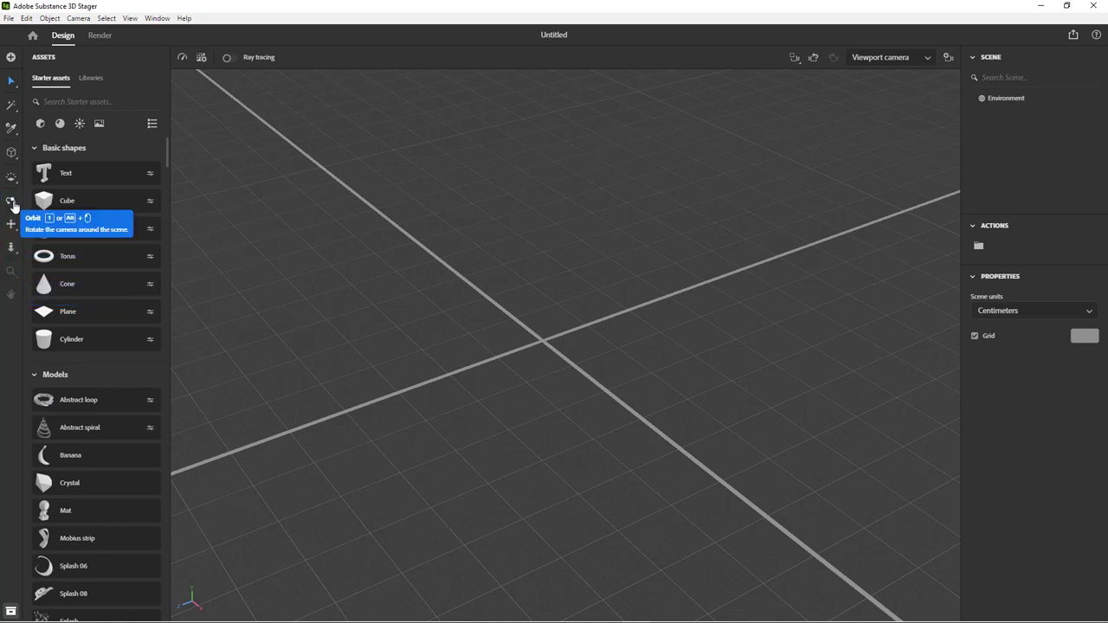
# - Try the Orbit, Pan and Dolly camera tools in the viewport, ending on the Orbit tool
pyautogui.click(12, 202)
pyautogui.moveTo(415, 397); pyautogui.dragTo(440, 398)
pyautogui.click(12, 224)
pyautogui.click(12, 246)
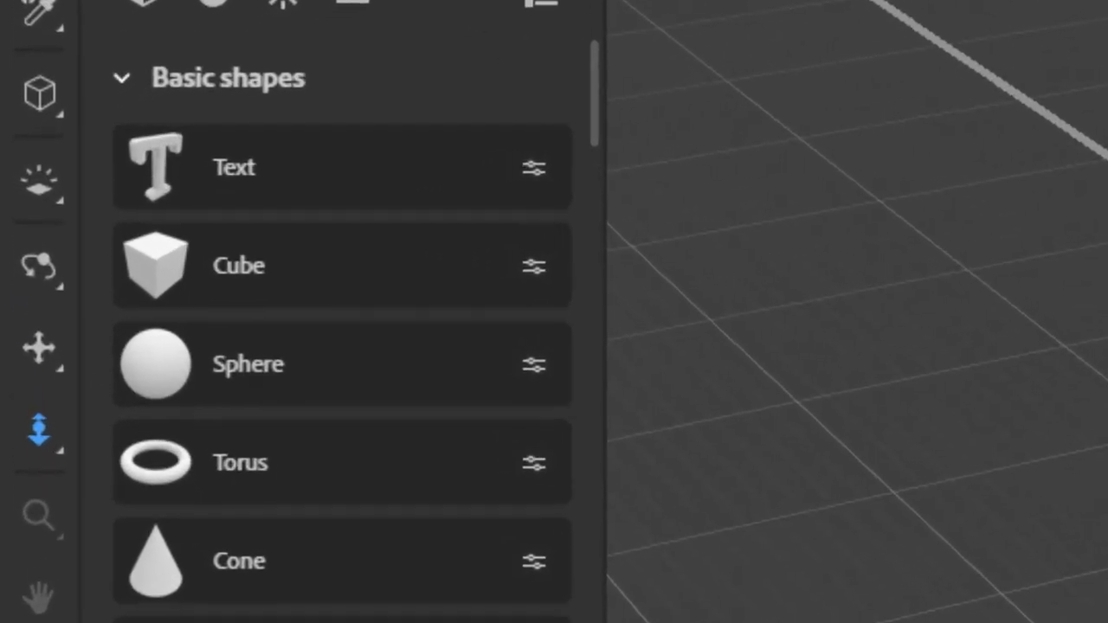
pyautogui.press('1')
pyautogui.press('2')
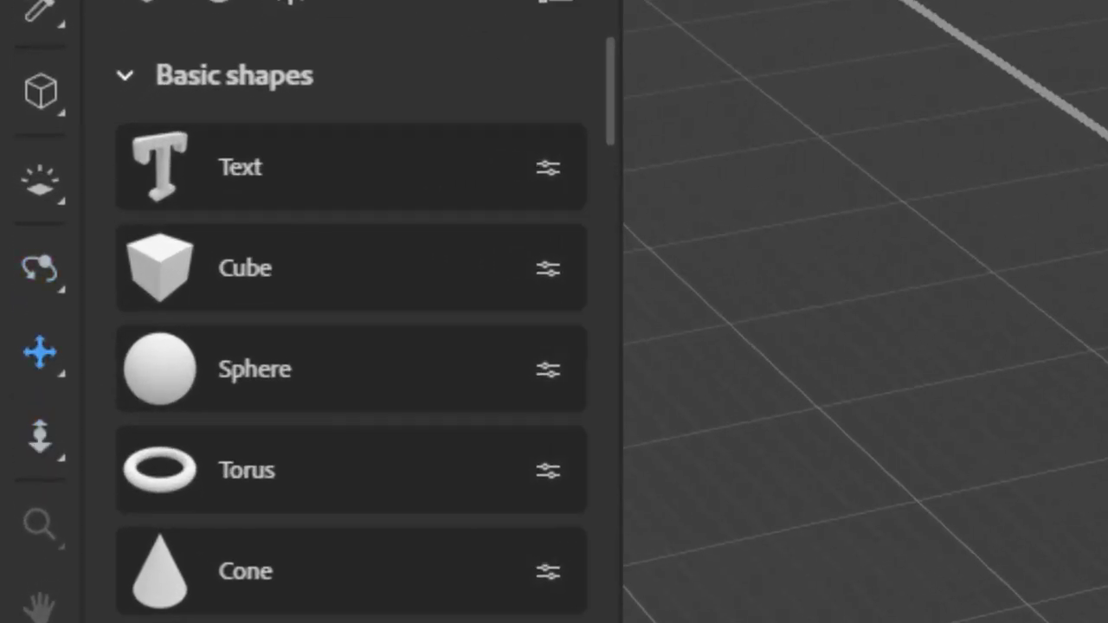
pyautogui.press('3')
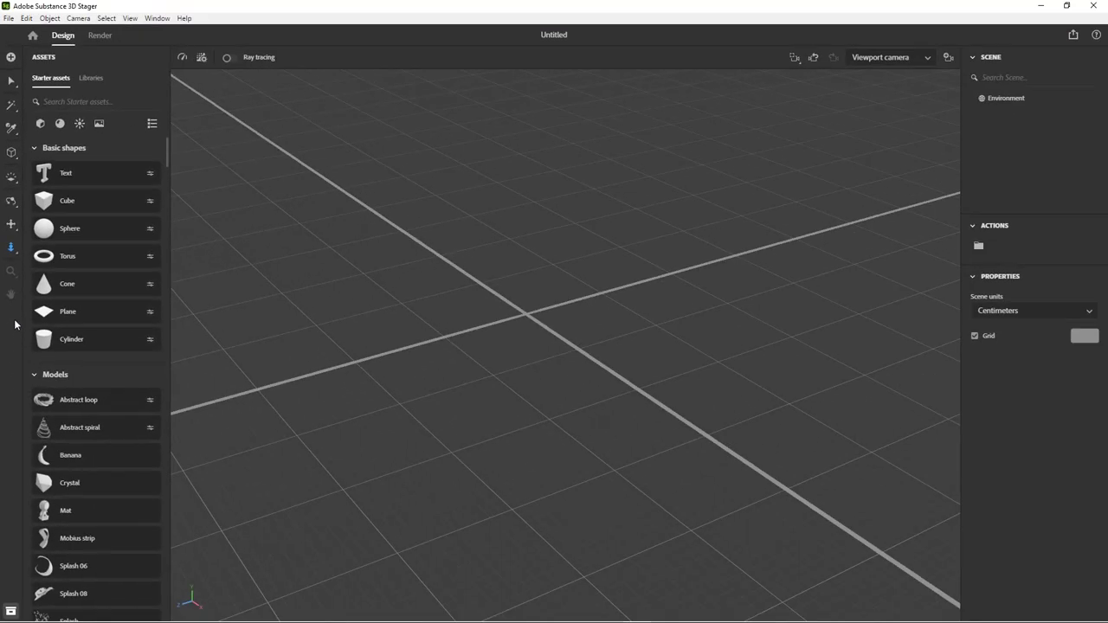
pyautogui.press('1')
# - Examine the render and export settings in the Render workspace and return to the Design workspace
pyautogui.click(98, 36)
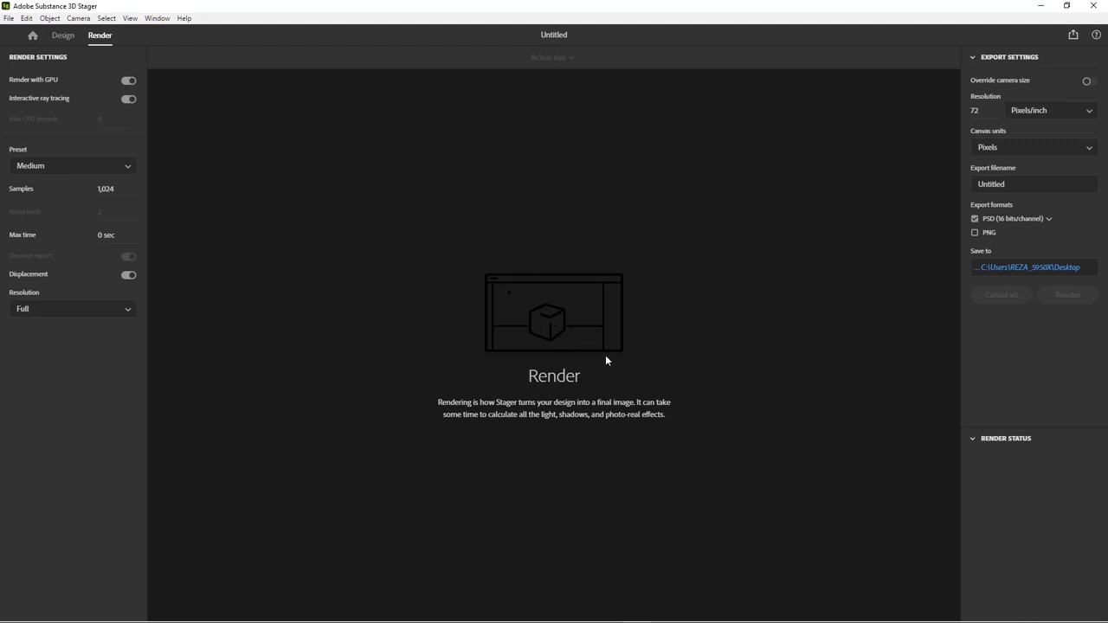
pyautogui.click(65, 41)
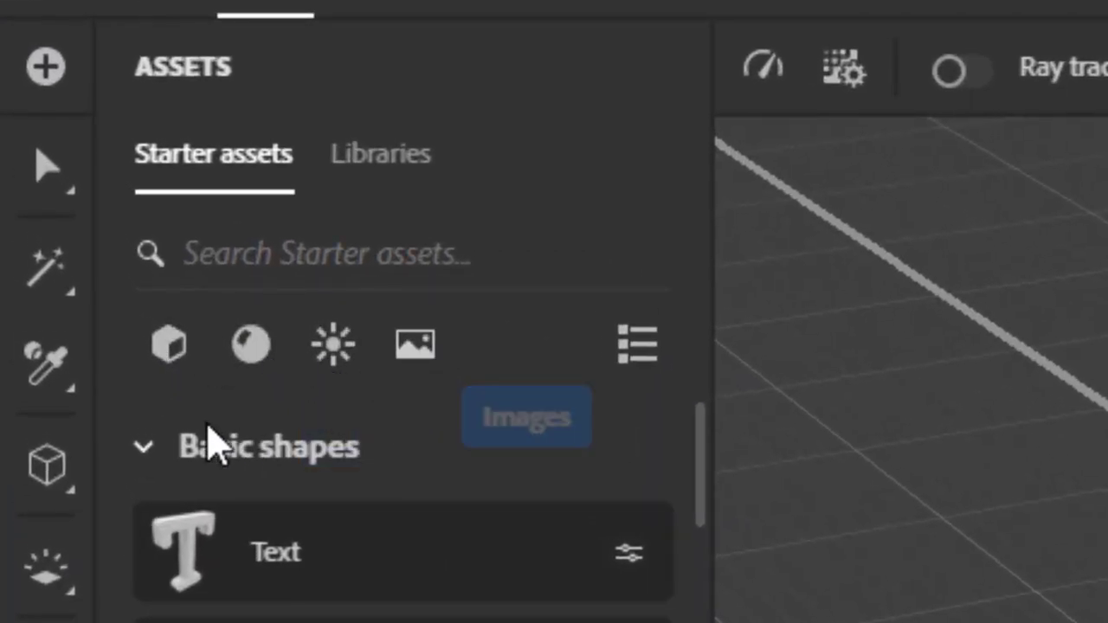
# - Browse the starter assets by models, materials, lights and images, compare list and thumbnail views, and return to the models
pyautogui.click(171, 363)
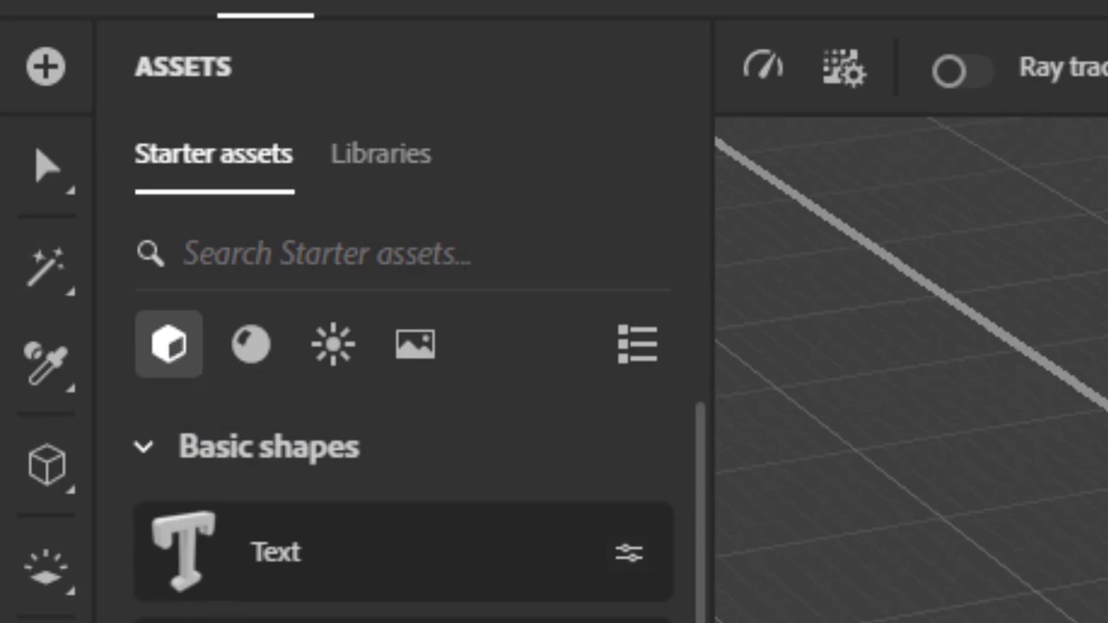
pyautogui.click(244, 357)
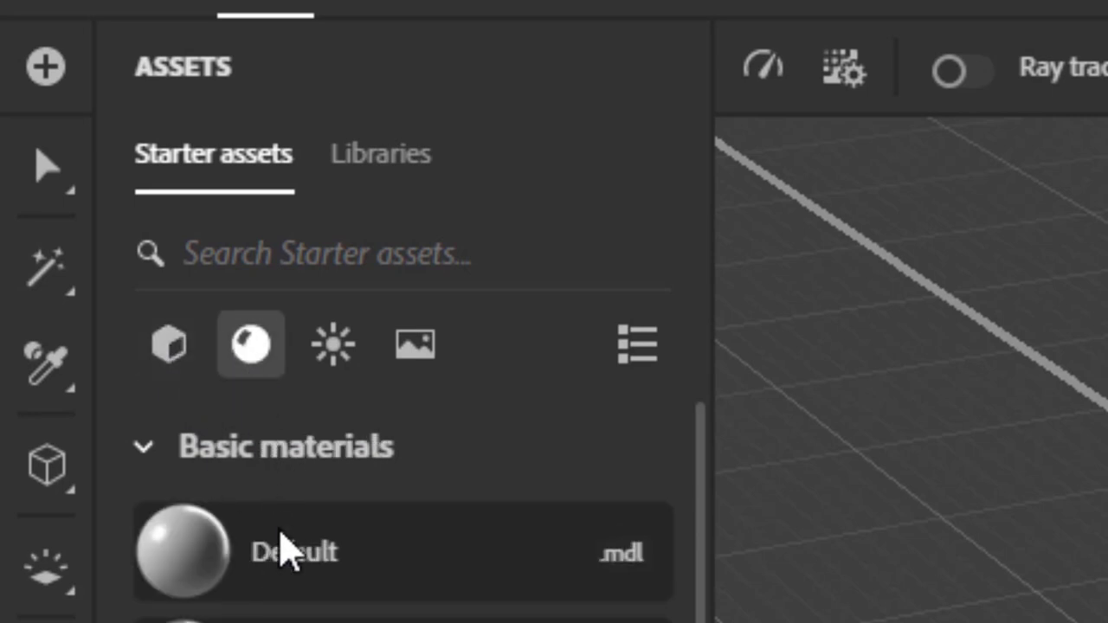
pyautogui.click(336, 342)
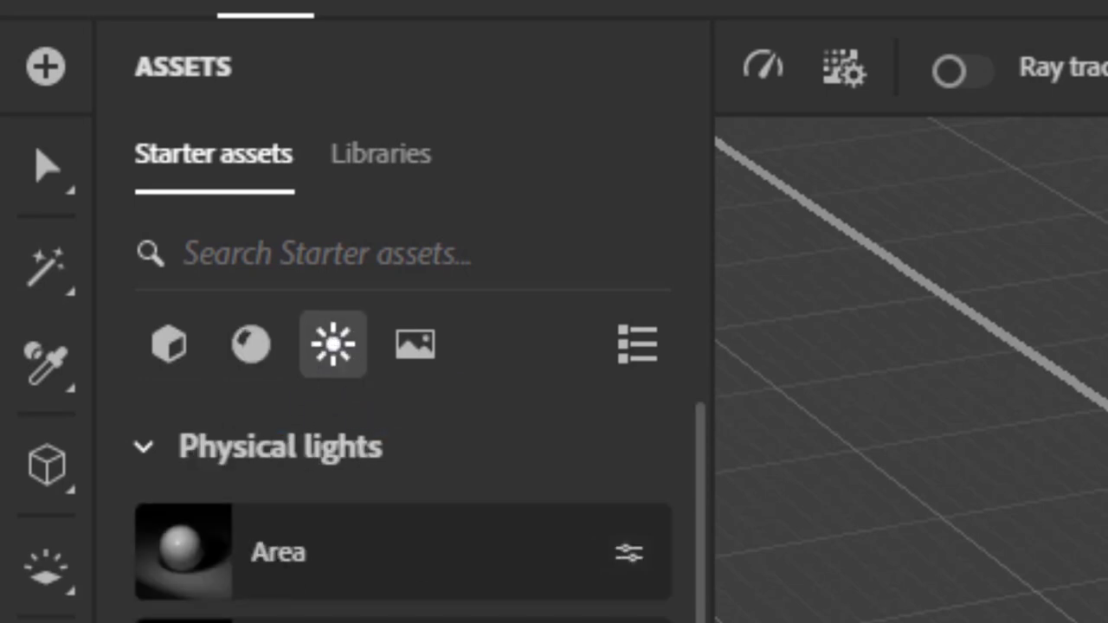
pyautogui.click(425, 367)
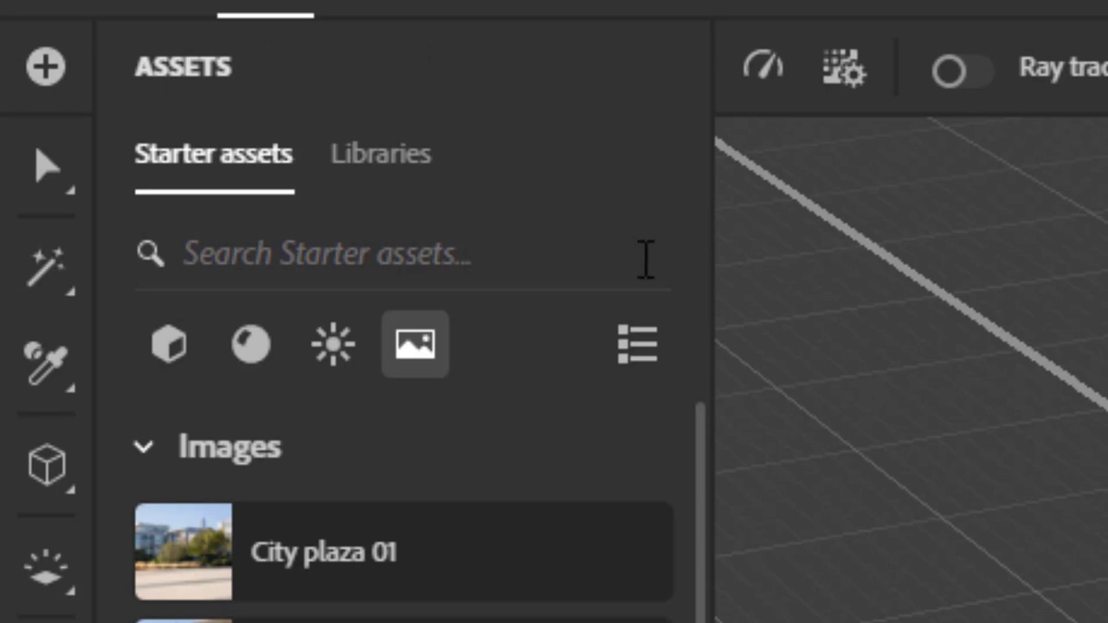
pyautogui.click(641, 347)
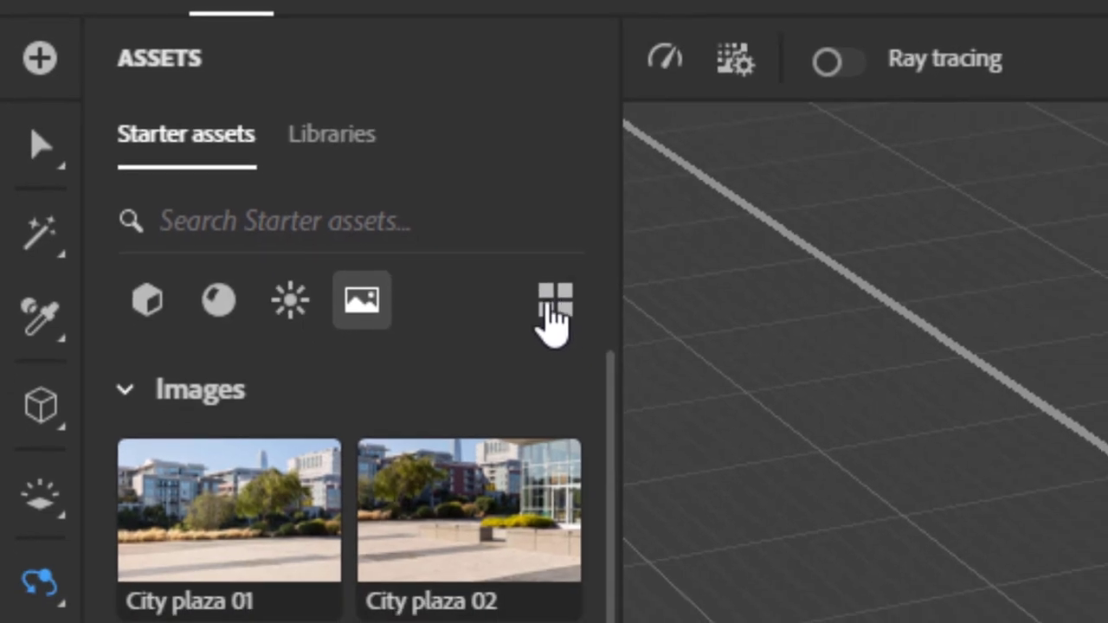
pyautogui.click(554, 303)
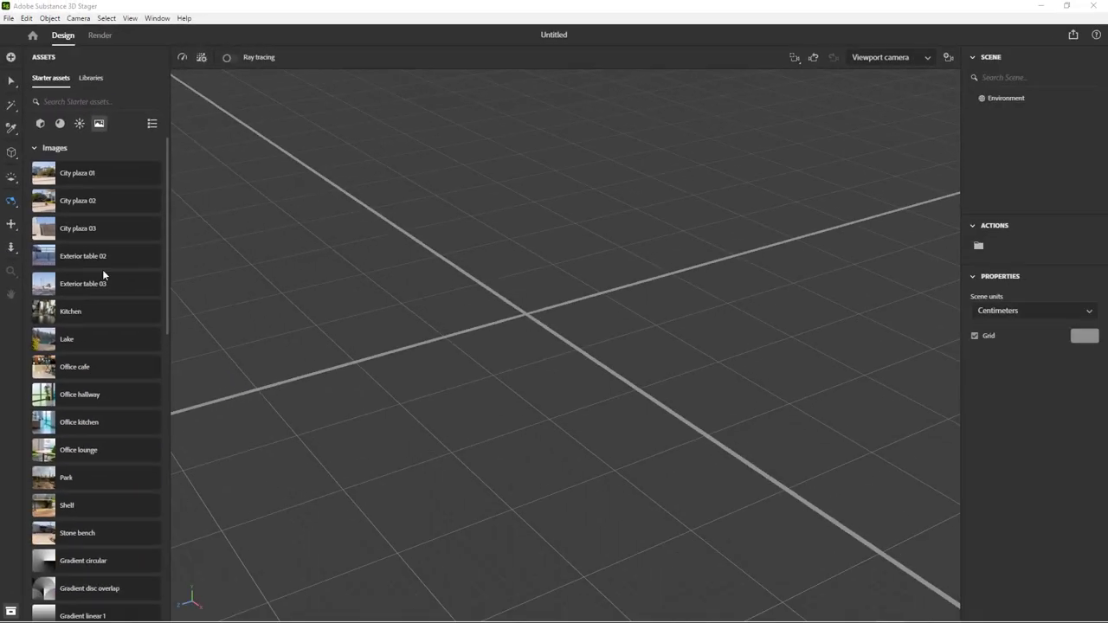
pyautogui.click(41, 124)
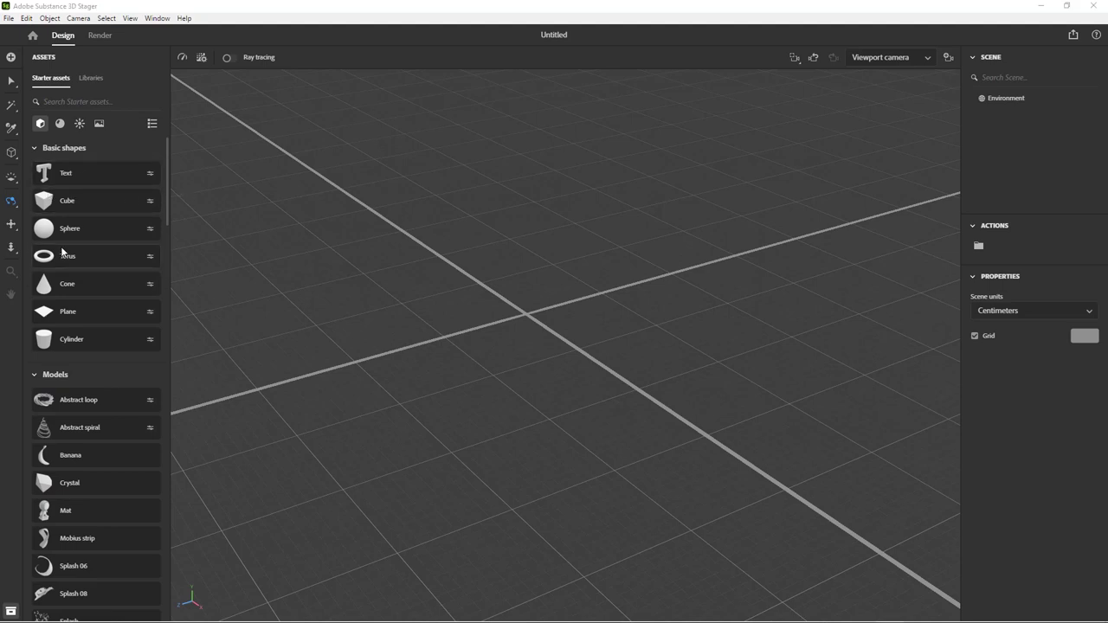
# - Place a sphere in the scene and set its X and Z positions to 0 cm
pyautogui.moveTo(44, 234); pyautogui.dragTo(590, 208)
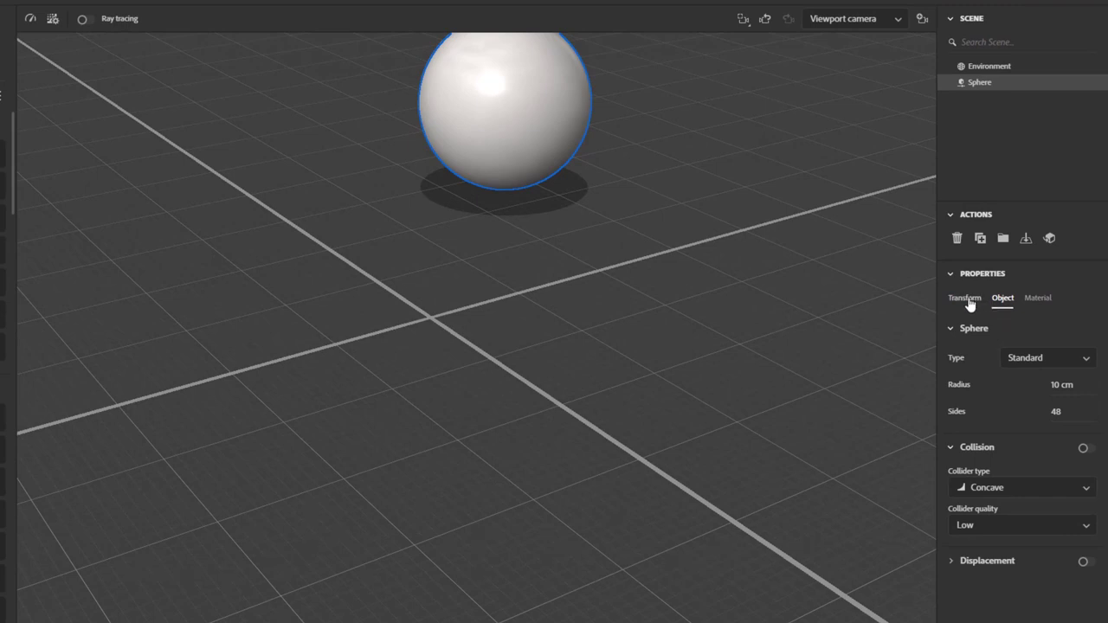
pyautogui.click(967, 299)
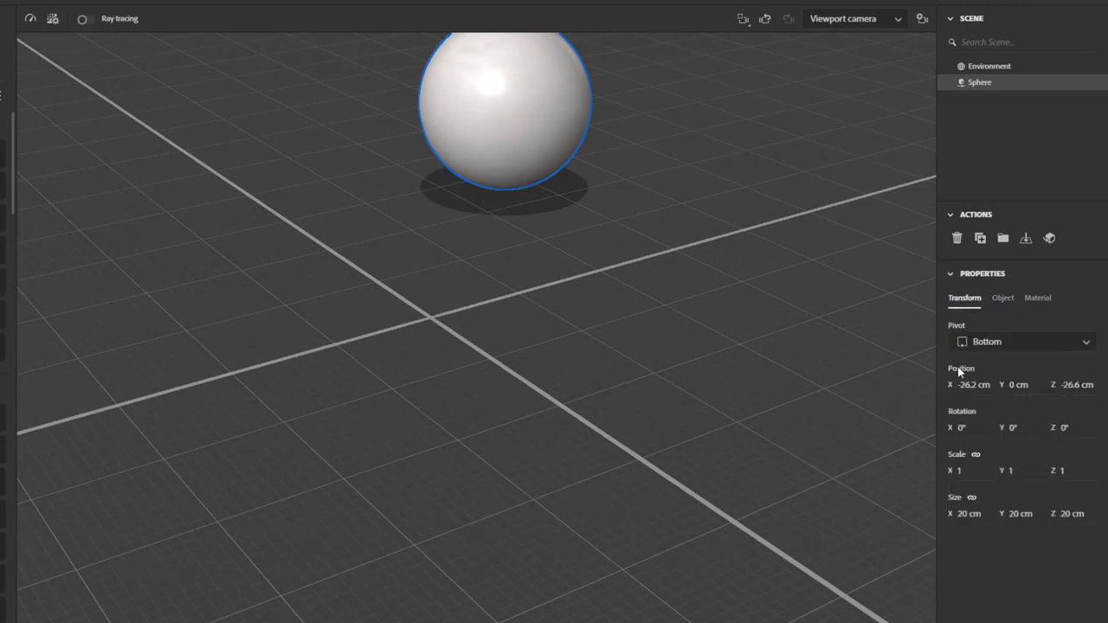
pyautogui.click(970, 386)
pyautogui.write('0')
pyautogui.press('Return')
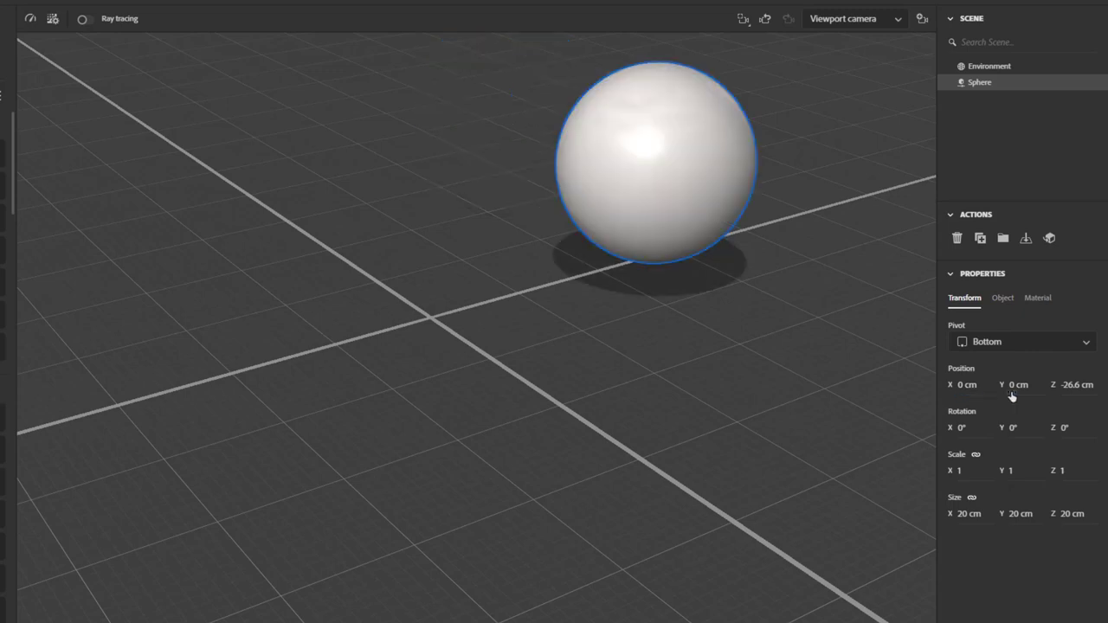
pyautogui.click(1065, 387)
pyautogui.write('0')
pyautogui.press('Return')
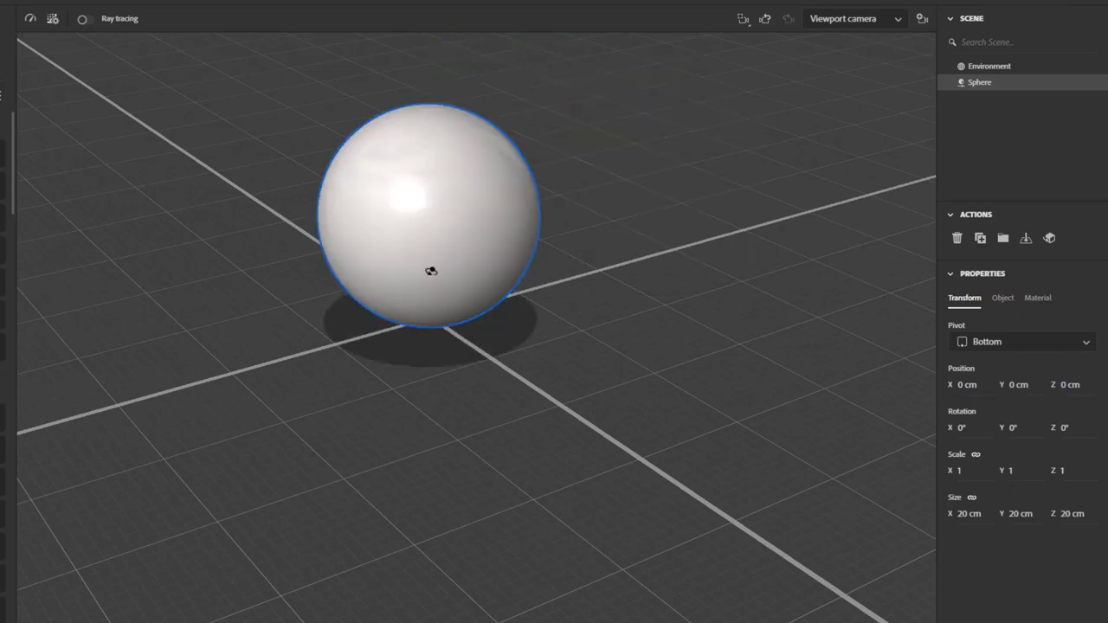
# - Delete the sphere, activate the selection tool and add a new sphere at the scene's origin
pyautogui.press('Delete')
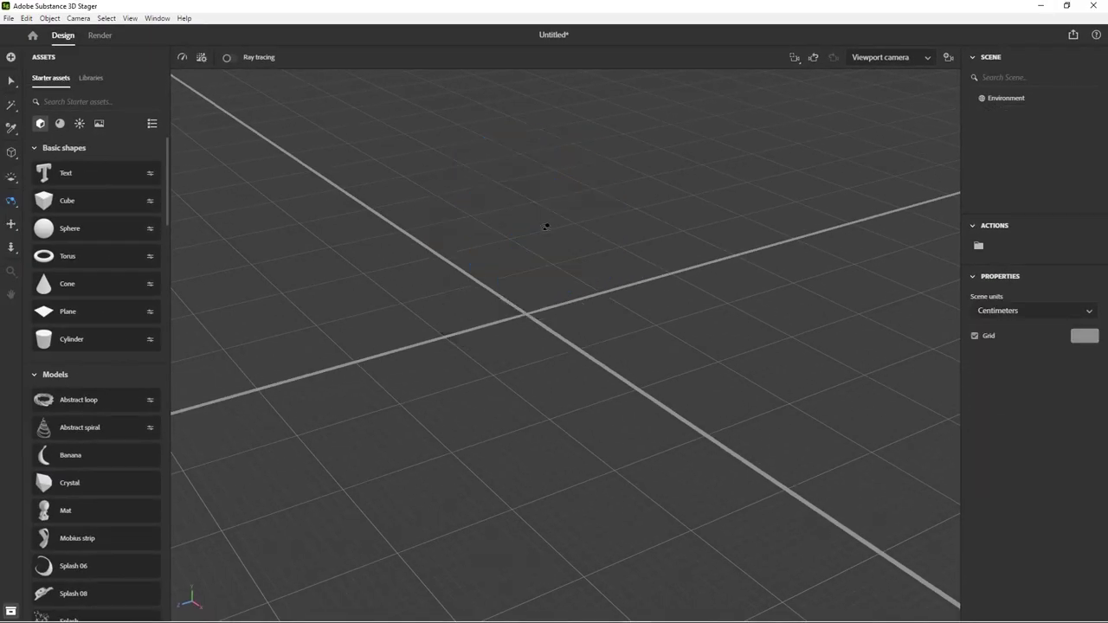
pyautogui.press('v')
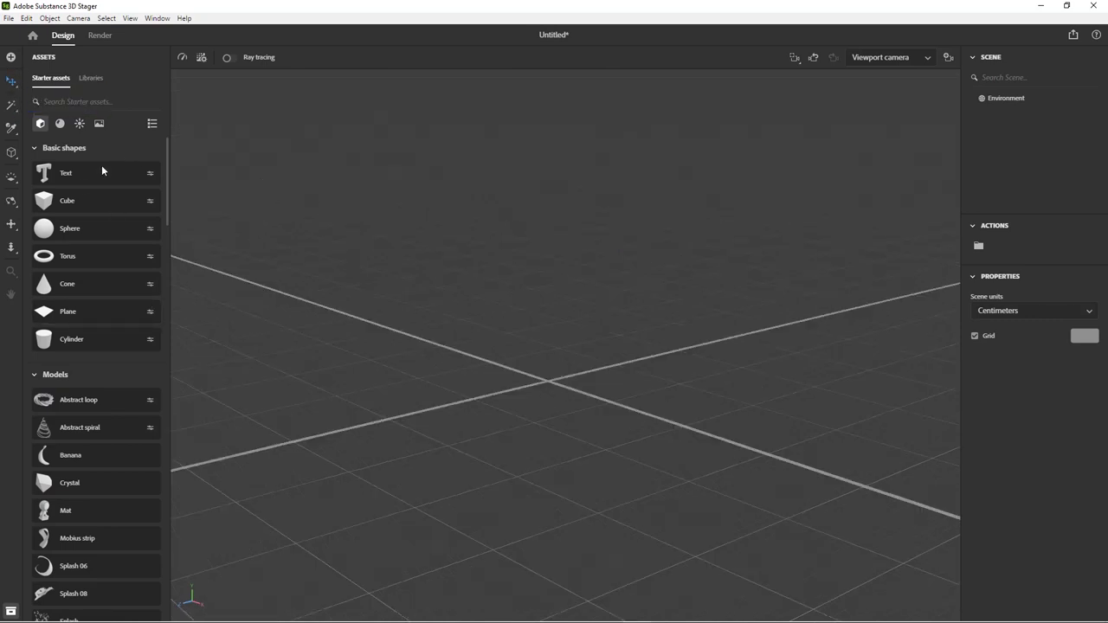
pyautogui.click(66, 231)
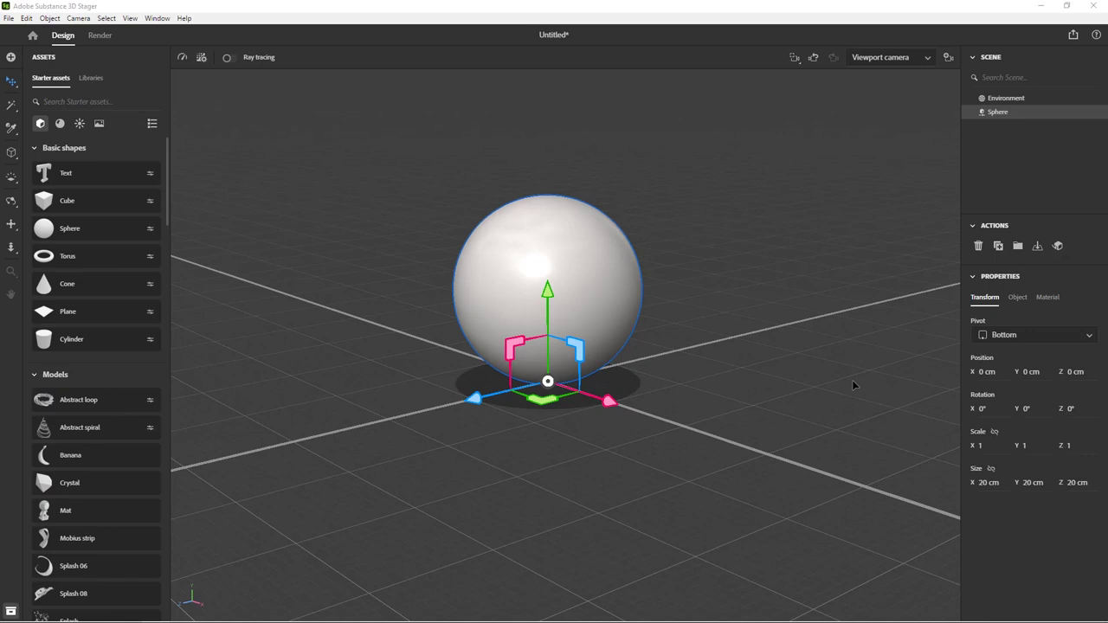
# - Set the sphere's radius to 9 cm and its number of sides to 12
pyautogui.click(779, 383)
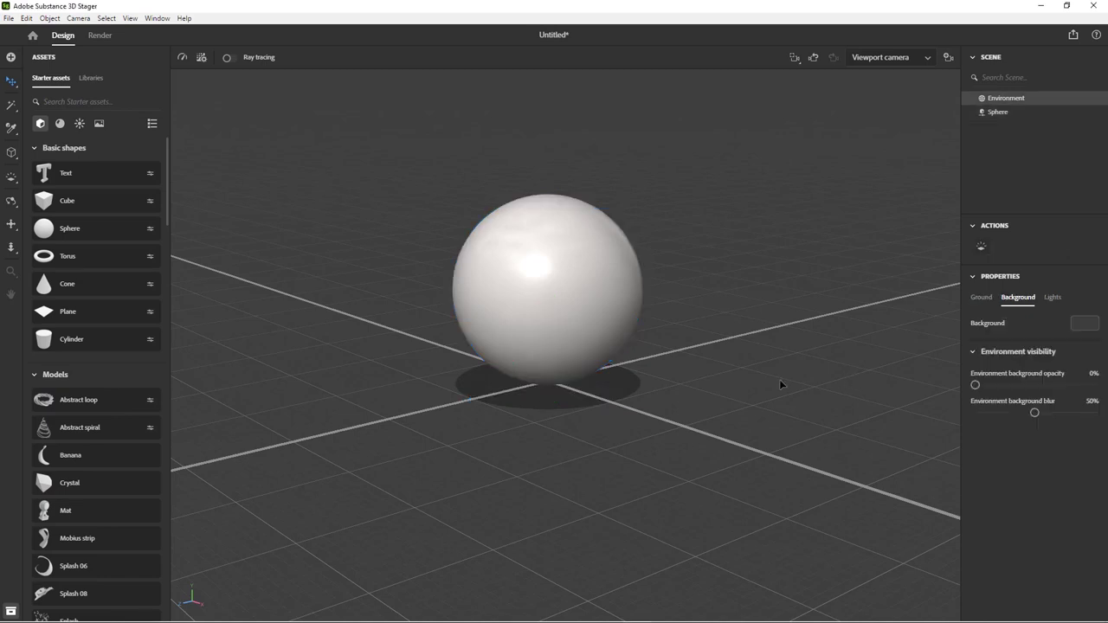
pyautogui.click(569, 327)
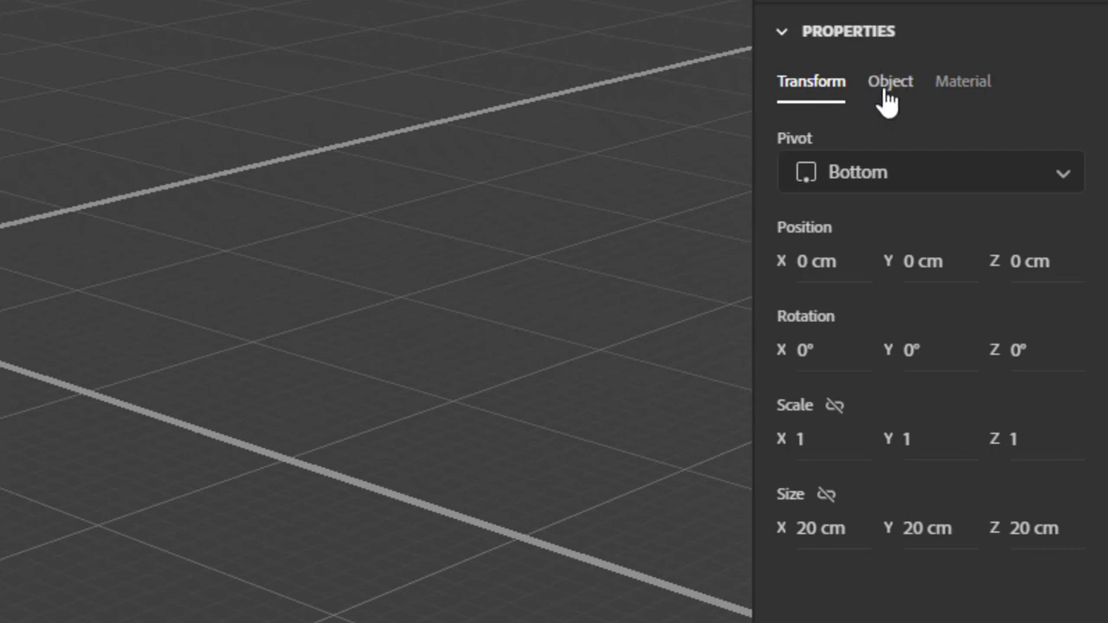
pyautogui.click(889, 84)
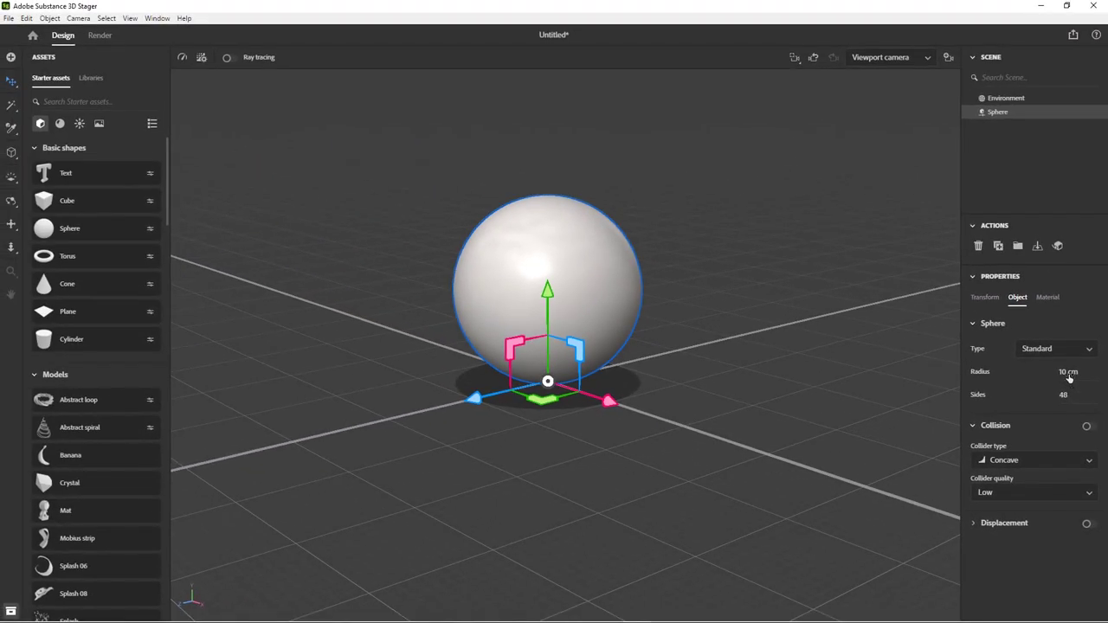
pyautogui.moveTo(1069, 377)
pyautogui.mouseDown()
pyautogui.moveTo(1060, 378)
pyautogui.moveTo(1079, 379)
pyautogui.moveTo(1036, 398)
pyautogui.moveTo(1062, 398)
pyautogui.mouseUp()
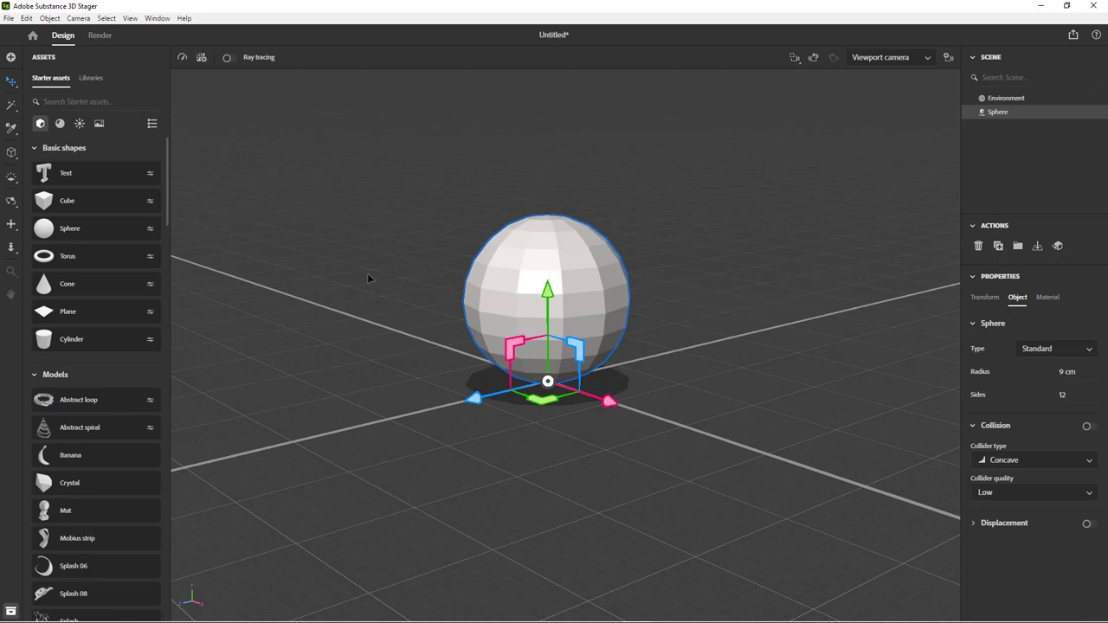
# - Replace the sphere with a cone and enable its bevel with a bottom radius of 19
pyautogui.press('Delete')
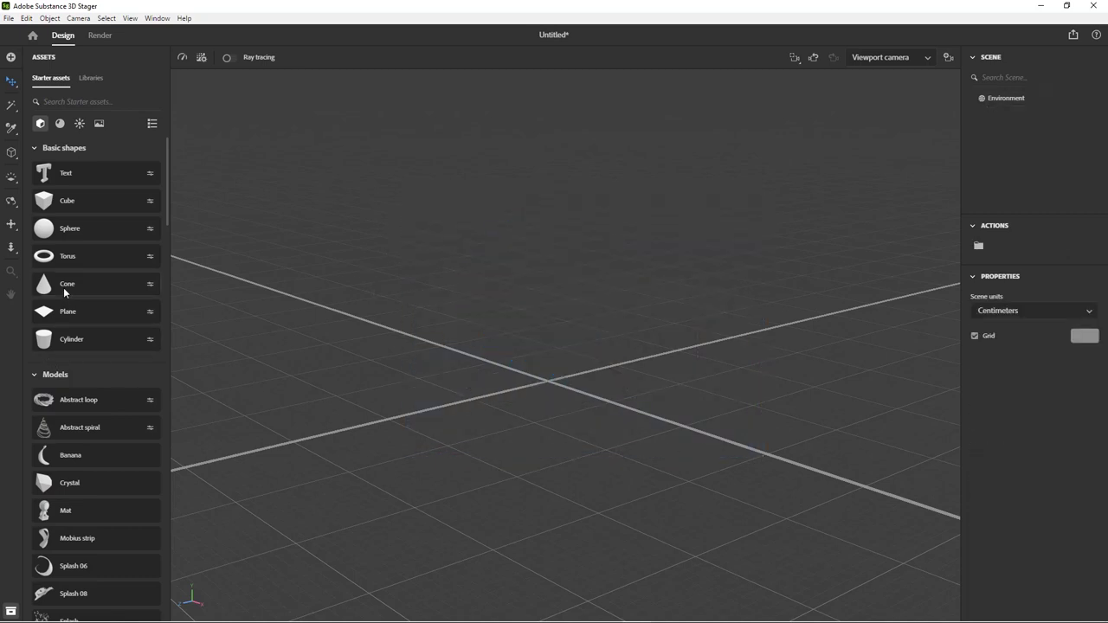
pyautogui.click(63, 286)
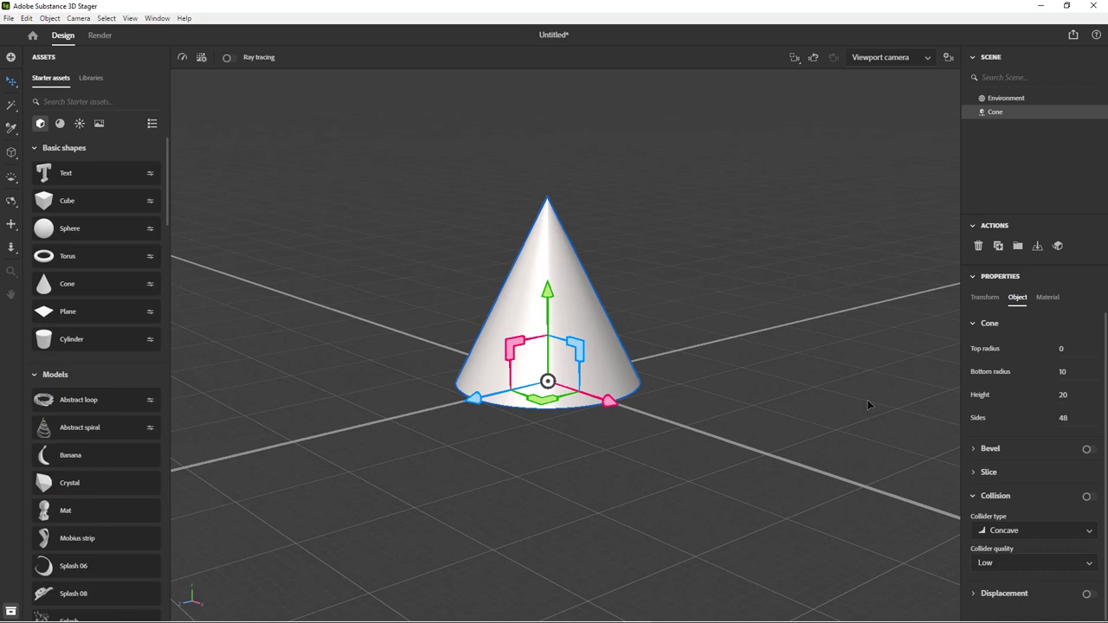
pyautogui.click(975, 451)
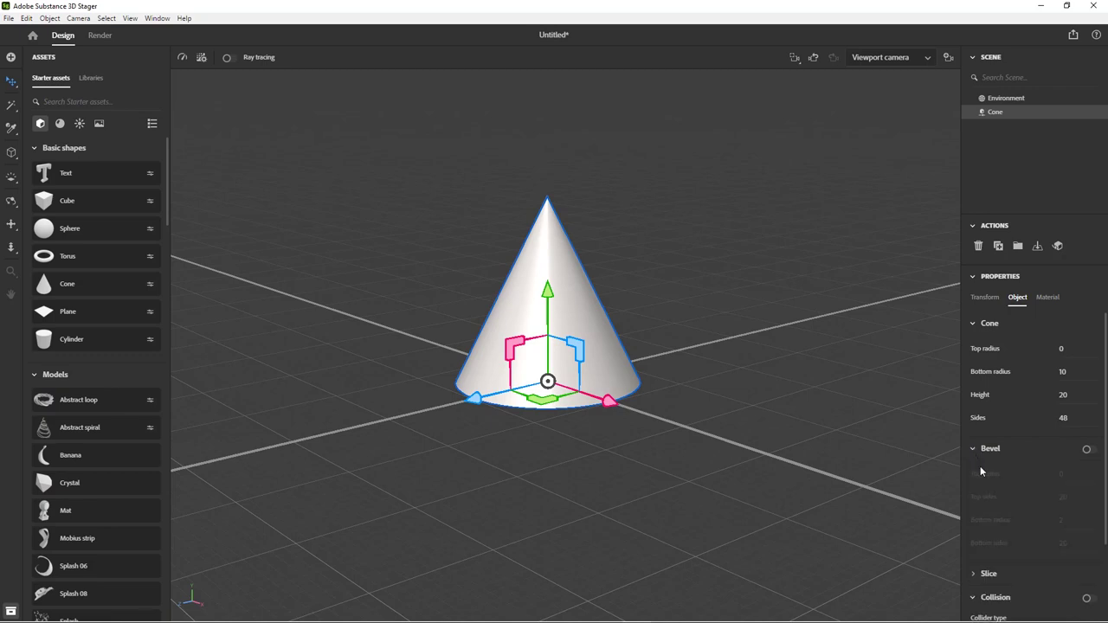
pyautogui.click(1087, 451)
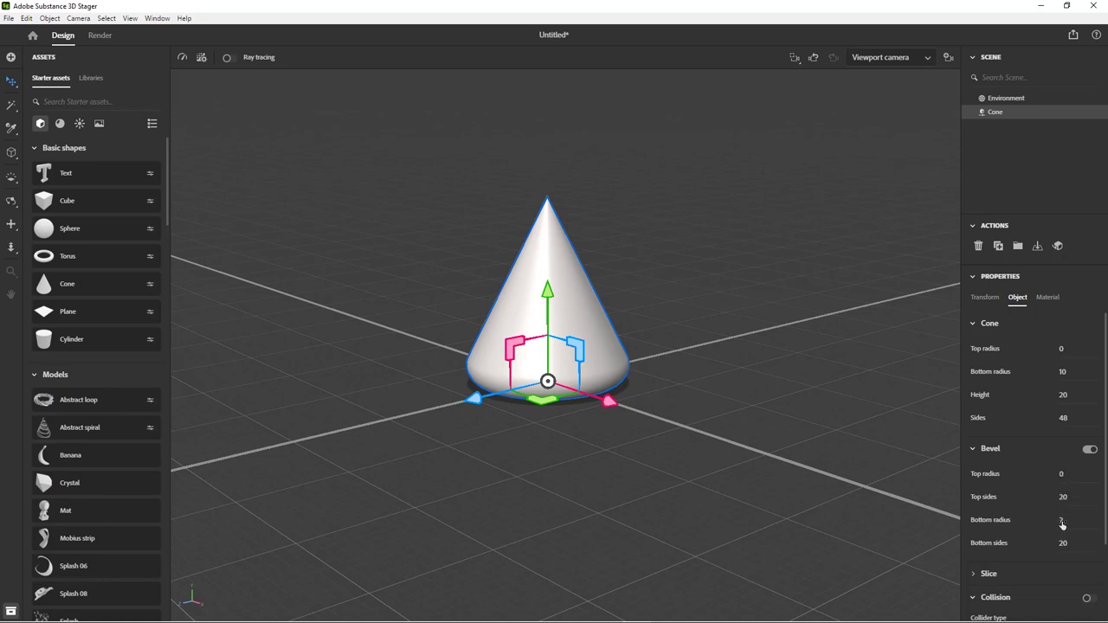
pyautogui.moveTo(1063, 524); pyautogui.dragTo(1084, 524)
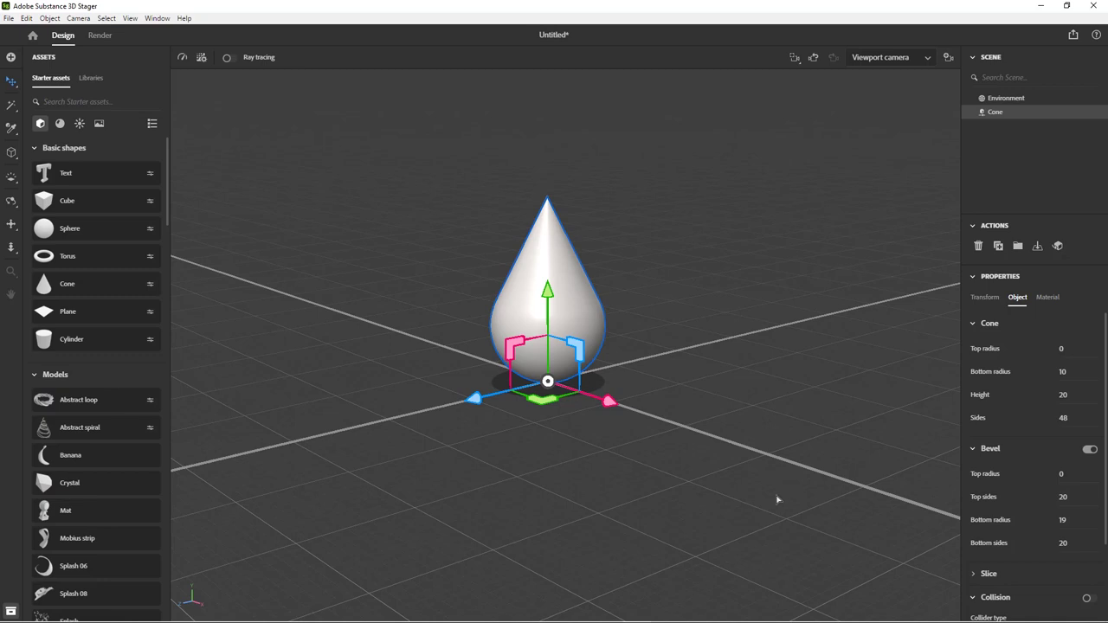
# - Delete the beveled cone and add a cube at the scene's origin
pyautogui.press('Escape')
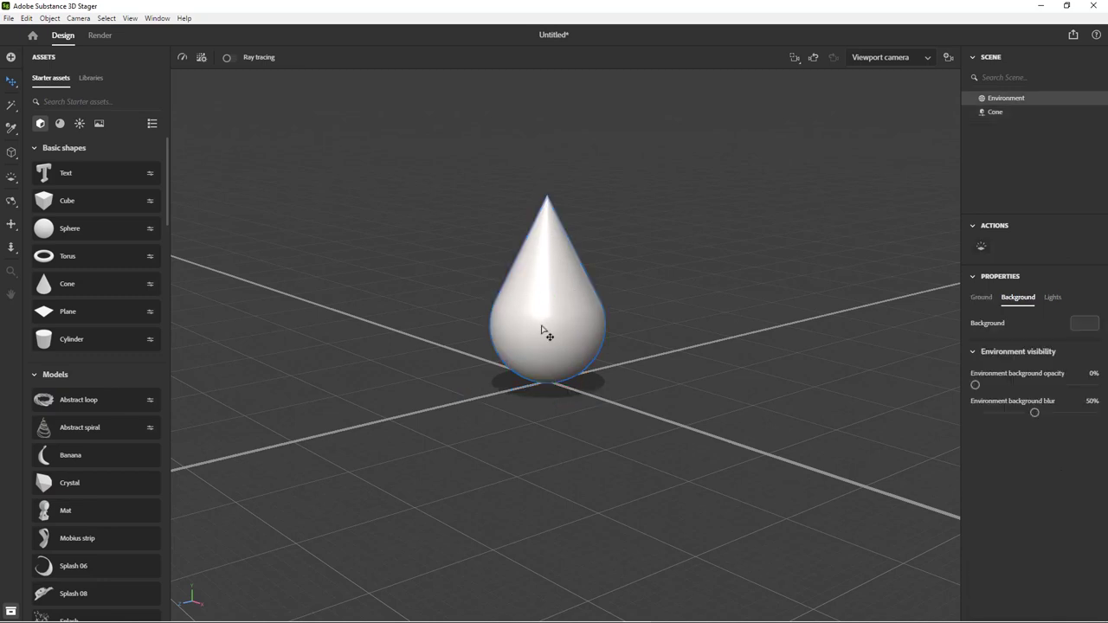
pyautogui.click(546, 333)
pyautogui.press('Delete')
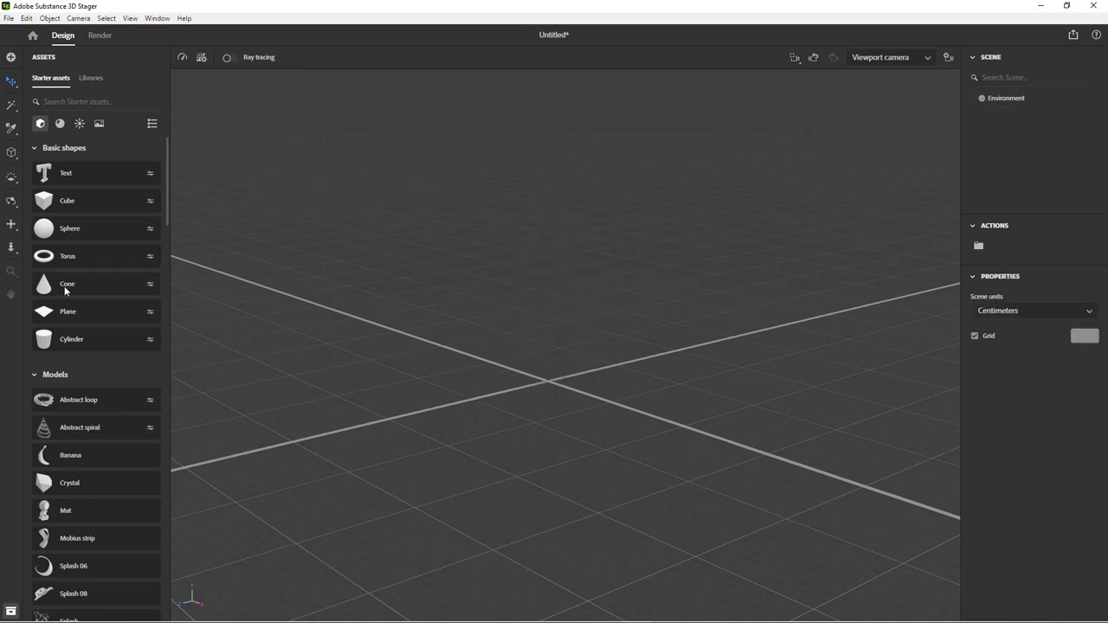
pyautogui.click(67, 203)
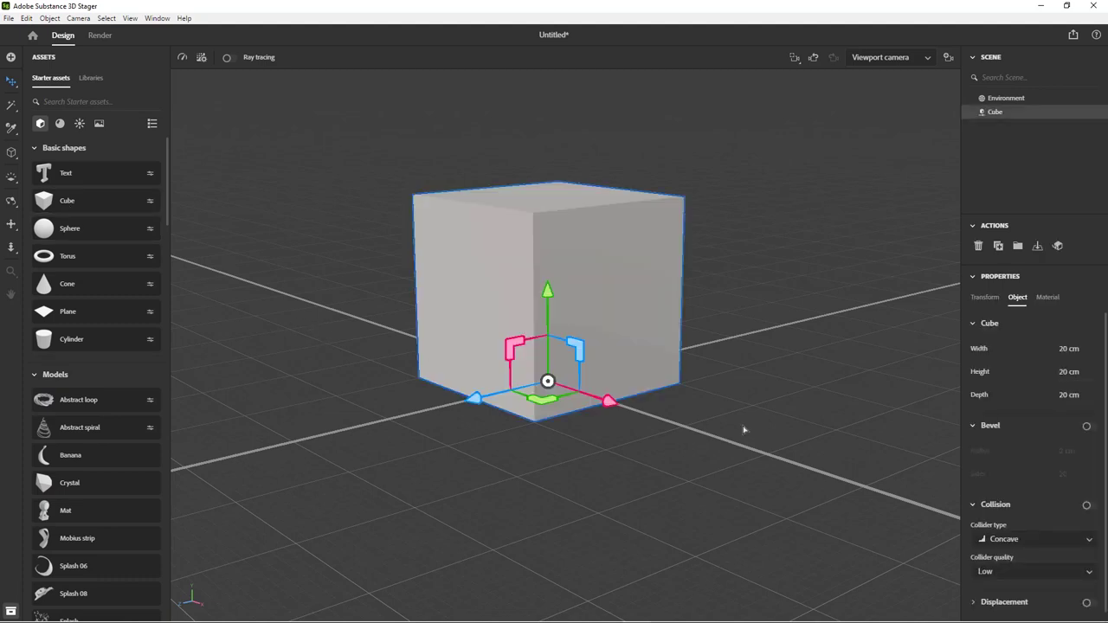
# - Enable the cube's bevel with a radius of 7 cm and 37 sides
pyautogui.click(1087, 426)
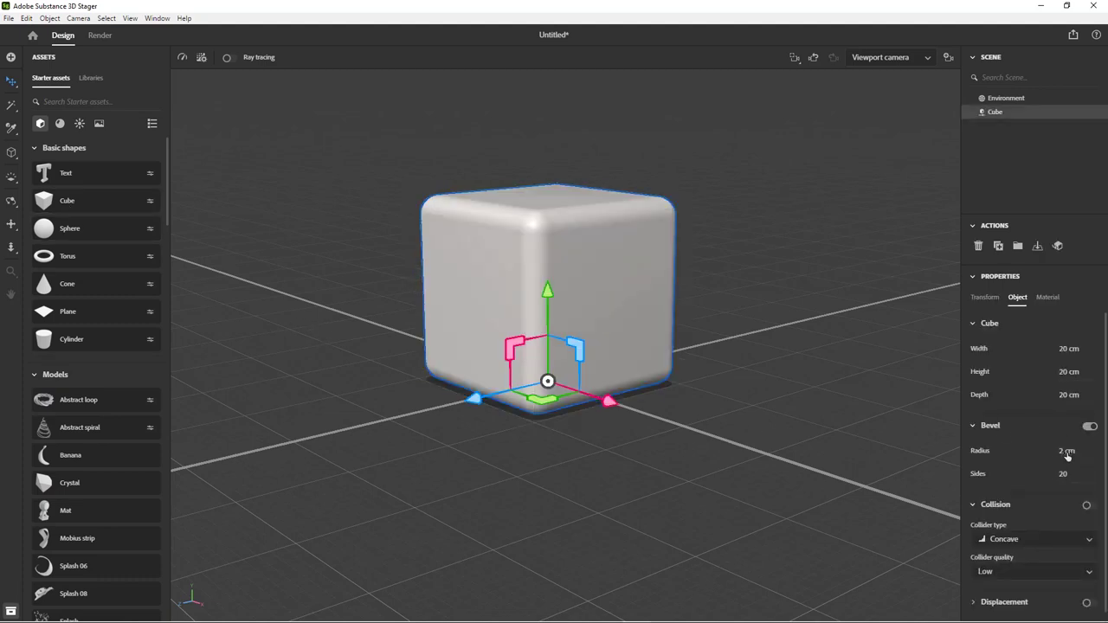
pyautogui.moveTo(1066, 452); pyautogui.dragTo(1069, 476)
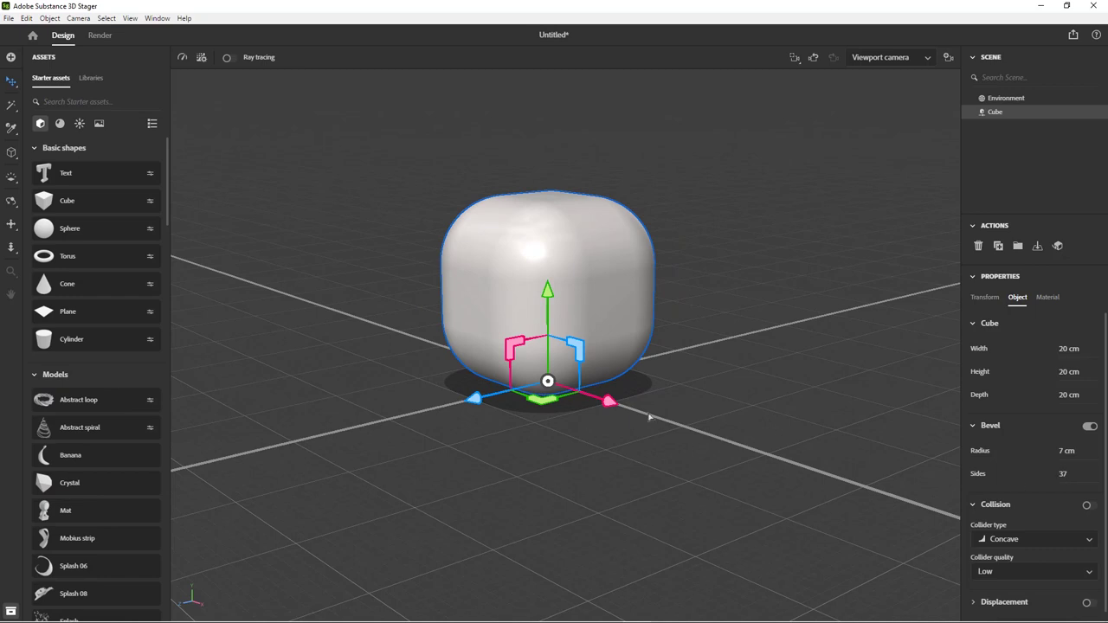
# - Delete the beveled cube and add a 3D text object at the scene's origin
pyautogui.press('Delete')
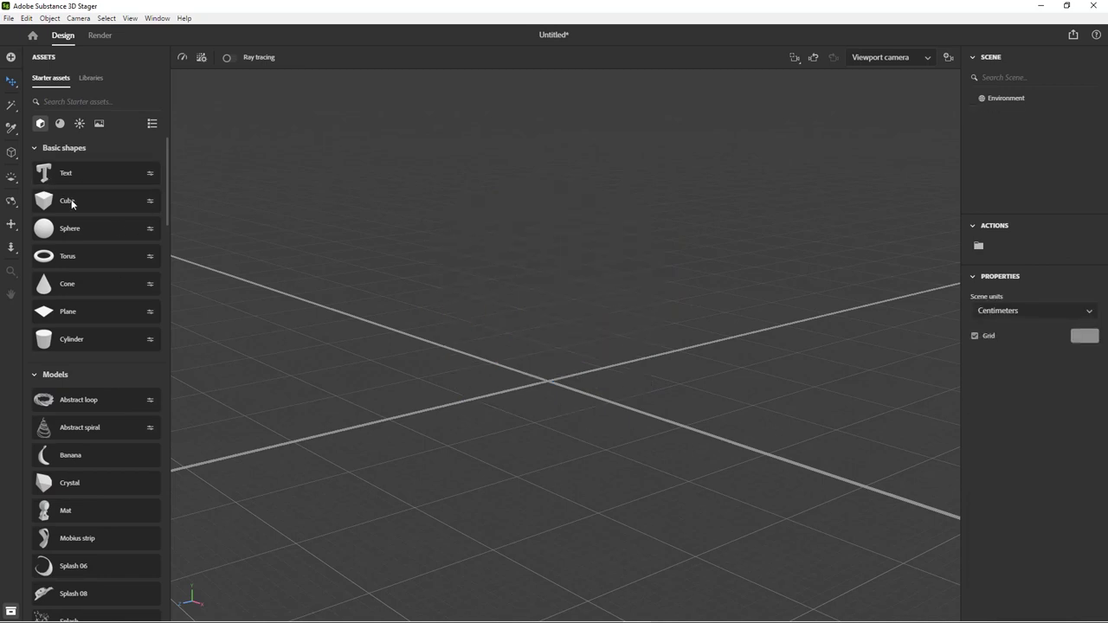
pyautogui.click(65, 175)
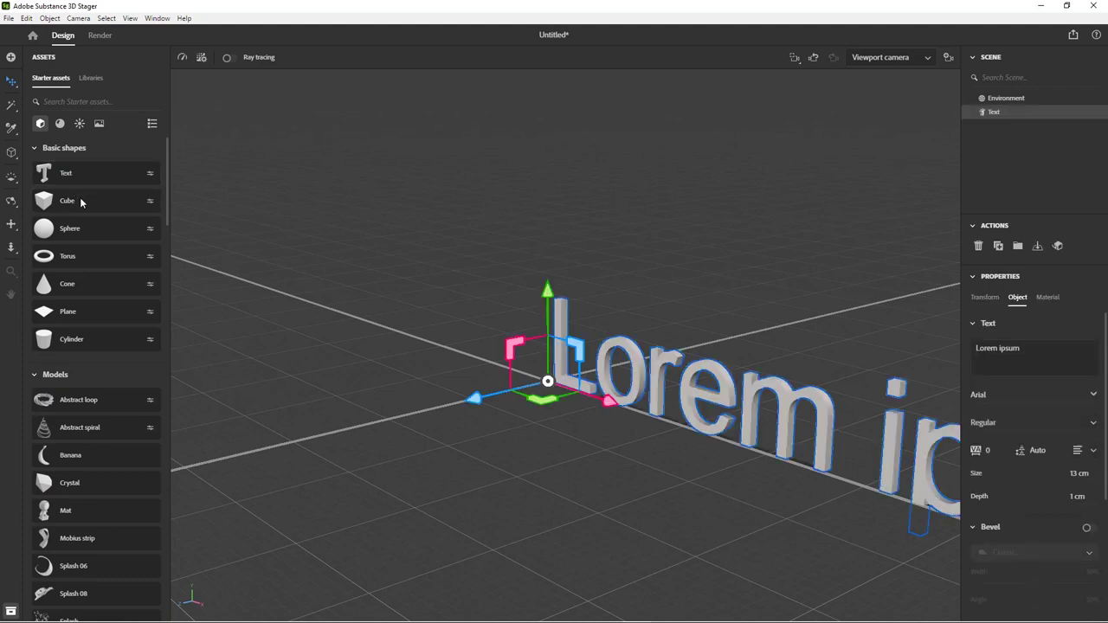
pyautogui.moveTo(590, 463); pyautogui.dragTo(426, 433, button='middle')
pyautogui.scroll(-8, 425, 434)
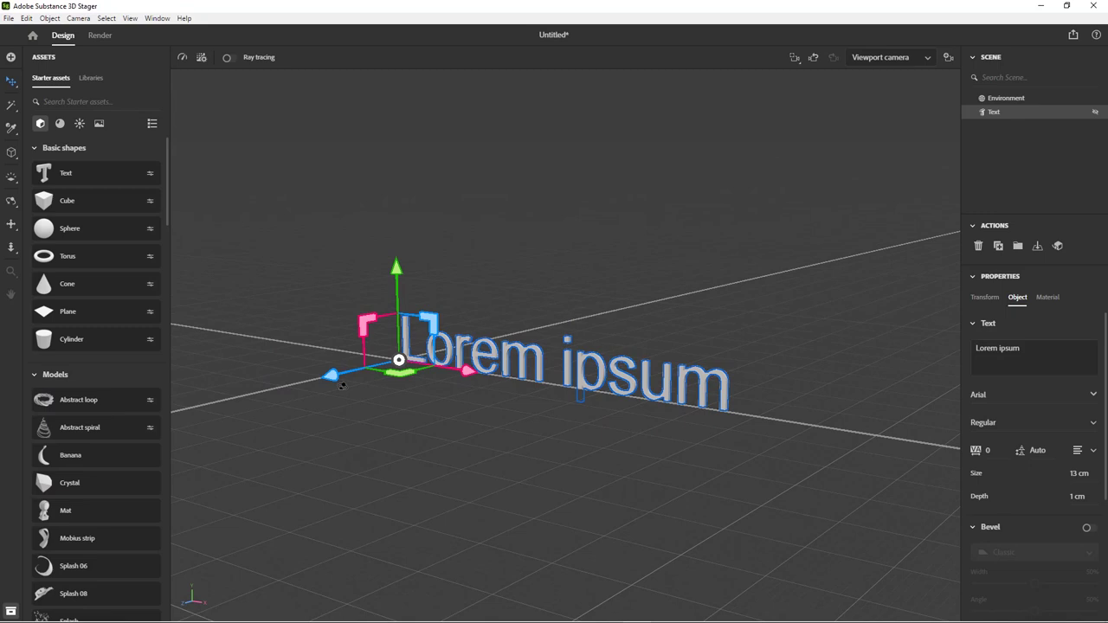
pyautogui.keyDown('alt'); pyautogui.moveTo(343, 386); pyautogui.dragTo(554, 417, button='right'); pyautogui.keyUp('alt')
# - Replace the text object's placeholder wording with a person's first name in lowercase
pyautogui.moveTo(1026, 351); pyautogui.dragTo(892, 347)
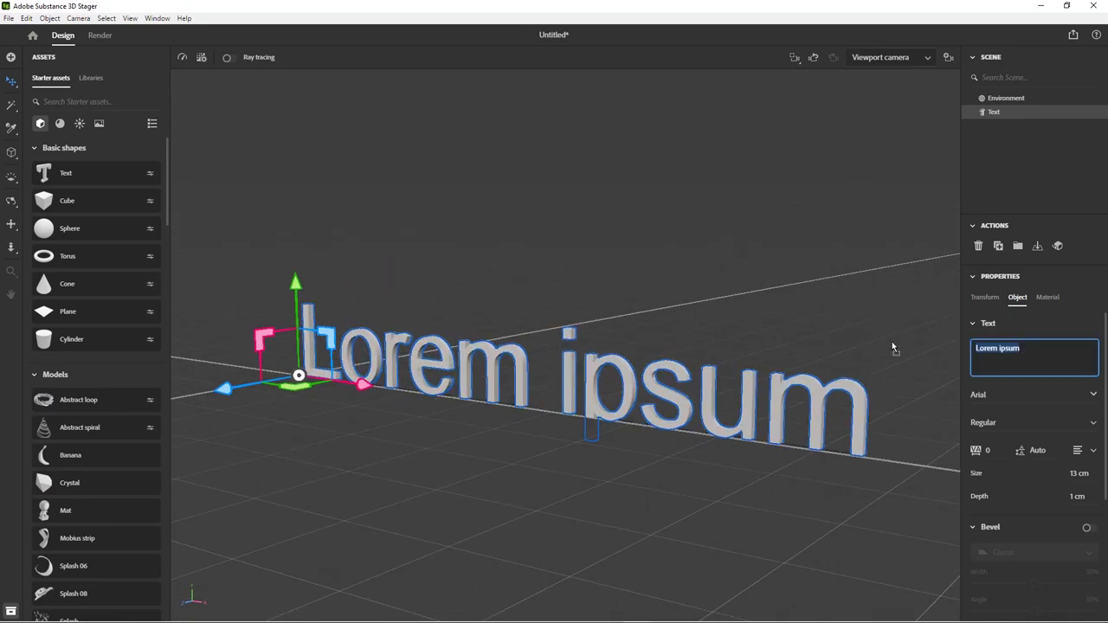
pyautogui.write('rezaf')
pyautogui.press('BackSpace')
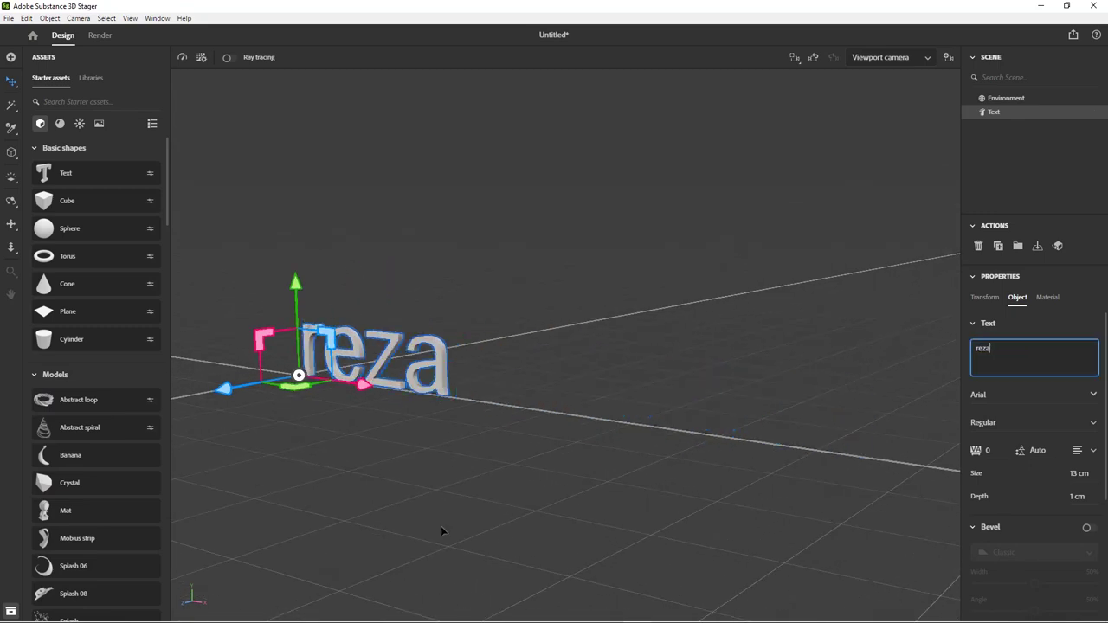
# - Inspect the 3D lettering from different distances and angles, and frame the selected text in the viewport
pyautogui.moveTo(481, 508); pyautogui.dragTo(558, 508, button='middle')
pyautogui.scroll(3, 445, 496)
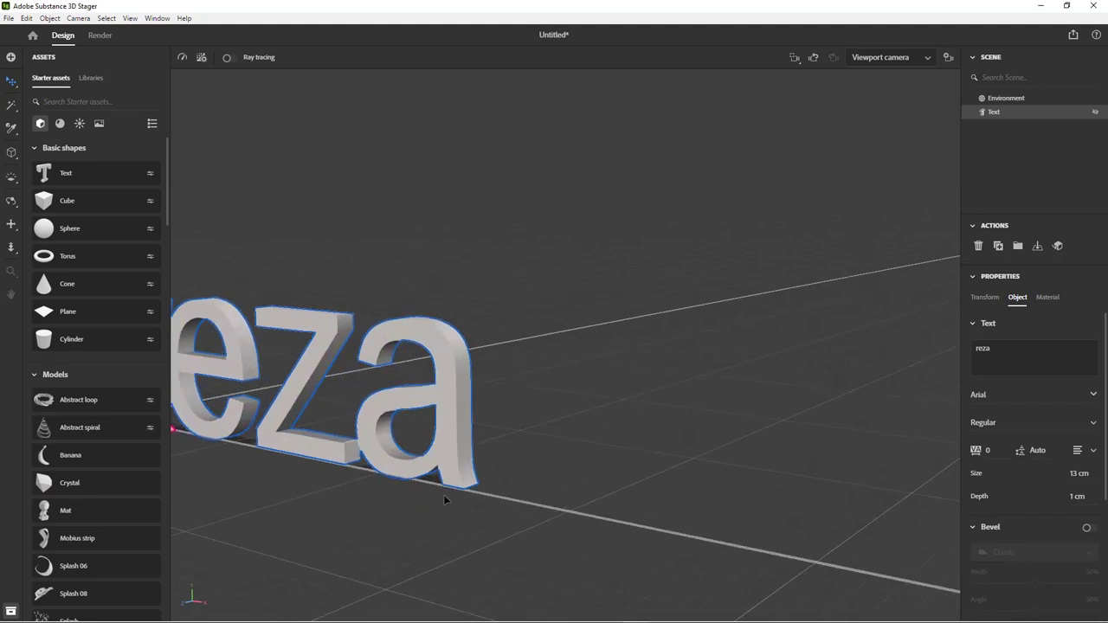
pyautogui.moveTo(445, 495); pyautogui.dragTo(681, 465, button='middle')
pyautogui.moveTo(681, 465); pyautogui.dragTo(629, 472, button='right')
pyautogui.scroll(2, 629, 470)
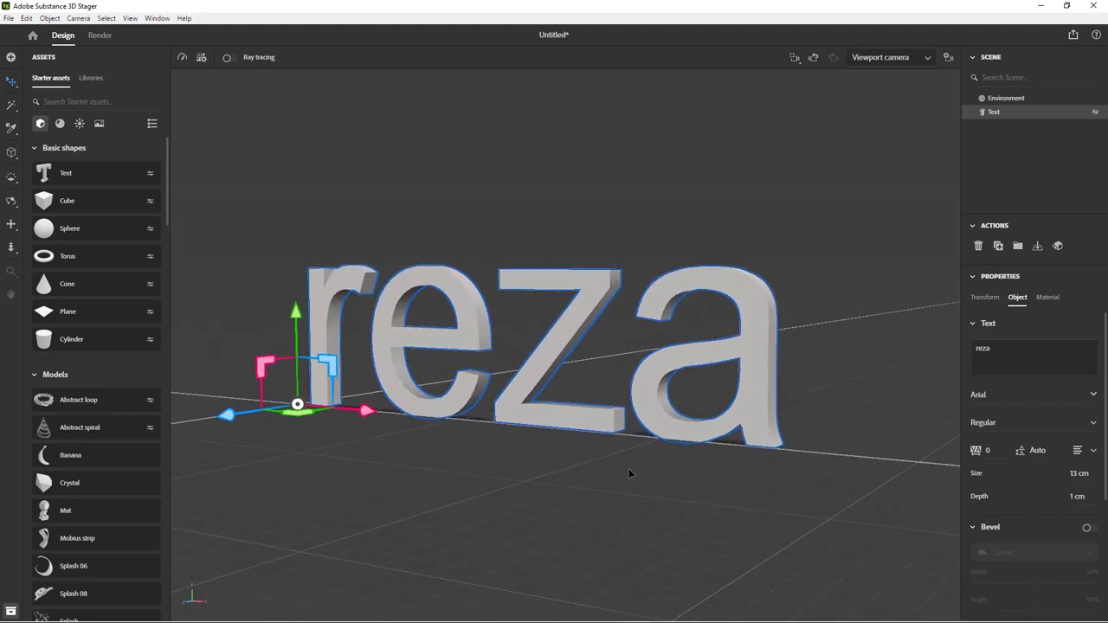
pyautogui.scroll(-6, 671, 465)
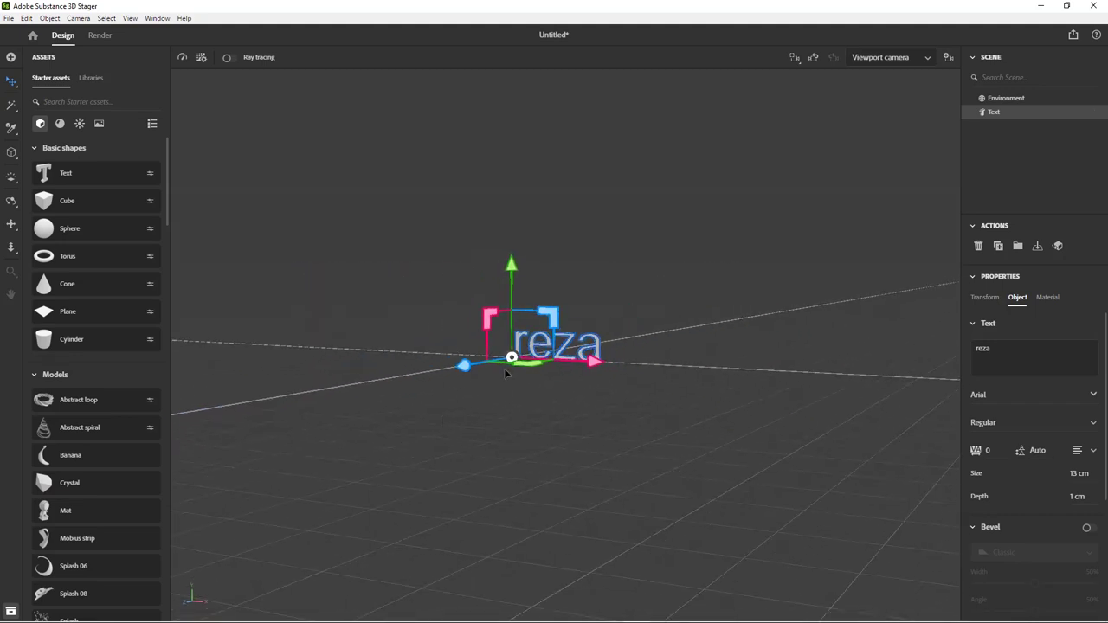
pyautogui.press('f')
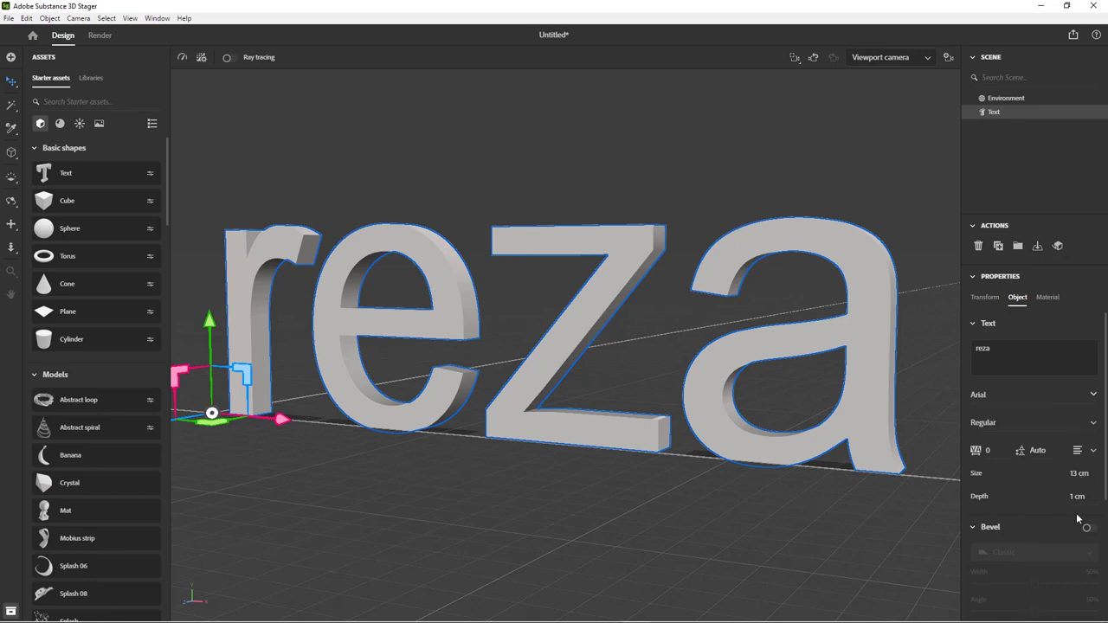
# - Enable the text's Classic bevel with a 42% width and 39% angle, and set the letter tracking to 17
pyautogui.scroll(-3, 1034, 507)
pyautogui.click(1089, 413)
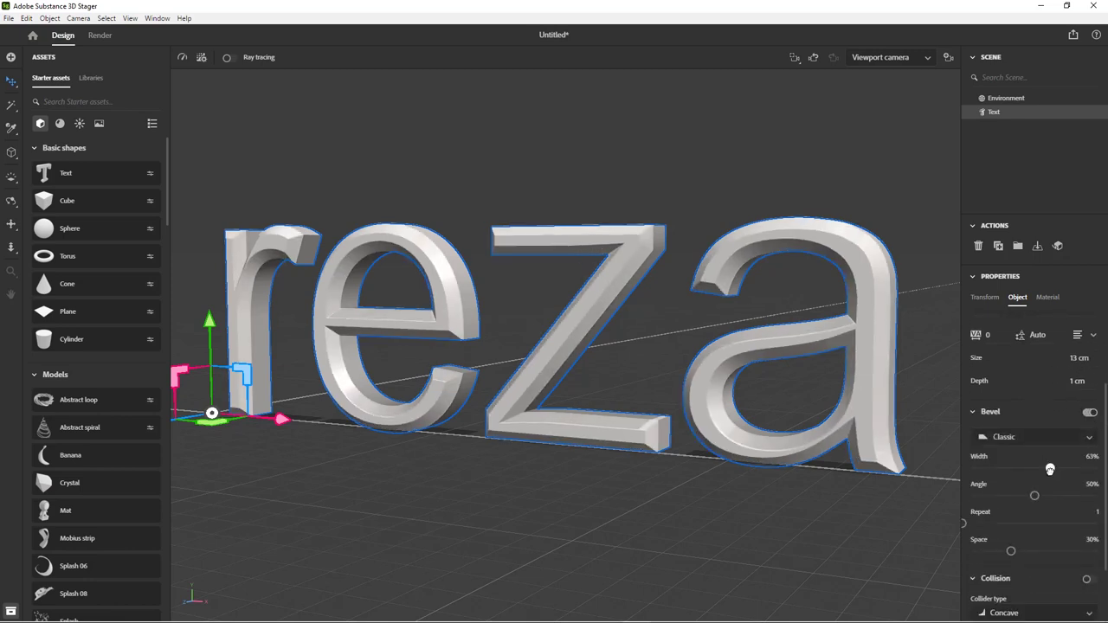
pyautogui.moveTo(1034, 469); pyautogui.dragTo(1021, 495)
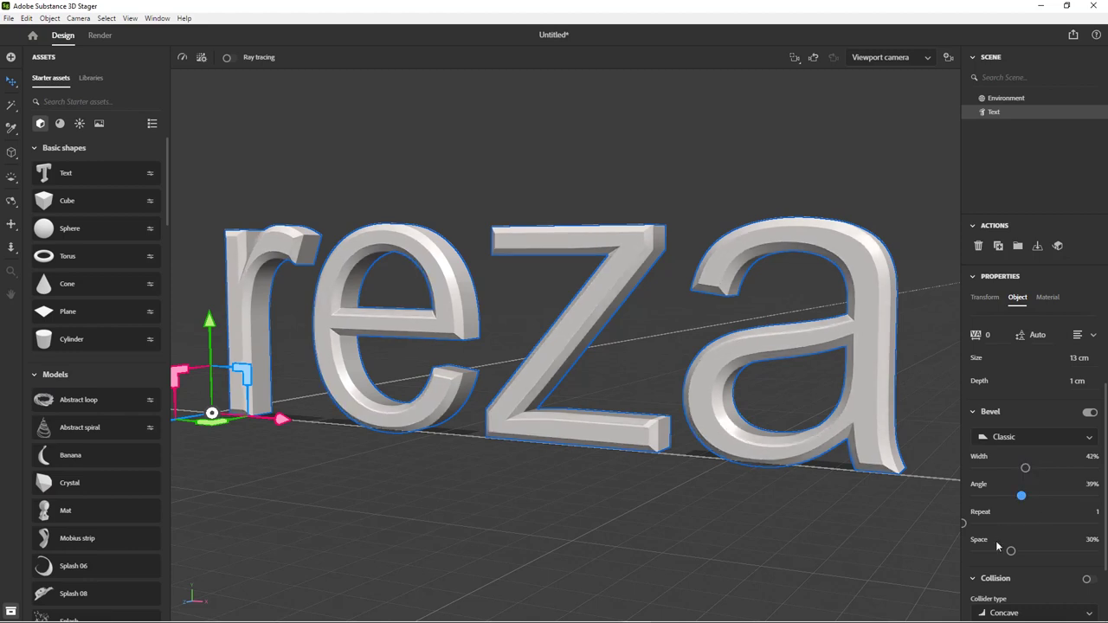
pyautogui.scroll(-1, 1008, 552)
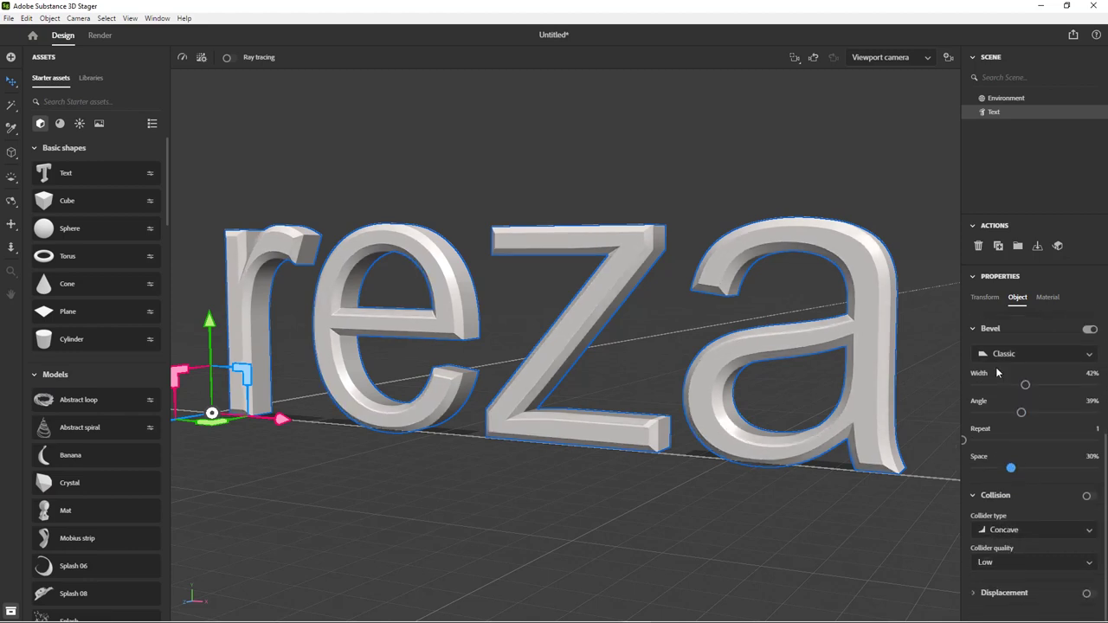
pyautogui.scroll(4, 1009, 546)
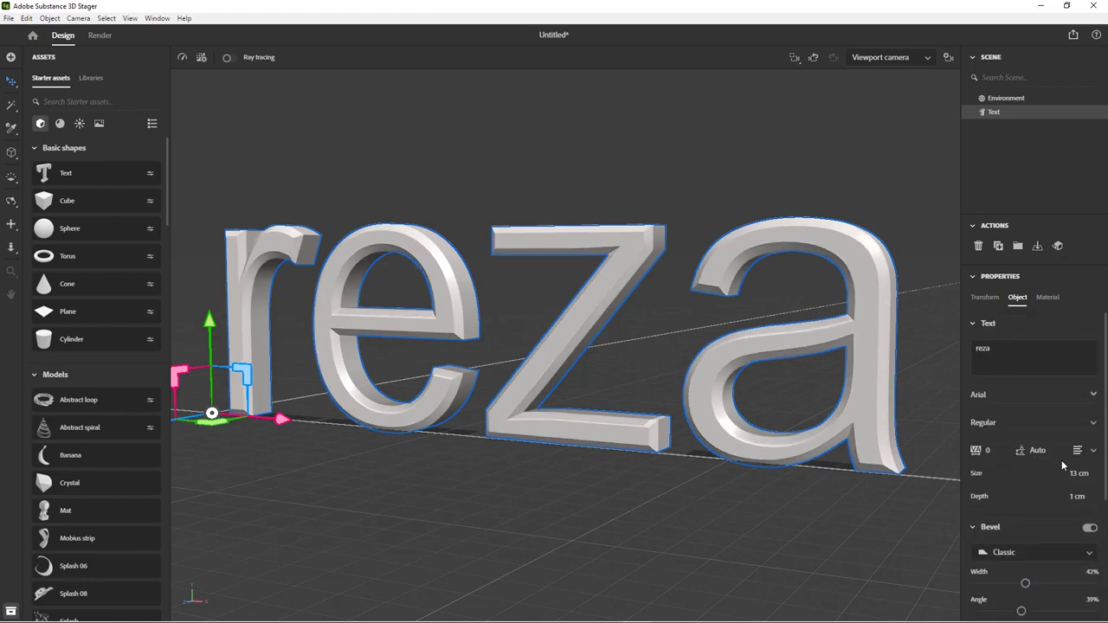
pyautogui.moveTo(987, 452); pyautogui.dragTo(997, 450)
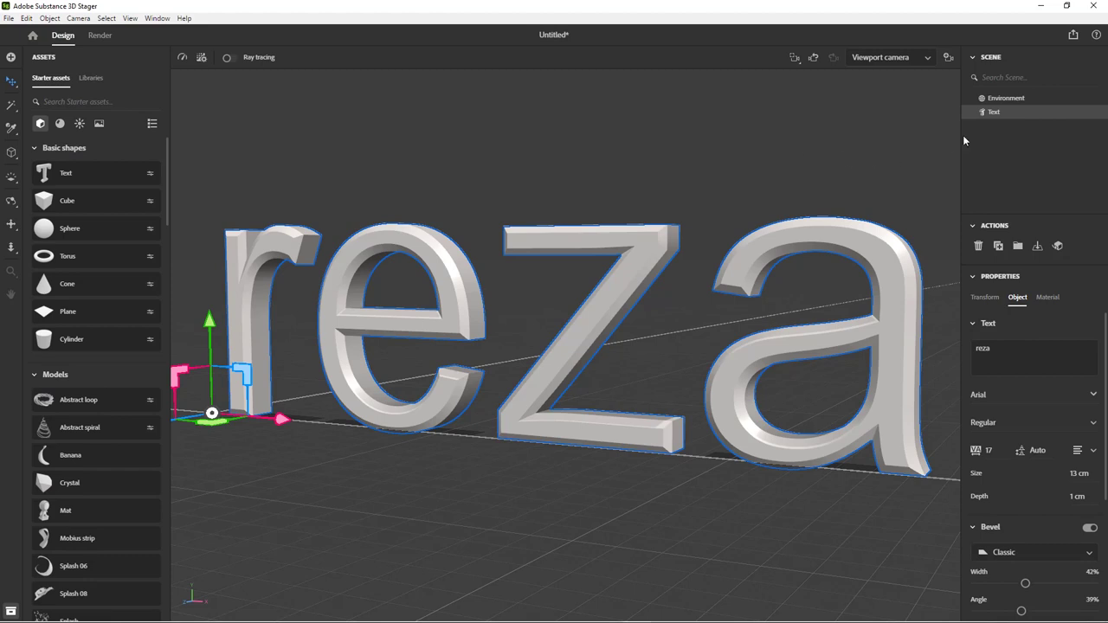
# - Delete the 3D text object and view the empty grid from a higher angle
pyautogui.press('Delete')
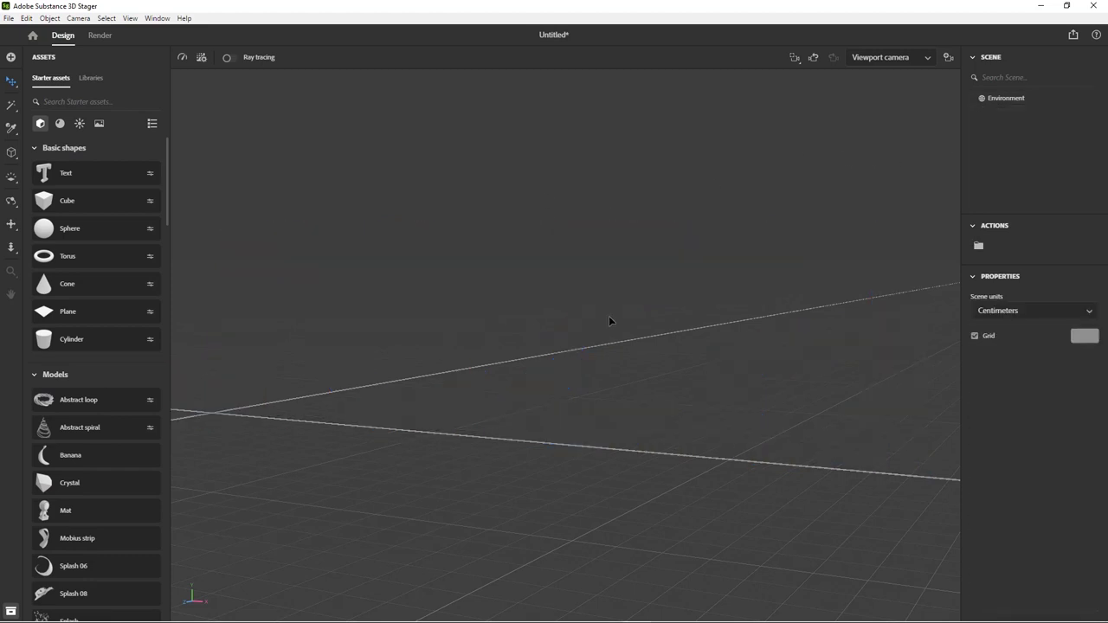
pyautogui.moveTo(372, 326); pyautogui.dragTo(433, 302, button='middle')
pyautogui.keyDown('alt'); pyautogui.moveTo(432, 302); pyautogui.dragTo(416, 341); pyautogui.keyUp('alt')
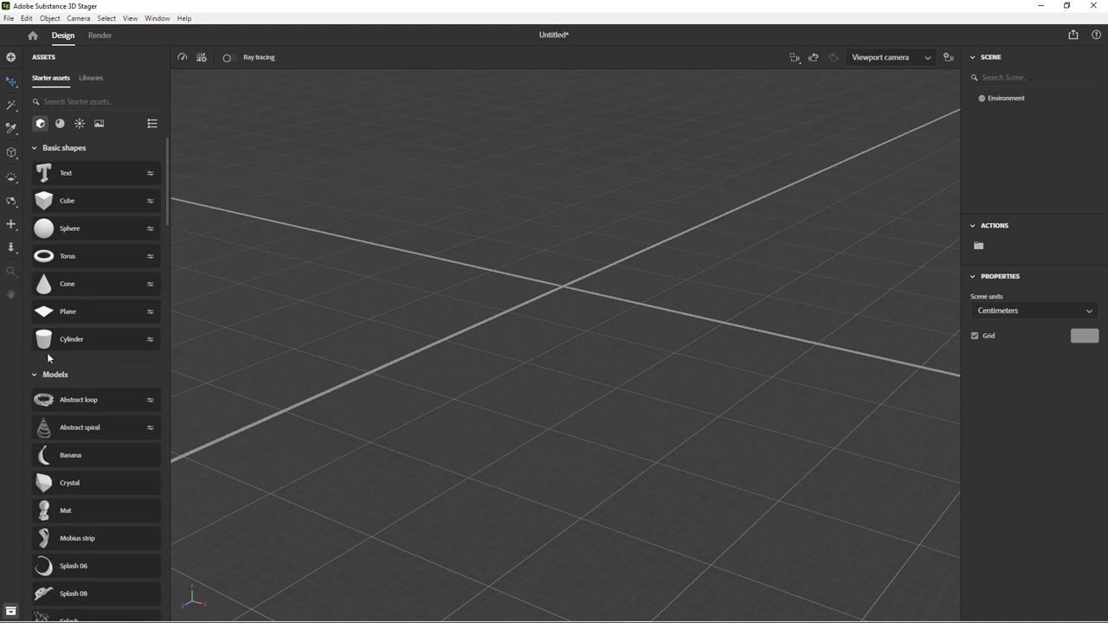
# - Look through the starter models as a thumbnail grid and return to the list layout
pyautogui.scroll(-1, 61, 352)
pyautogui.scroll(-2, 61, 352)
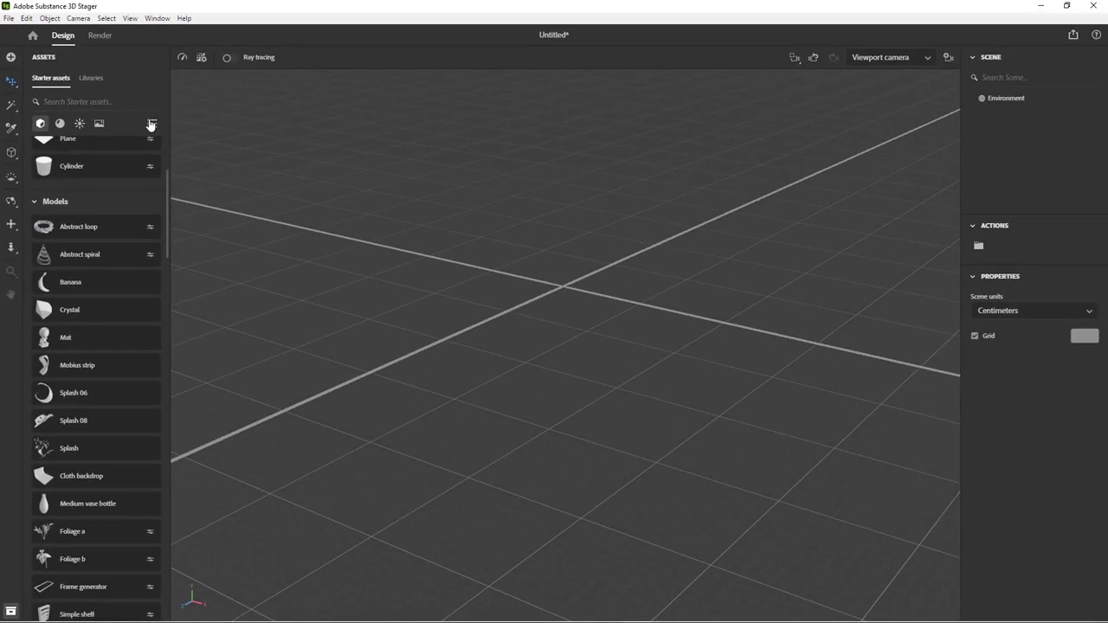
pyautogui.click(151, 124)
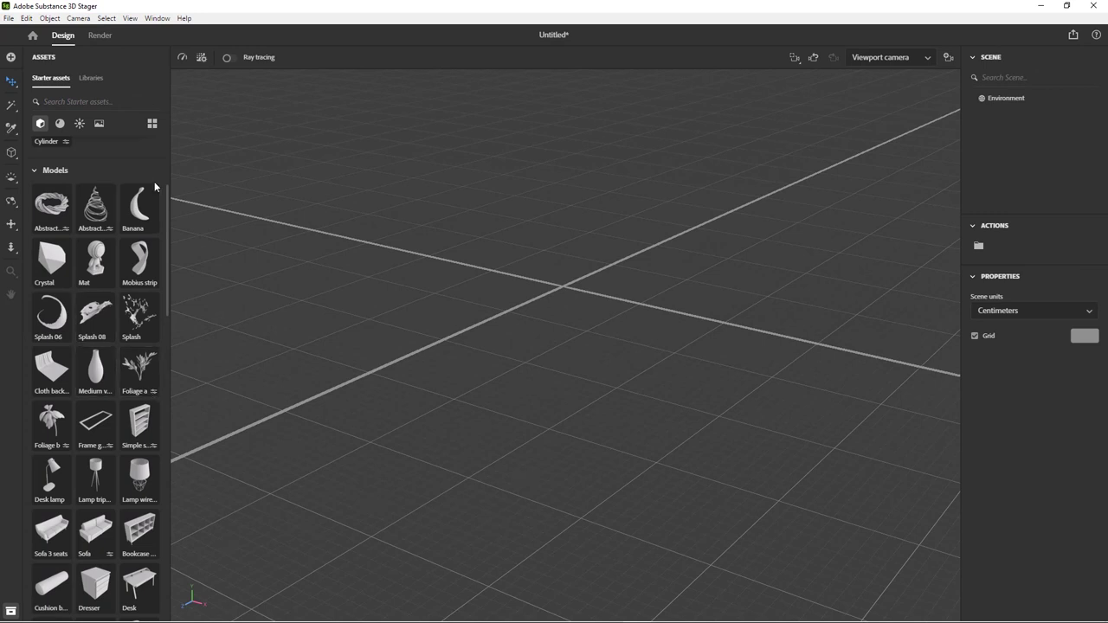
pyautogui.click(152, 125)
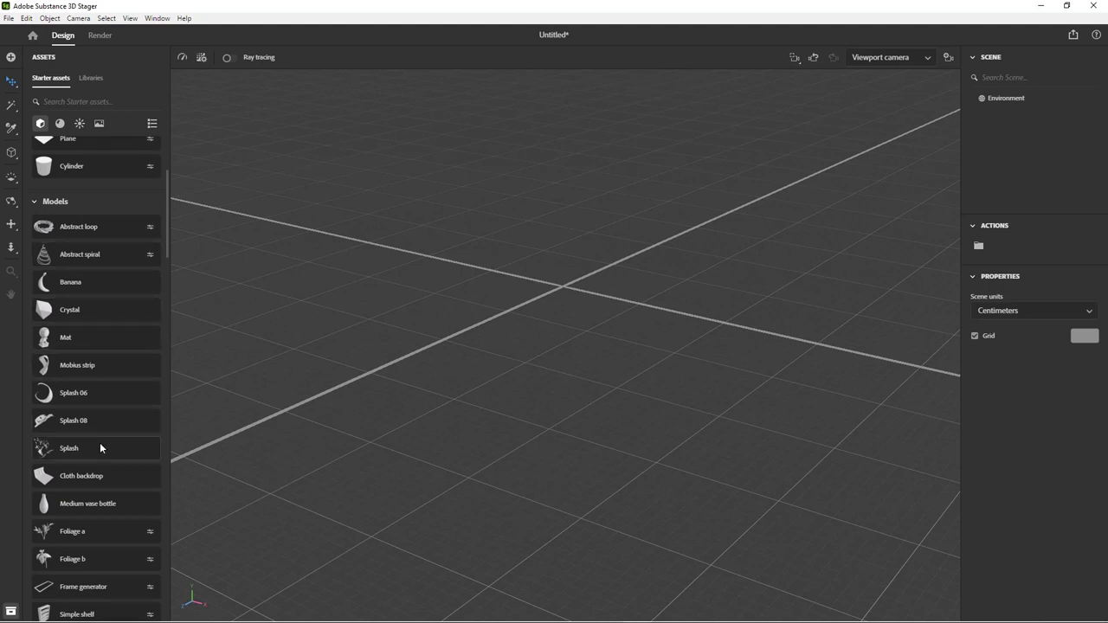
# - Add the Mat starter model at the scene's origin and frame it in the viewport
pyautogui.click(79, 337)
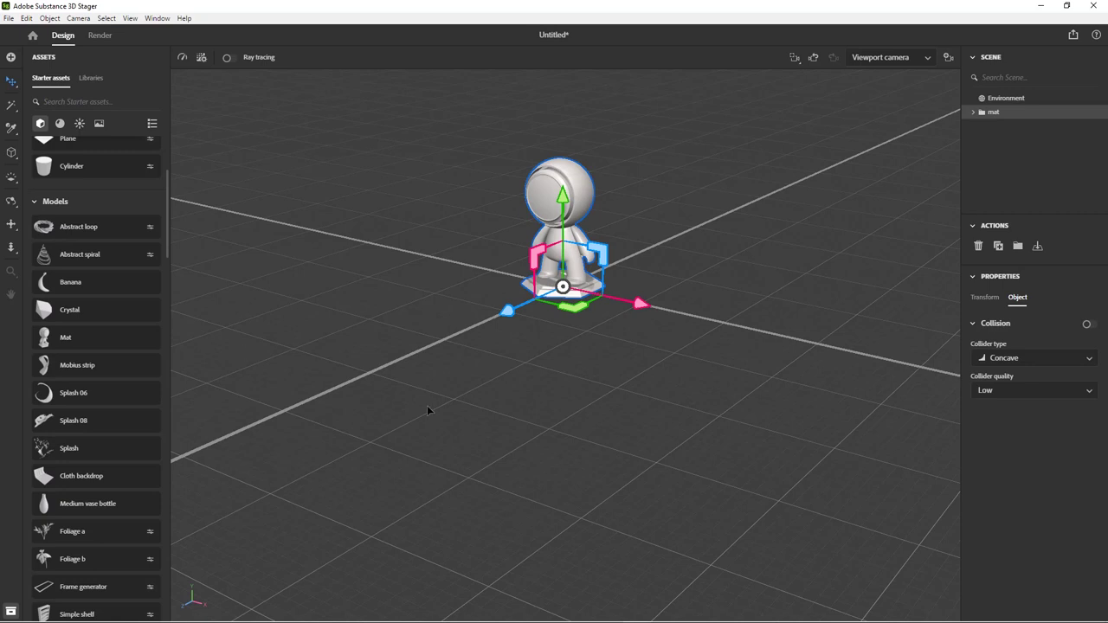
pyautogui.press('f')
pyautogui.moveTo(341, 431); pyautogui.dragTo(374, 367, button='right')
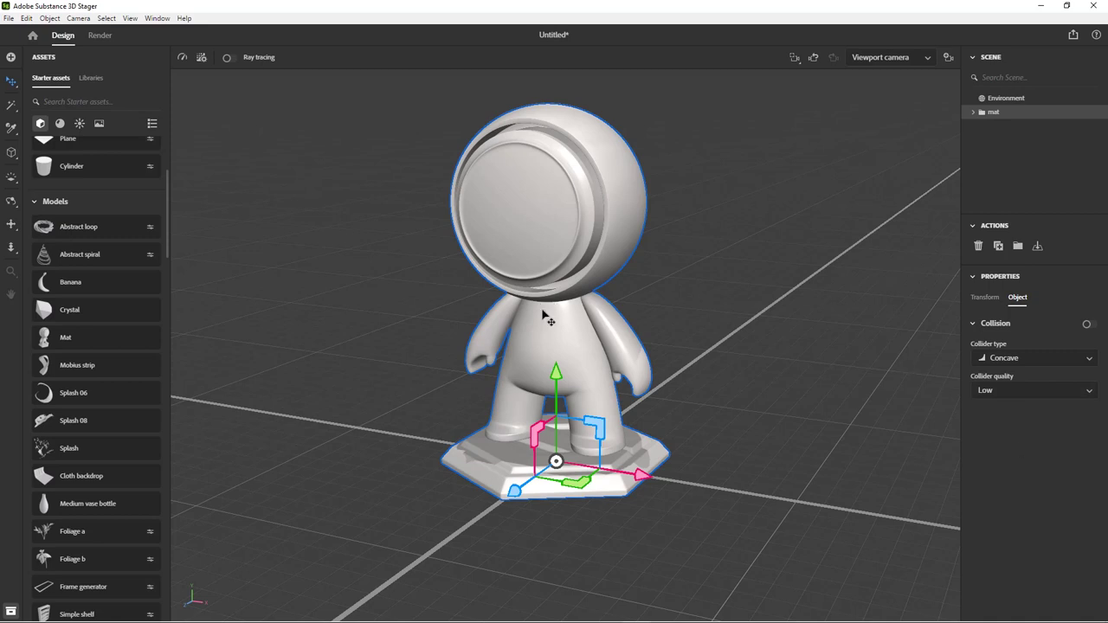
# - Delete the Mat model and place the Foliage a model at the scene's origin
pyautogui.press('Delete')
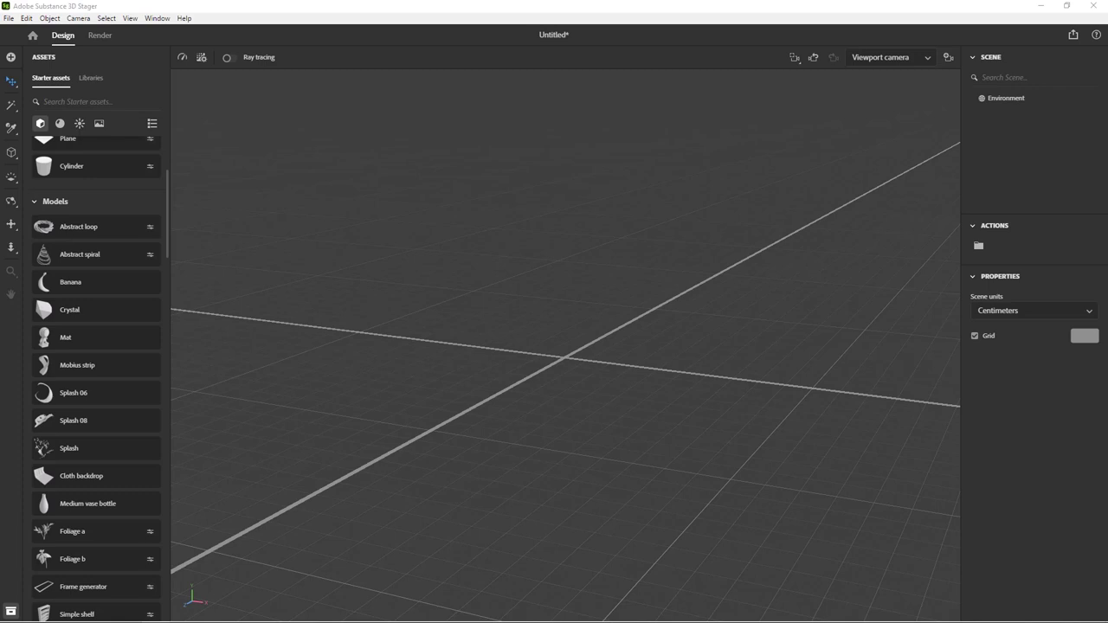
pyautogui.moveTo(80, 532); pyautogui.dragTo(564, 365)
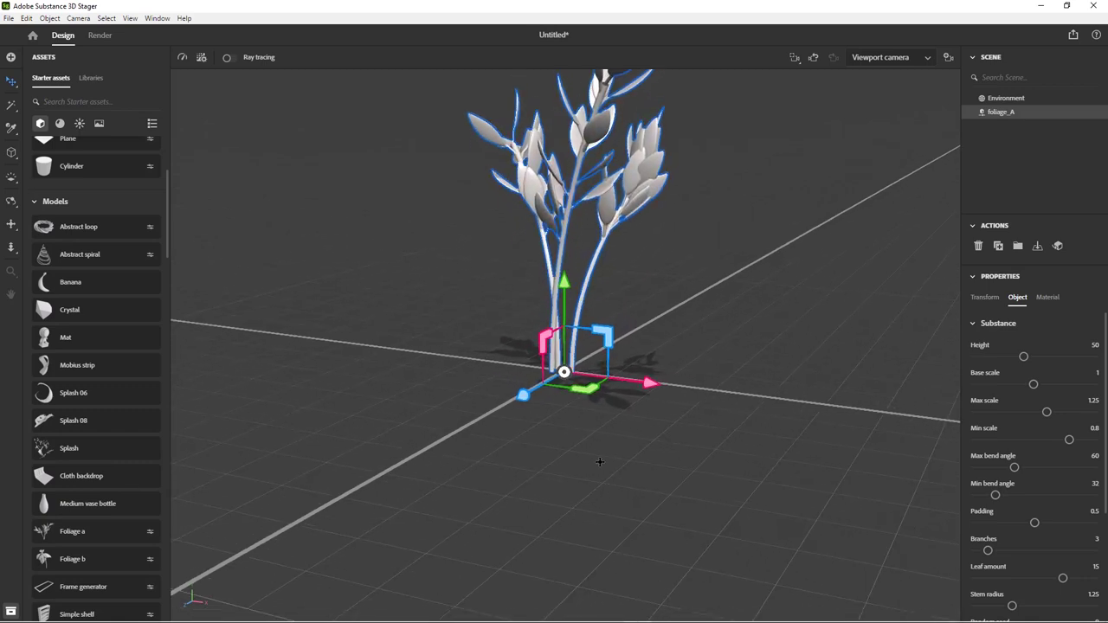
pyautogui.moveTo(599, 461); pyautogui.dragTo(554, 597, button='middle')
pyautogui.moveTo(543, 514); pyautogui.dragTo(660, 447, button='right')
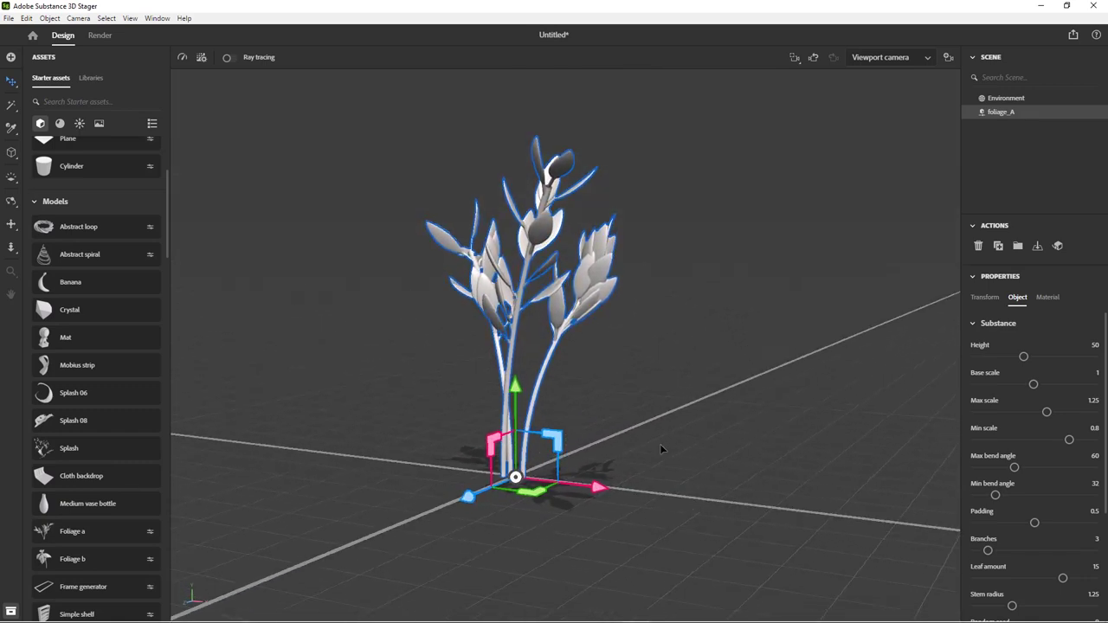
# - Set the foliage's height to 49.52, base scale to 1.37 and max scale to 1.28
pyautogui.scroll(-3, 1023, 449)
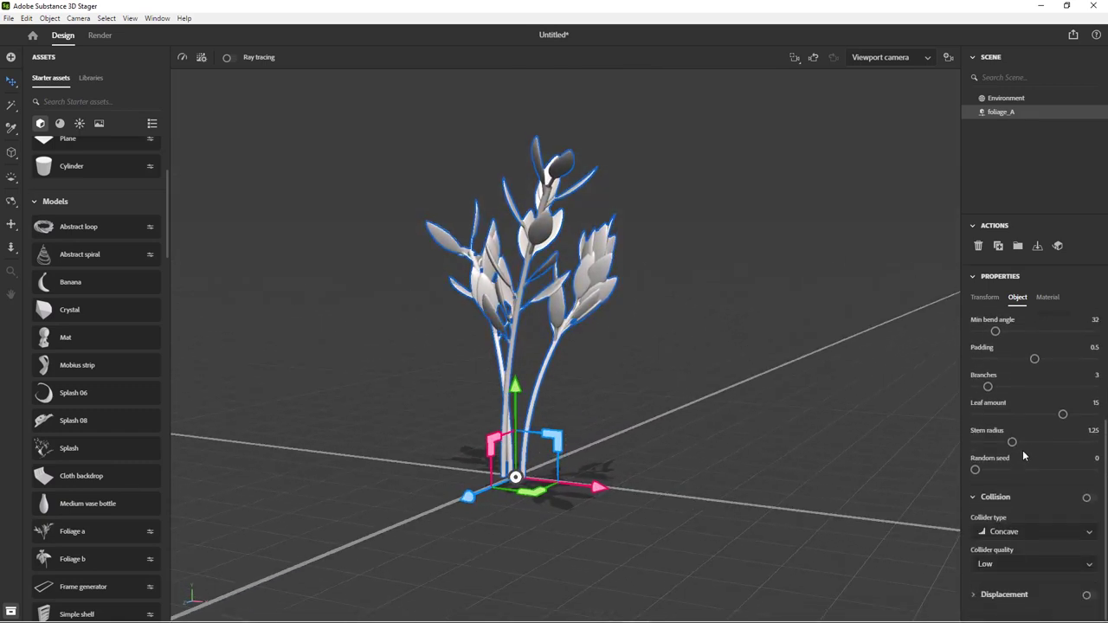
pyautogui.scroll(3, 1022, 451)
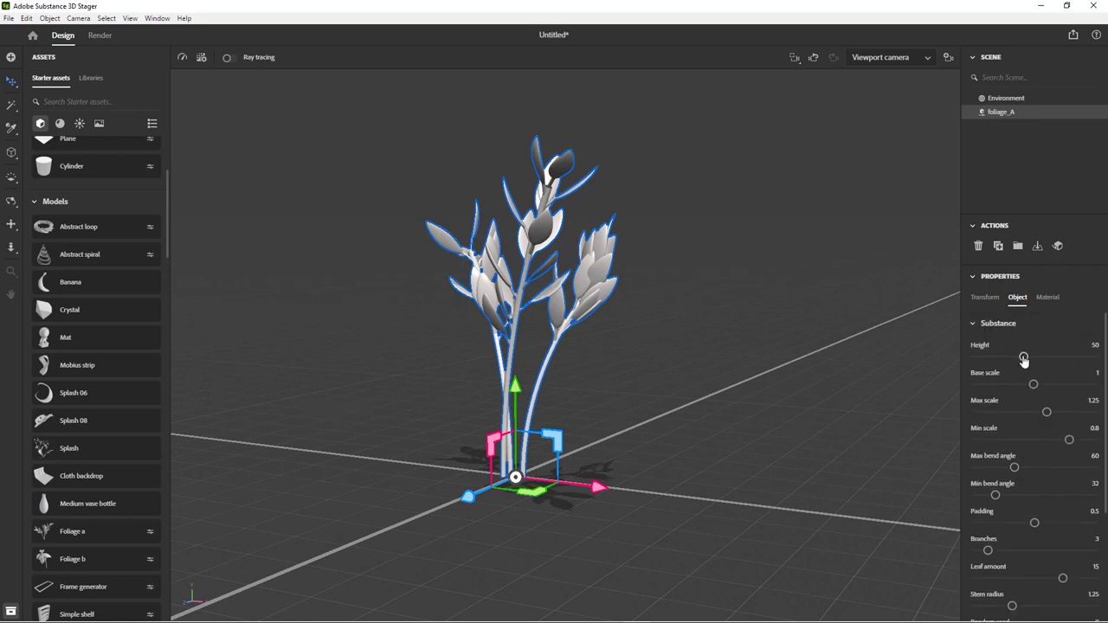
pyautogui.moveTo(1023, 360); pyautogui.dragTo(1049, 412)
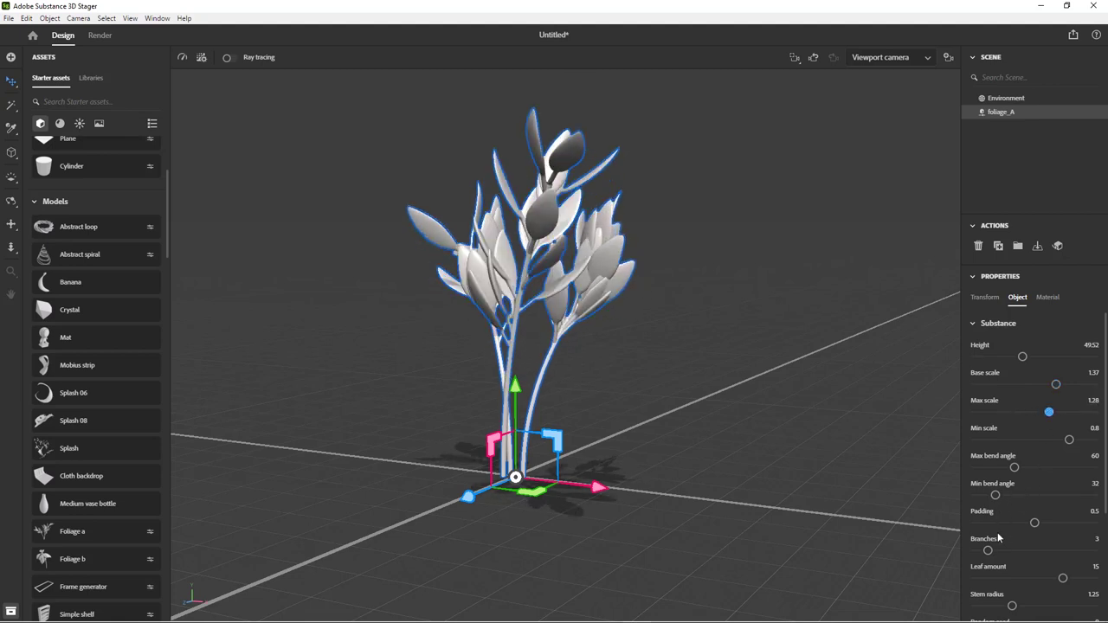
# - Set the foliage's padding to 0.4, max bend angle to 179.99 and leaf amount to 10
pyautogui.moveTo(1035, 523); pyautogui.dragTo(1022, 525)
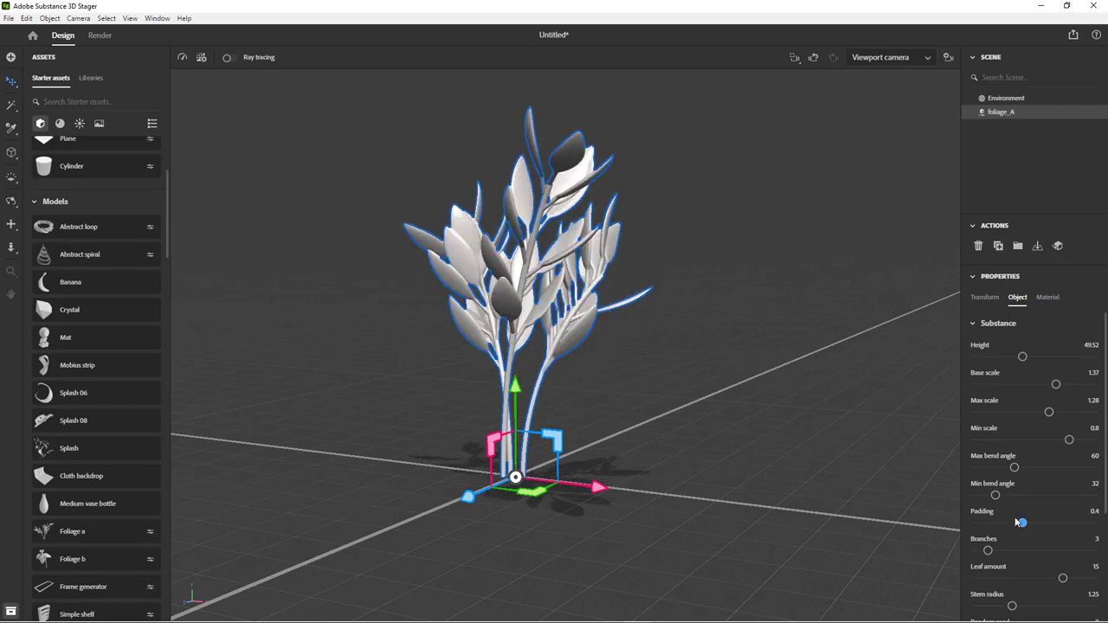
pyautogui.moveTo(1014, 468)
pyautogui.mouseDown()
pyautogui.moveTo(1092, 468)
pyautogui.moveTo(1031, 464)
pyautogui.mouseUp()
pyautogui.scroll(-3, 1044, 485)
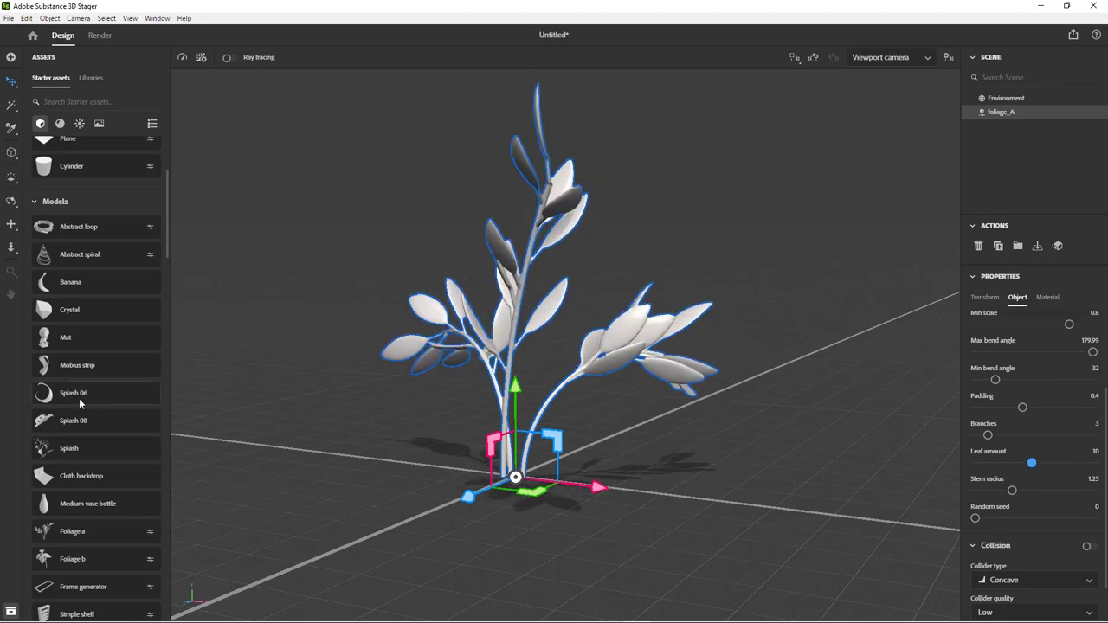
# - Delete the foliage model from the scene
pyautogui.scroll(-4, 87, 394)
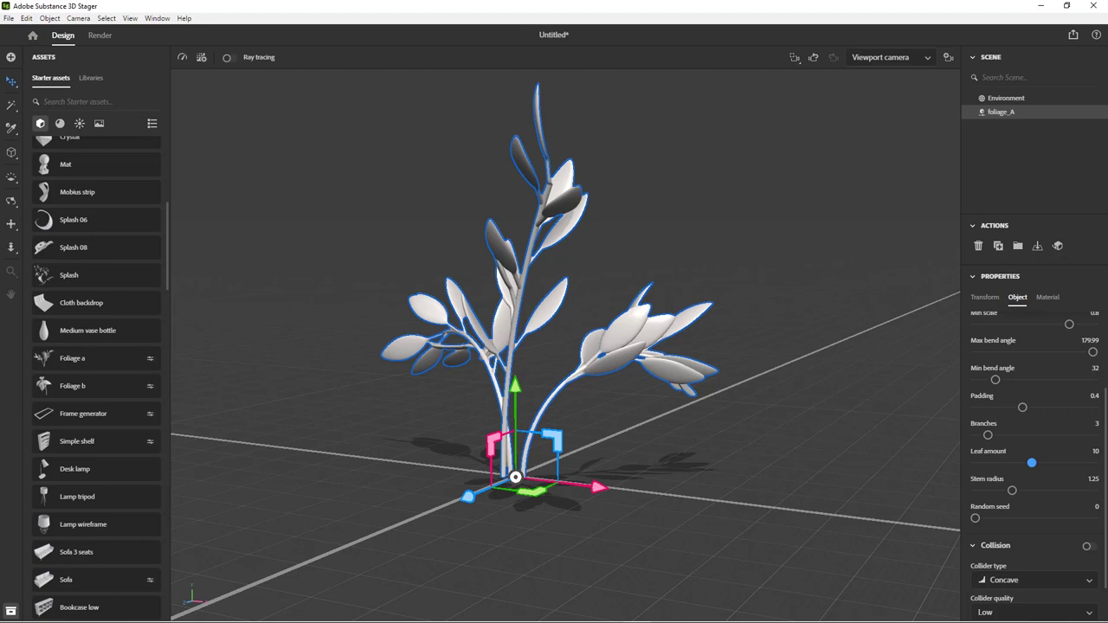
pyautogui.moveTo(376, 314); pyautogui.dragTo(682, 503)
pyautogui.press('Delete')
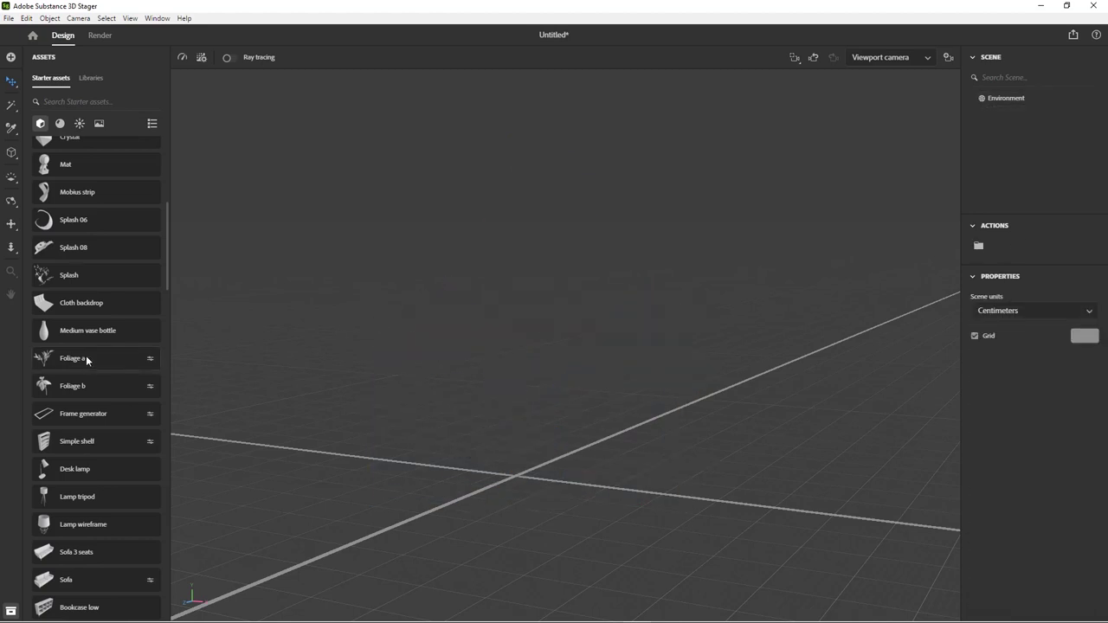
# - Add the Wall square windows starter model to the scene
pyautogui.scroll(5, 84, 359)
pyautogui.scroll(-10, 81, 355)
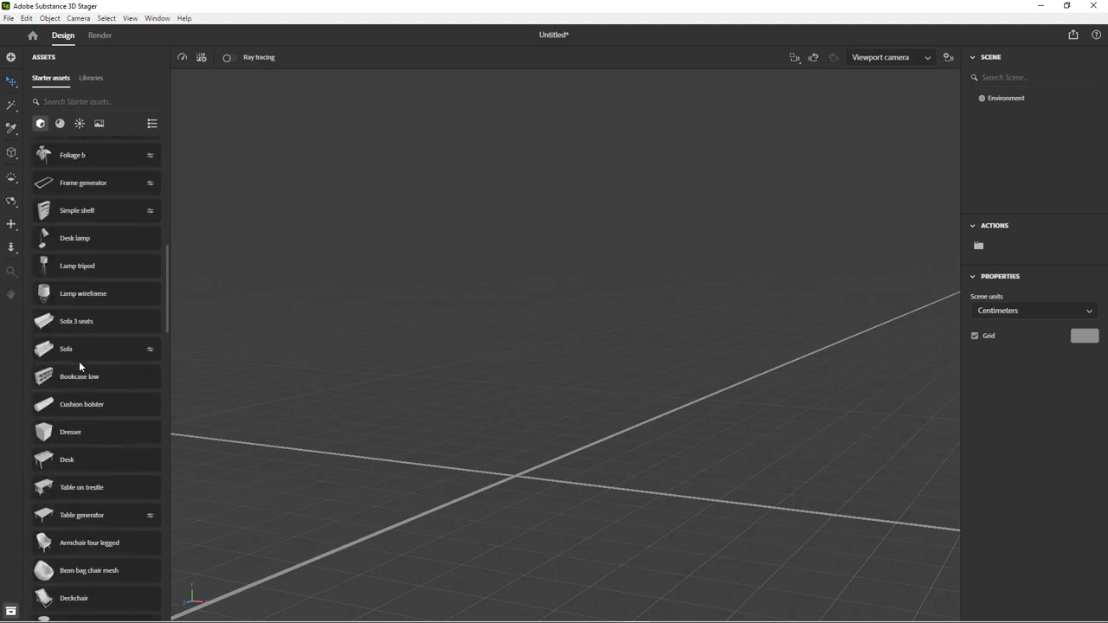
pyautogui.scroll(-6, 77, 361)
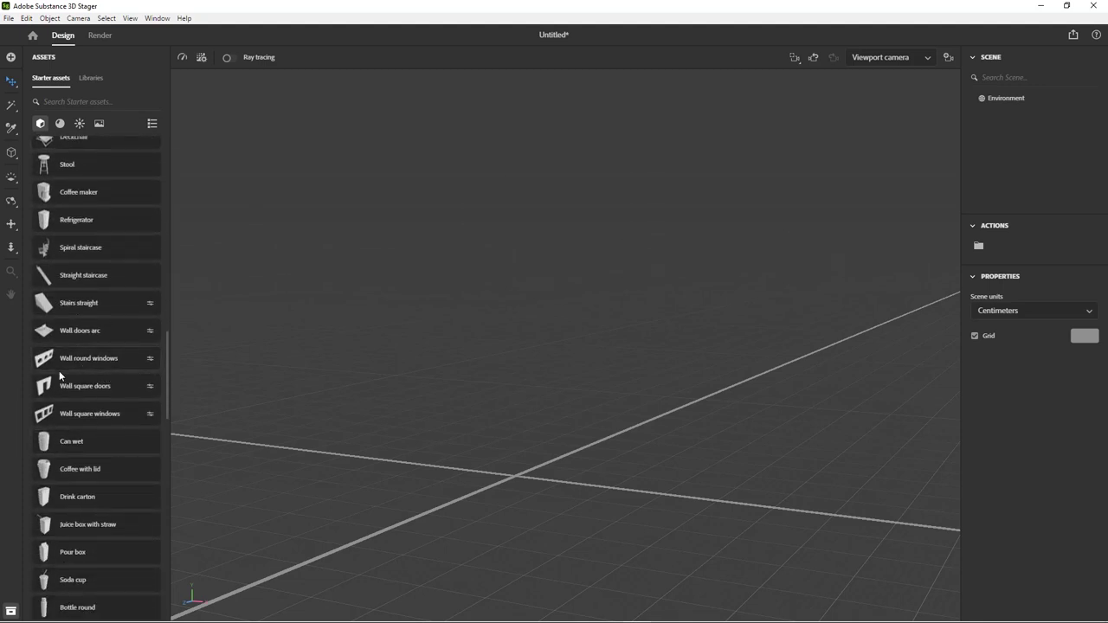
pyautogui.click(87, 414)
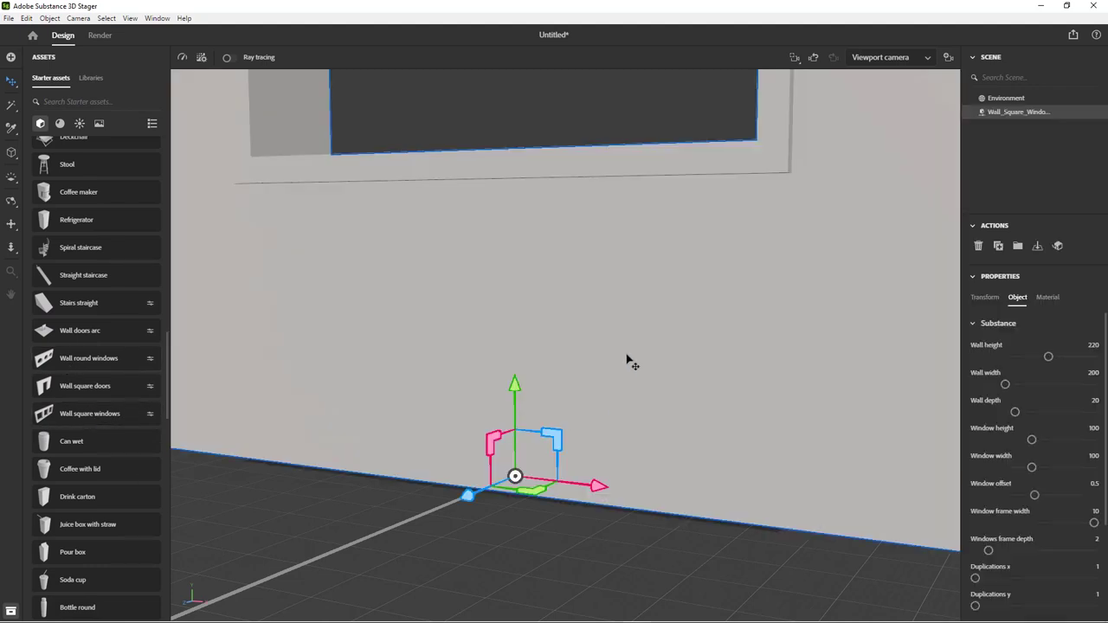
# - Set the wall's height to 270.78, width to 500, depth to 16.84 and Duplications x to 2
pyautogui.scroll(-5, 604, 386)
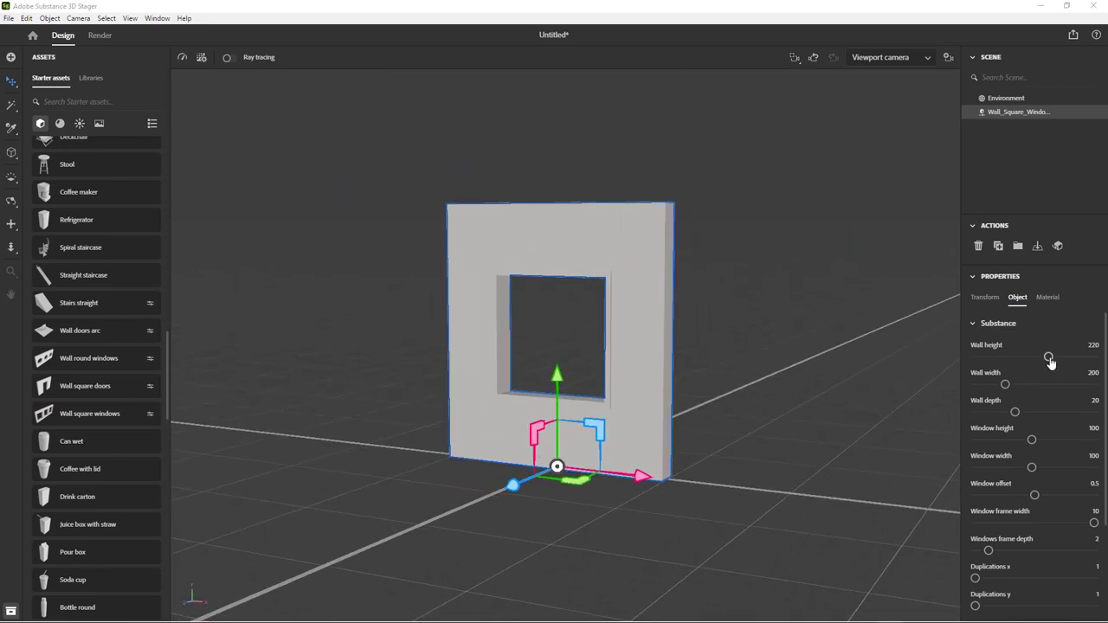
pyautogui.moveTo(1048, 358); pyautogui.dragTo(1065, 357)
pyautogui.moveTo(1005, 384); pyautogui.dragTo(1094, 385)
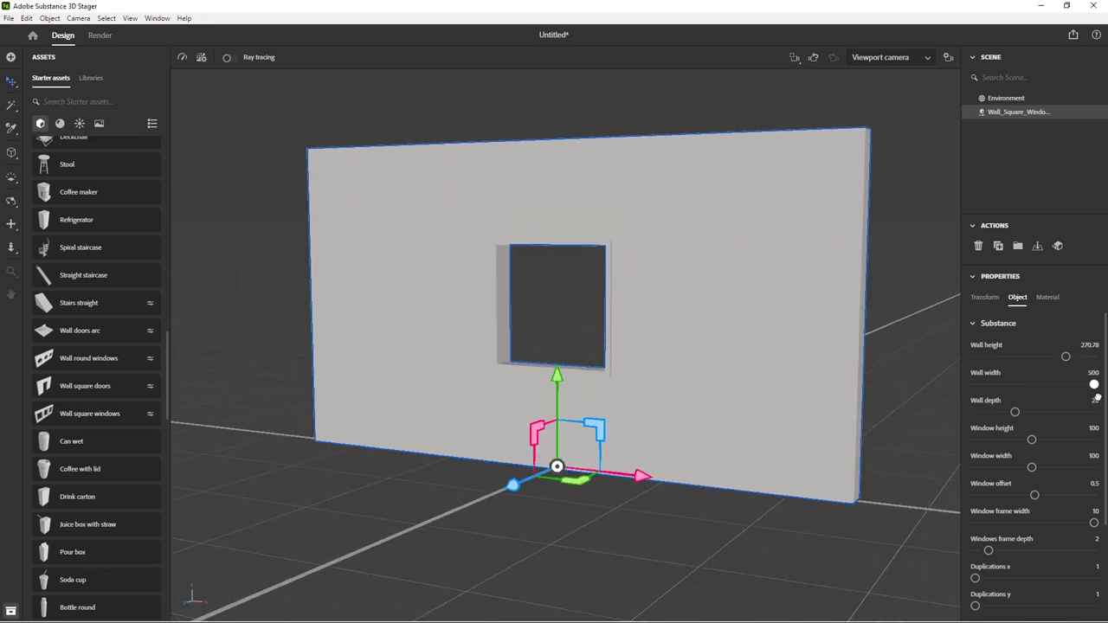
pyautogui.moveTo(1014, 413); pyautogui.dragTo(1035, 437)
pyautogui.scroll(-2, 1009, 440)
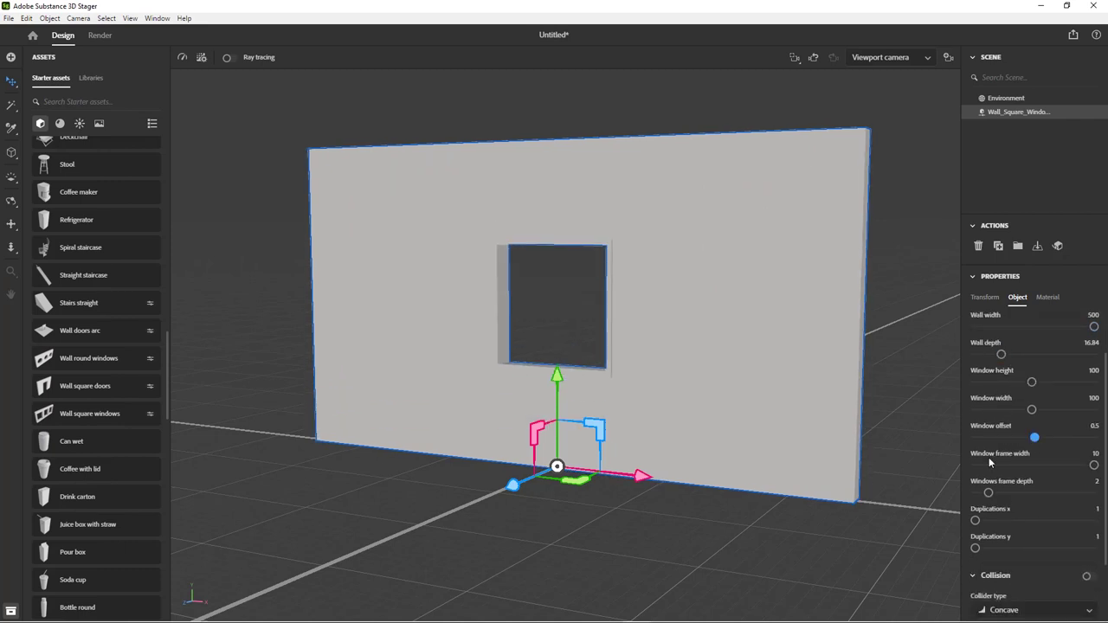
pyautogui.moveTo(975, 548)
pyautogui.mouseDown()
pyautogui.moveTo(985, 548)
pyautogui.moveTo(975, 548)
pyautogui.mouseUp()
pyautogui.moveTo(975, 520); pyautogui.dragTo(987, 520)
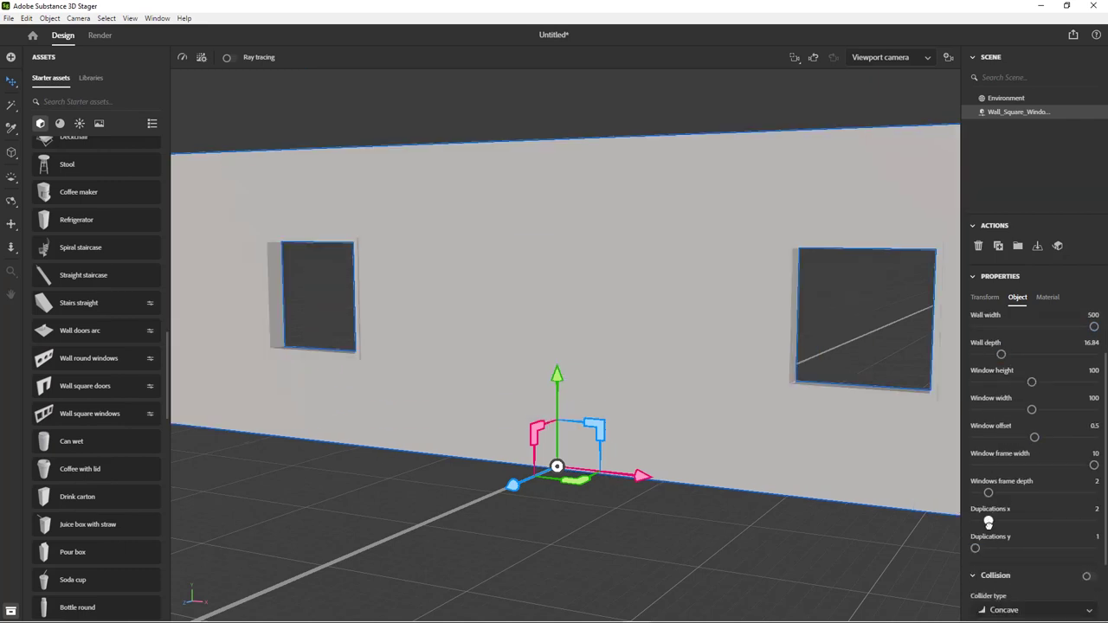
# - Set the wall width to 204.85 and move the wall along X to about -219 cm
pyautogui.scroll(-3, 643, 420)
pyautogui.moveTo(1095, 328); pyautogui.dragTo(1006, 328)
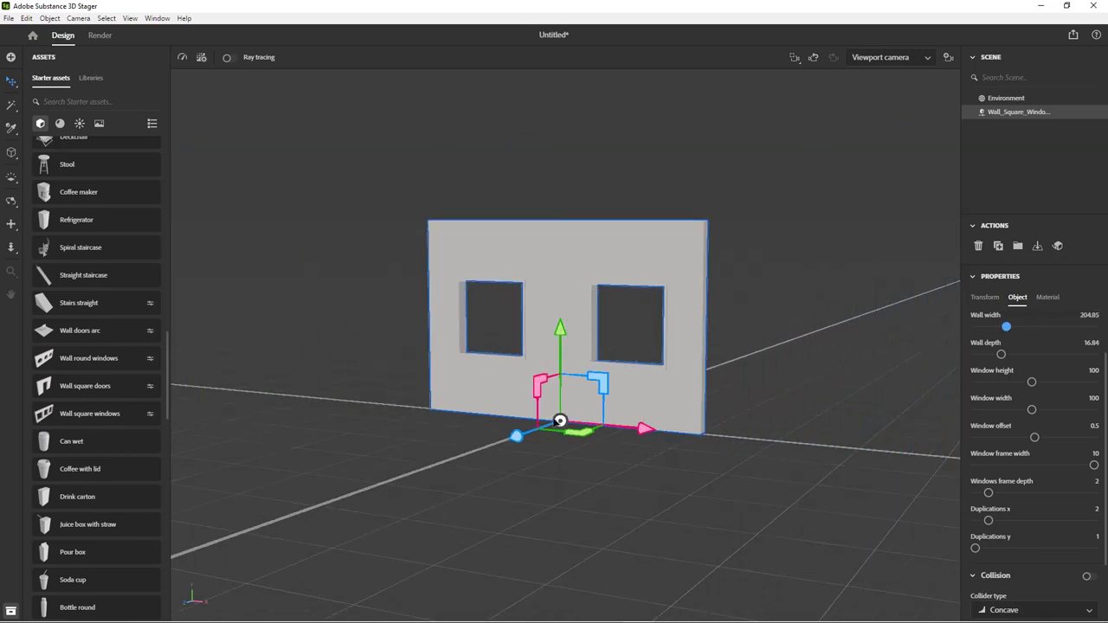
pyautogui.moveTo(645, 428); pyautogui.dragTo(507, 416)
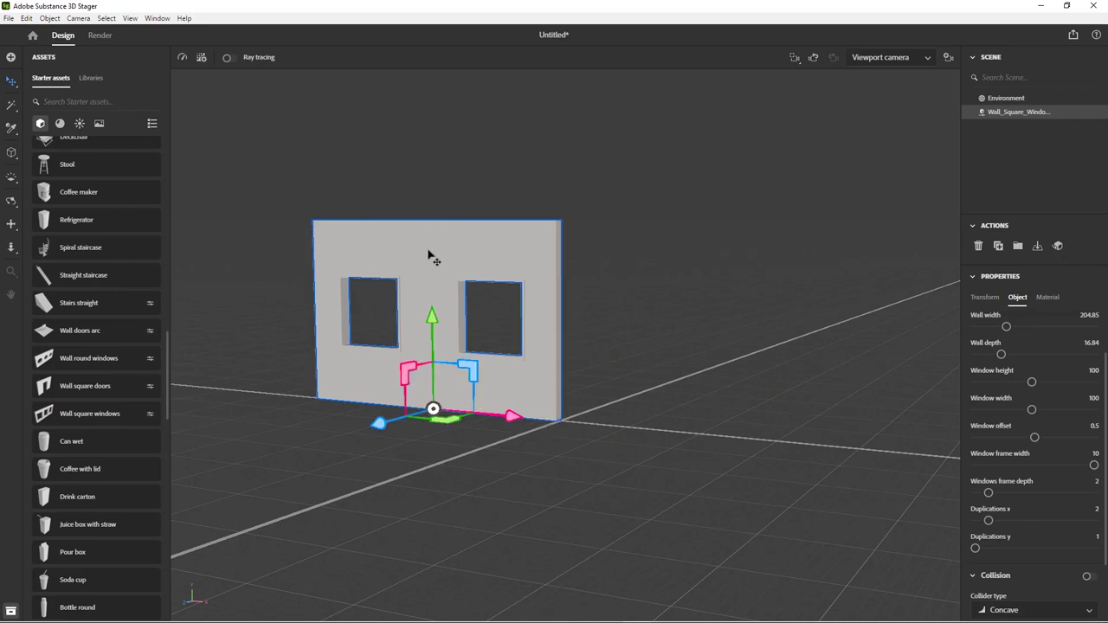
# - Add a cube basic shape and scale it uniformly to 13.7 on all axes
pyautogui.scroll(5, 140, 234)
pyautogui.scroll(10, 139, 234)
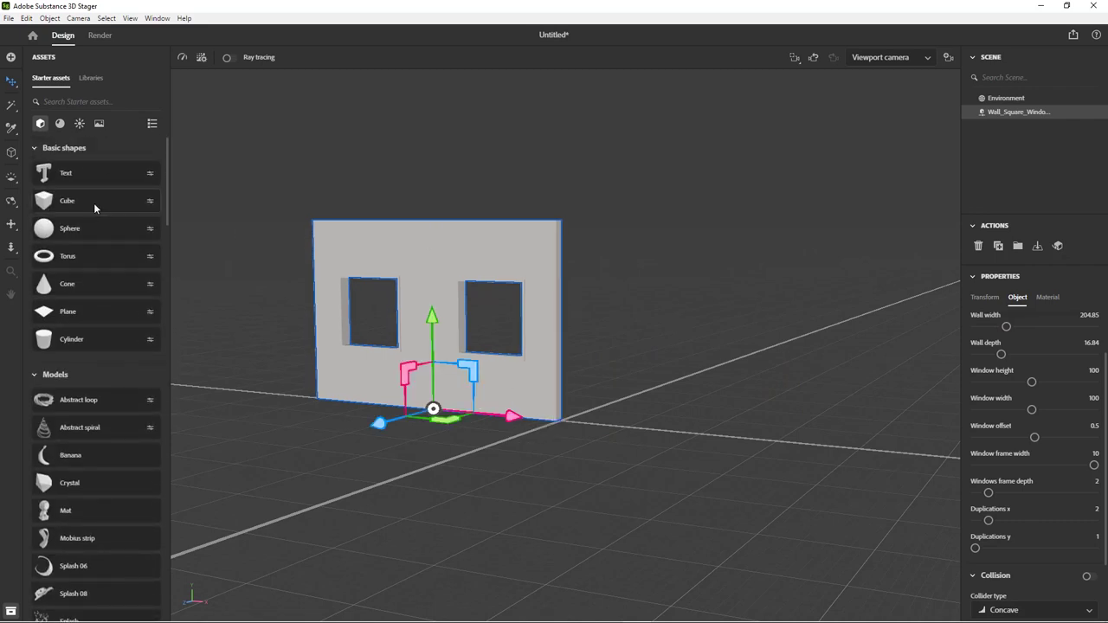
pyautogui.click(94, 202)
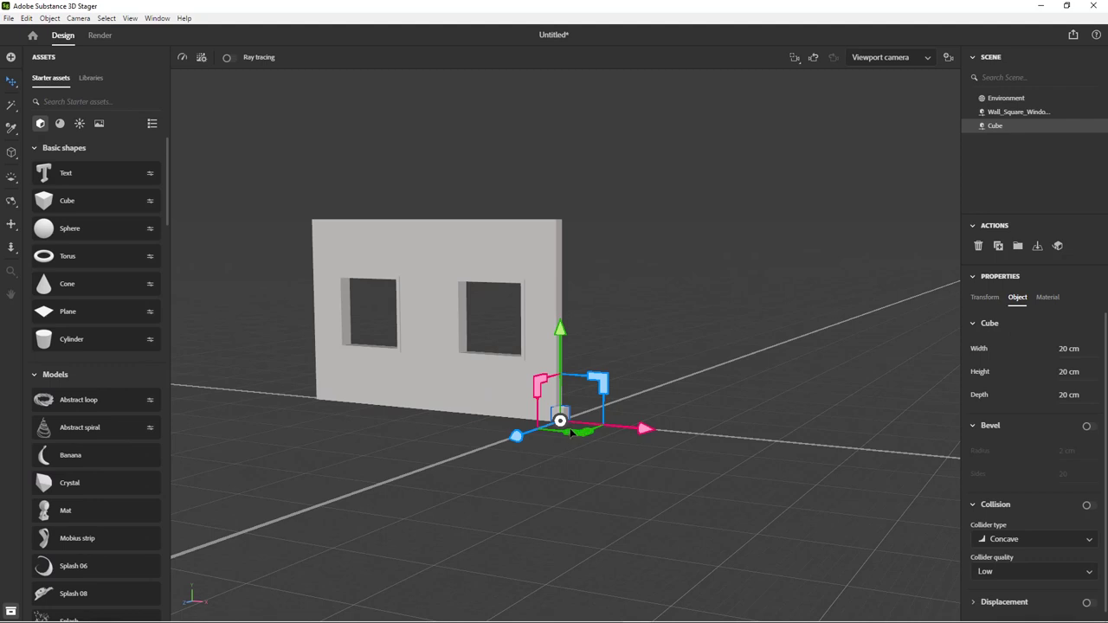
pyautogui.click(986, 298)
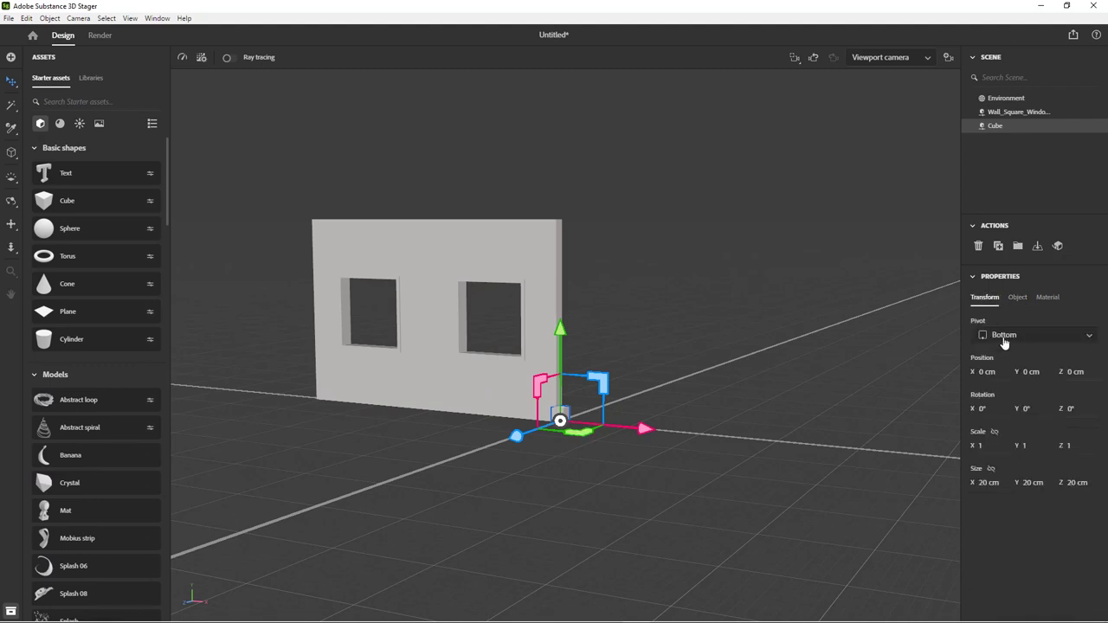
pyautogui.click(995, 433)
pyautogui.moveTo(977, 445); pyautogui.dragTo(1088, 445)
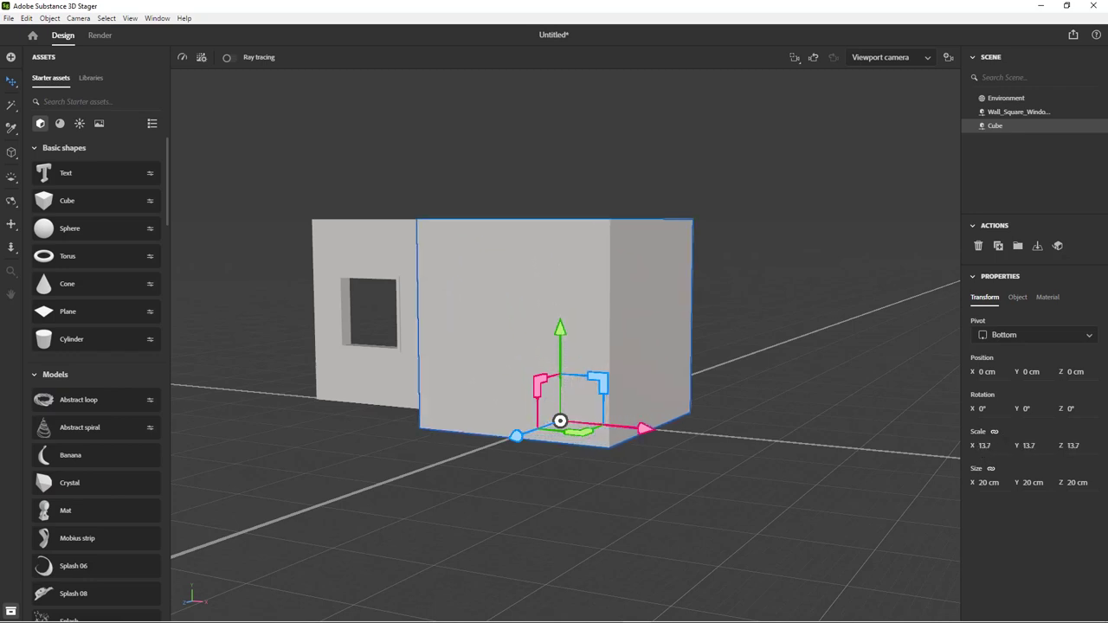
# - Unlink the cube's proportions and thin it along Z to about 17.66 cm to form a wall panel
pyautogui.click(992, 469)
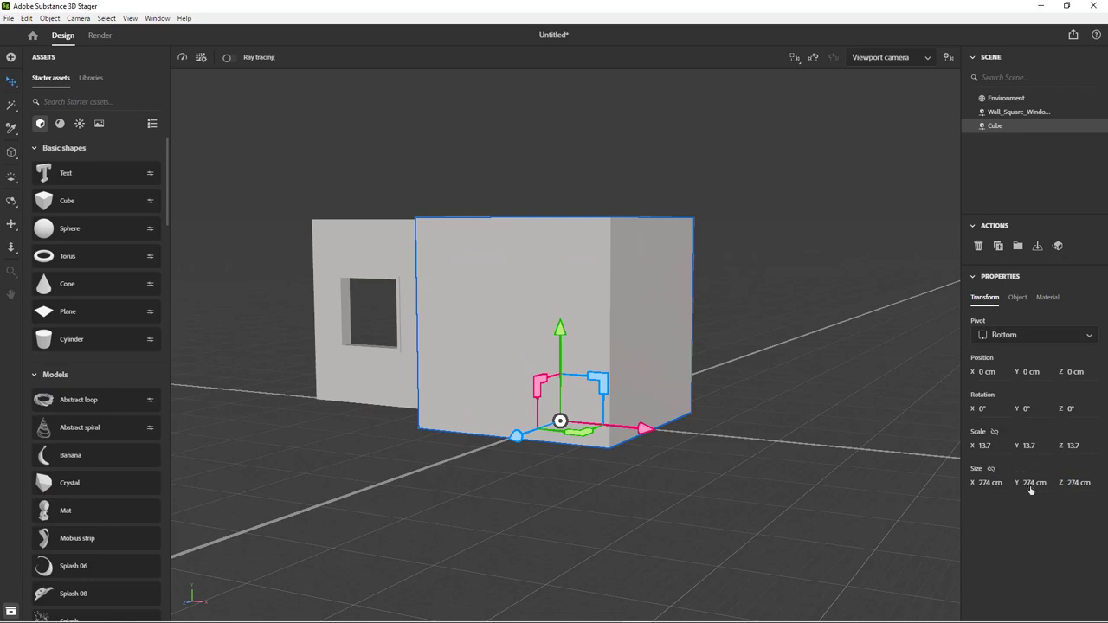
pyautogui.moveTo(1076, 445); pyautogui.dragTo(1011, 445)
pyautogui.moveTo(1067, 482); pyautogui.dragTo(1045, 482)
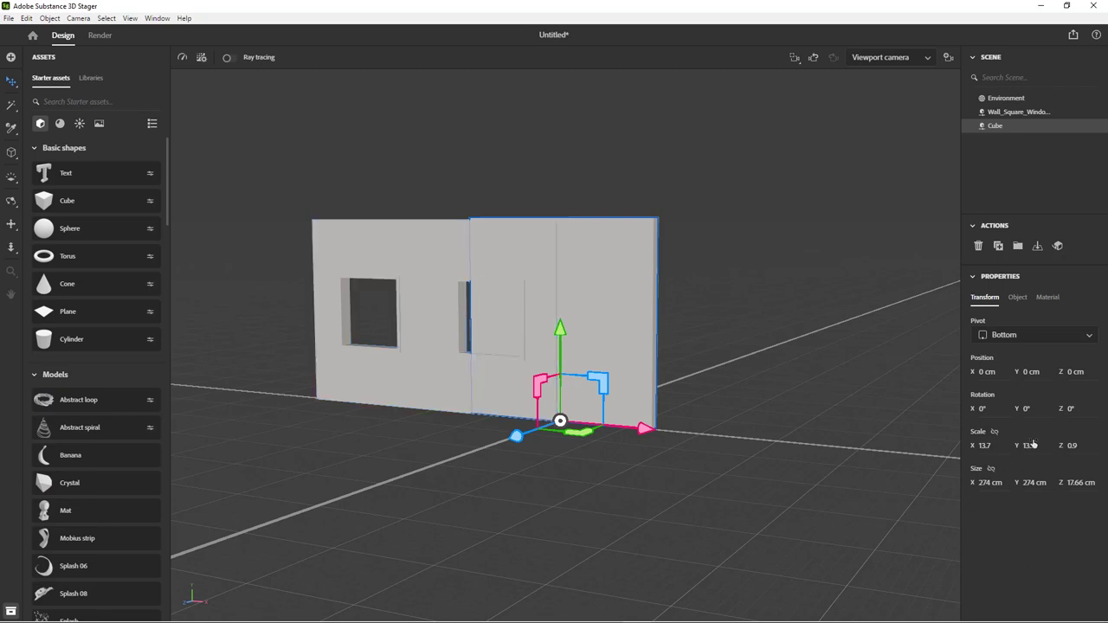
# - Rotate the thin cube panel 90° about the Y axis
pyautogui.press('w')
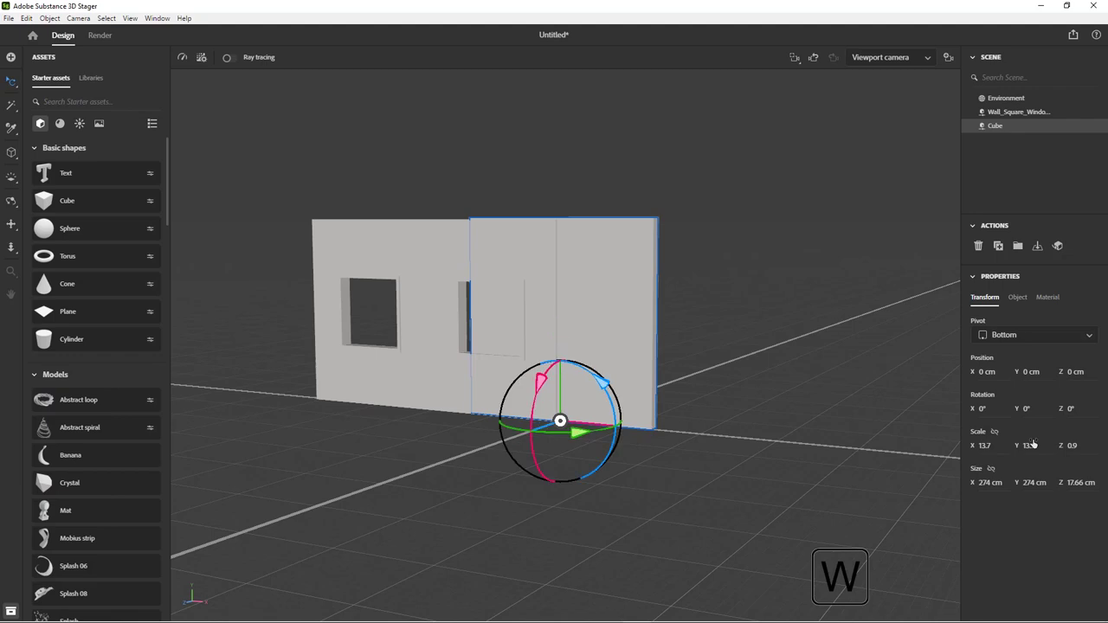
pyautogui.press('e')
pyautogui.press('r')
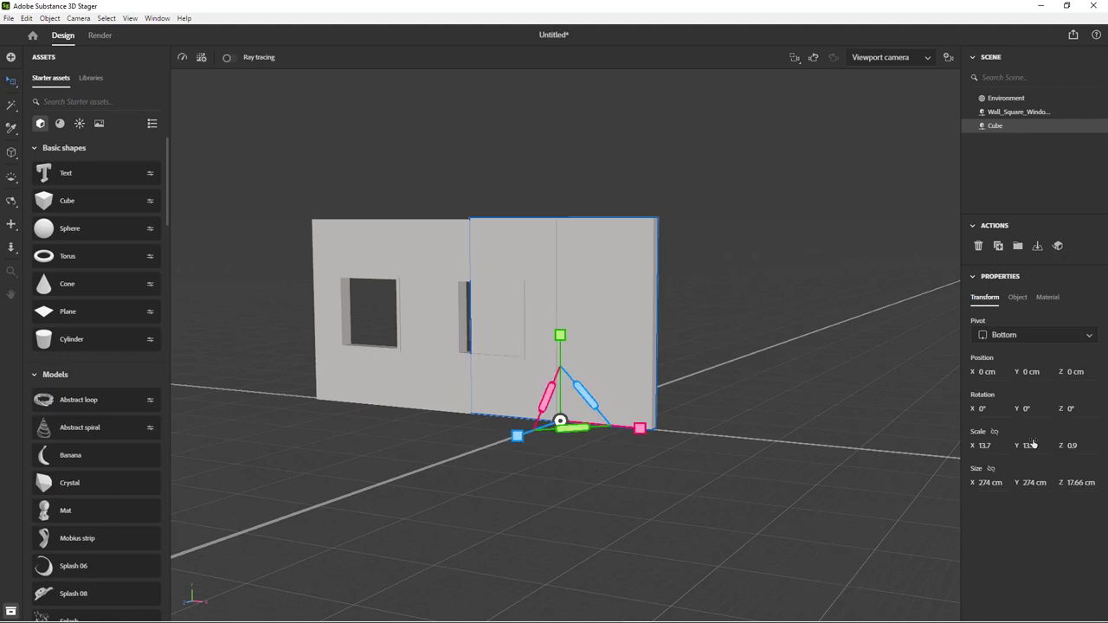
pyautogui.press('w')
pyautogui.press('e')
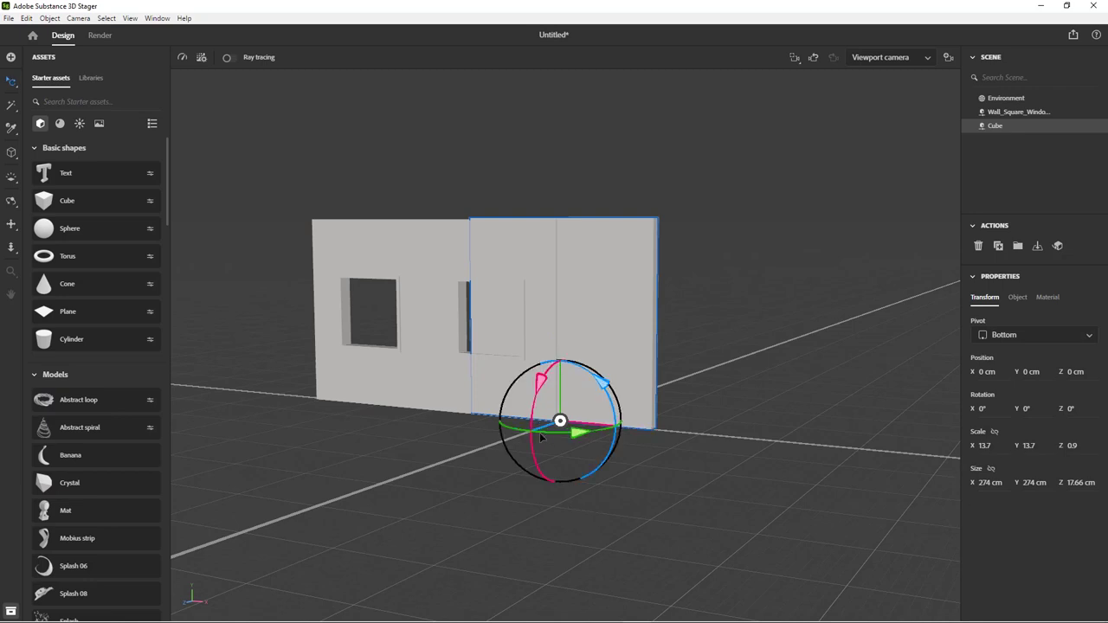
pyautogui.moveTo(543, 437); pyautogui.dragTo(762, 442)
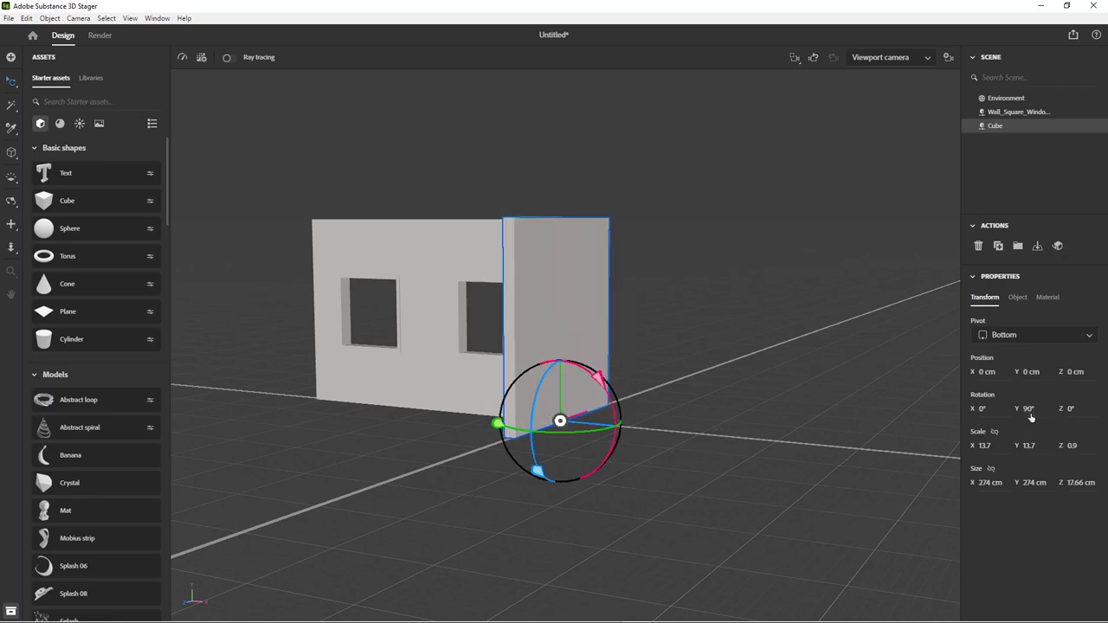
# - Move the cube panel to about X -419.5 cm and Z 149.4 cm, meeting the end of the windowed wall
pyautogui.press('w')
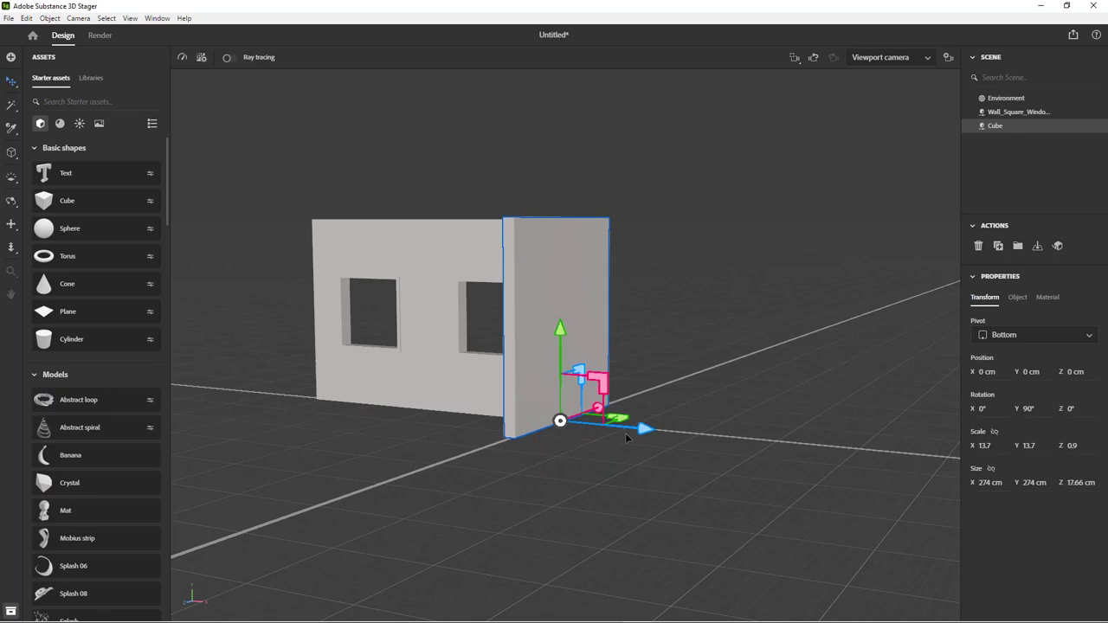
pyautogui.moveTo(645, 432); pyautogui.dragTo(379, 438)
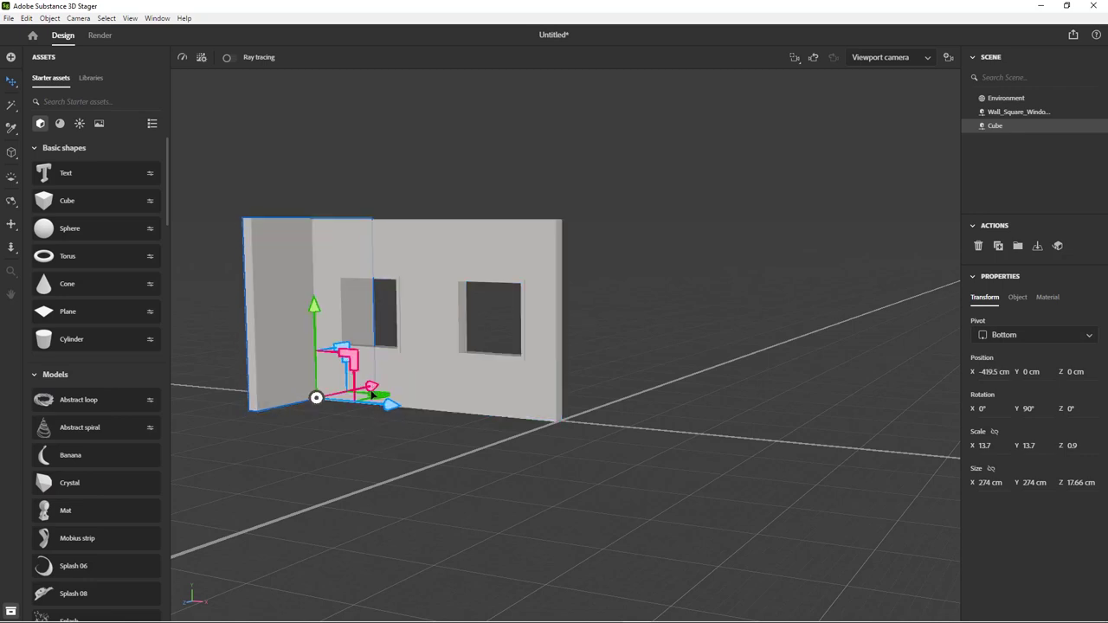
pyautogui.moveTo(381, 475); pyautogui.dragTo(775, 471, button='middle')
pyautogui.moveTo(556, 477); pyautogui.dragTo(530, 486, button='right')
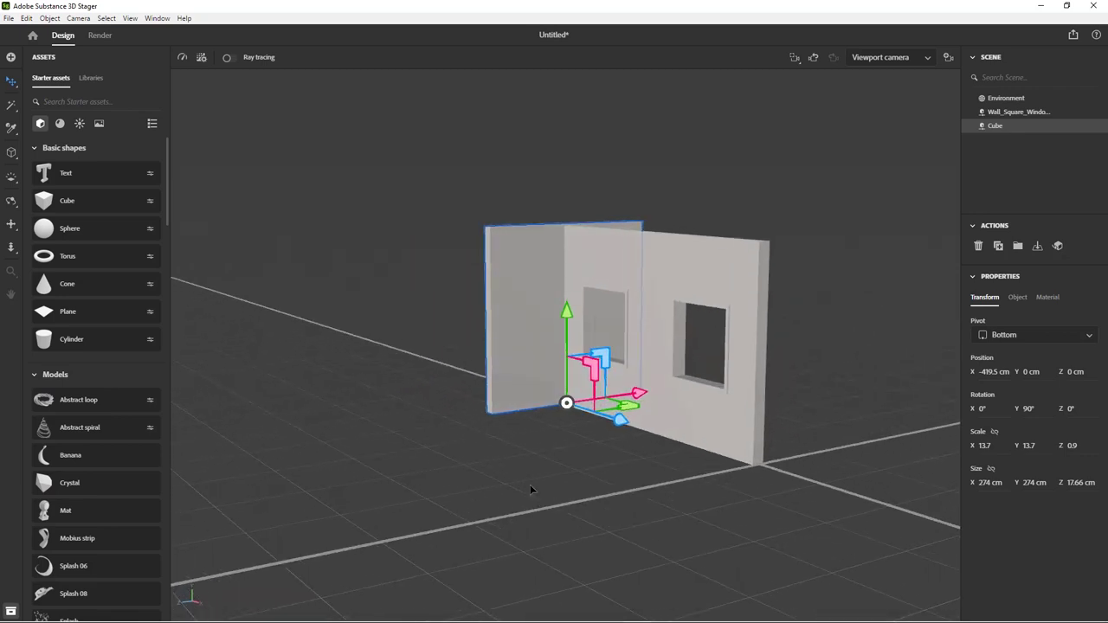
pyautogui.moveTo(639, 393); pyautogui.dragTo(558, 411)
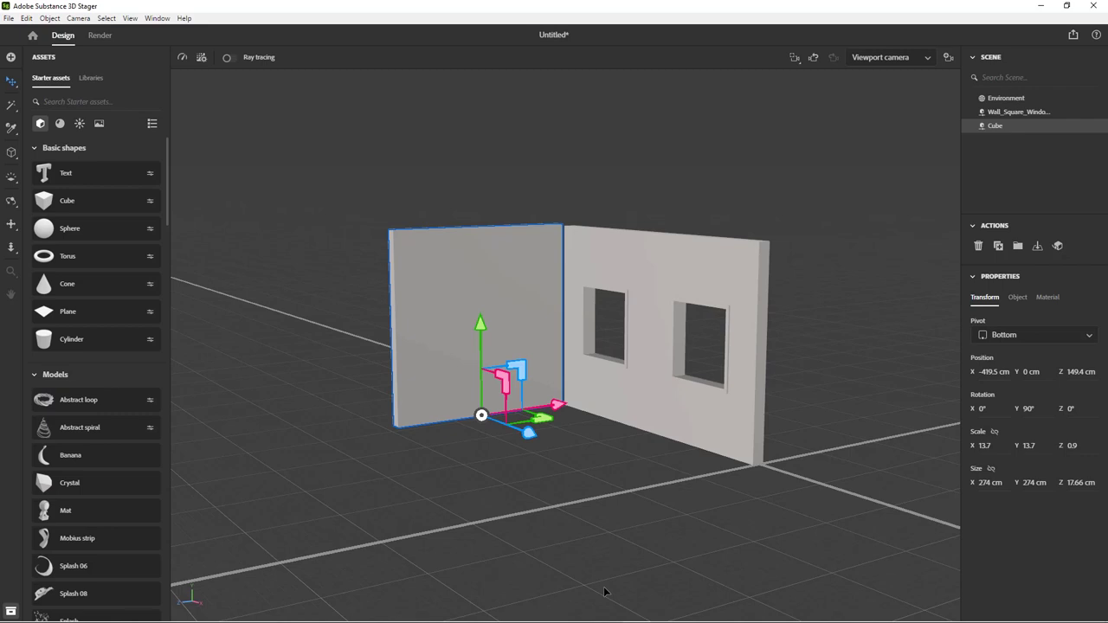
# - Add a plane basic shape and enlarge it proportionally to about 331.59 cm in X and Z
pyautogui.moveTo(453, 550); pyautogui.dragTo(455, 536, button='right')
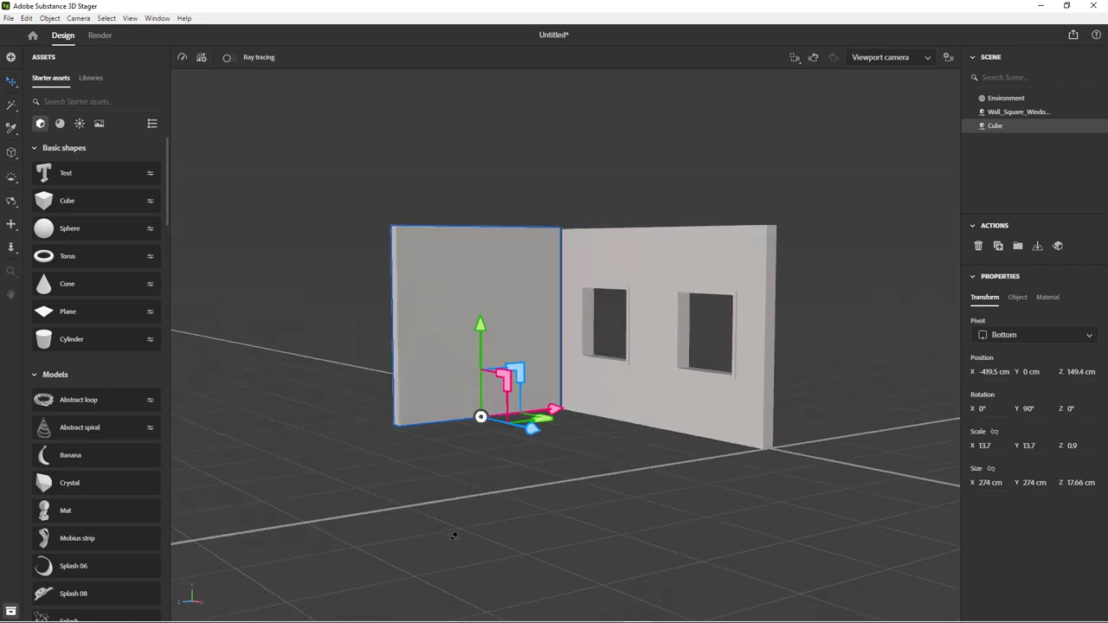
pyautogui.click(56, 313)
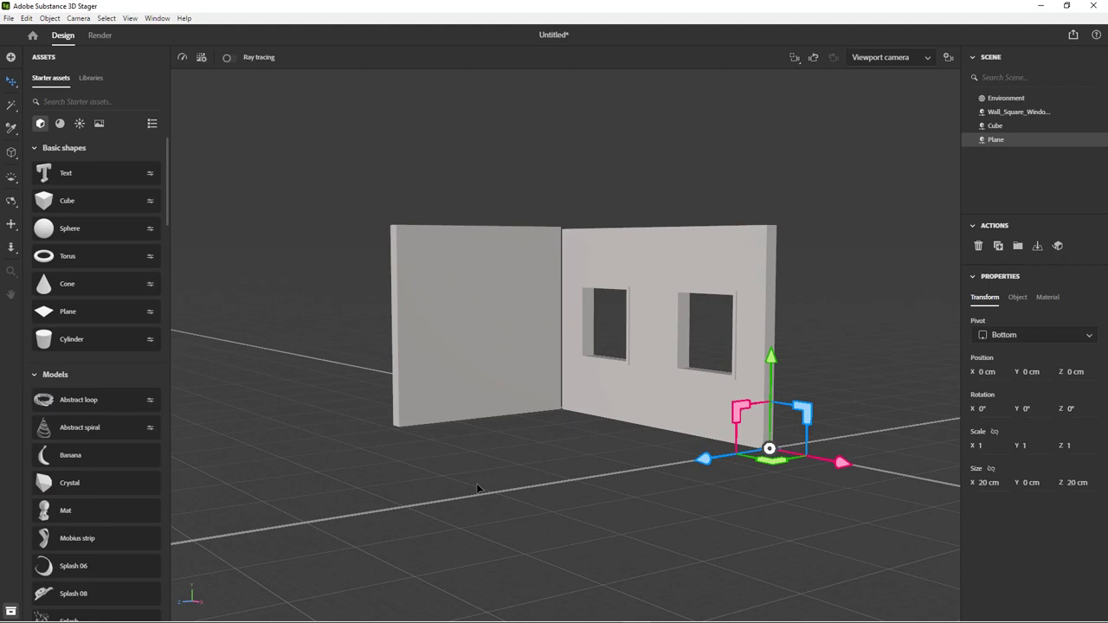
pyautogui.click(993, 468)
pyautogui.moveTo(984, 482); pyautogui.dragTo(609, 466)
pyautogui.moveTo(988, 483); pyautogui.dragTo(1030, 483)
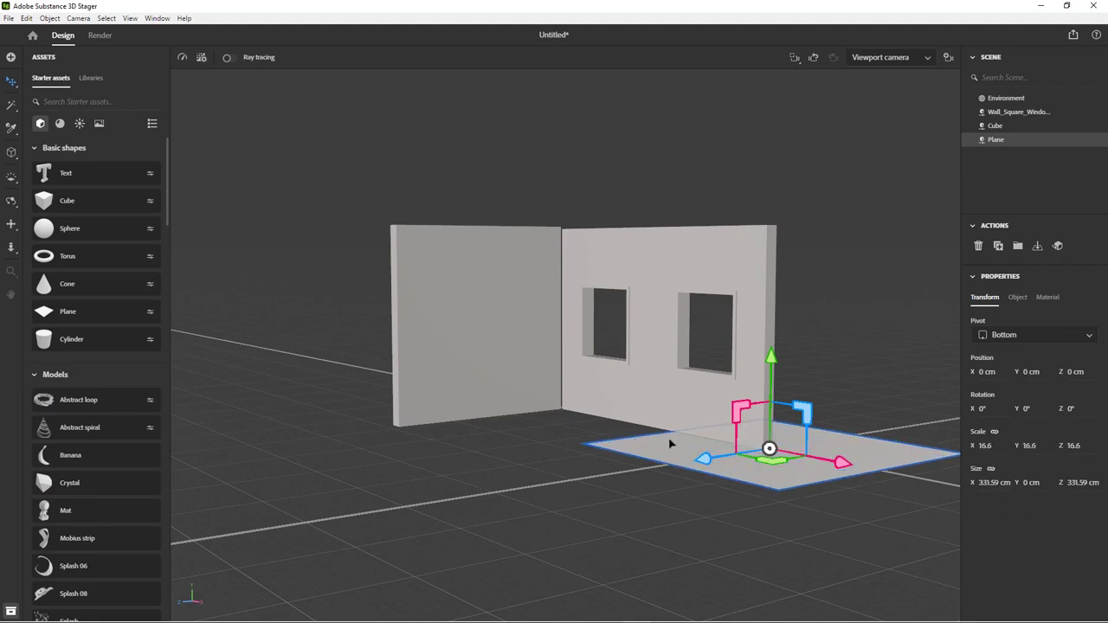
# - Move the plane to about X -245.2 cm, Z 178.2 cm and enlarge it proportionally to 396.91 cm
pyautogui.moveTo(709, 459); pyautogui.dragTo(587, 477)
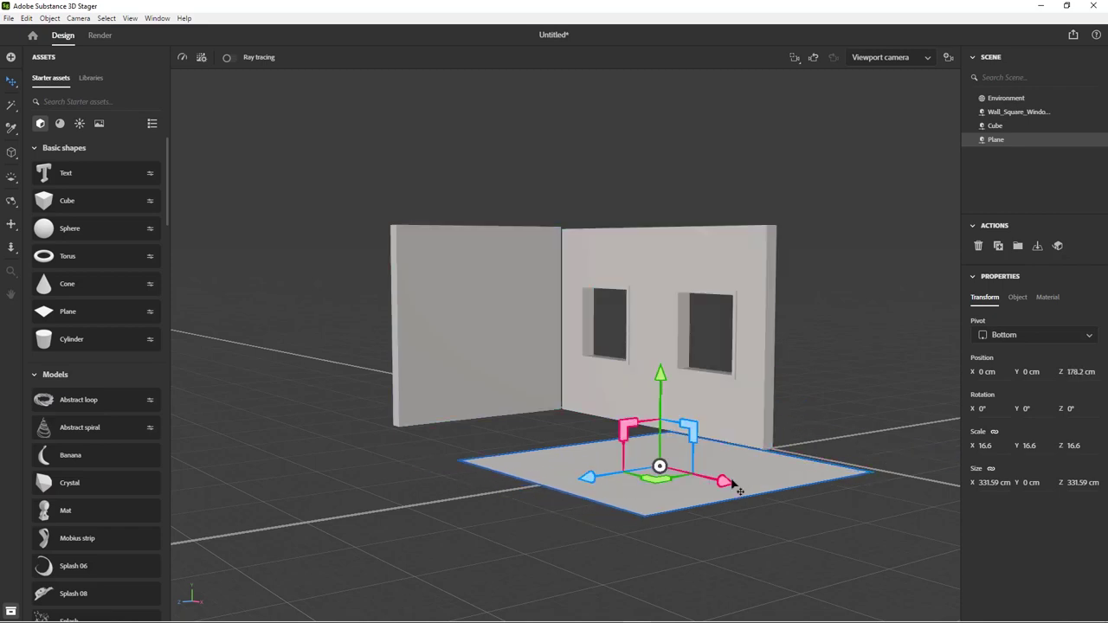
pyautogui.moveTo(735, 484); pyautogui.dragTo(587, 446)
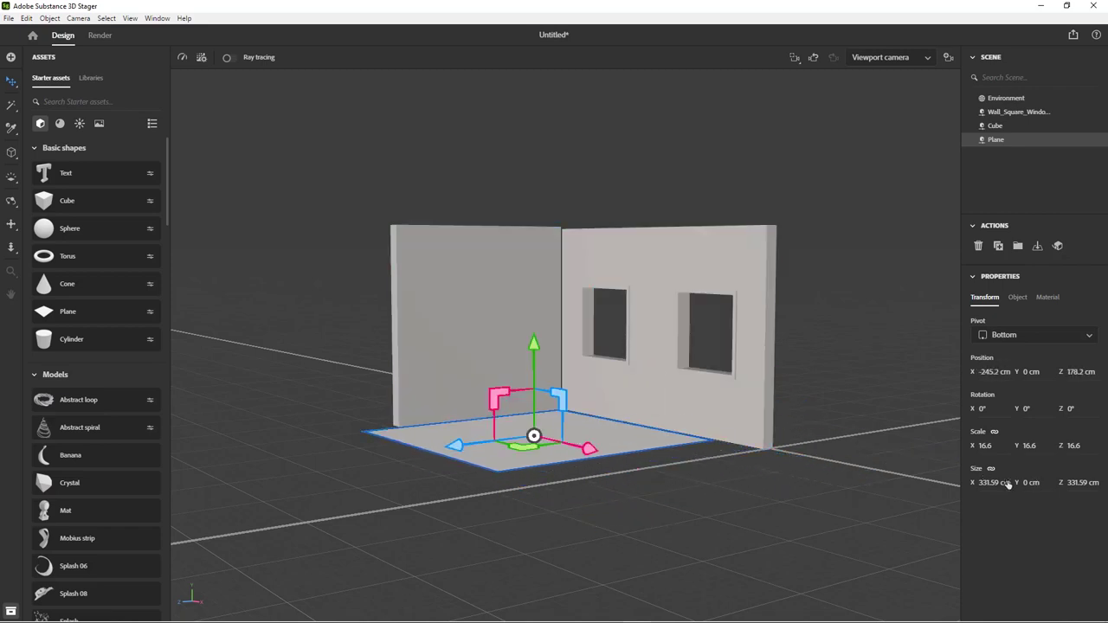
pyautogui.moveTo(987, 483); pyautogui.dragTo(1024, 483)
pyautogui.moveTo(852, 481); pyautogui.dragTo(865, 481)
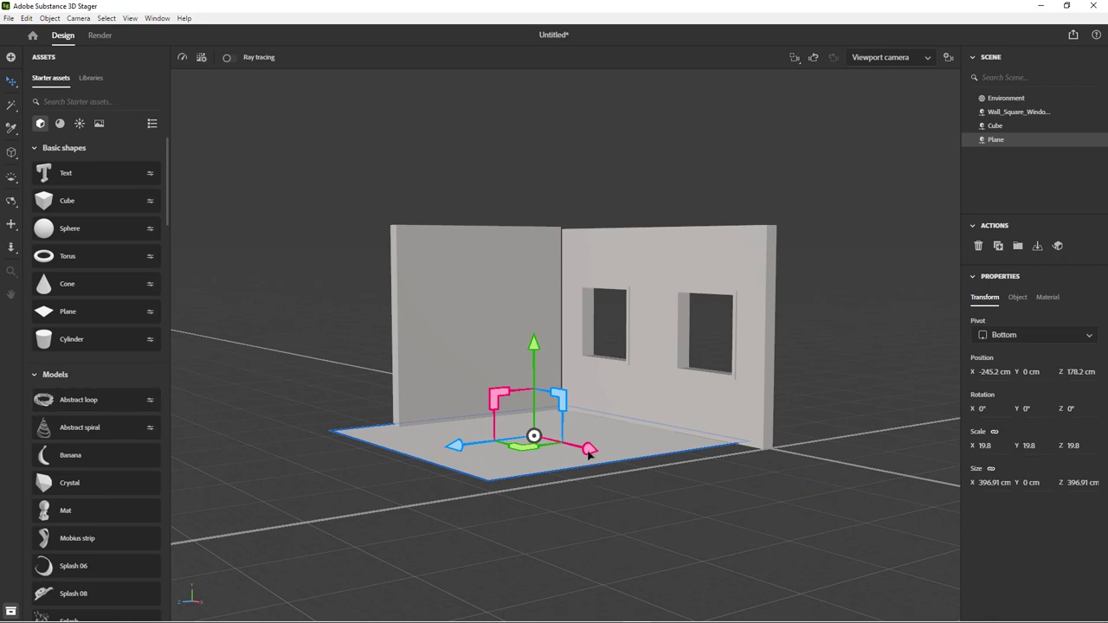
# - Fit the plane between the walls at about X -212.6 cm, Z 163.4 cm, with a Z size of 300 cm
pyautogui.moveTo(588, 450); pyautogui.dragTo(606, 453)
pyautogui.moveTo(546, 350); pyautogui.dragTo(549, 350)
pyautogui.click(394, 355)
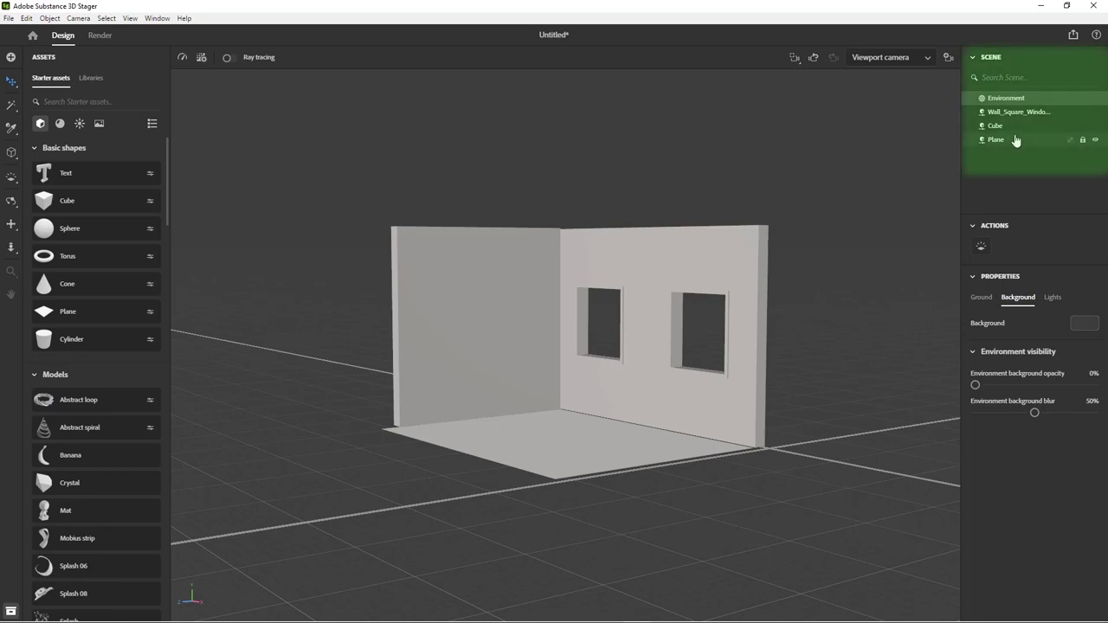
# - Rename the Plane object as floor
pyautogui.click(525, 297)
pyautogui.click(674, 278)
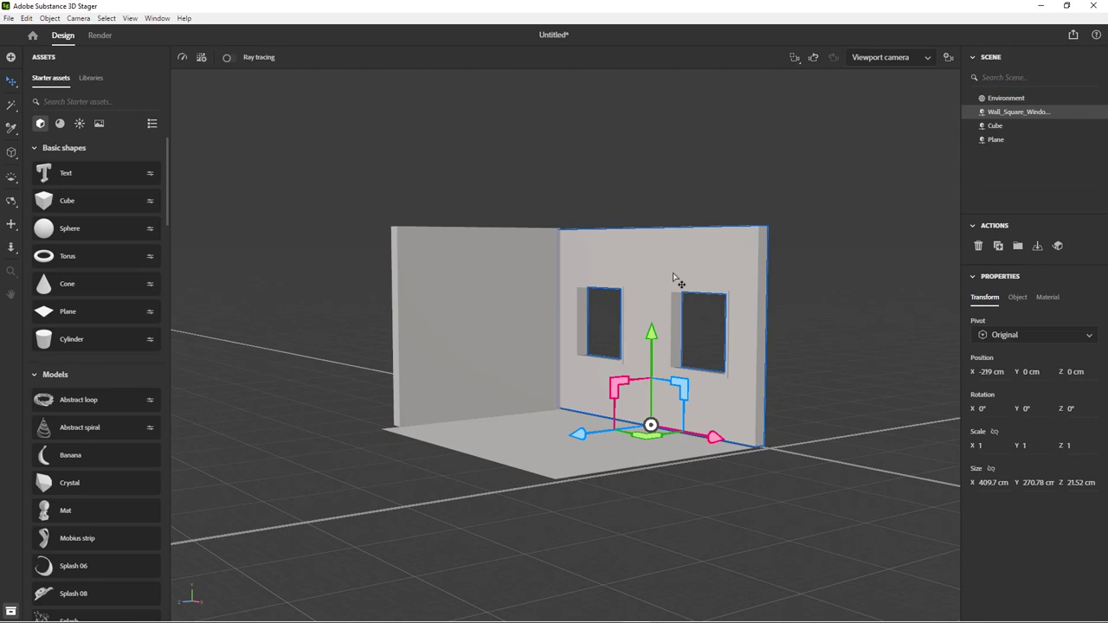
pyautogui.click(996, 126)
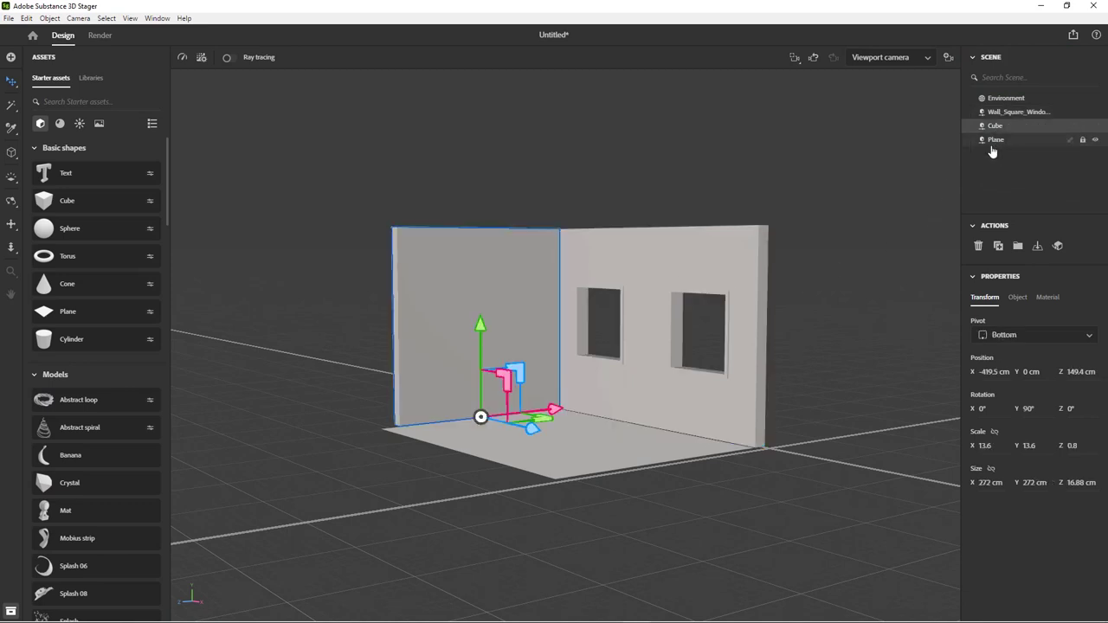
pyautogui.click(994, 140)
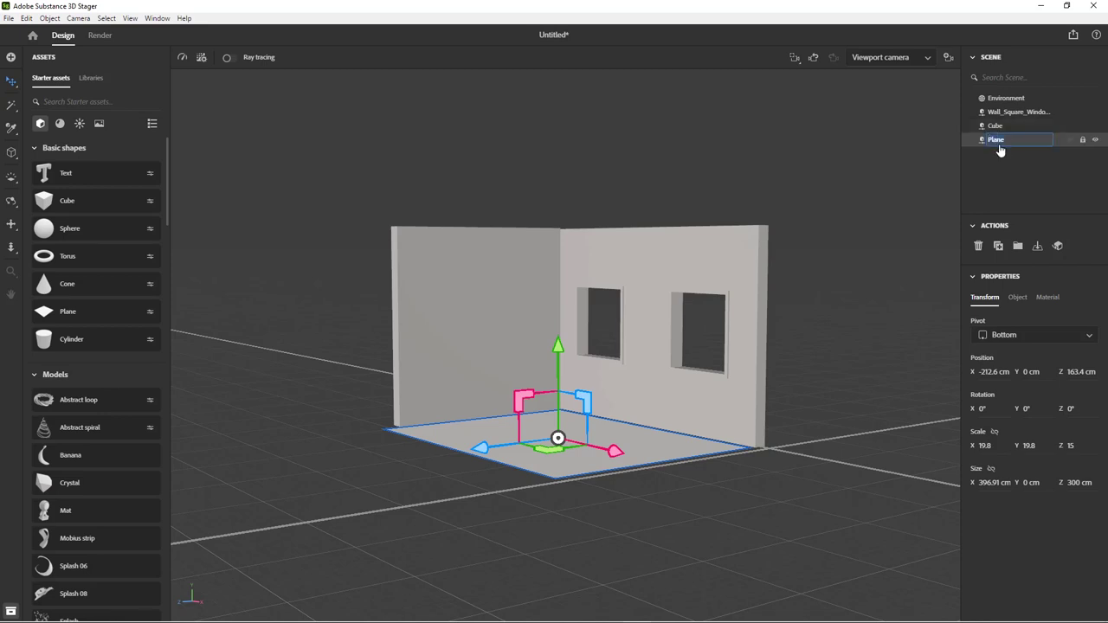
pyautogui.doubleClick(1000, 145)
pyautogui.write('floor')
pyautogui.press('Return')
# - Rename the Cube object as side_wall
pyautogui.doubleClick(995, 130)
pyautogui.write('s')
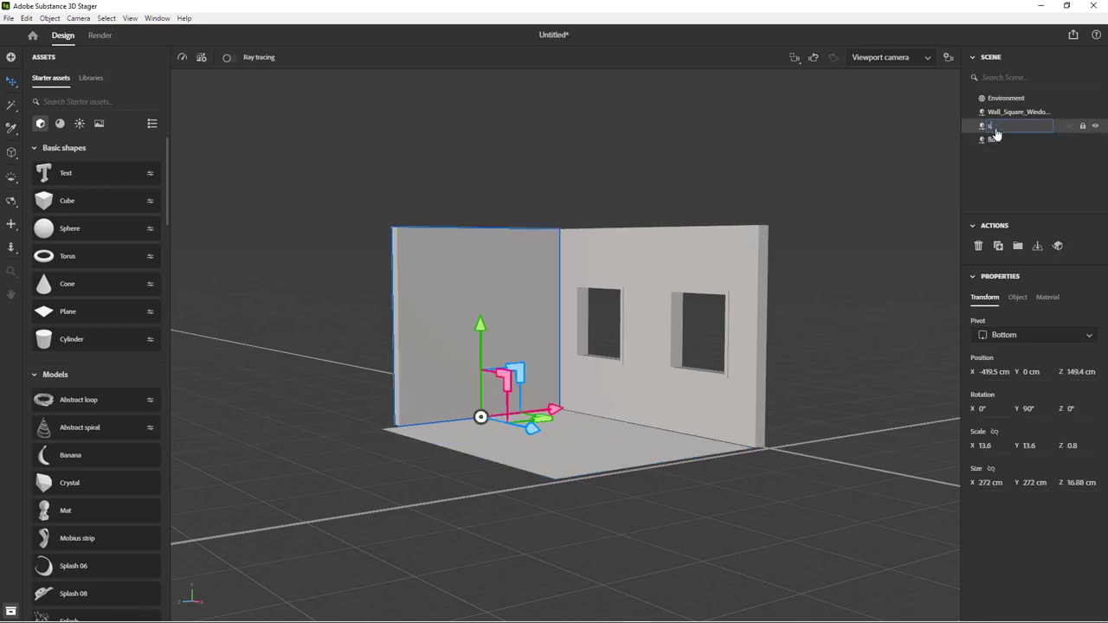
pyautogui.write('side_wall')
pyautogui.press('Return')
# - Rename the Wall_Square_Windows object as Wall_Windows
pyautogui.click(1000, 112)
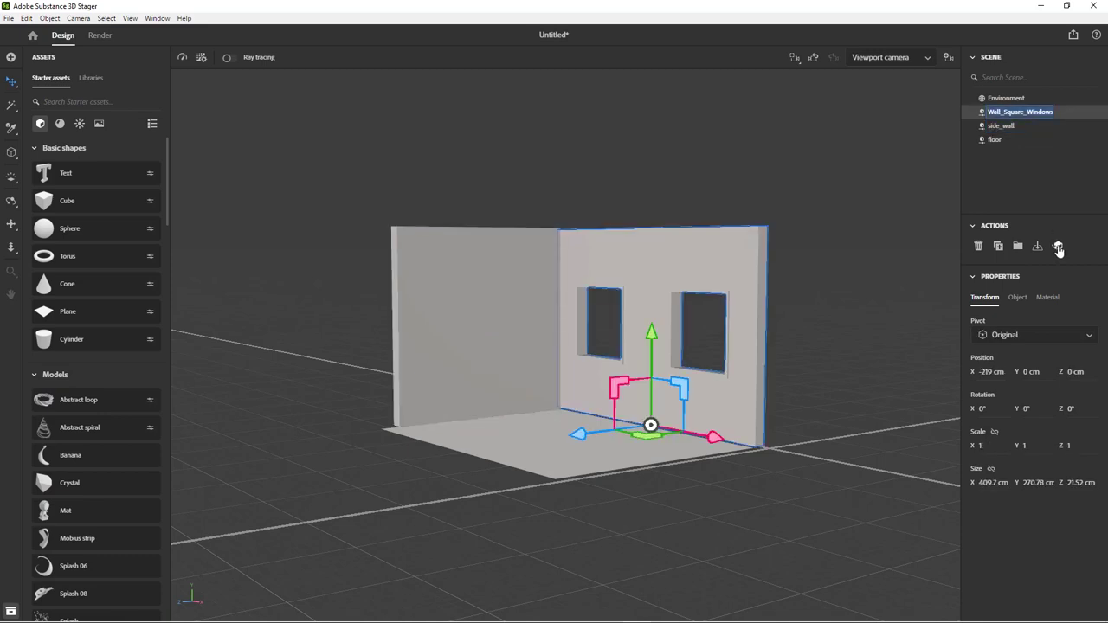
pyautogui.click(1027, 113)
pyautogui.moveTo(1026, 114); pyautogui.dragTo(969, 124)
pyautogui.write('W')
pyautogui.write('all')
pyautogui.write('_')
pyautogui.press('Return')
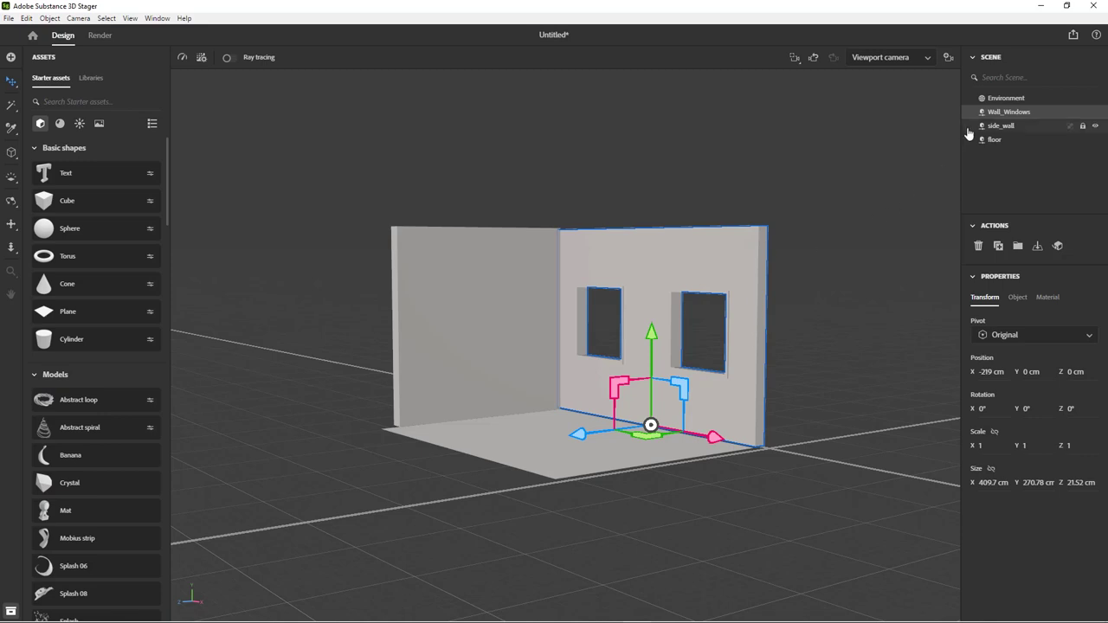
# - Delete the floor object from the scene and undo the deletion
pyautogui.click(1000, 101)
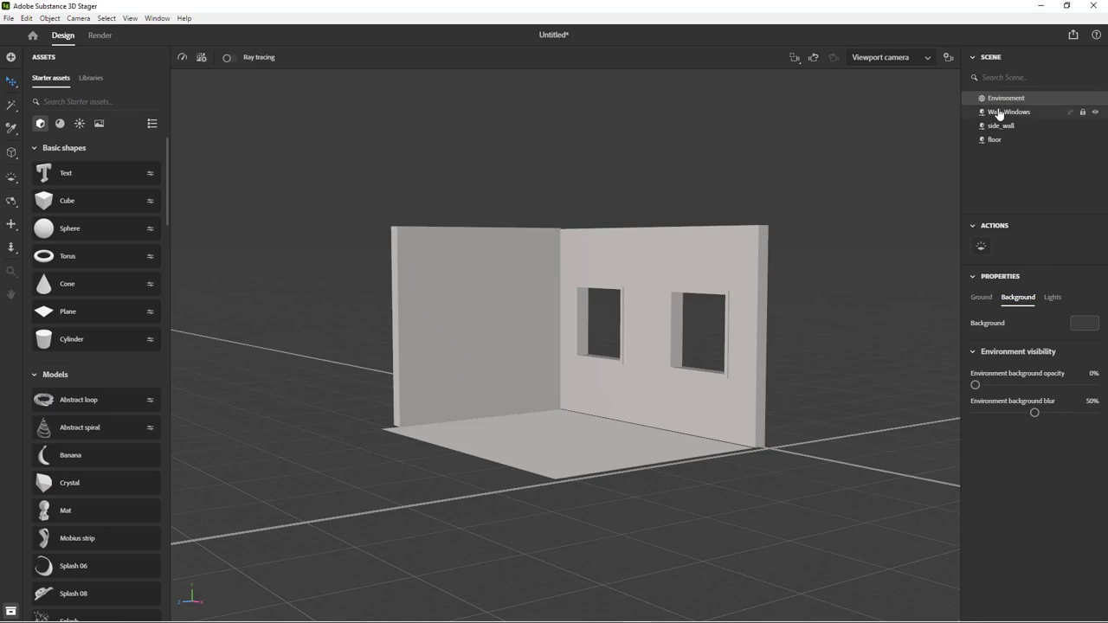
pyautogui.click(1003, 112)
pyautogui.click(1002, 127)
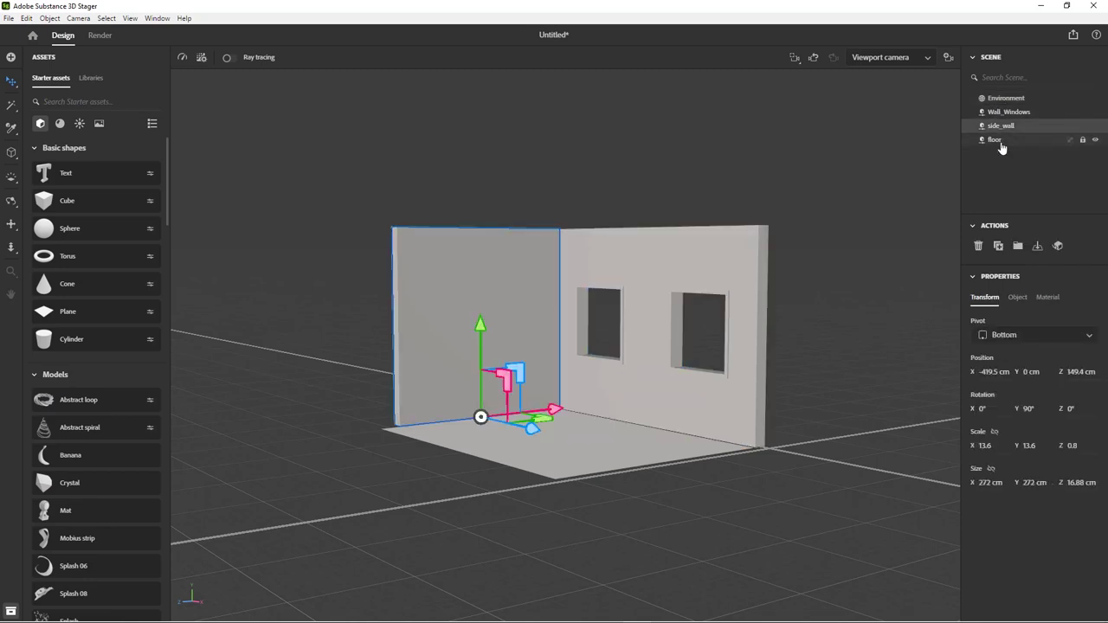
pyautogui.click(999, 141)
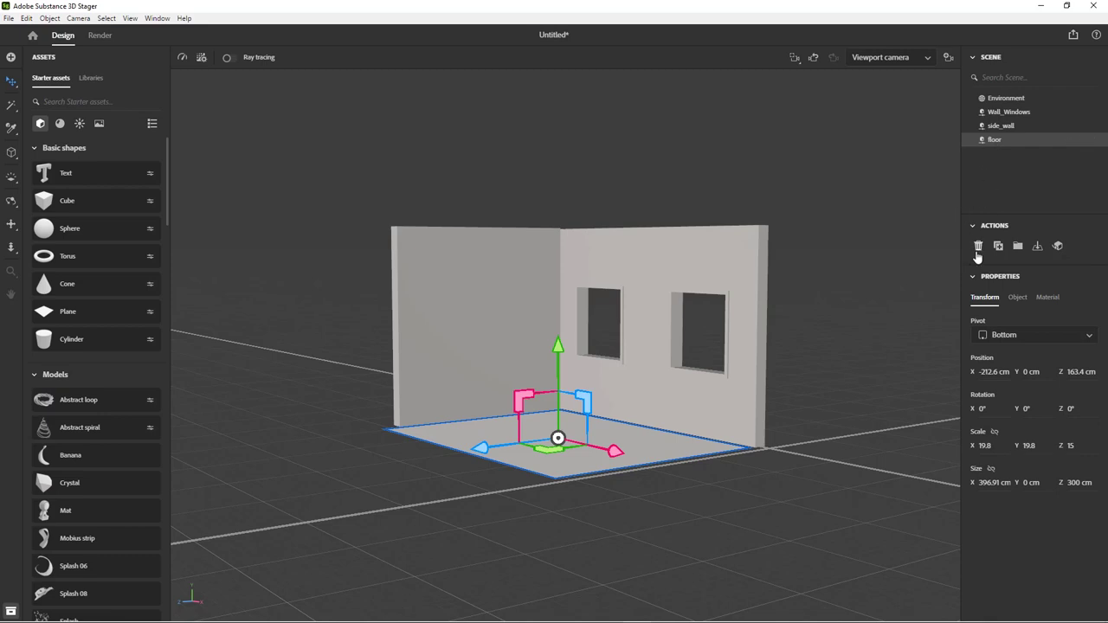
pyautogui.click(979, 247)
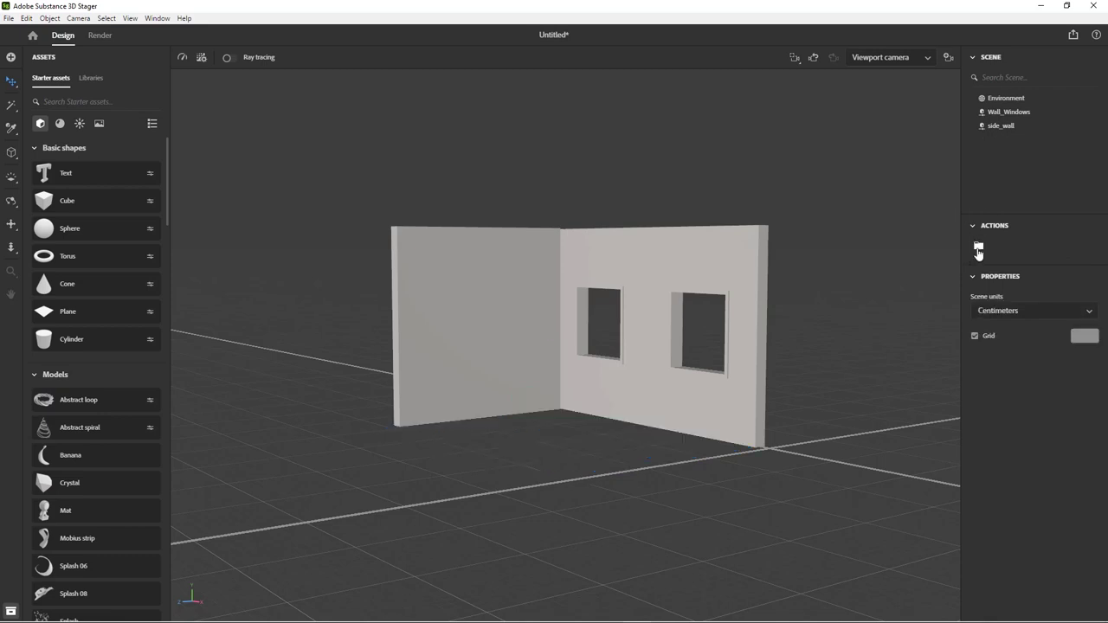
pyautogui.hotkey('ctrl', 'z')
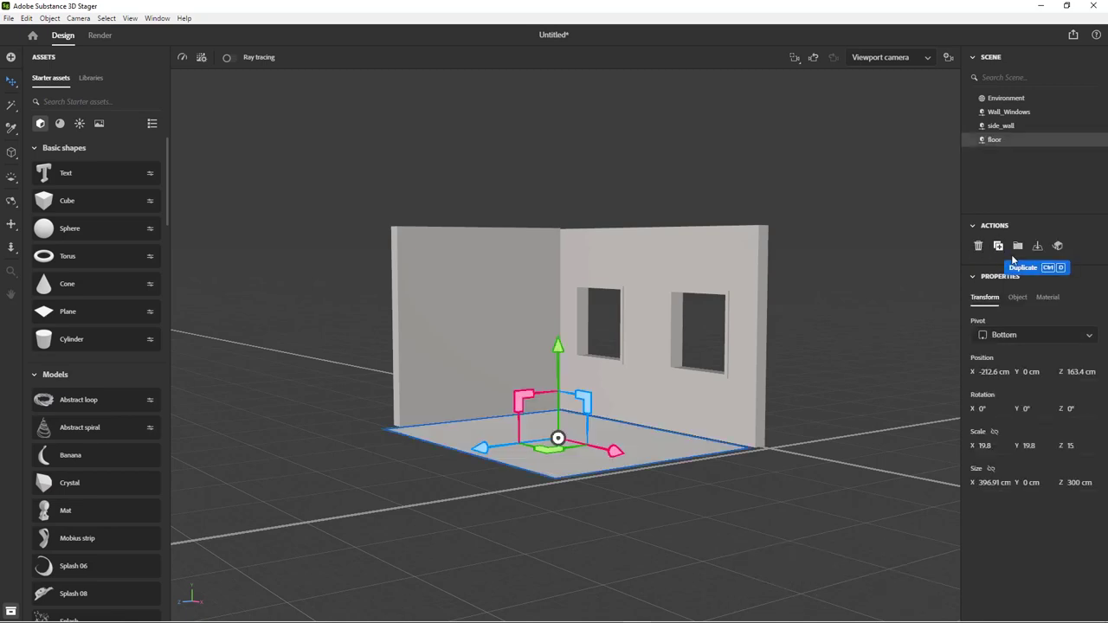
# - Duplicate the Wall_Windows object and move the copy along the Z axis to about 294.5 cm
pyautogui.click(700, 272)
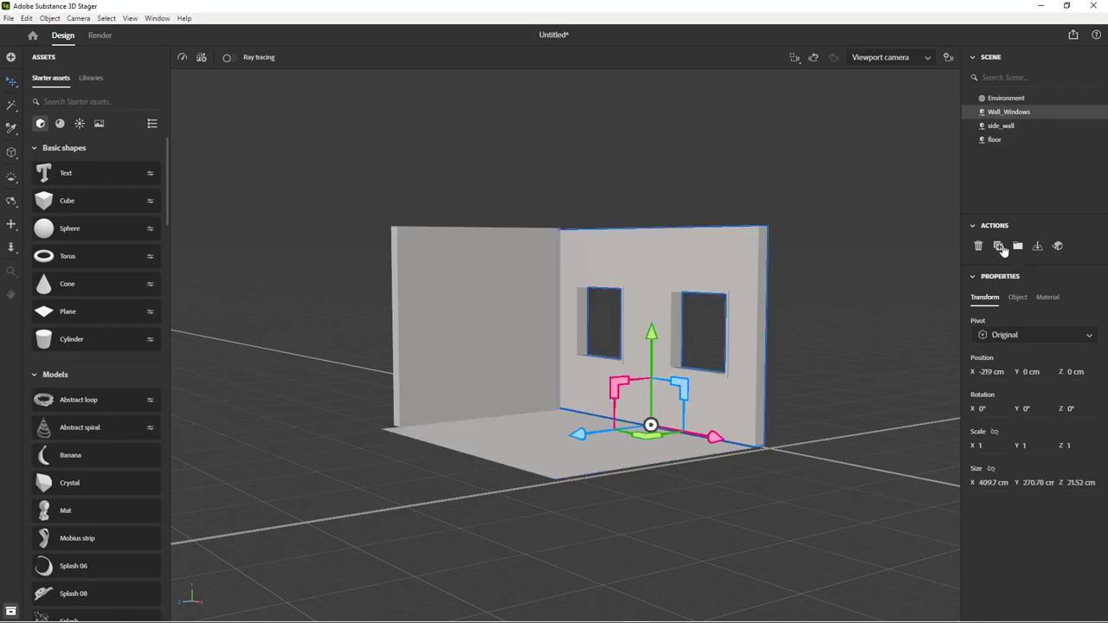
pyautogui.click(1000, 249)
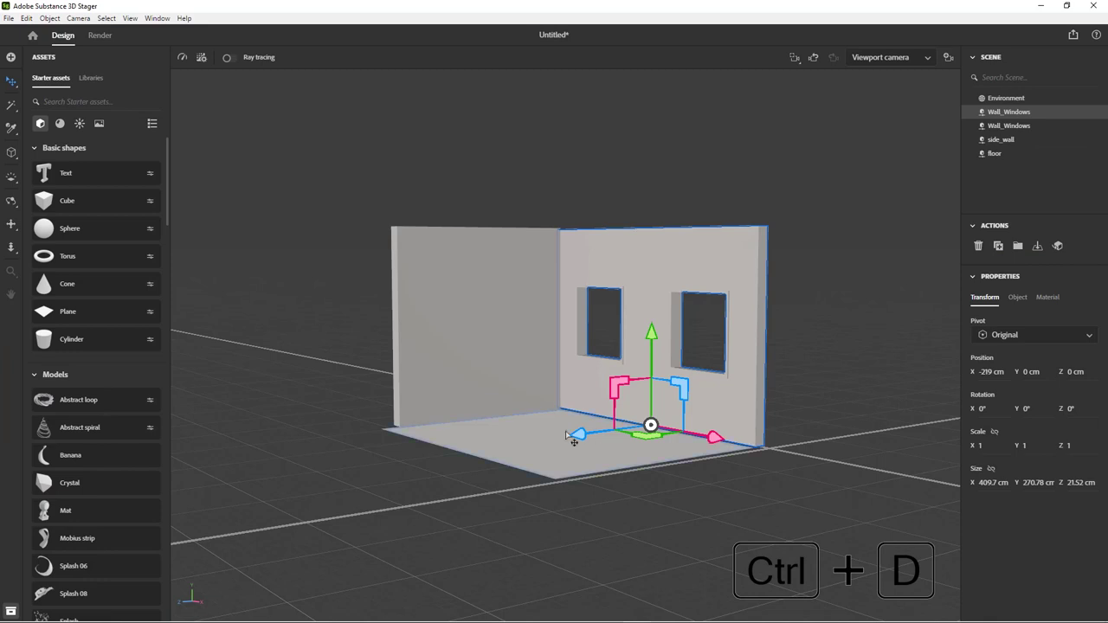
pyautogui.moveTo(578, 439); pyautogui.dragTo(372, 463)
# - Delete the duplicated Wall_Windows object at the front of the room
pyautogui.click(996, 126)
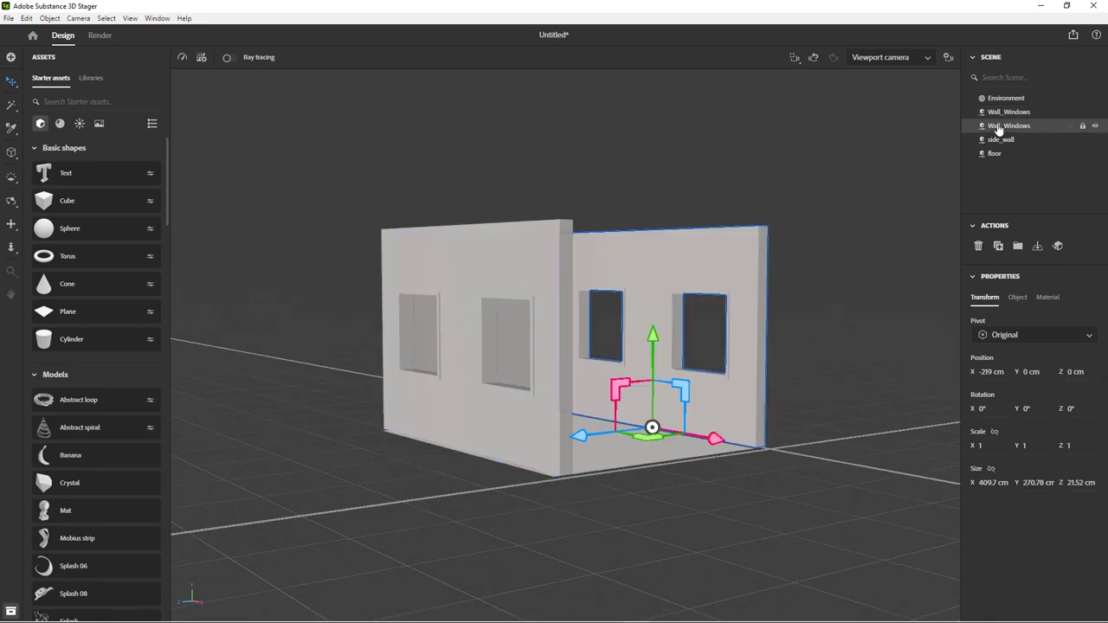
pyautogui.click(1009, 112)
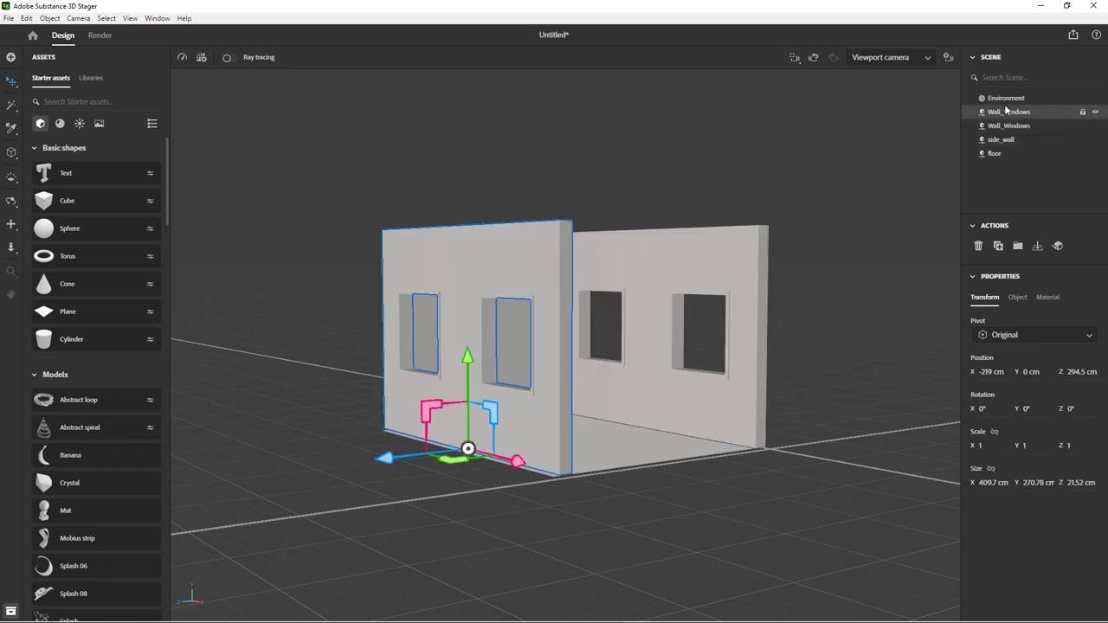
pyautogui.press('Delete')
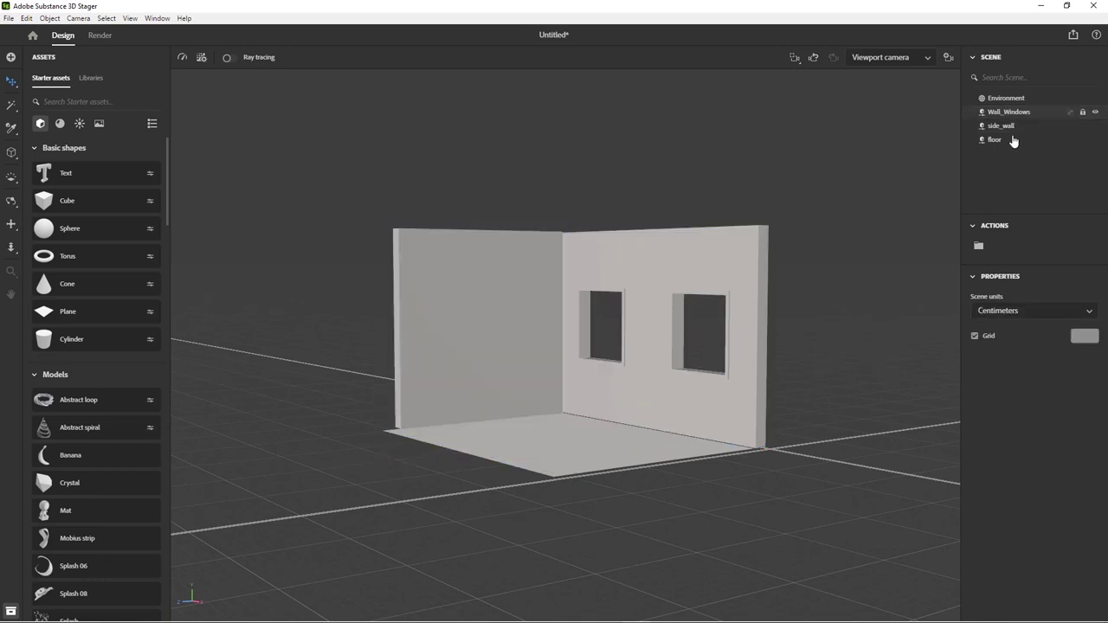
# - Raise Wall_Windows to about Y 15.7 cm and side_wall to about Y 9.9 cm
pyautogui.click(644, 421)
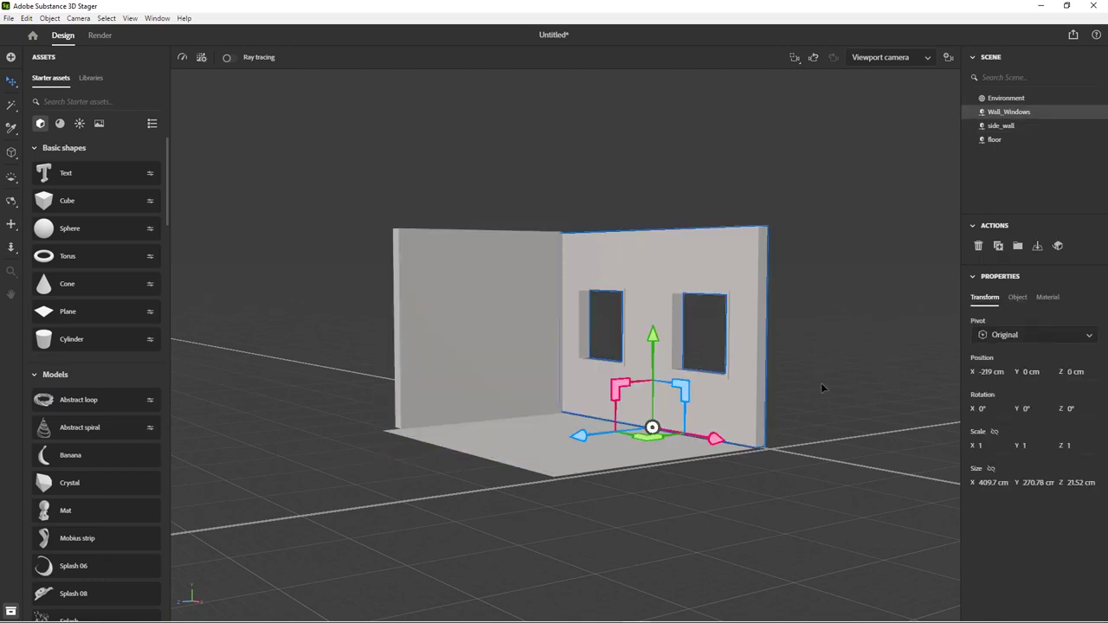
pyautogui.moveTo(653, 334); pyautogui.dragTo(651, 298)
pyautogui.click(502, 367)
pyautogui.moveTo(481, 330); pyautogui.dragTo(479, 322)
pyautogui.click(660, 378)
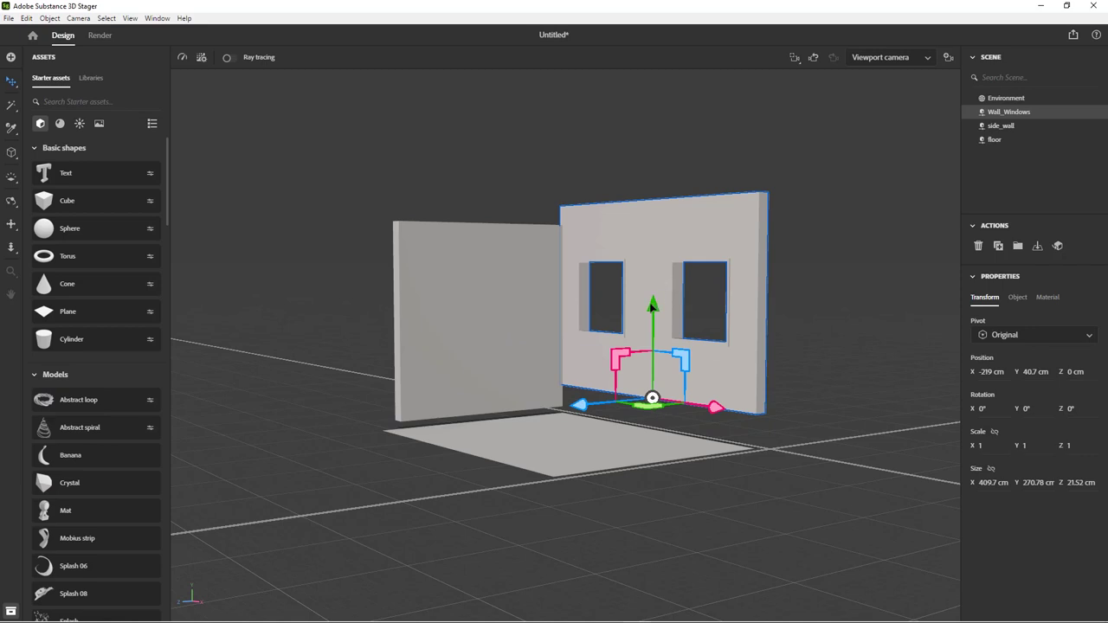
pyautogui.moveTo(652, 304); pyautogui.dragTo(644, 331)
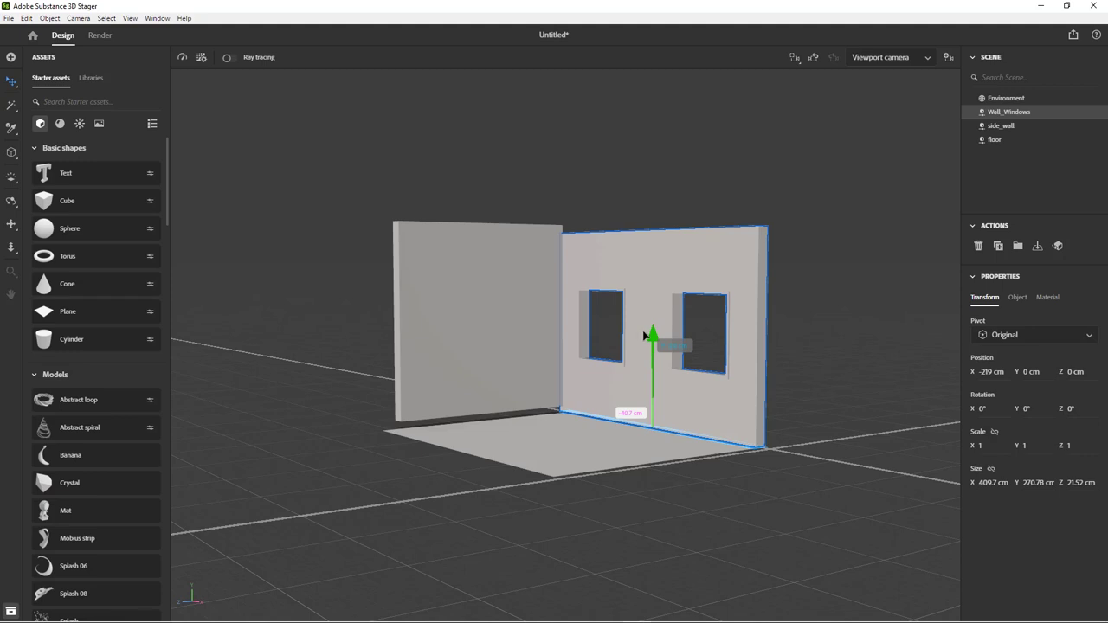
pyautogui.moveTo(645, 334); pyautogui.dragTo(653, 322)
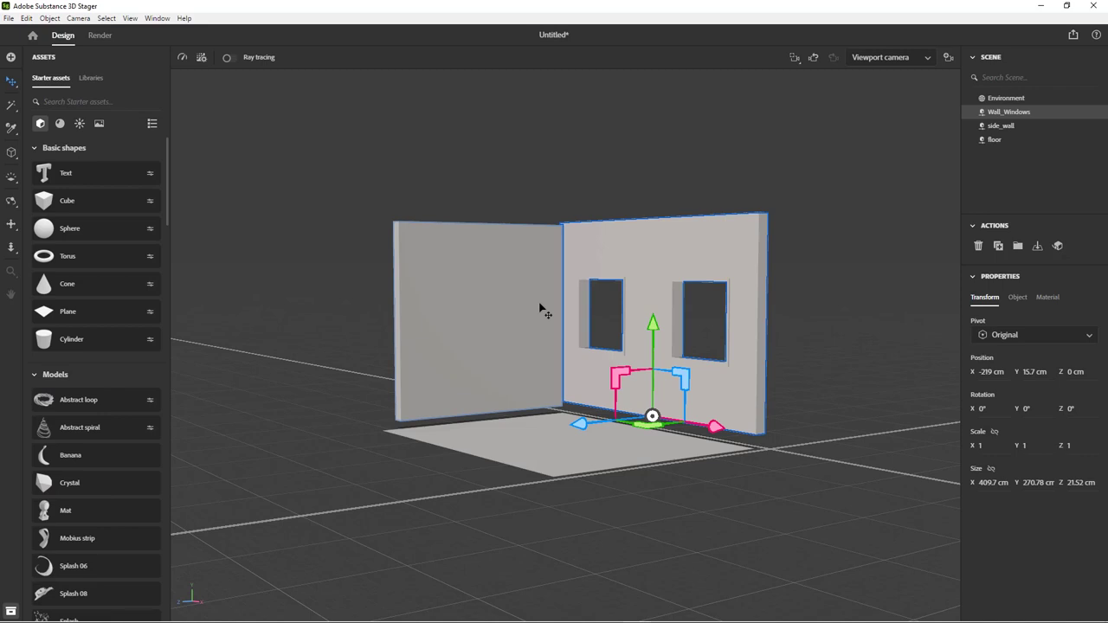
# - Move both Wall_Windows and side_wall to the ground
pyautogui.click(1038, 249)
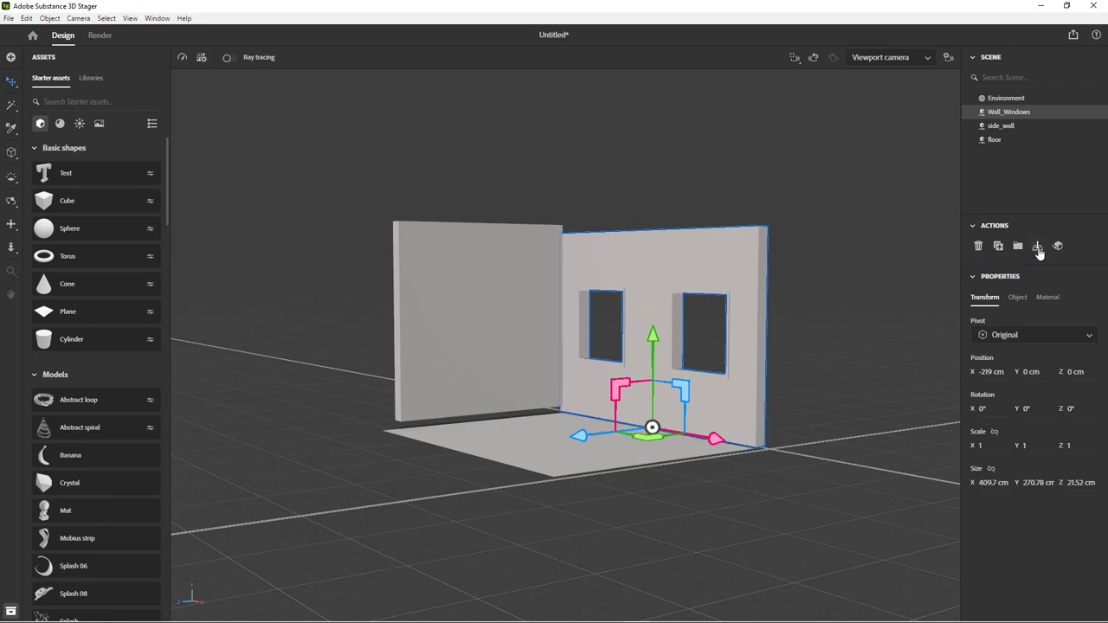
pyautogui.click(477, 319)
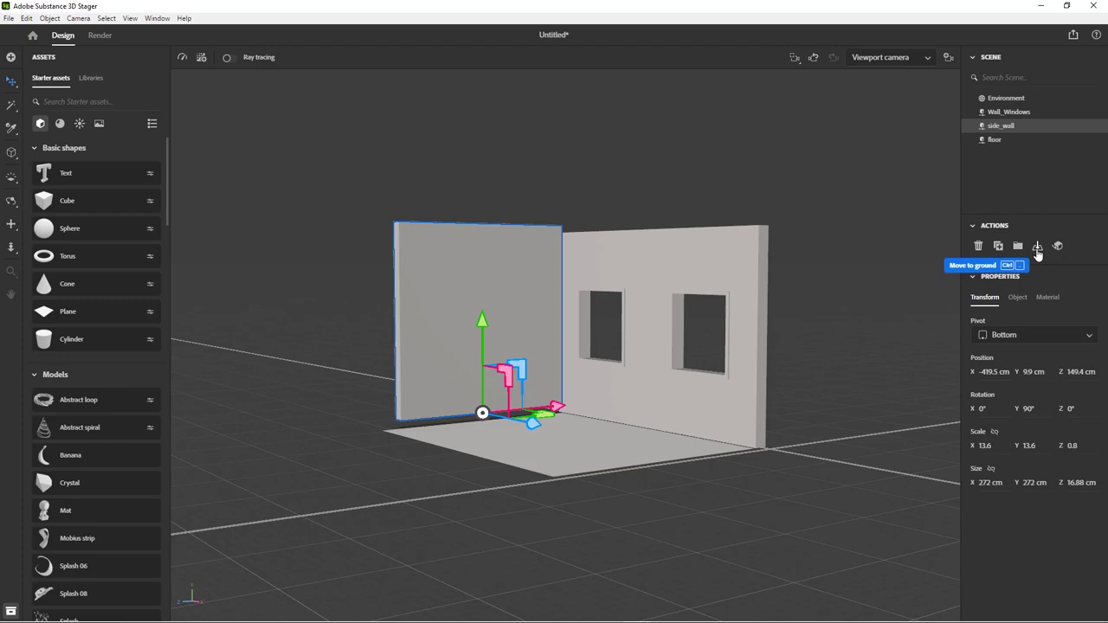
pyautogui.click(1038, 249)
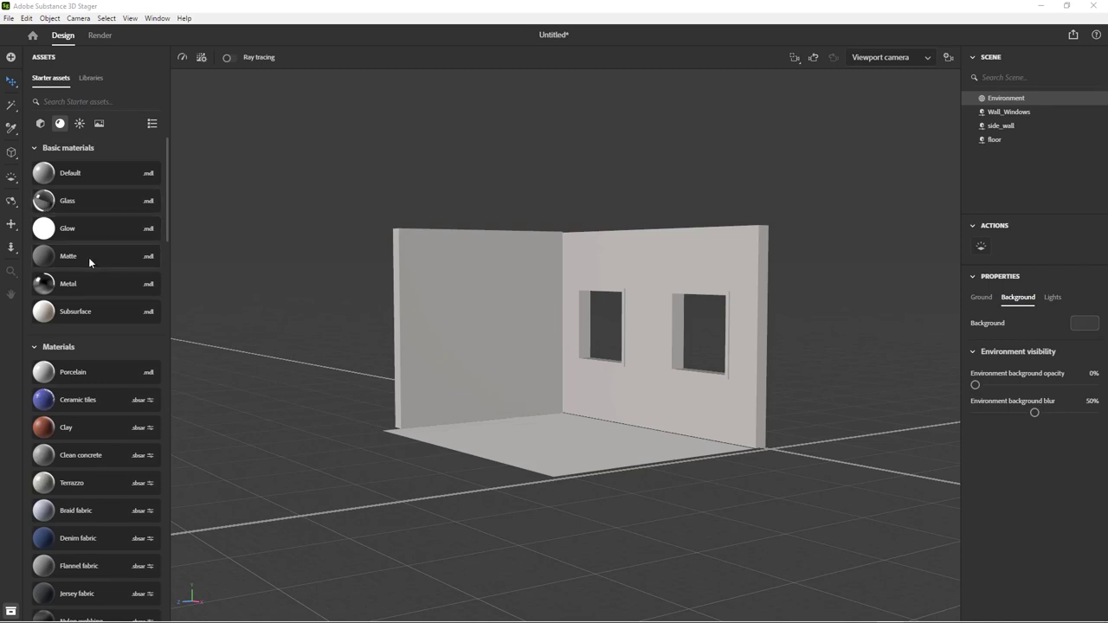
# - Apply the Matte basic material to the floor and look through its base surface settings
pyautogui.moveTo(79, 255); pyautogui.dragTo(191, 299)
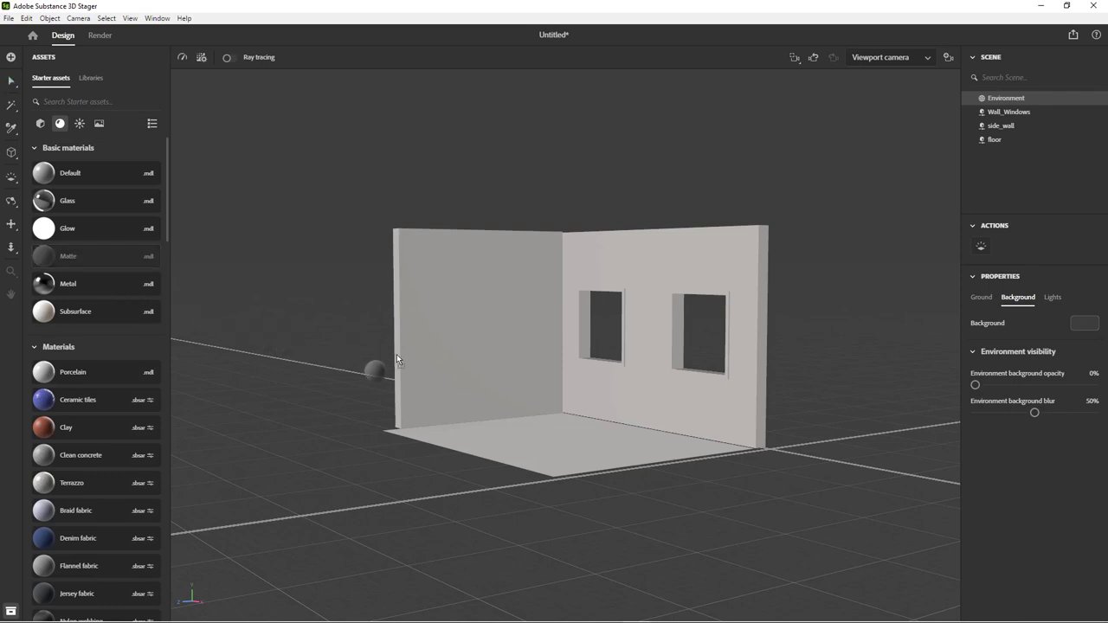
pyautogui.moveTo(397, 359); pyautogui.dragTo(571, 437)
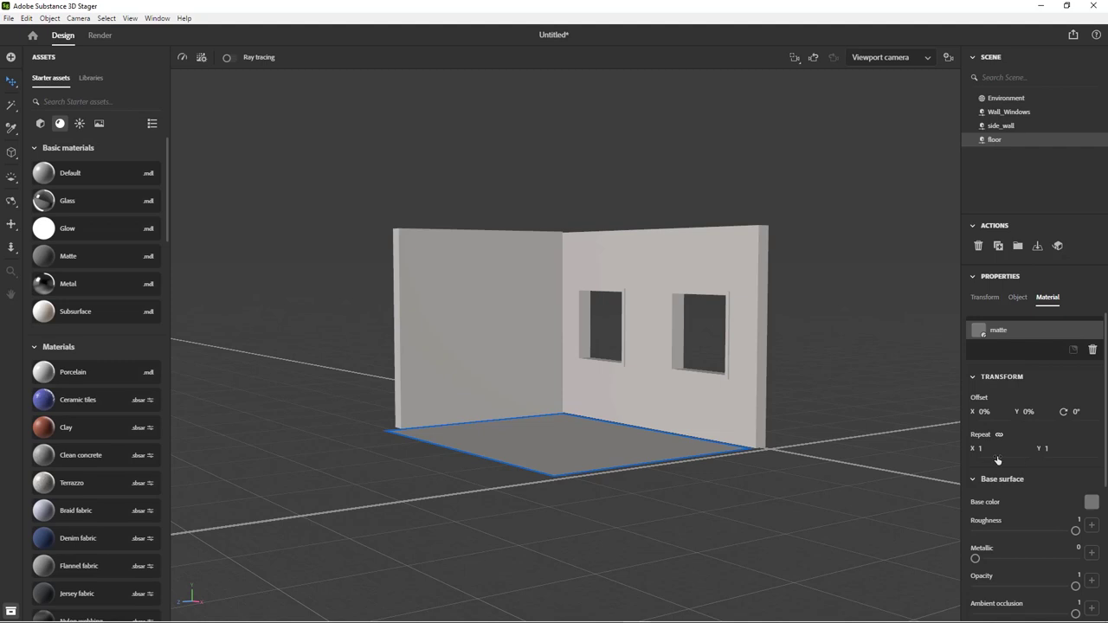
pyautogui.scroll(-3, 1087, 466)
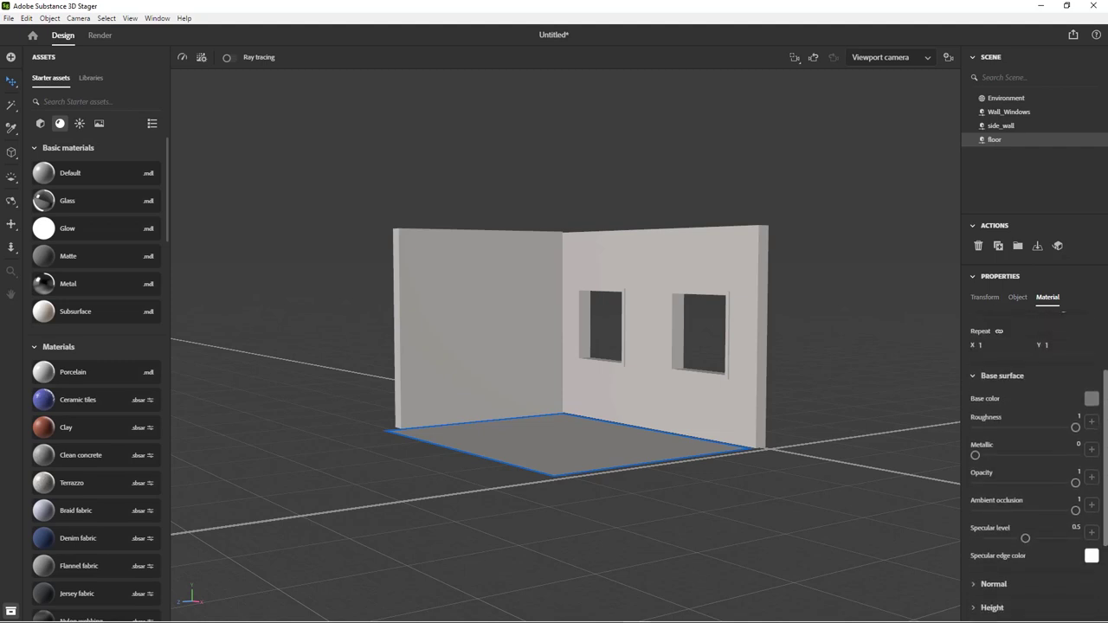
pyautogui.scroll(3, 1024, 534)
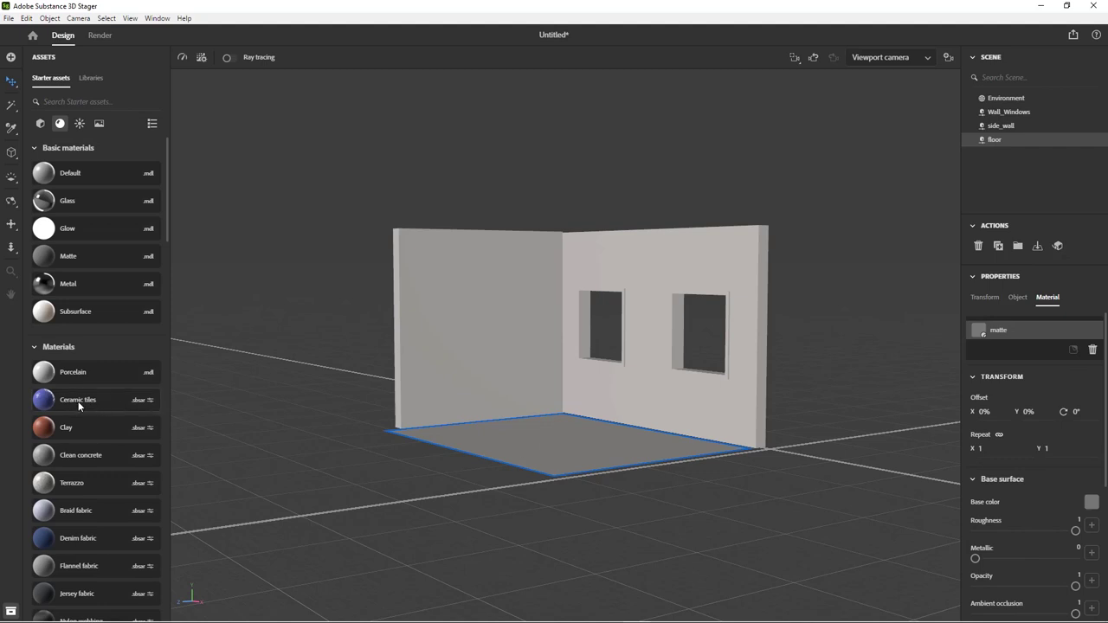
# - Apply the Ceramic tiles material to the floor and look through its pattern and tiling settings
pyautogui.moveTo(78, 401); pyautogui.dragTo(568, 442)
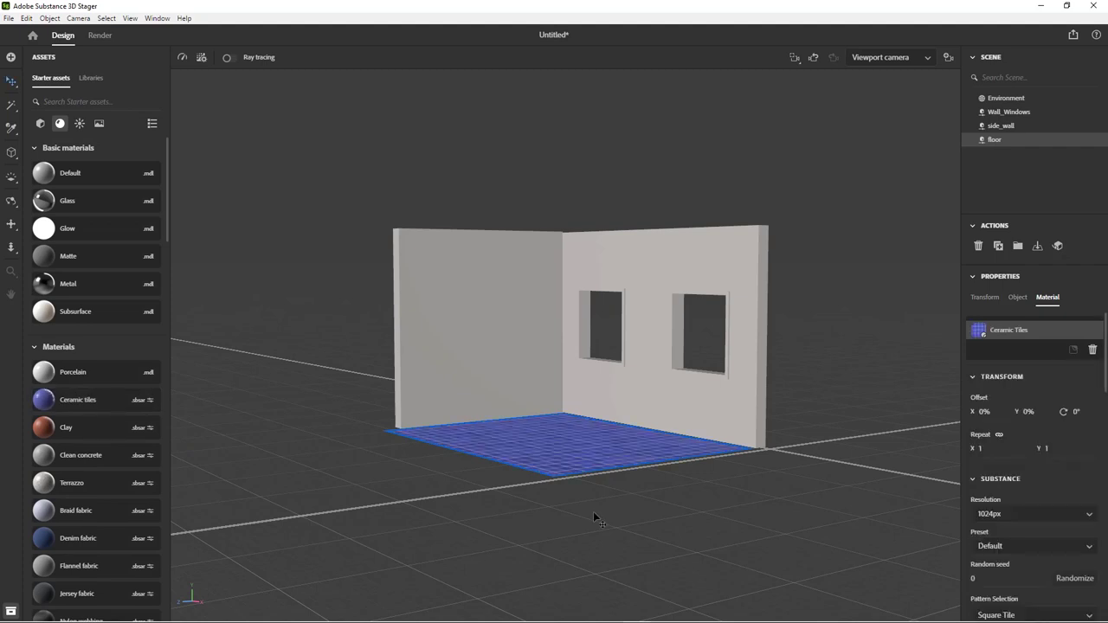
pyautogui.moveTo(682, 470); pyautogui.dragTo(678, 531, button='right')
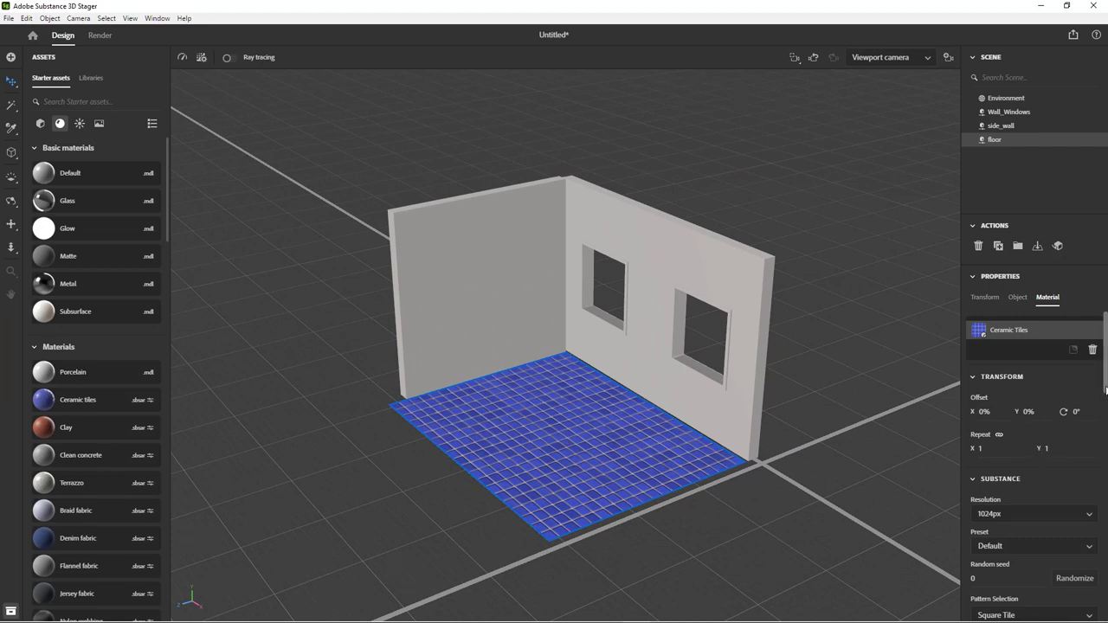
pyautogui.scroll(-5, 1106, 391)
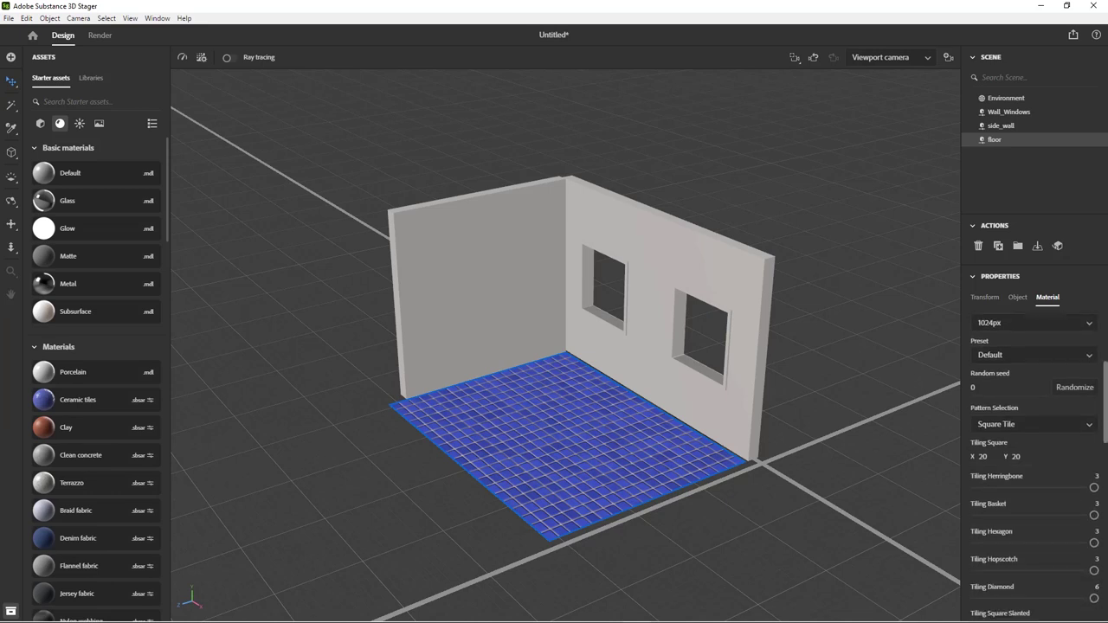
pyautogui.scroll(5, 1035, 432)
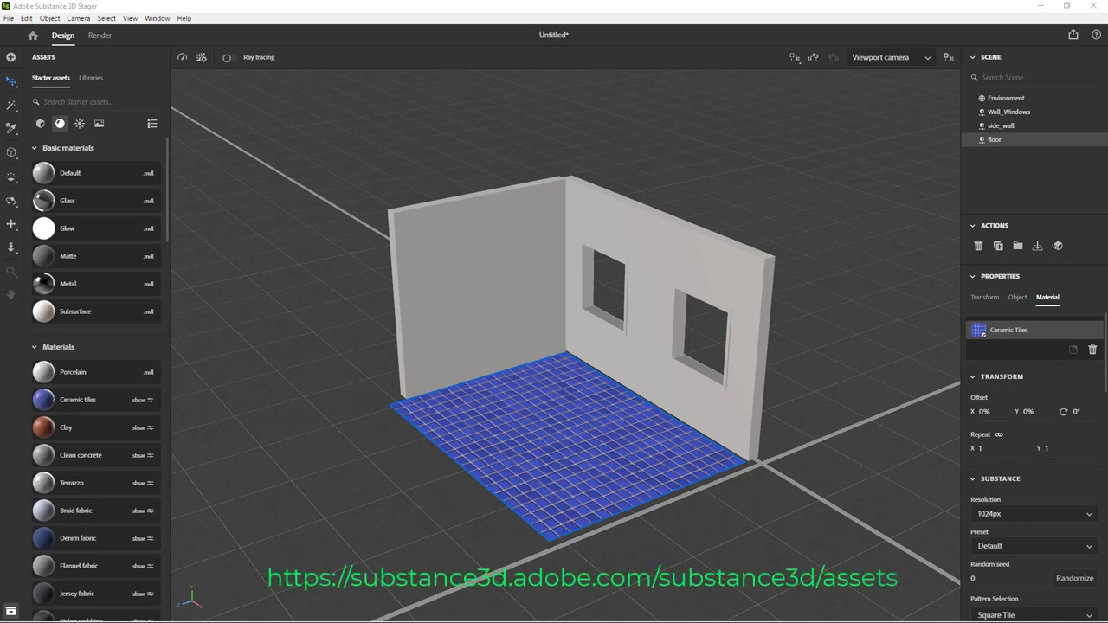
# - Apply the Worn Wood Planks Pier 02 material to the floor and inspect the planks up close
pyautogui.moveTo(65, 299); pyautogui.dragTo(593, 456)
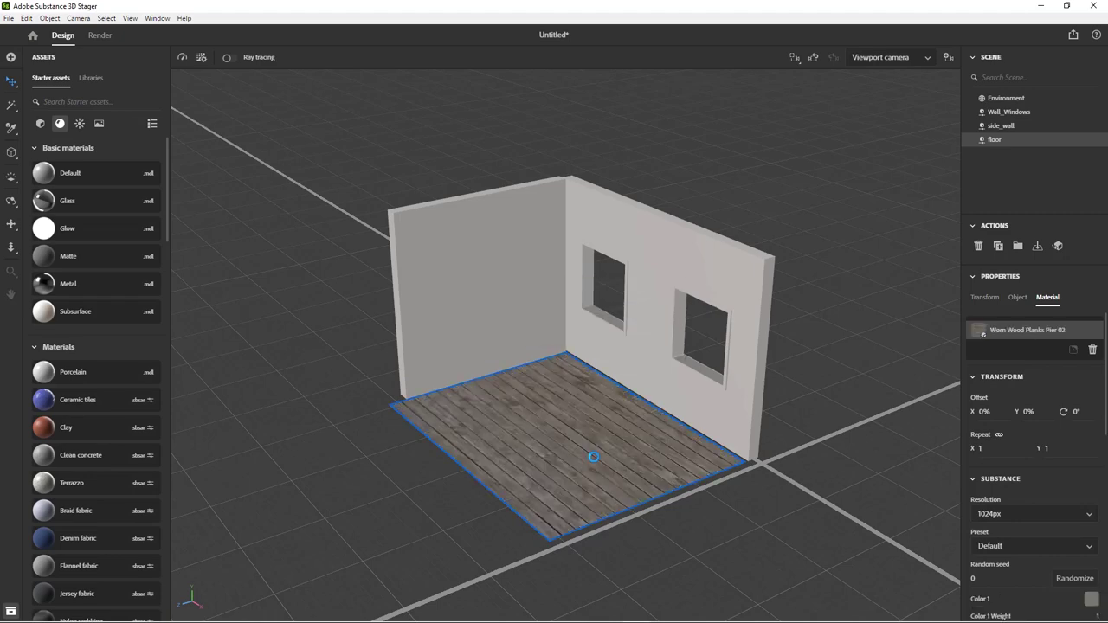
pyautogui.keyDown('alt'); pyautogui.moveTo(598, 446); pyautogui.dragTo(660, 406); pyautogui.keyUp('alt')
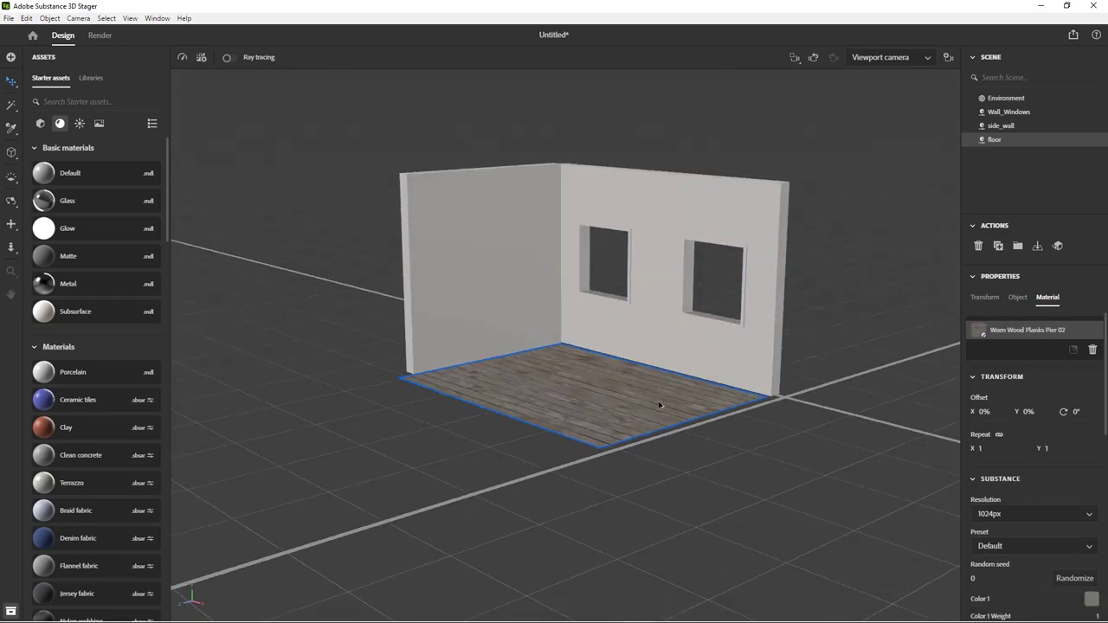
pyautogui.keyDown('alt'); pyautogui.moveTo(660, 406); pyautogui.dragTo(700, 461, button='right'); pyautogui.keyUp('alt')
pyautogui.keyDown('alt'); pyautogui.moveTo(700, 461); pyautogui.dragTo(631, 426); pyautogui.keyUp('alt')
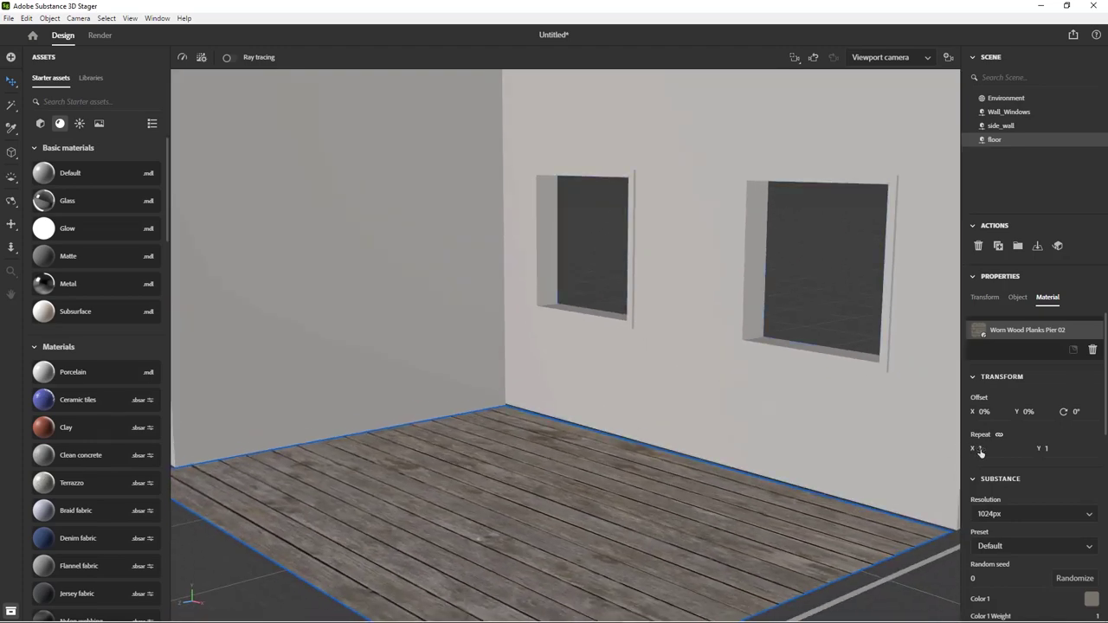
# - Set the floor material's repeat to 1.5 in X and Y and its resolution to 2048px
pyautogui.moveTo(981, 451); pyautogui.dragTo(996, 451)
pyautogui.click(1019, 514)
pyautogui.click(999, 589)
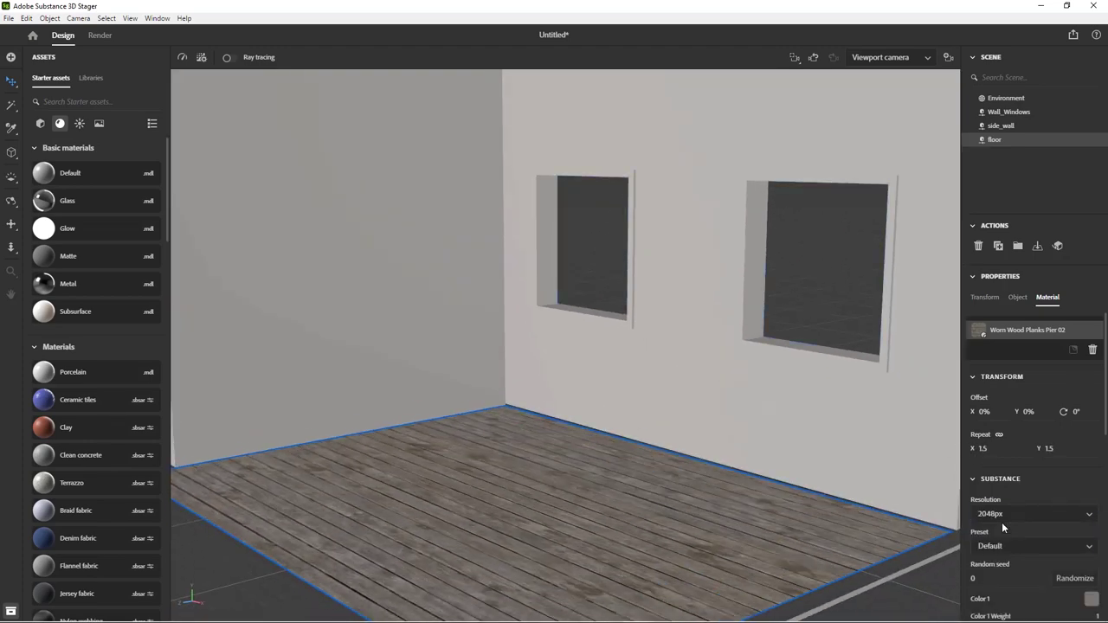
# - Try the Patinated Wood preset on the floor's wood plank material
pyautogui.keyDown('alt'); pyautogui.moveTo(780, 467); pyautogui.dragTo(802, 484); pyautogui.keyUp('alt')
pyautogui.click(1035, 546)
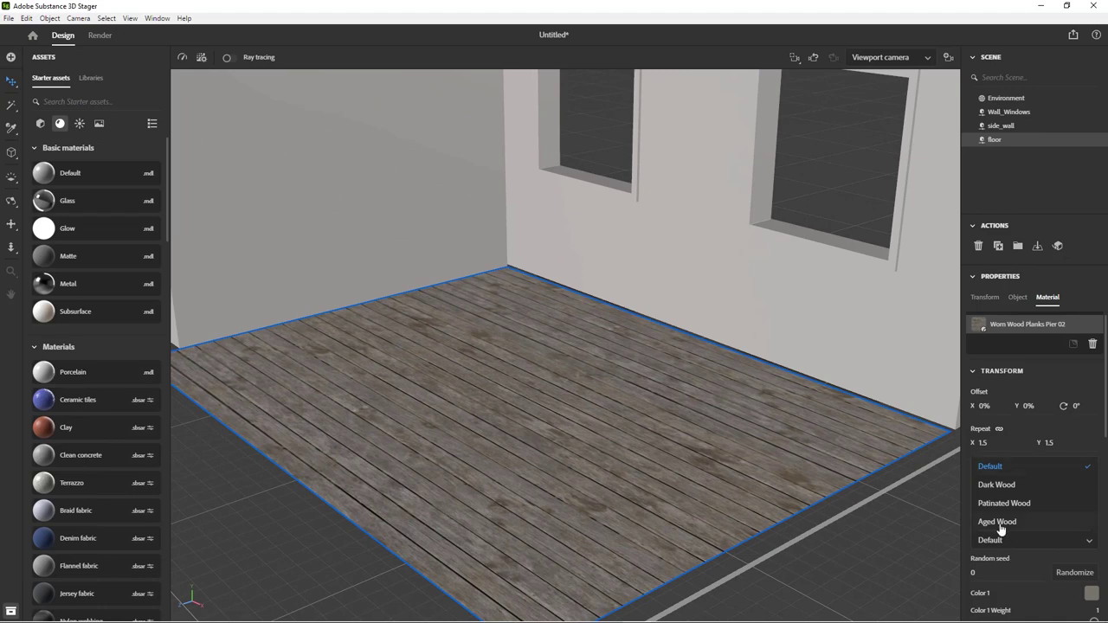
pyautogui.click(1000, 522)
pyautogui.click(1002, 525)
pyautogui.click(1005, 503)
# - Set the floor's wood plank material to the Dark Wood preset
pyautogui.click(1030, 540)
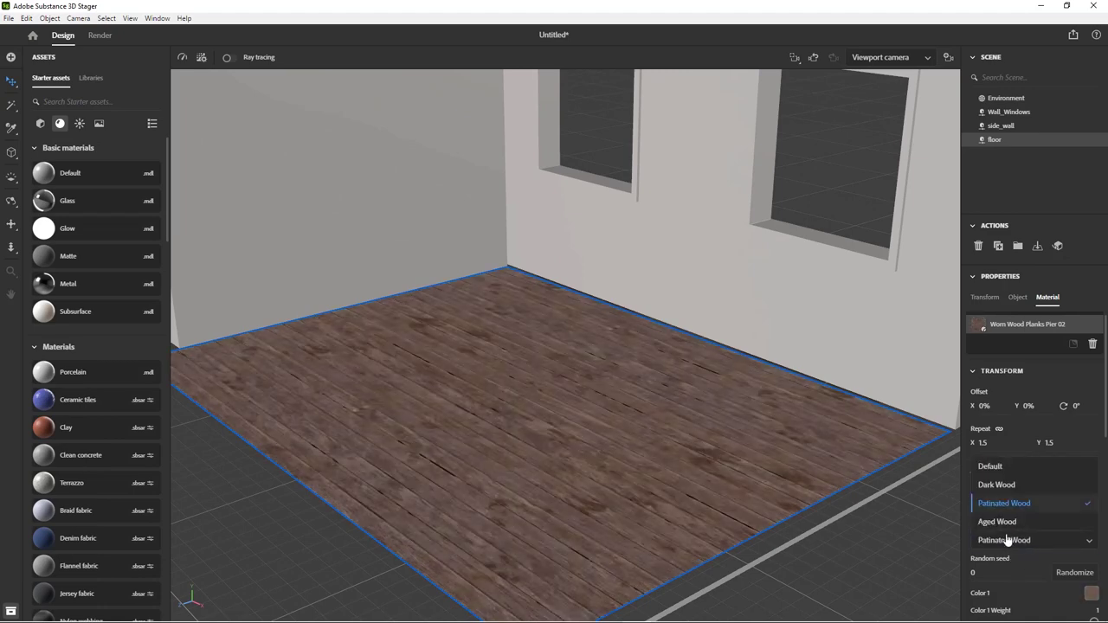
pyautogui.click(997, 485)
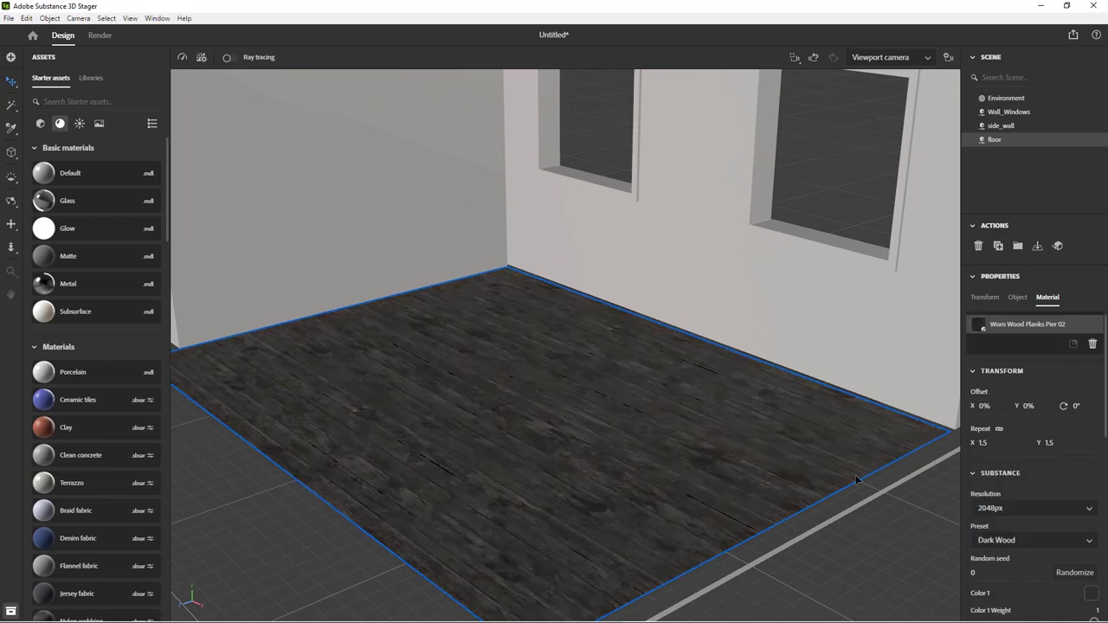
pyautogui.keyDown('alt'); pyautogui.moveTo(855, 475); pyautogui.dragTo(643, 487); pyautogui.keyUp('alt')
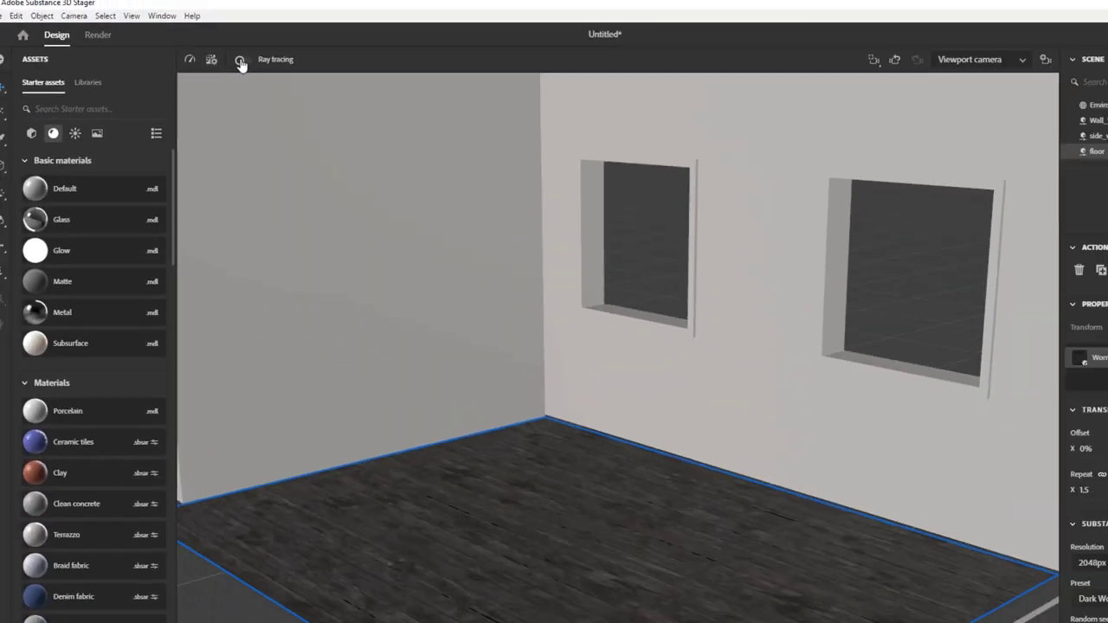
# - Turn on ray tracing for the viewport, comparing the room's look with it off and on
pyautogui.click(458, 97)
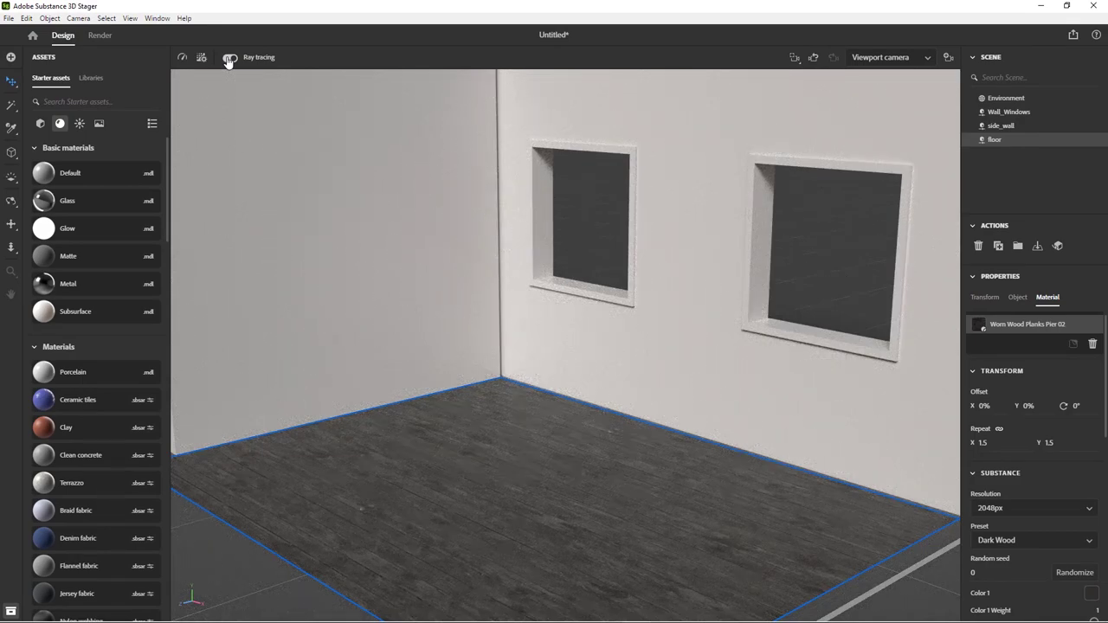
pyautogui.press('\\')
pyautogui.click(228, 59)
pyautogui.click(227, 59)
pyautogui.click(228, 59)
pyautogui.click(228, 59)
pyautogui.click(228, 59)
pyautogui.click(228, 59)
# - Slide the side wall slightly into the window wall and shift the floor the same way until it lines up with the side wall's end
pyautogui.click(414, 241)
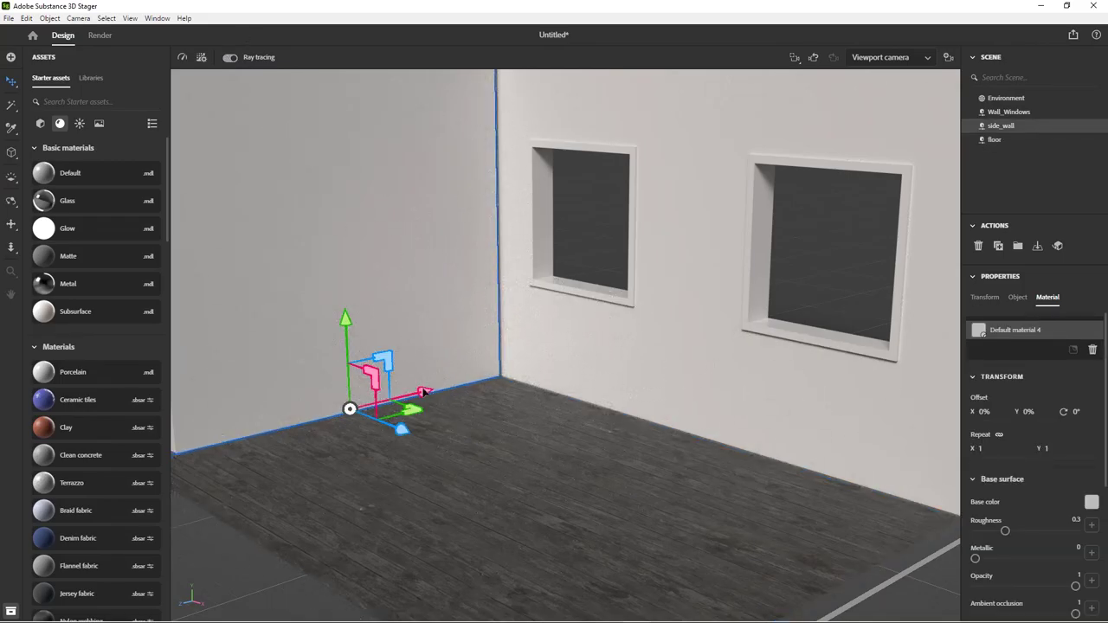
pyautogui.moveTo(424, 392); pyautogui.dragTo(431, 391)
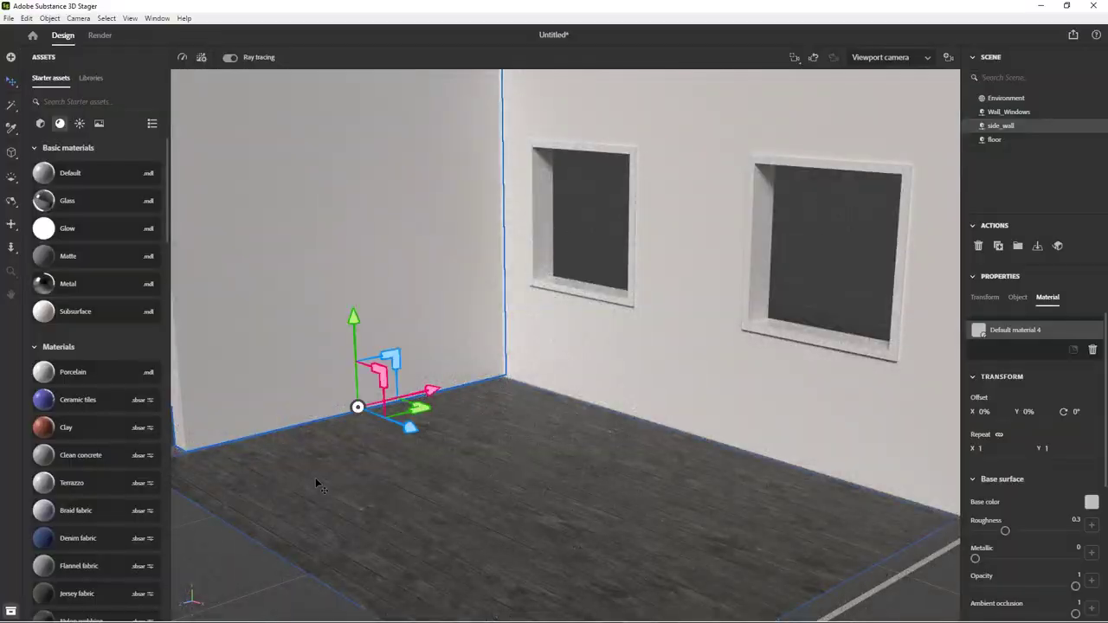
pyautogui.click(305, 474)
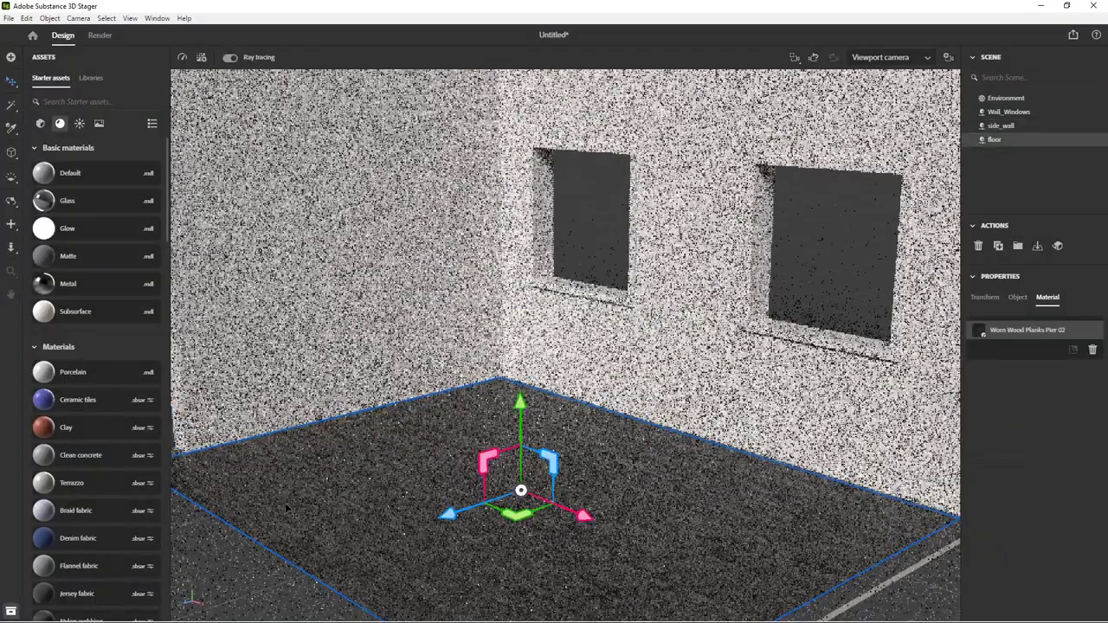
pyautogui.moveTo(449, 518); pyautogui.dragTo(506, 515)
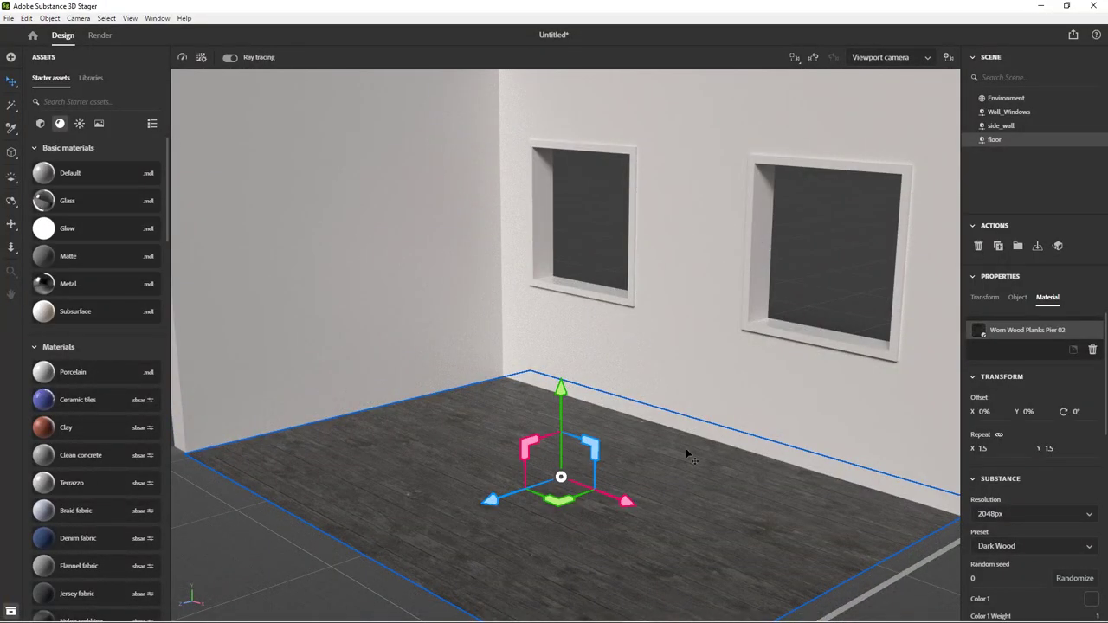
pyautogui.click(920, 606)
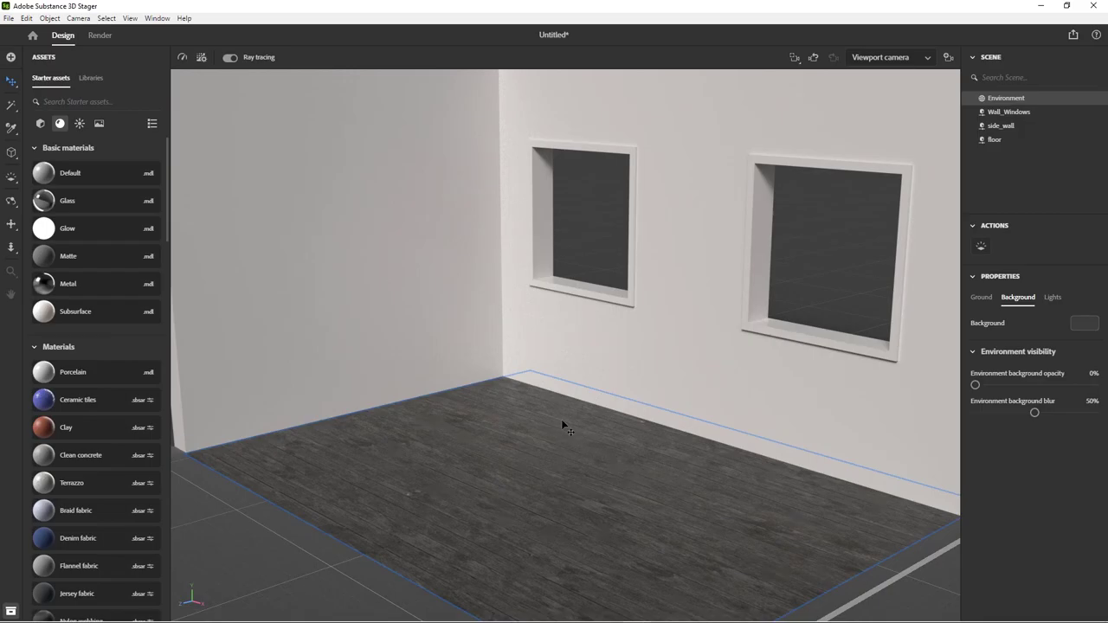
# - Rotate the environment lighting around the room so light falls through the two windows onto the floor
pyautogui.moveTo(445, 401); pyautogui.dragTo(488, 403)
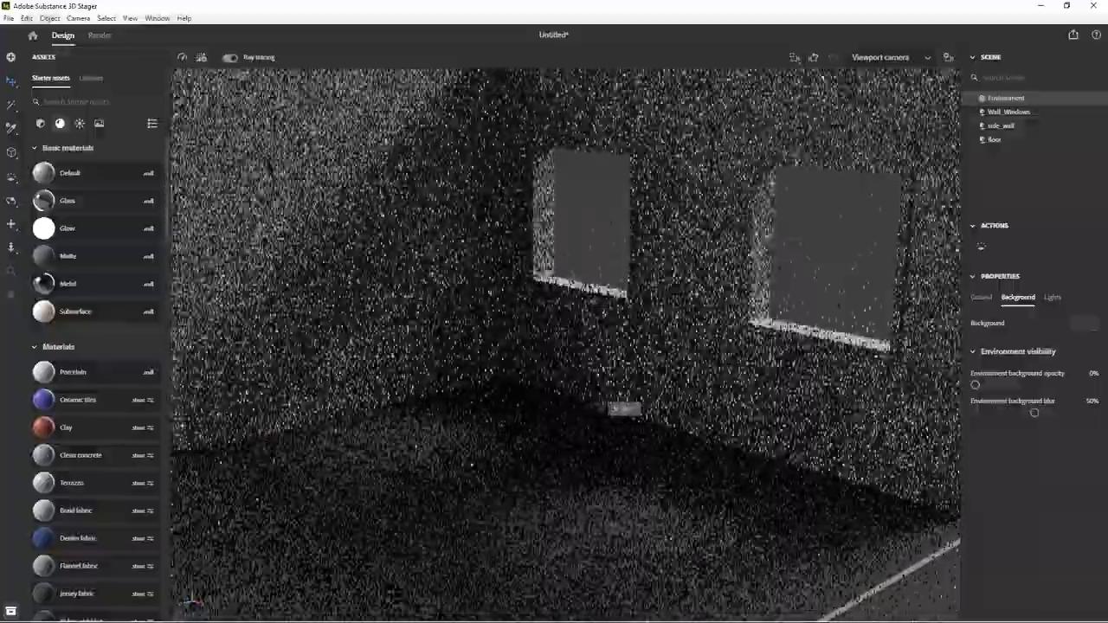
pyautogui.keyDown('shift'); pyautogui.moveTo(624, 409); pyautogui.dragTo(395, 398, button='right'); pyautogui.keyUp('shift')
pyautogui.keyDown('alt'); pyautogui.moveTo(394, 398); pyautogui.dragTo(442, 401); pyautogui.keyUp('alt')
pyautogui.keyDown('shift'); pyautogui.moveTo(437, 400); pyautogui.dragTo(232, 400, button='right'); pyautogui.keyUp('shift')
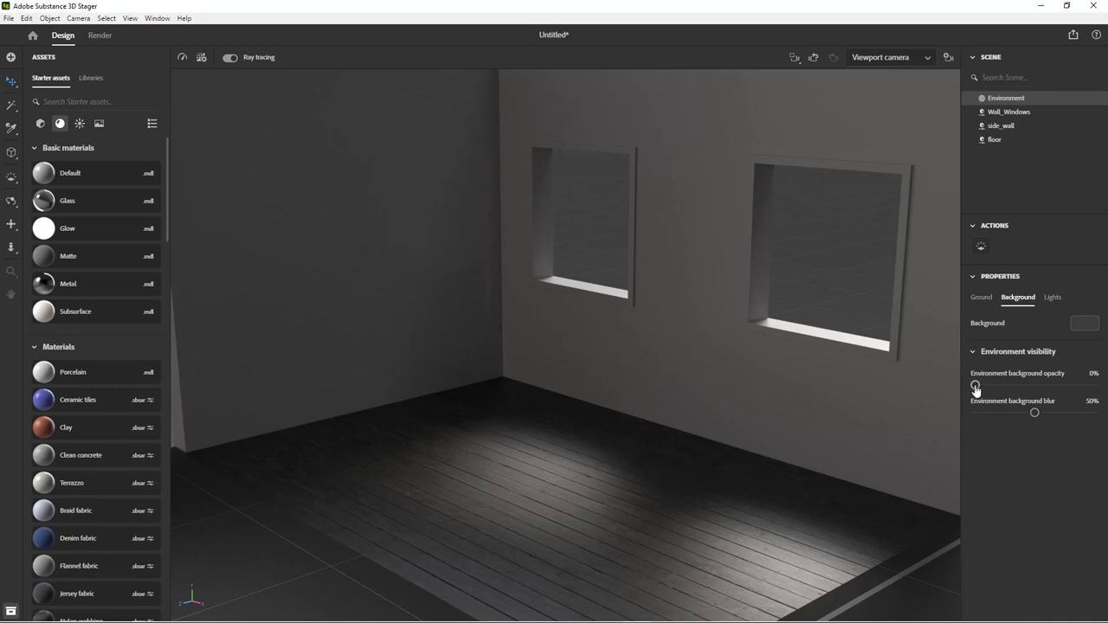
# - Raise the environment background opacity to 14% and darken the background color to RGB 31, 31, 31
pyautogui.moveTo(976, 385)
pyautogui.mouseDown()
pyautogui.moveTo(1093, 384)
pyautogui.moveTo(992, 385)
pyautogui.mouseUp()
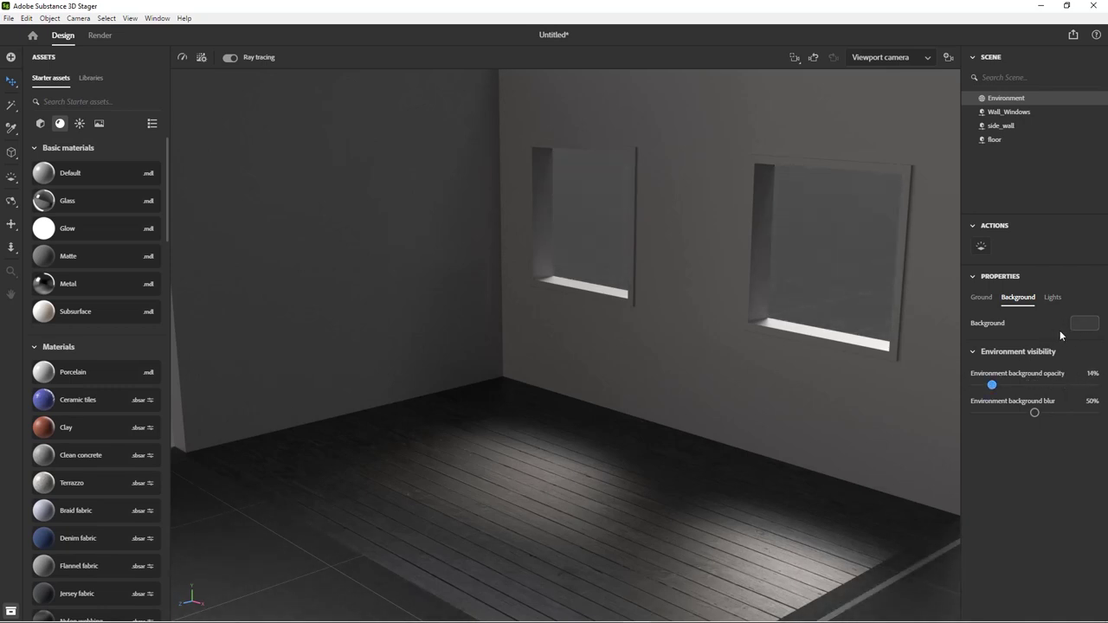
pyautogui.click(1082, 324)
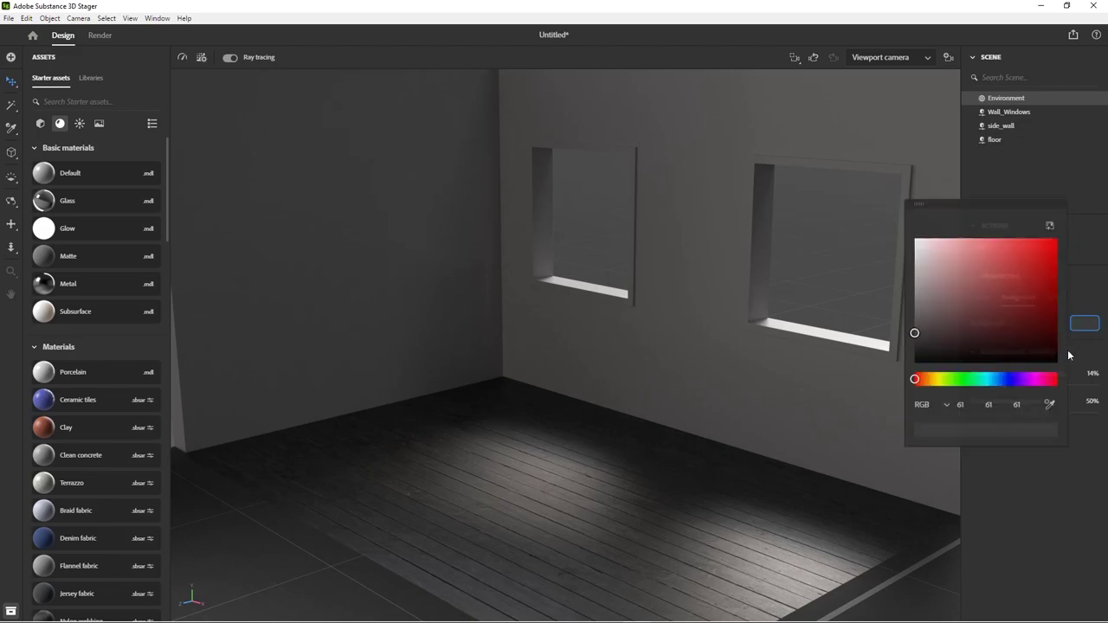
pyautogui.click(915, 347)
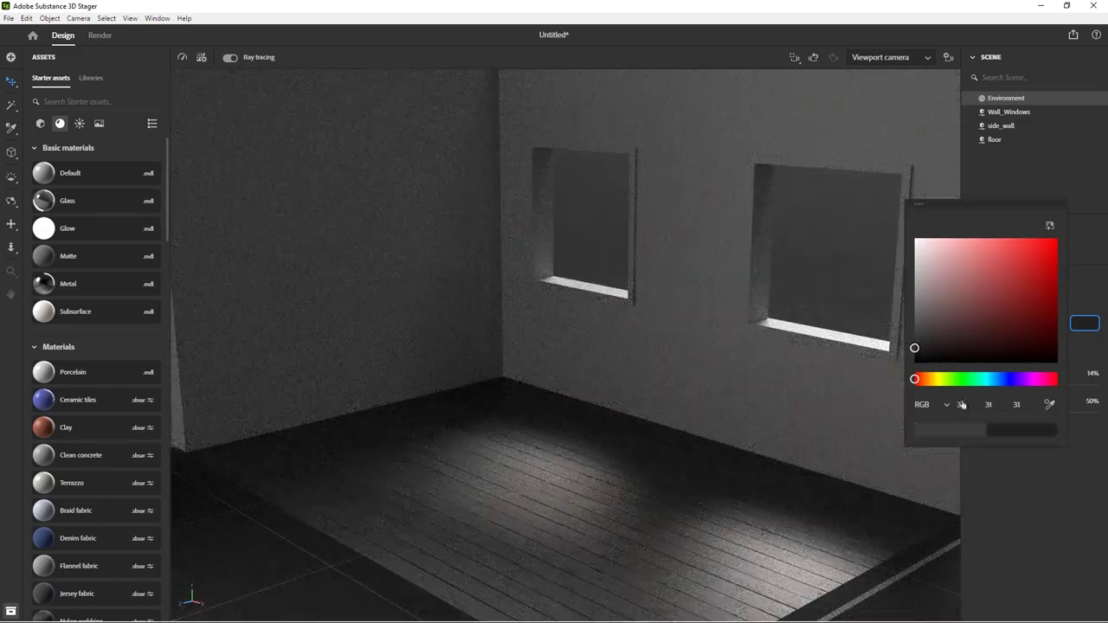
pyautogui.click(1018, 455)
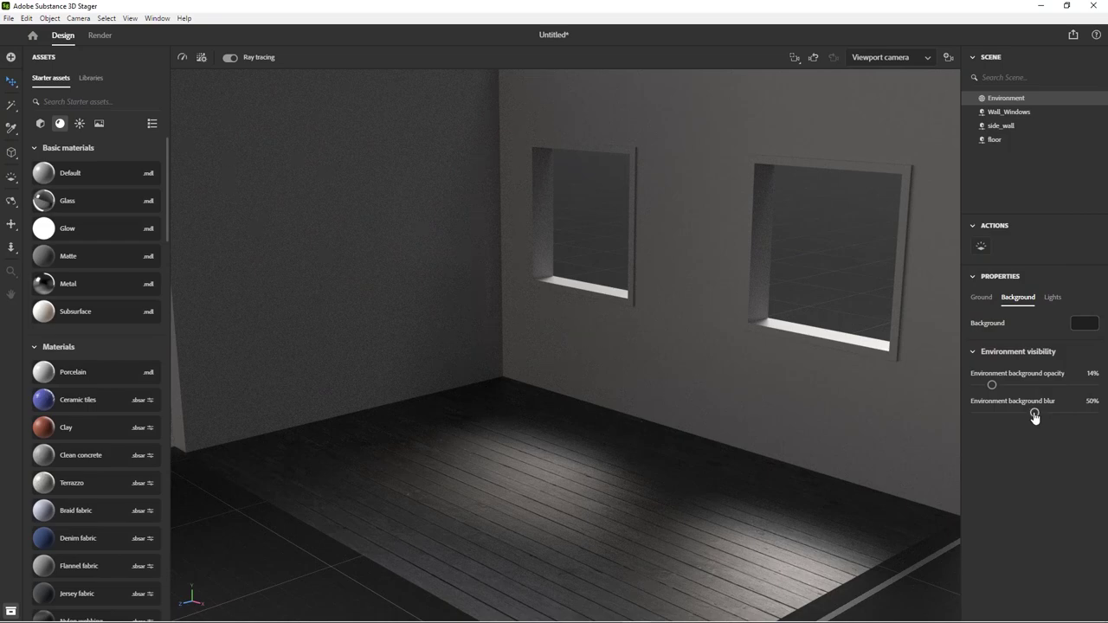
# - Try the environment background at 0% blur, and settle on 33% opacity with 45% blur
pyautogui.moveTo(1035, 413); pyautogui.dragTo(965, 418)
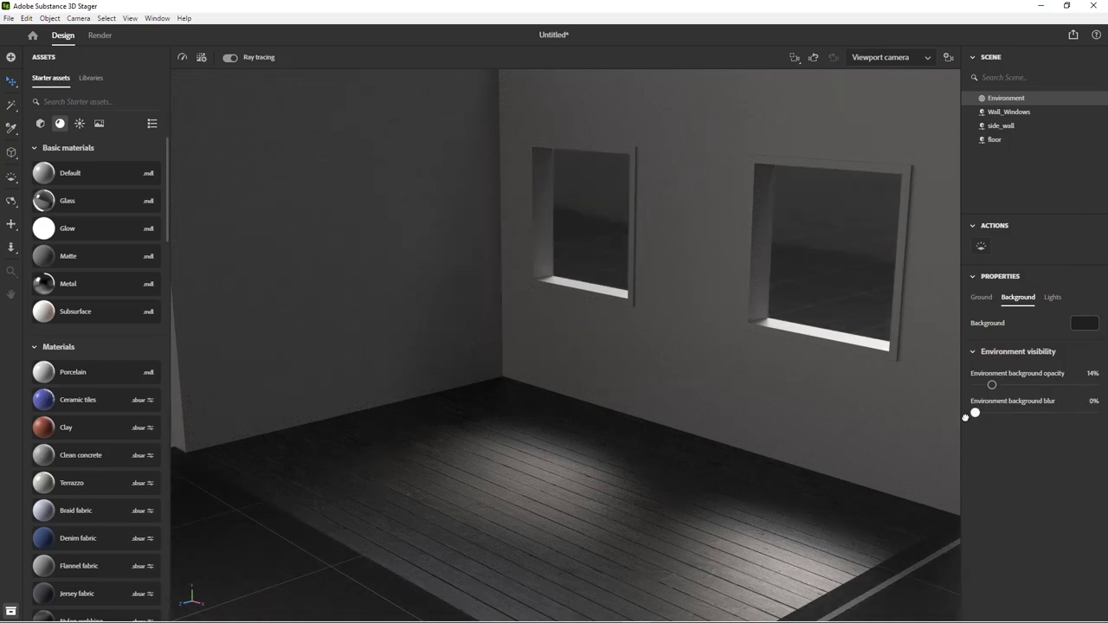
pyautogui.scroll(-10, 678, 346)
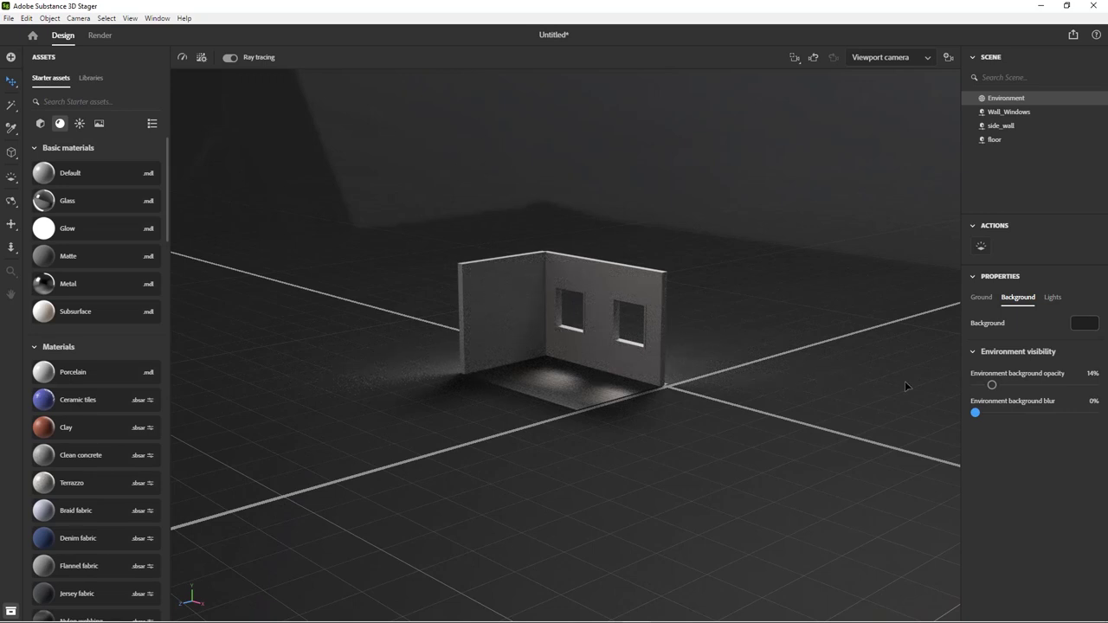
pyautogui.moveTo(1056, 379); pyautogui.dragTo(1020, 378)
pyautogui.moveTo(978, 415); pyautogui.dragTo(1028, 412)
# - Rotate the environment lighting again so the light falls across the side wall
pyautogui.scroll(5, 543, 374)
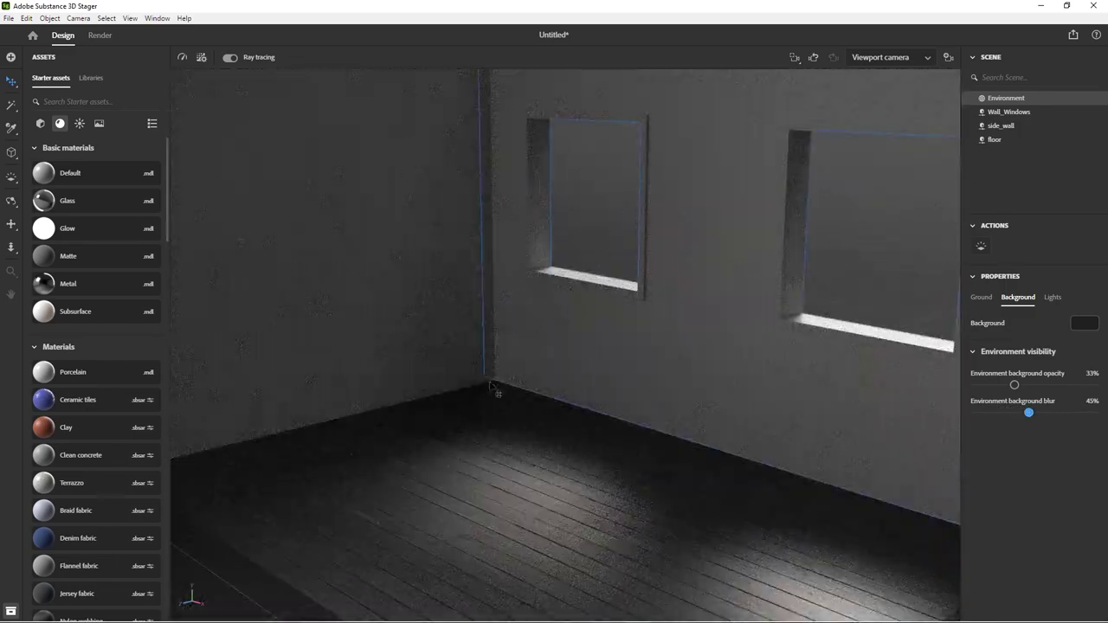
pyautogui.moveTo(490, 386); pyautogui.dragTo(427, 381, button='right')
pyautogui.scroll(2, 416, 394)
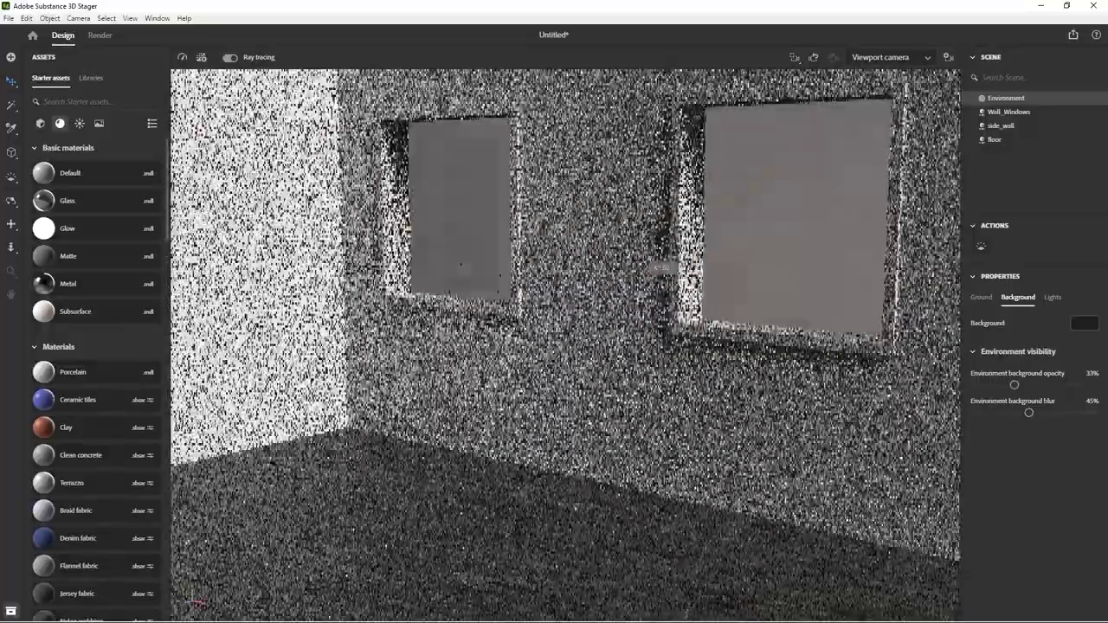
pyautogui.keyDown('shift'); pyautogui.moveTo(653, 264); pyautogui.dragTo(476, 275, button='right'); pyautogui.keyUp('shift')
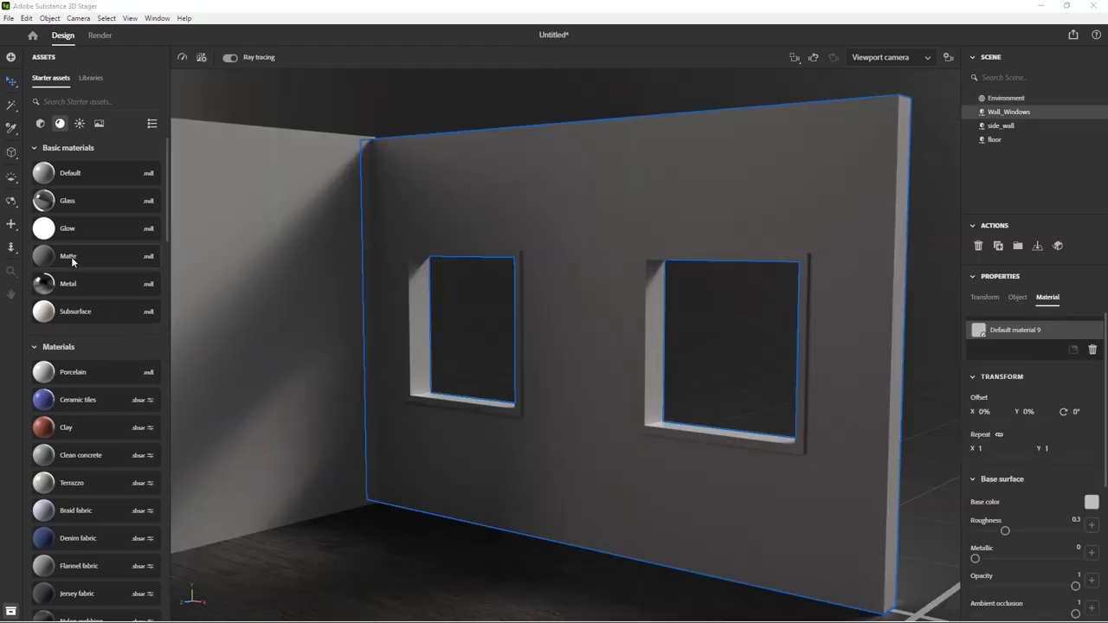
# - Apply the Matte material to the window wall and set its base color to yellow, RGB 209, 178, 65
pyautogui.moveTo(51, 266); pyautogui.dragTo(594, 199)
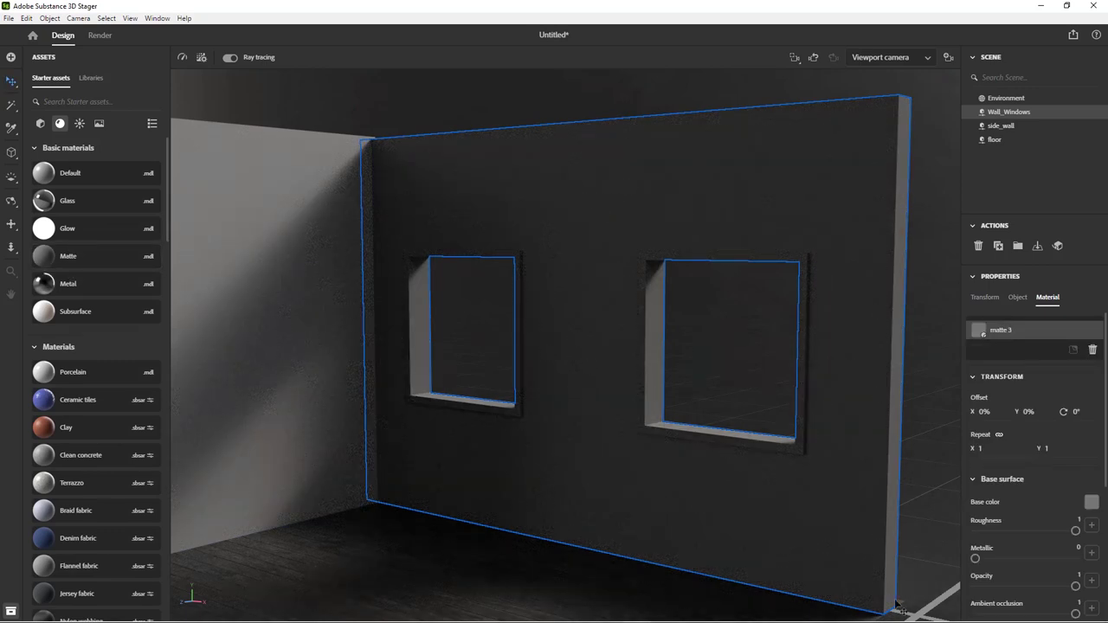
pyautogui.click(1092, 505)
pyautogui.click(1019, 460)
pyautogui.moveTo(961, 538); pyautogui.dragTo(947, 537)
pyautogui.moveTo(1018, 460)
pyautogui.mouseDown()
pyautogui.moveTo(1012, 403)
pyautogui.moveTo(1027, 417)
pyautogui.mouseUp()
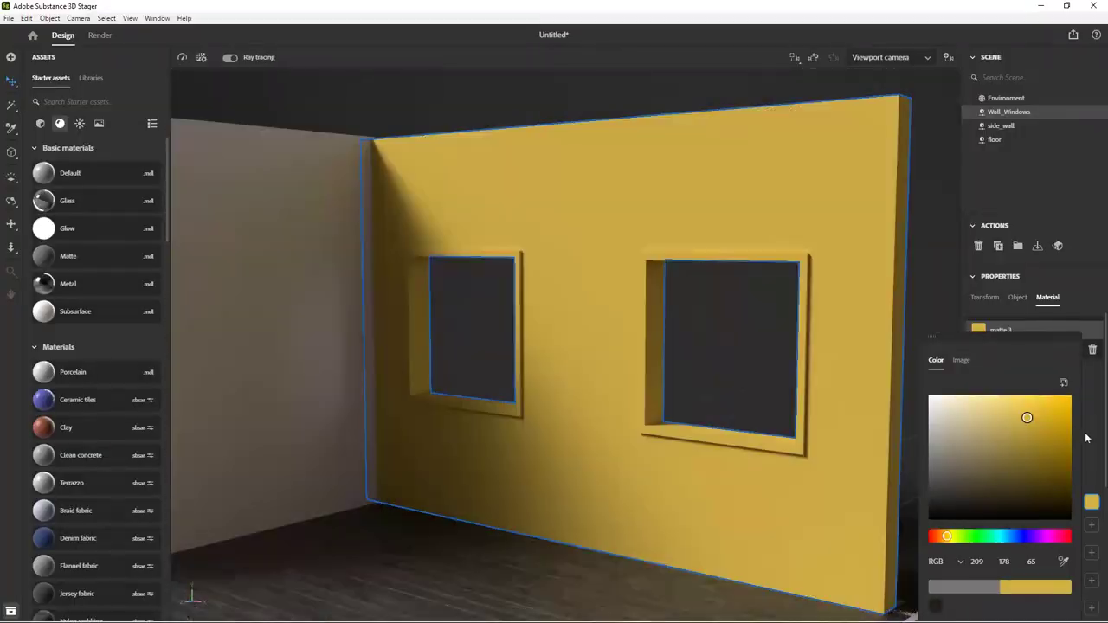
pyautogui.click(1085, 439)
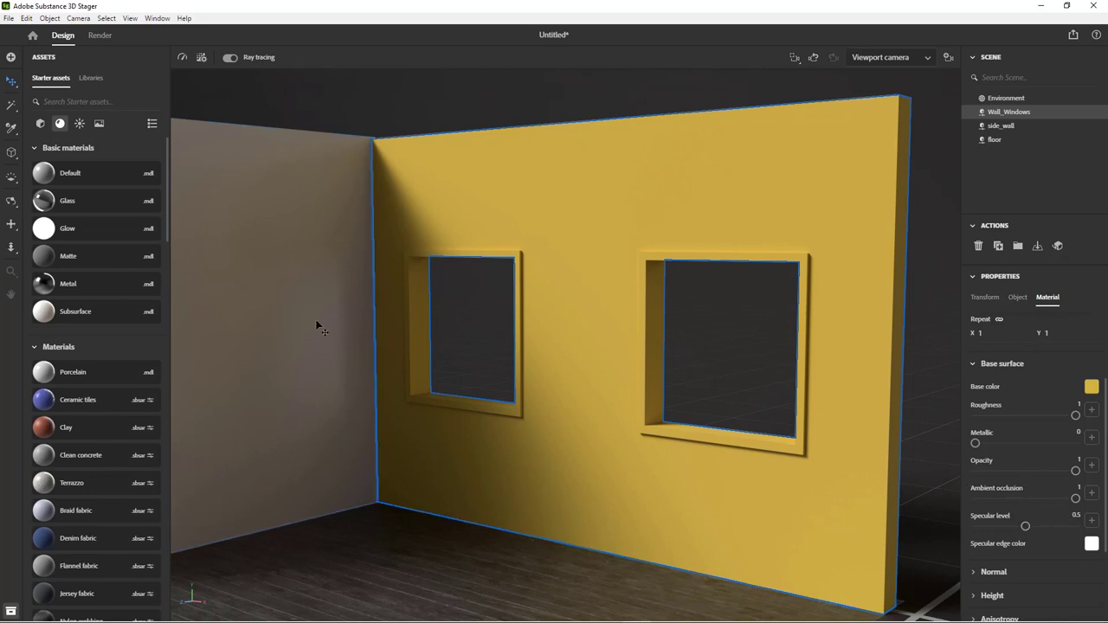
# - Lower the floor material's Roughness 2 to 0.36 and inspect the planks' reflections from a low angle
pyautogui.click(998, 139)
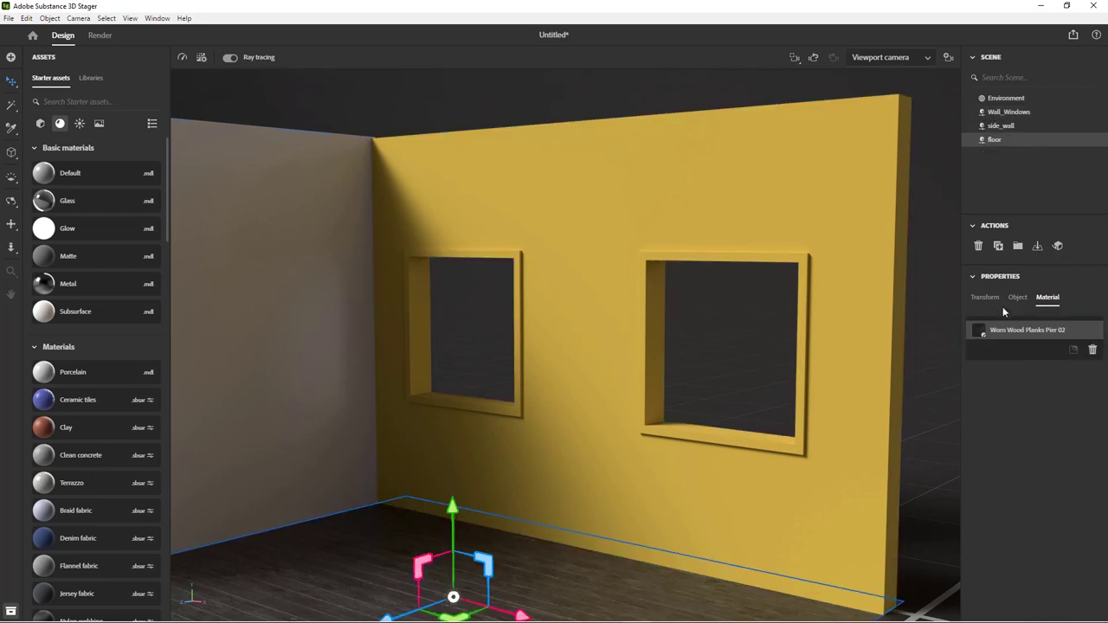
pyautogui.scroll(-5, 1028, 451)
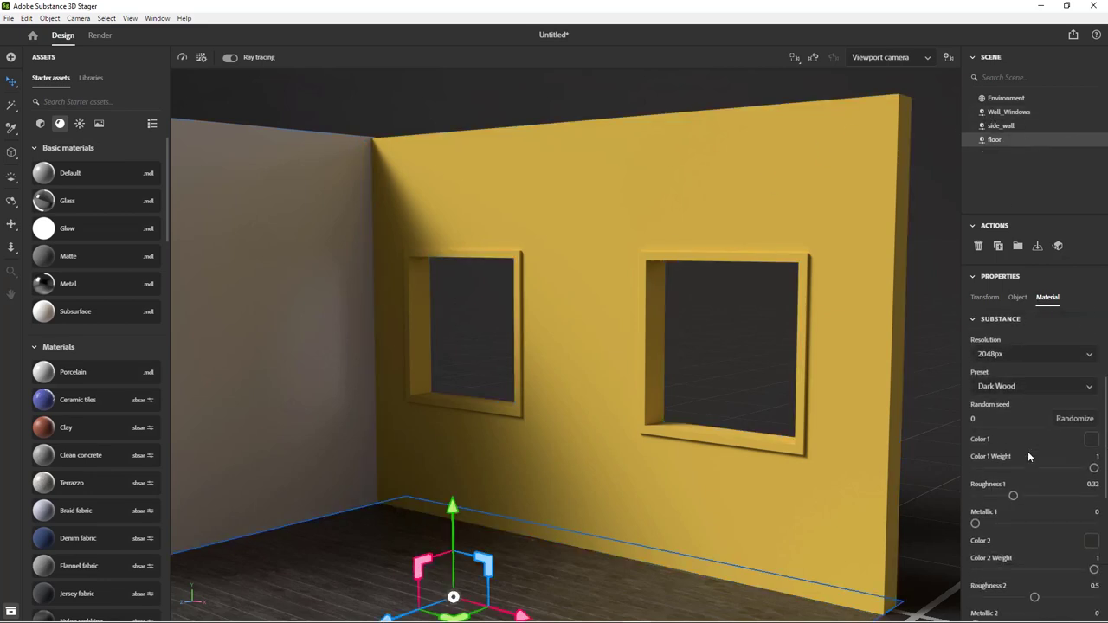
pyautogui.scroll(-1, 1028, 451)
pyautogui.moveTo(1011, 468); pyautogui.dragTo(994, 468)
pyautogui.moveTo(606, 519); pyautogui.dragTo(630, 385, button='middle')
pyautogui.scroll(4, 606, 390)
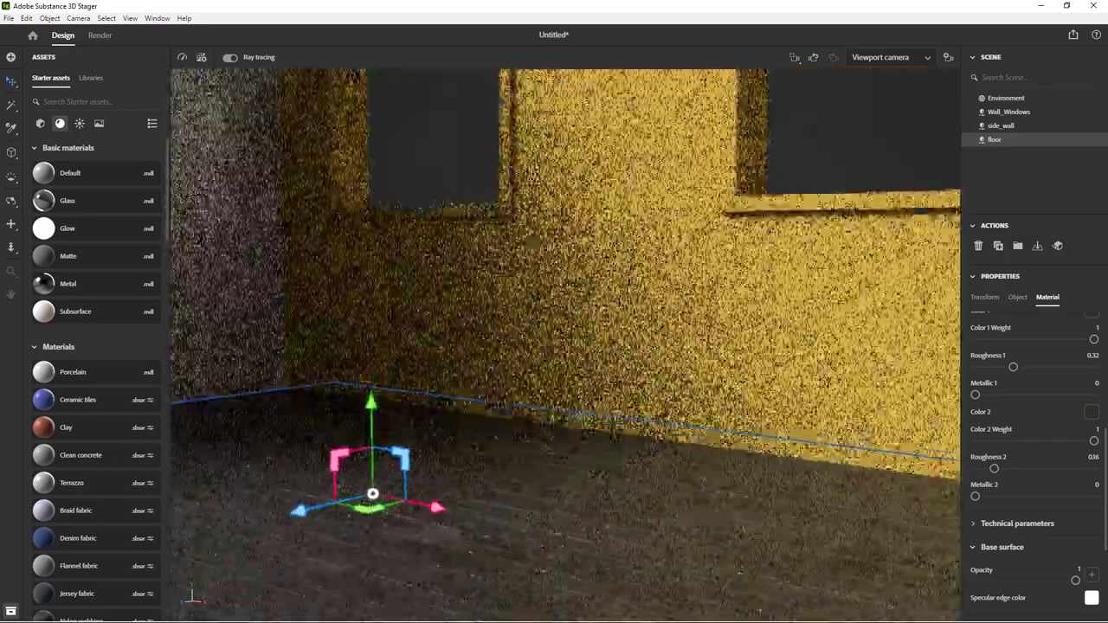
pyautogui.moveTo(606, 390)
pyautogui.mouseDown(button='right')
pyautogui.moveTo(528, 416)
pyautogui.moveTo(433, 412)
pyautogui.moveTo(407, 409)
pyautogui.moveTo(398, 381)
pyautogui.mouseUp(button='right')
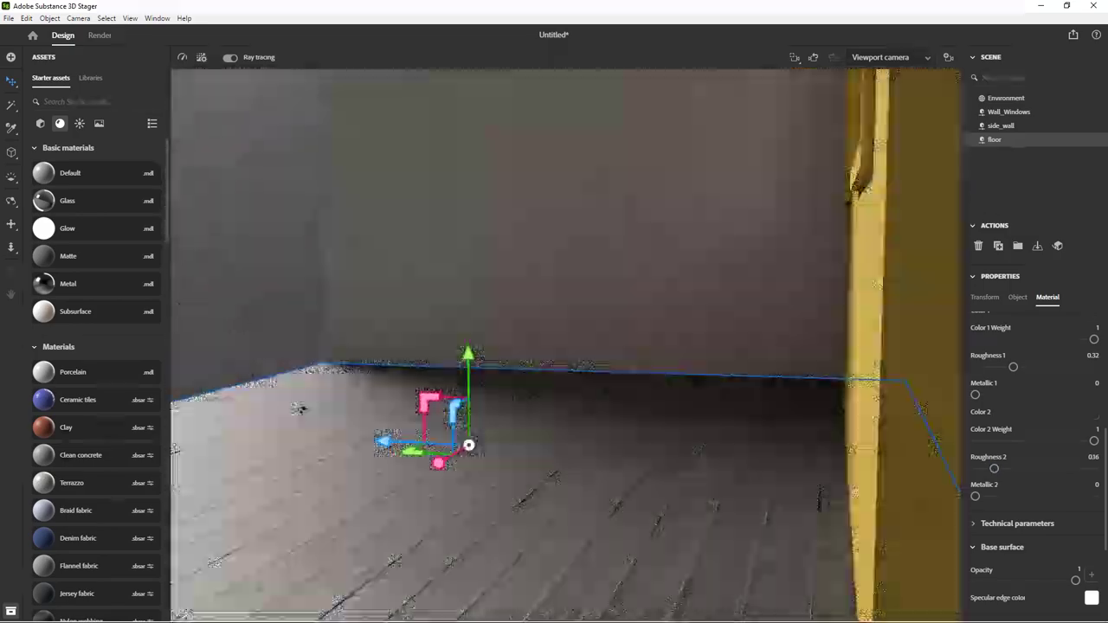
# - Try the floor material with Roughness 2 at 0.7 and Roughness 1 at 0
pyautogui.moveTo(994, 468)
pyautogui.mouseDown()
pyautogui.moveTo(1070, 466)
pyautogui.moveTo(1038, 467)
pyautogui.moveTo(1058, 468)
pyautogui.mouseUp()
pyautogui.moveTo(1013, 367); pyautogui.dragTo(974, 367)
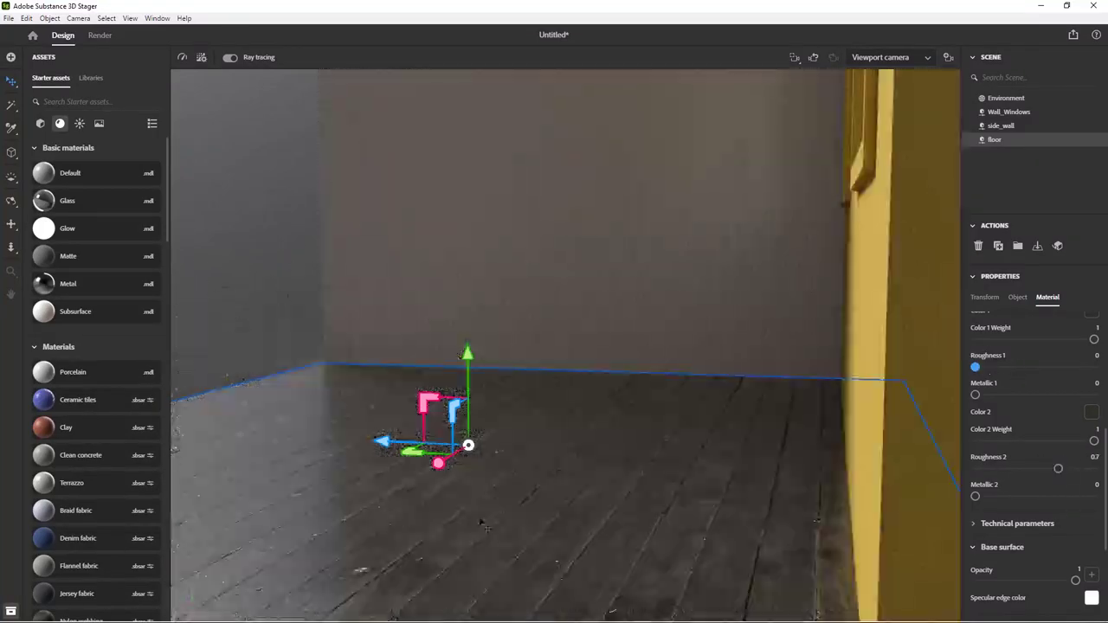
pyautogui.moveTo(478, 520); pyautogui.dragTo(339, 505, button='right')
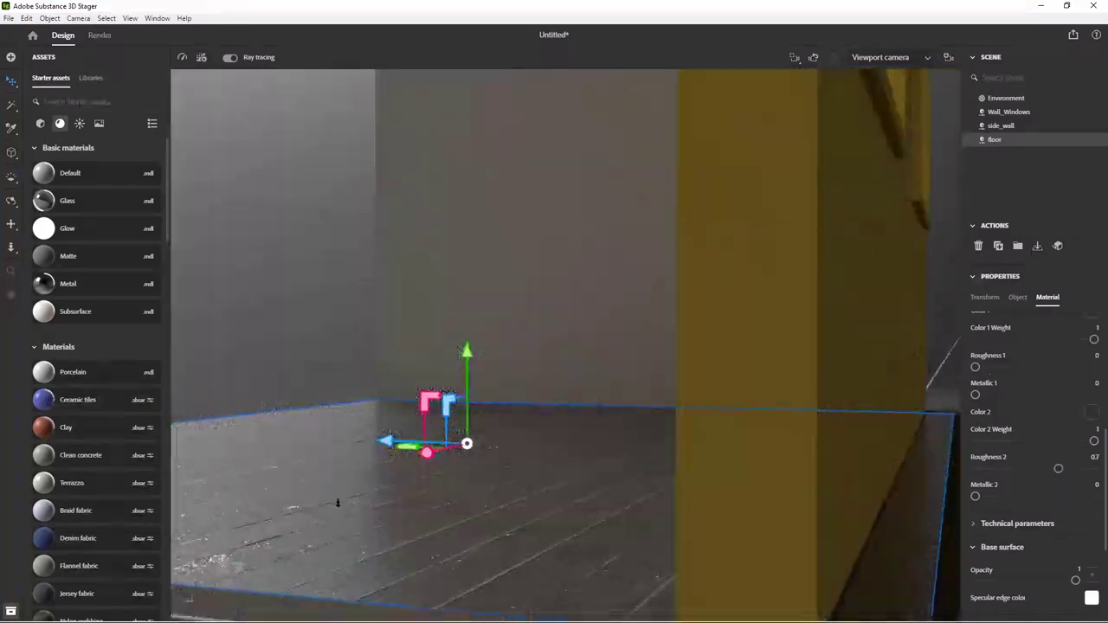
# - Set the floor material's Roughness 1 to 0.21 and Roughness 2 to 0.18, and check the result across the room
pyautogui.scroll(3, 260, 525)
pyautogui.moveTo(990, 367); pyautogui.dragTo(1000, 367)
pyautogui.scroll(1, 1059, 446)
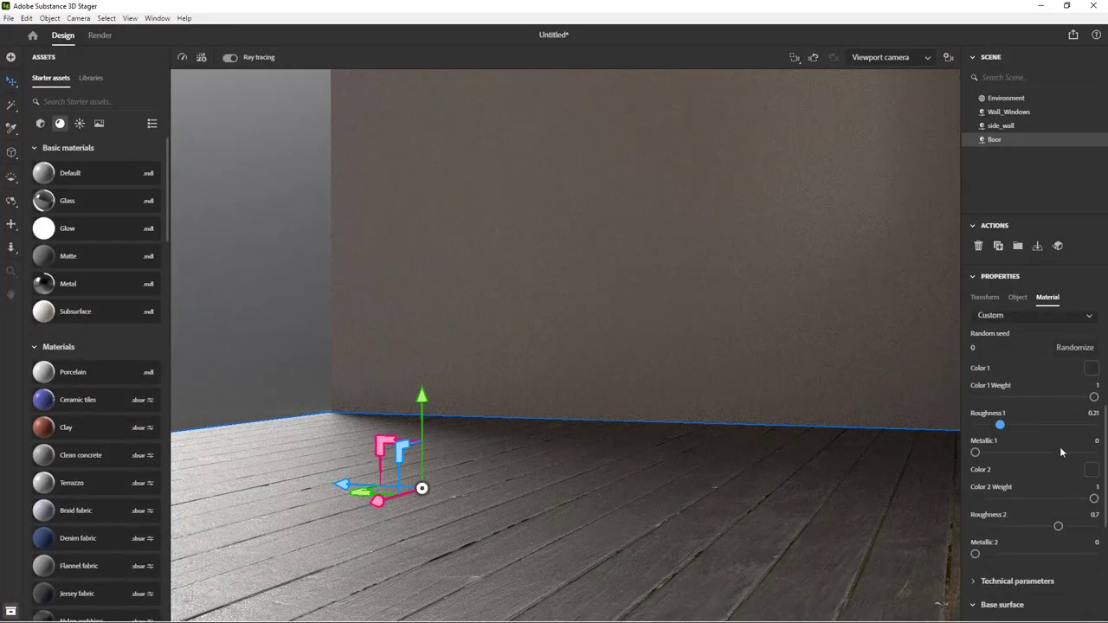
pyautogui.click(997, 527)
pyautogui.moveTo(554, 485); pyautogui.dragTo(779, 493, button='right')
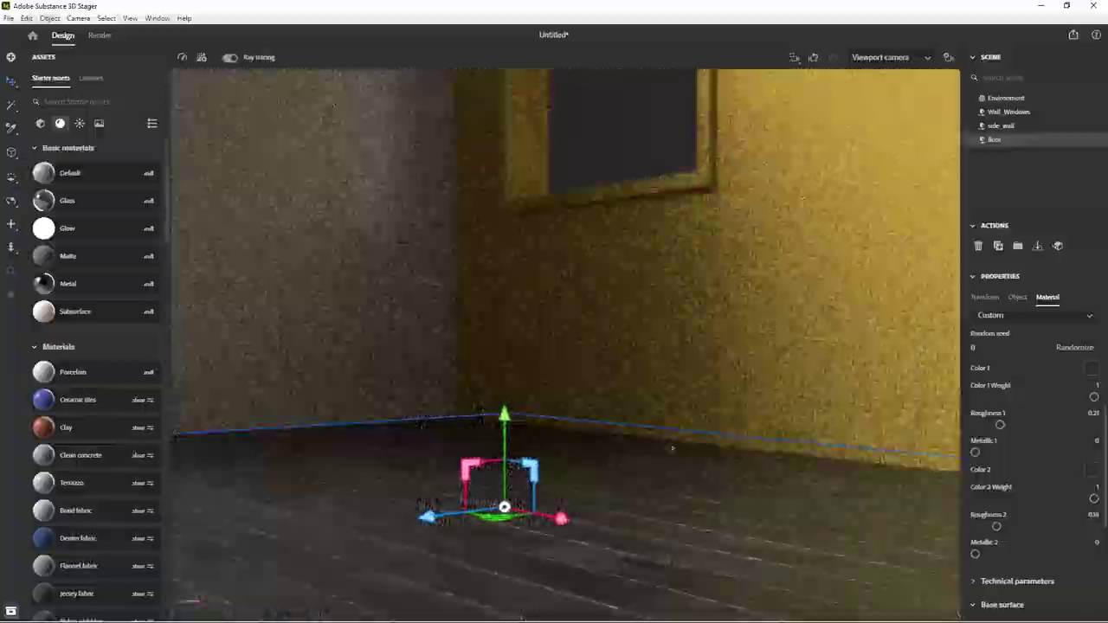
pyautogui.scroll(-3, 554, 346)
pyautogui.moveTo(555, 485); pyautogui.dragTo(554, 511, button='right')
pyautogui.moveTo(563, 481); pyautogui.dragTo(611, 540, button='middle')
pyautogui.scroll(3, 548, 539)
pyautogui.scroll(-2, 562, 540)
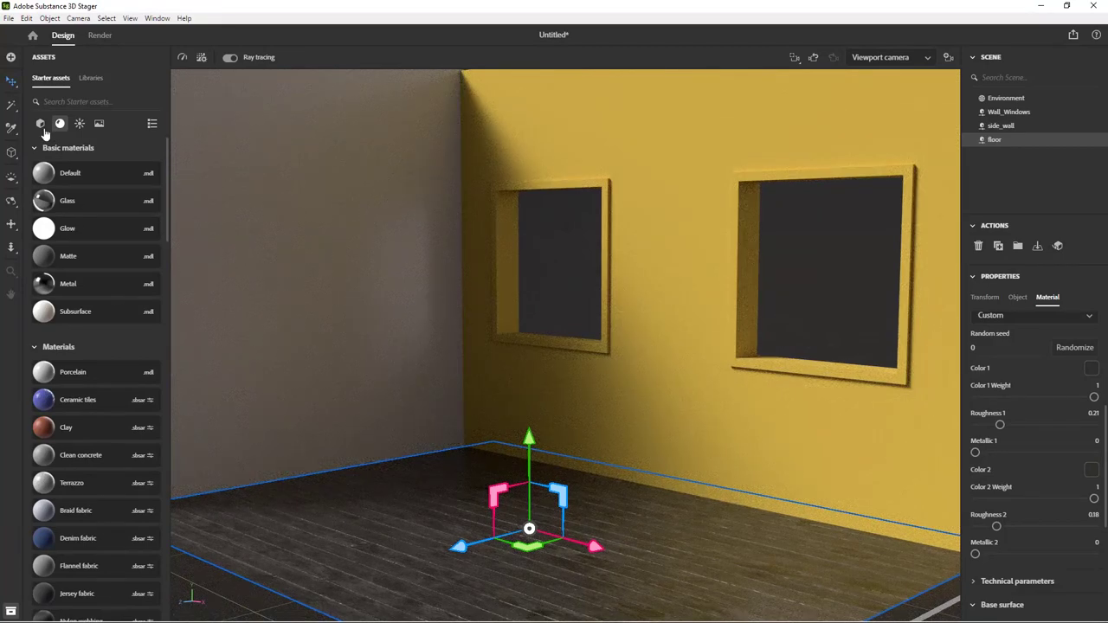
# - Add the Sofa 3 seats model from the starter assets to the scene
pyautogui.click(41, 123)
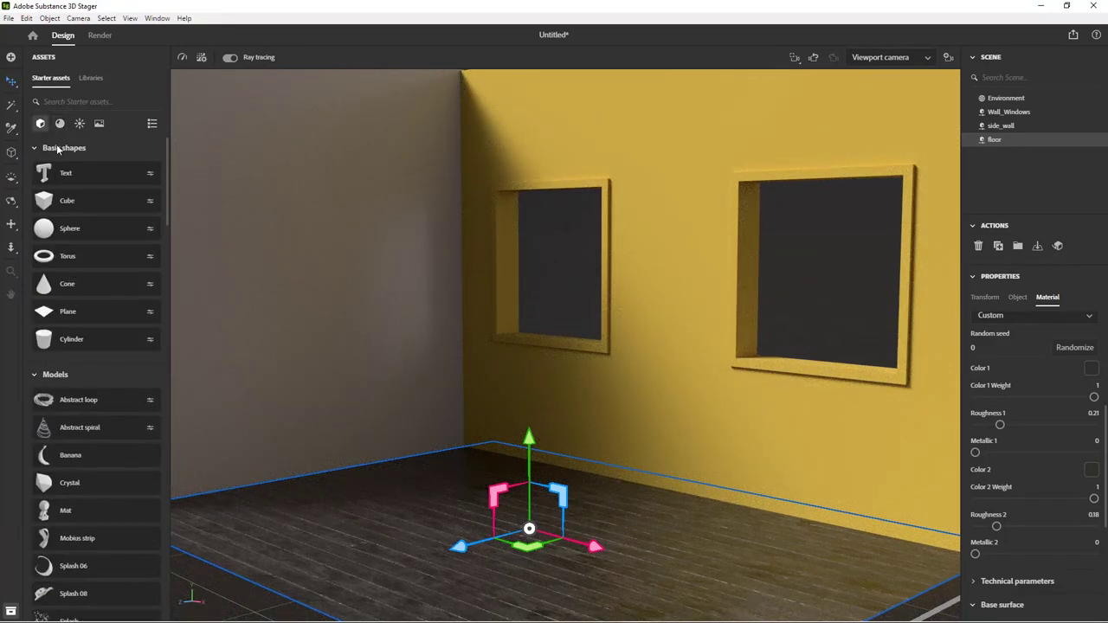
pyautogui.scroll(-8, 52, 284)
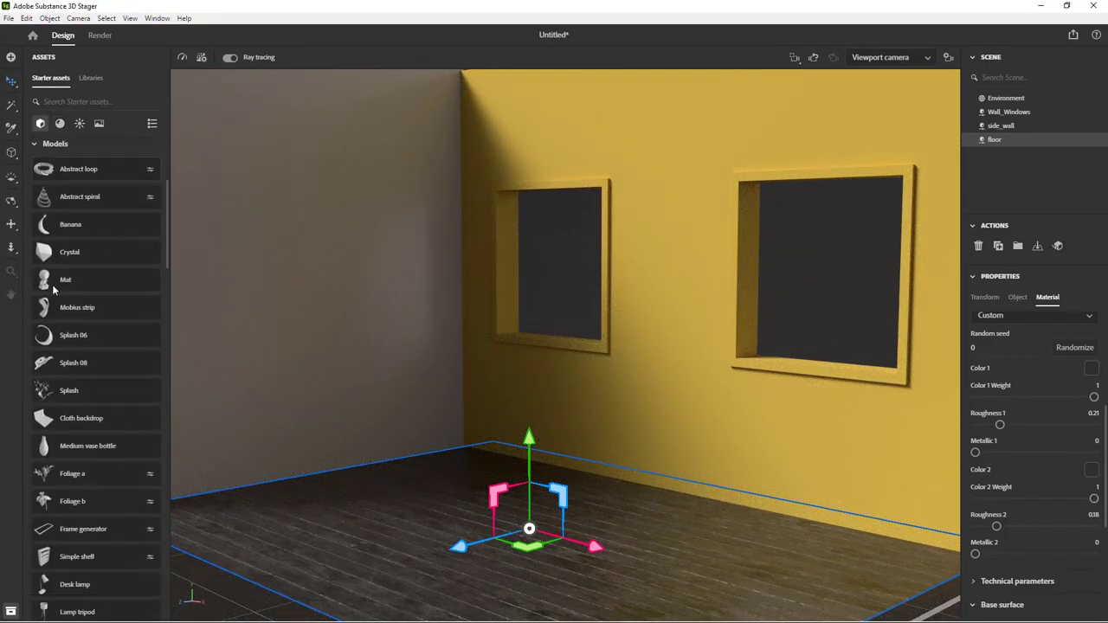
pyautogui.scroll(-4, 53, 290)
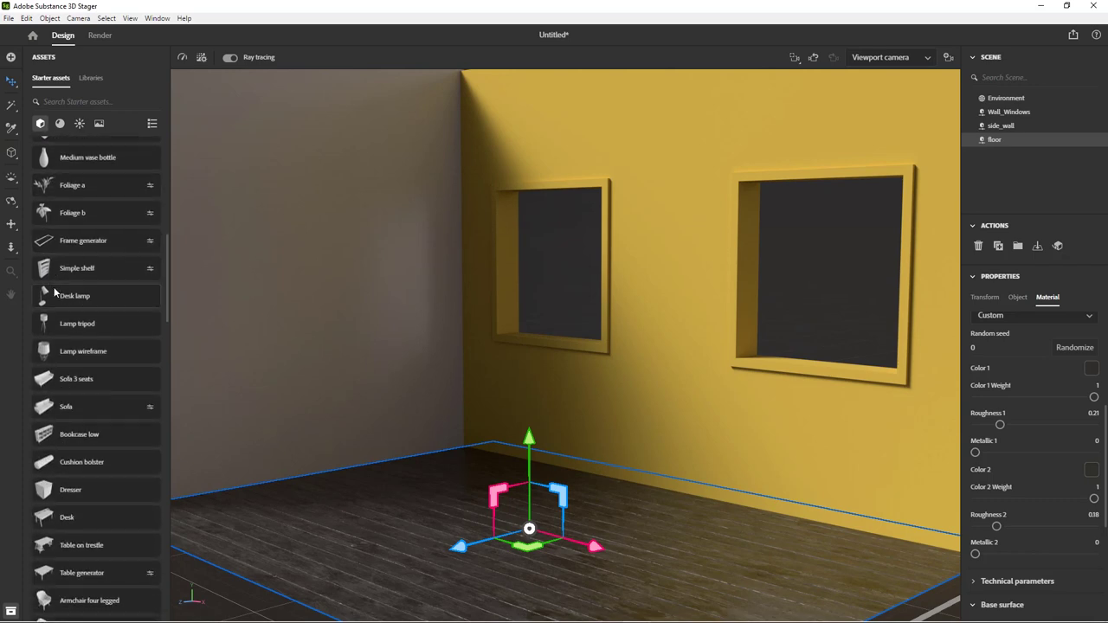
pyautogui.click(56, 381)
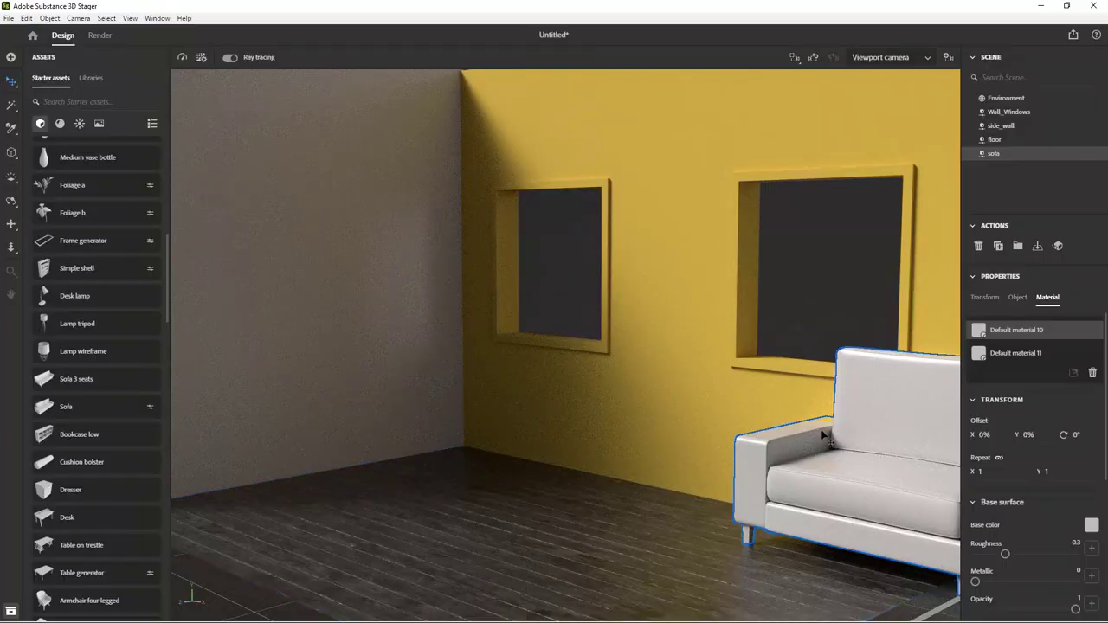
# - Frame the sofa and rotate it about a quarter turn around its vertical axis so its back faces the side wall
pyautogui.press('f')
pyautogui.press('r')
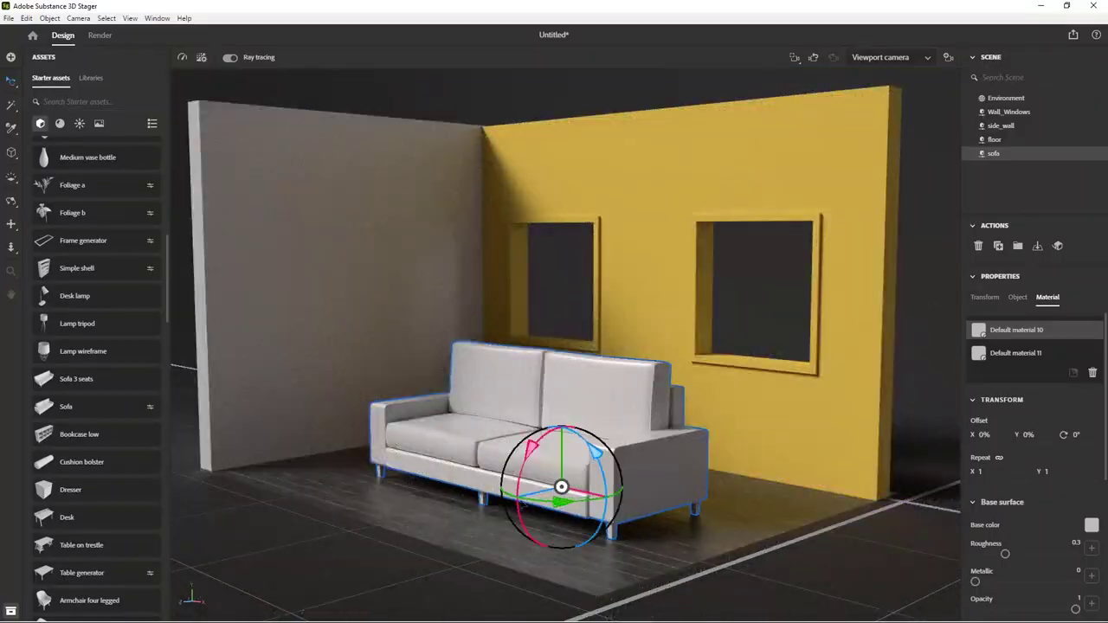
pyautogui.moveTo(558, 502); pyautogui.dragTo(633, 490)
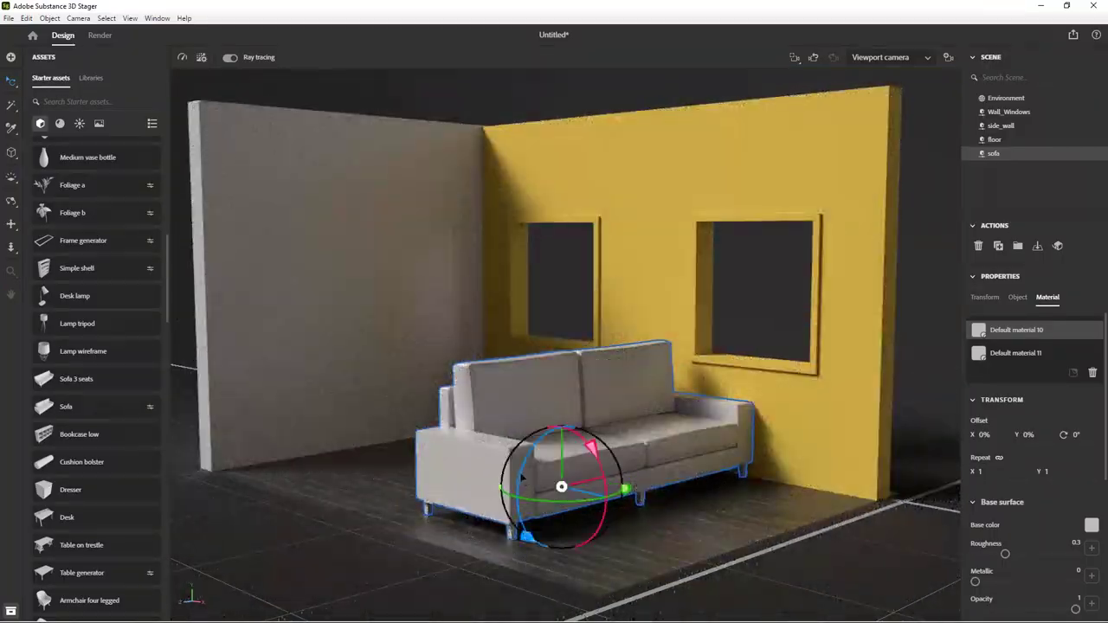
# - Turn off ray tracing and set the sofa's style selection to 0, width to 176.7, mattress height to 10.43 and back ratio to 0.82
pyautogui.click(1017, 297)
pyautogui.scroll(2, 1015, 352)
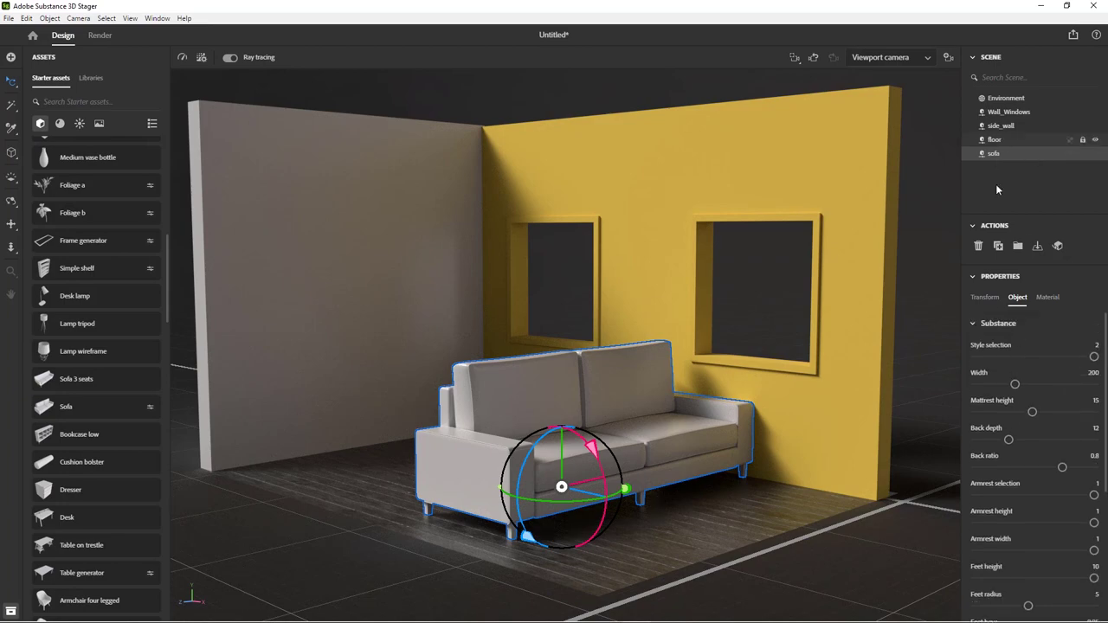
pyautogui.moveTo(1094, 358); pyautogui.dragTo(1035, 356)
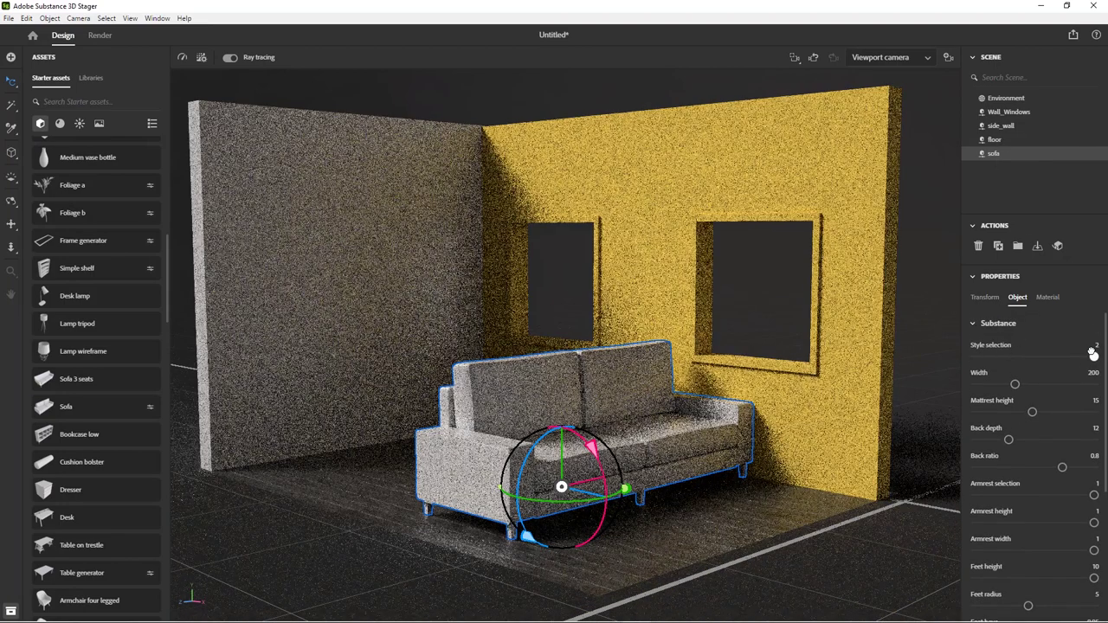
pyautogui.click(228, 58)
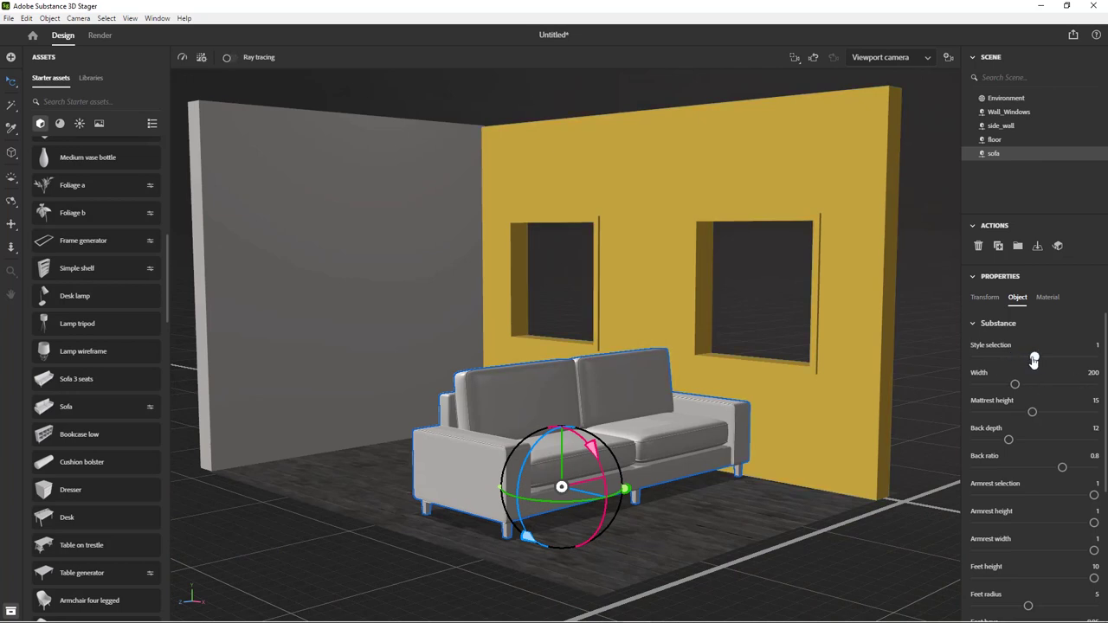
pyautogui.moveTo(1063, 357); pyautogui.dragTo(1013, 412)
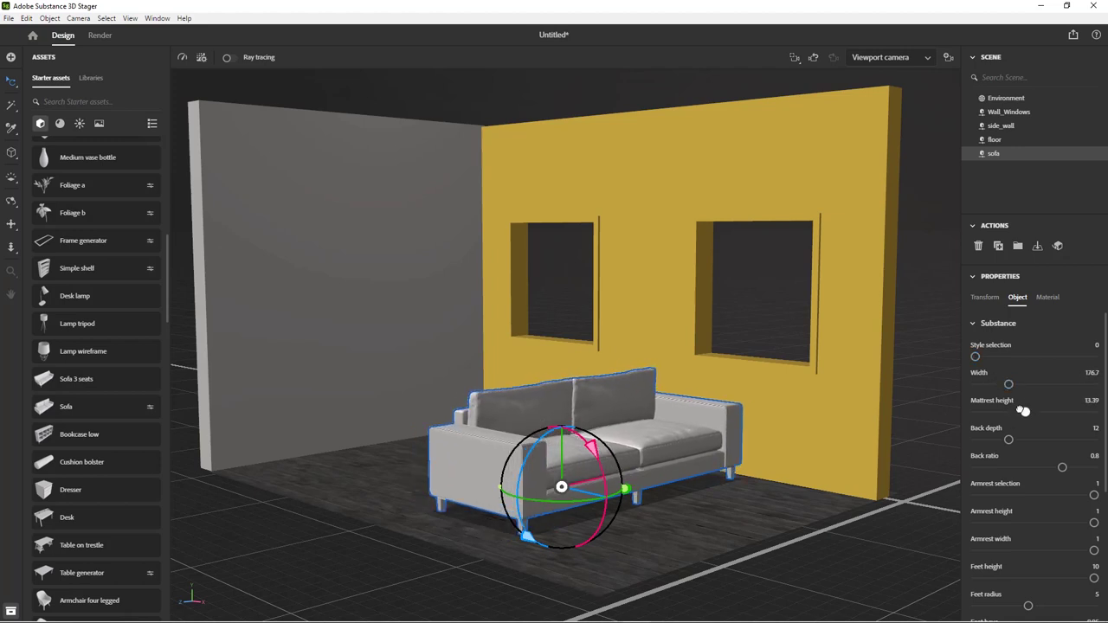
pyautogui.moveTo(1063, 467); pyautogui.dragTo(1075, 468)
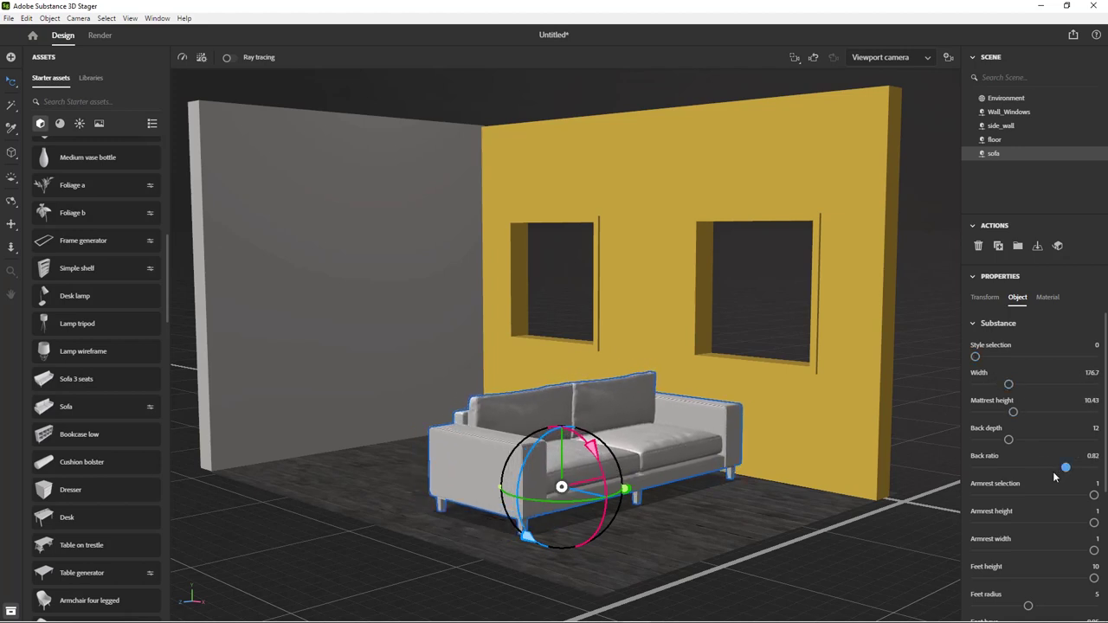
# - Move the sofa back against the side wall, to X -357.3 cm and Z 148.3 cm
pyautogui.click(986, 298)
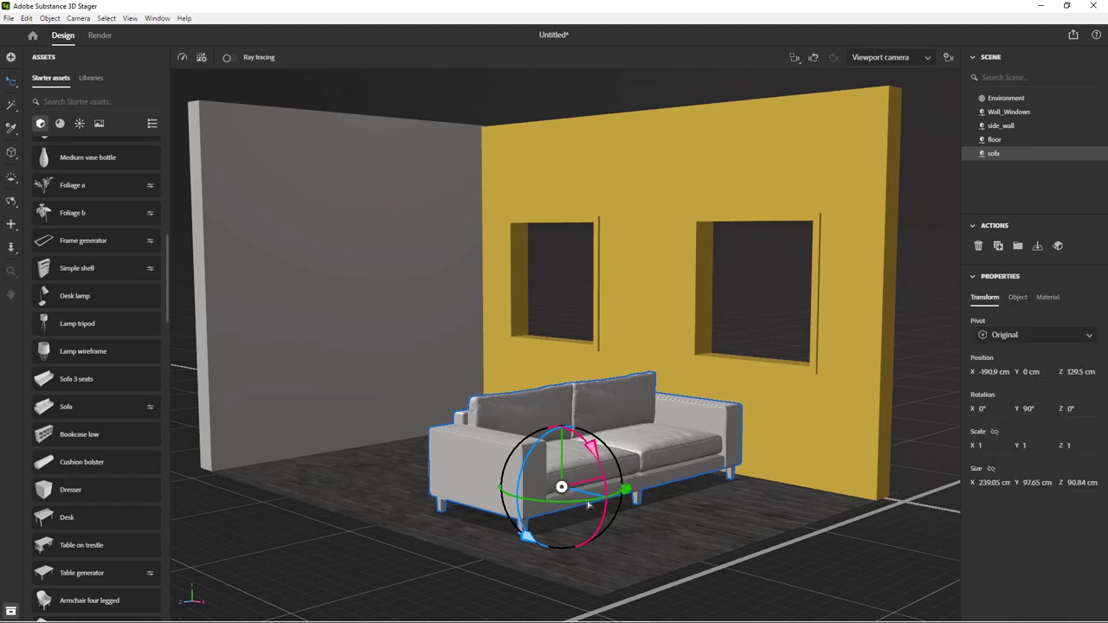
pyautogui.press('w')
pyautogui.moveTo(588, 506); pyautogui.dragTo(442, 471)
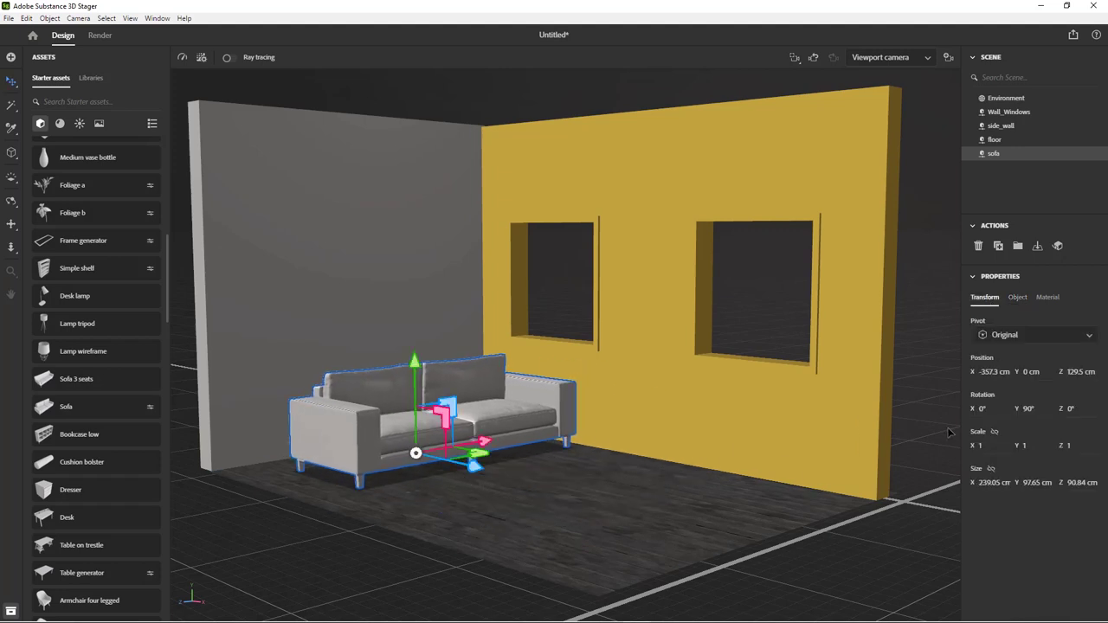
pyautogui.moveTo(484, 441); pyautogui.dragTo(466, 445)
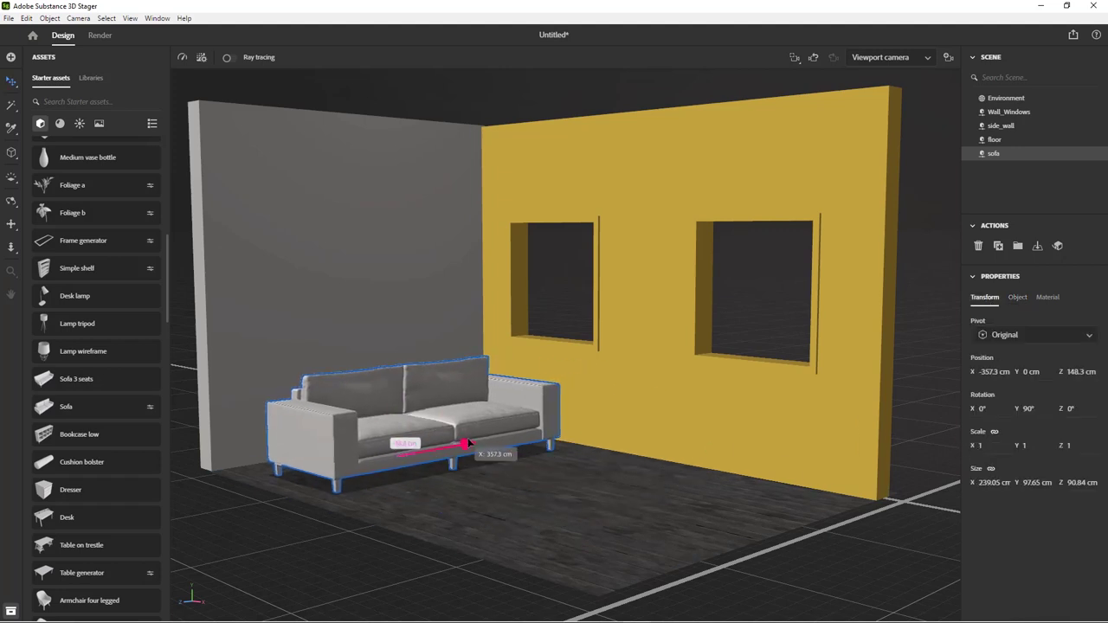
# - Search the starter materials for leather and apply Natural buffalo leather to the sofa
pyautogui.scroll(5, 386, 460)
pyautogui.moveTo(354, 440); pyautogui.dragTo(566, 359, button='middle')
pyautogui.moveTo(567, 359); pyautogui.dragTo(544, 405, button='right')
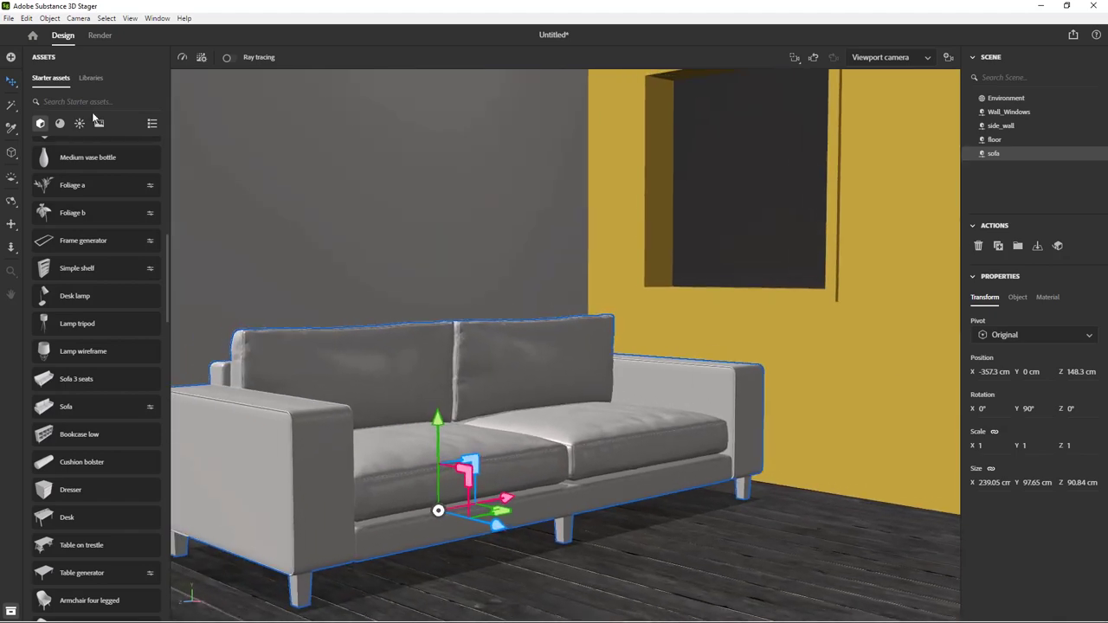
pyautogui.click(82, 103)
pyautogui.write('leather')
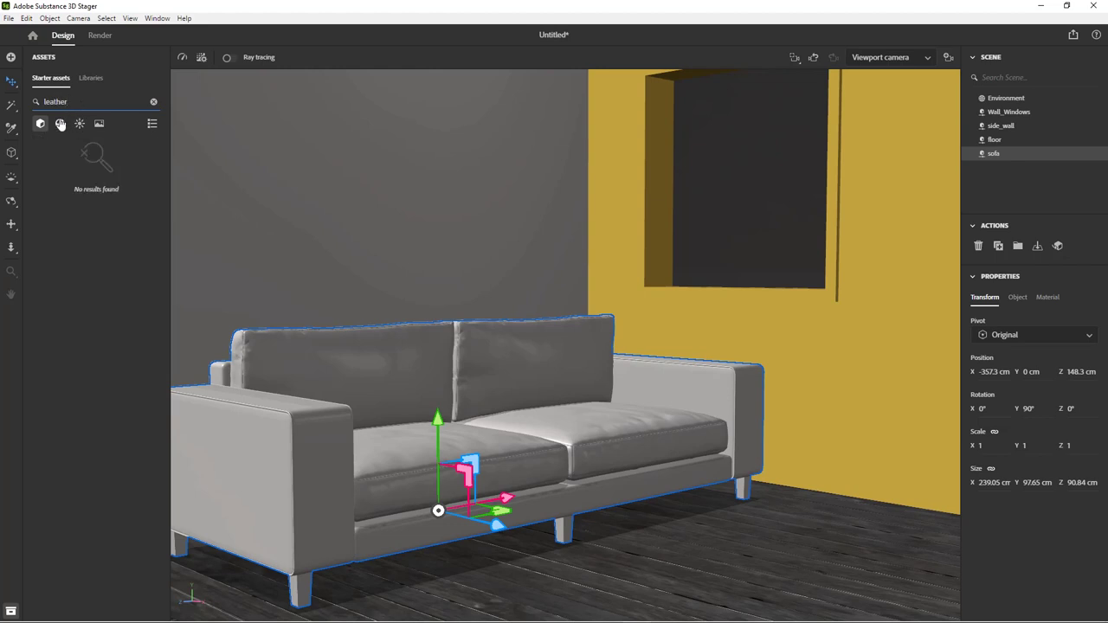
pyautogui.click(60, 124)
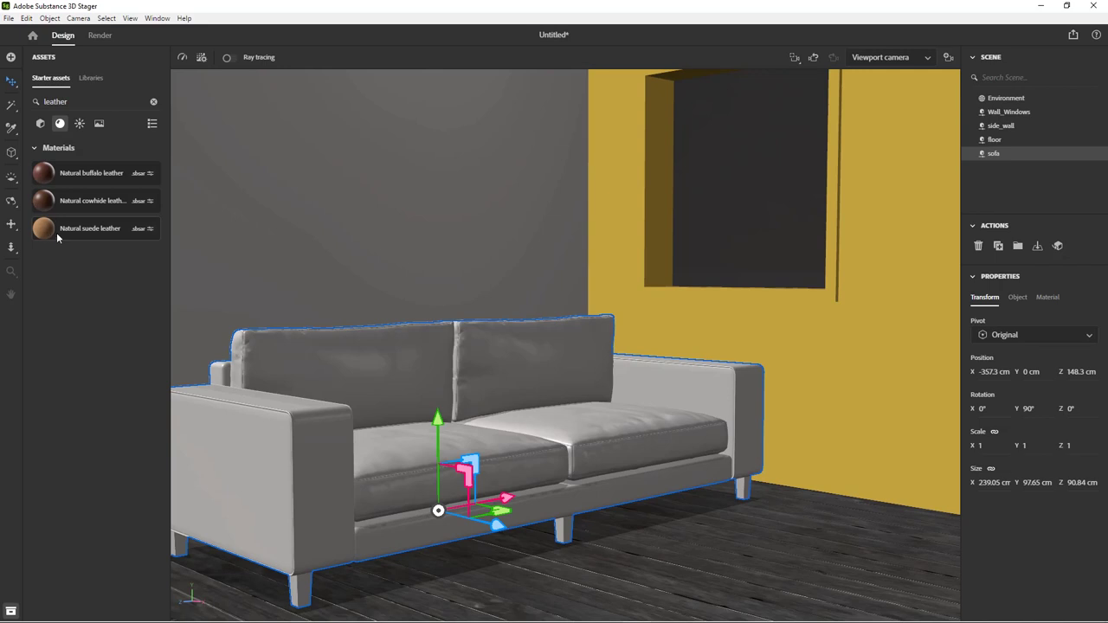
pyautogui.moveTo(61, 172); pyautogui.dragTo(426, 422)
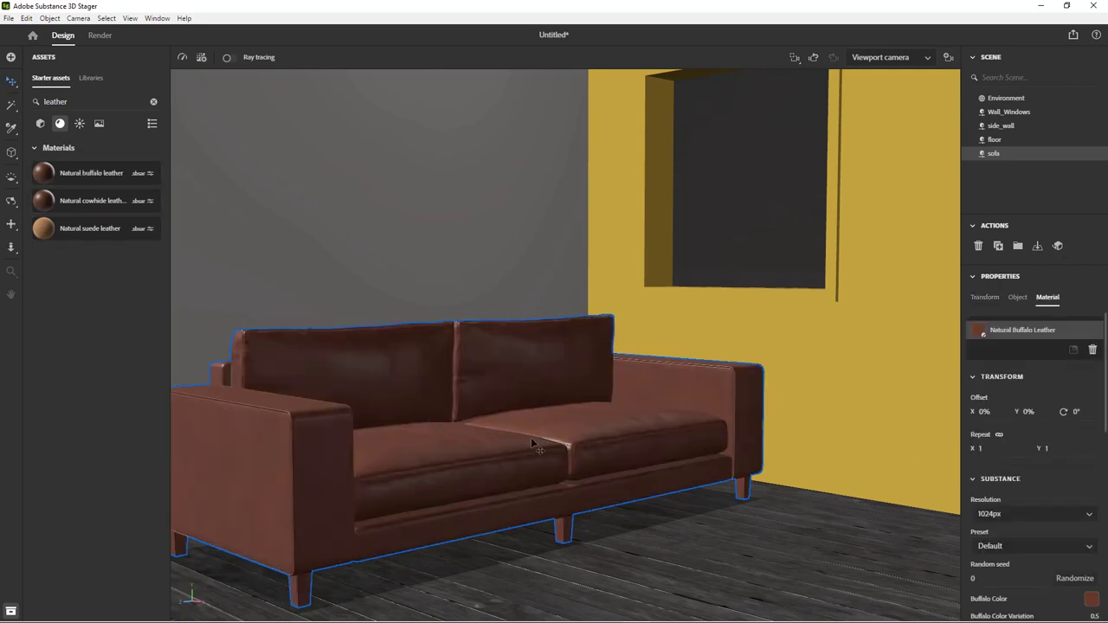
# - Set the sofa leather's repeat to 1.2 and change its Buffalo Color to a light beige
pyautogui.scroll(5, 531, 437)
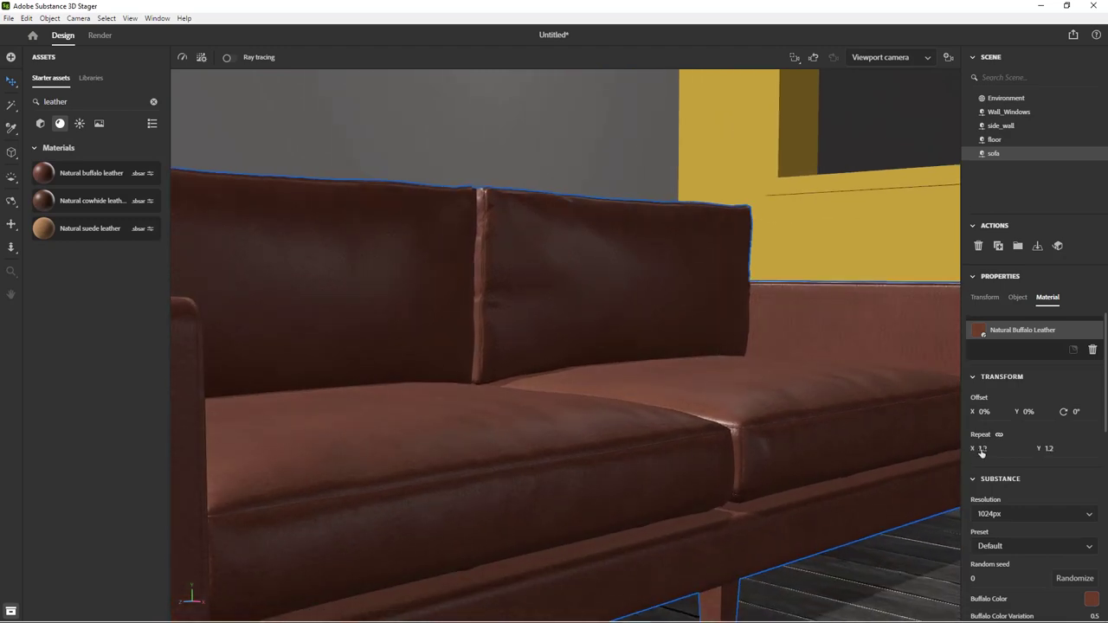
pyautogui.scroll(-3, 982, 451)
pyautogui.click(1092, 484)
pyautogui.moveTo(1011, 464); pyautogui.dragTo(941, 424)
pyautogui.click(950, 530)
pyautogui.scroll(-5, 453, 473)
pyautogui.scroll(3, 453, 473)
pyautogui.click(403, 525)
pyautogui.scroll(-2, 531, 496)
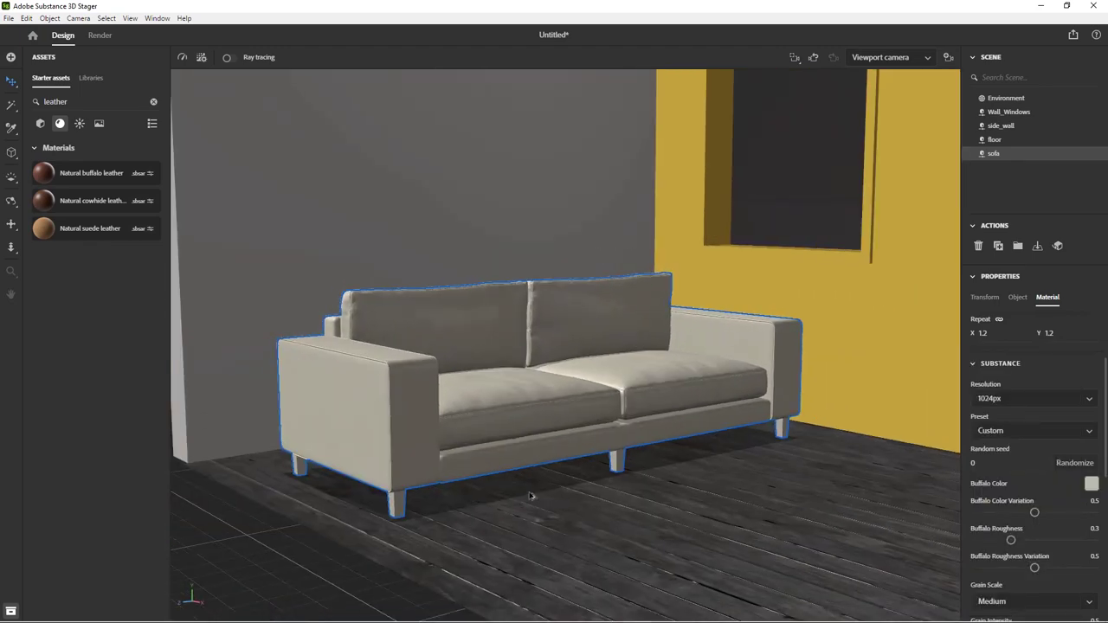
# - Scale the sofa uniformly to 0.9 and slide it along the side wall to Z 170.3 cm
pyautogui.keyDown('alt'); pyautogui.moveTo(531, 495); pyautogui.dragTo(453, 474); pyautogui.keyUp('alt')
pyautogui.click(453, 474)
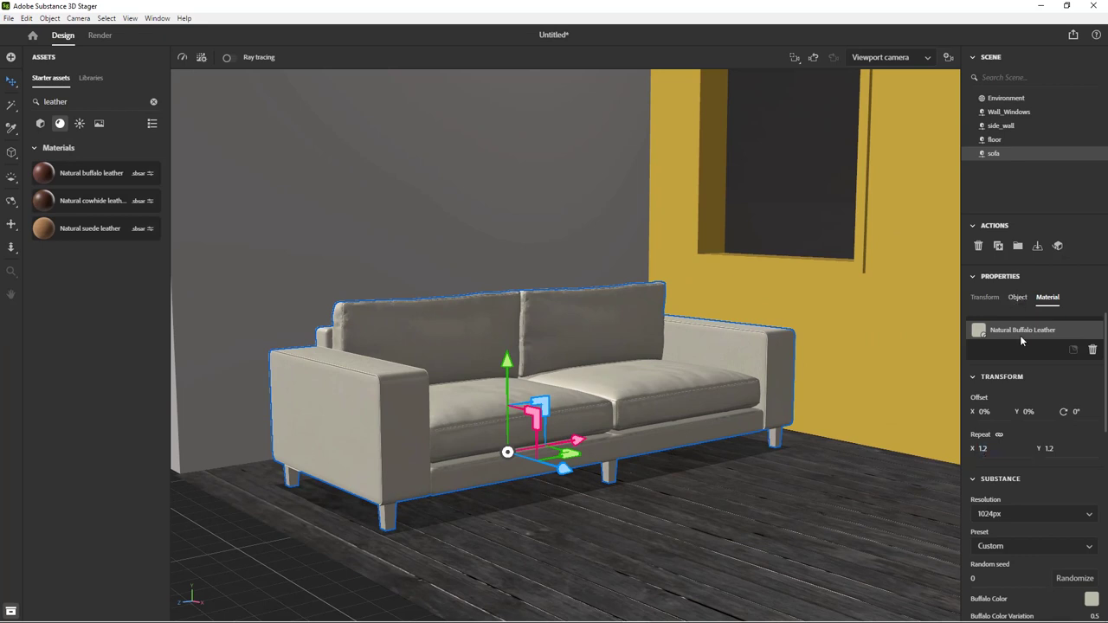
pyautogui.scroll(-2, 978, 329)
pyautogui.click(985, 297)
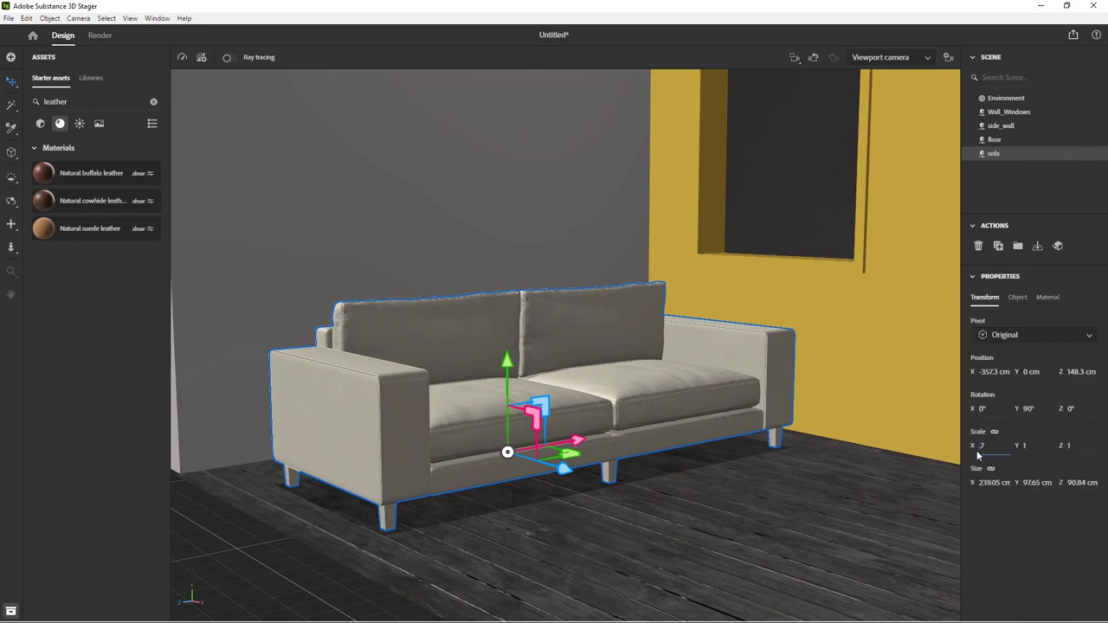
pyautogui.press('Return')
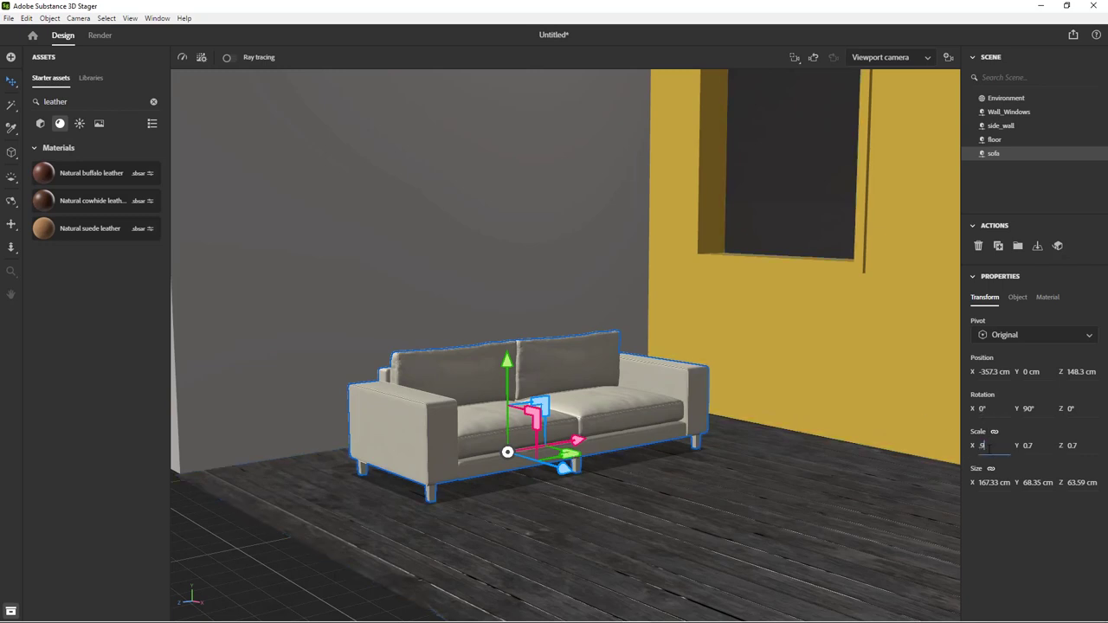
pyautogui.press('Return')
pyautogui.moveTo(577, 441); pyautogui.dragTo(538, 446)
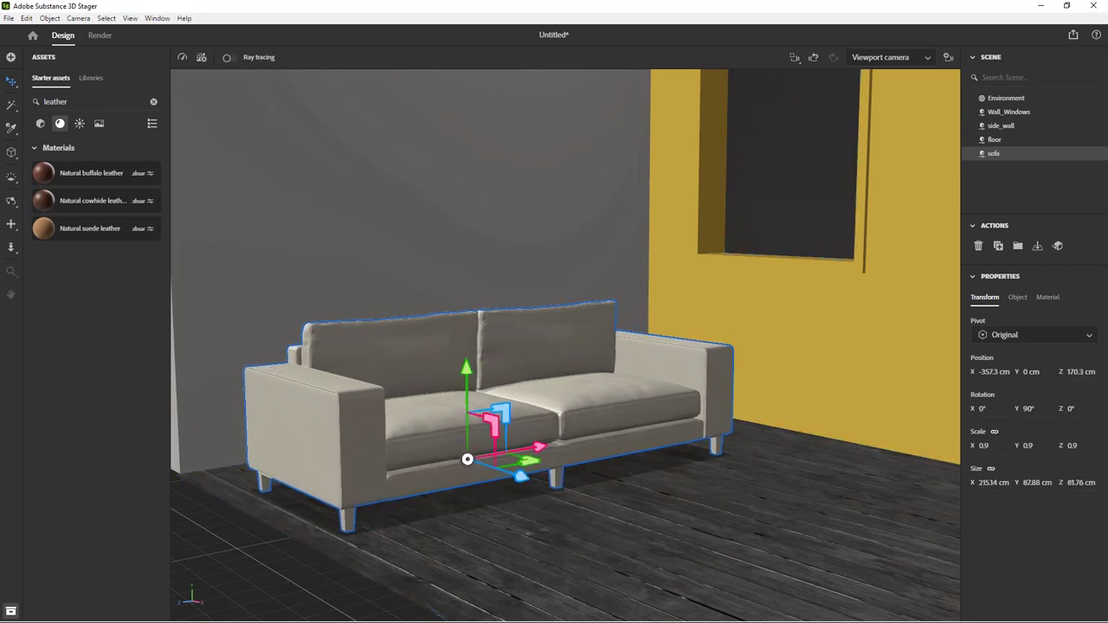
# - Clear the leather search and add the Lamp tripod model from the starter models to the scene
pyautogui.click(43, 125)
pyautogui.click(154, 103)
pyautogui.scroll(-5, 52, 441)
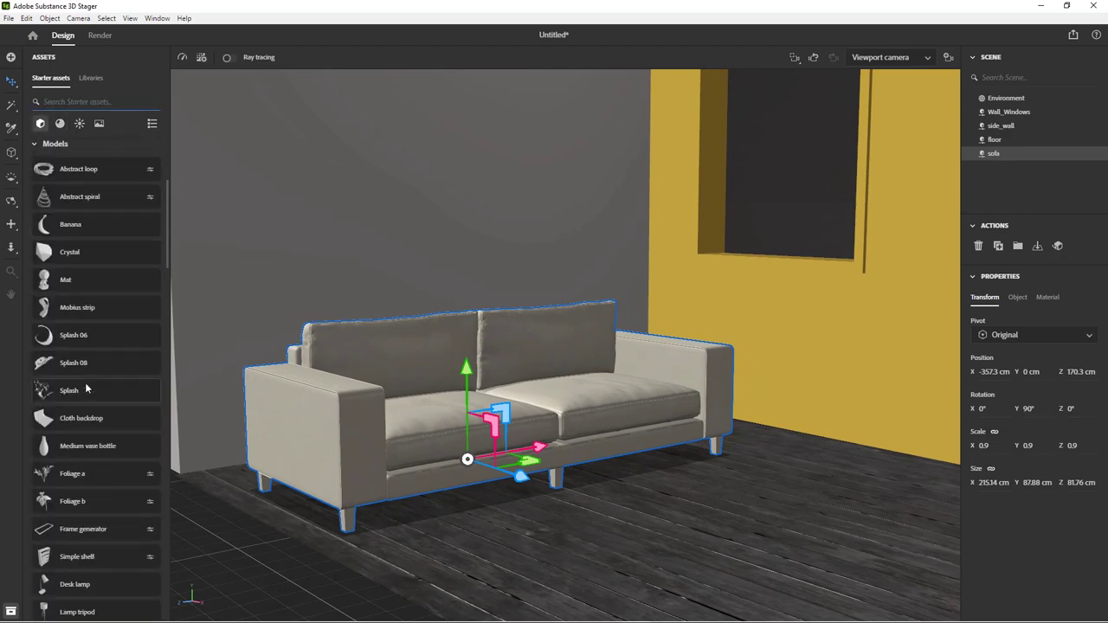
pyautogui.click(53, 438)
pyautogui.scroll(-5, 783, 508)
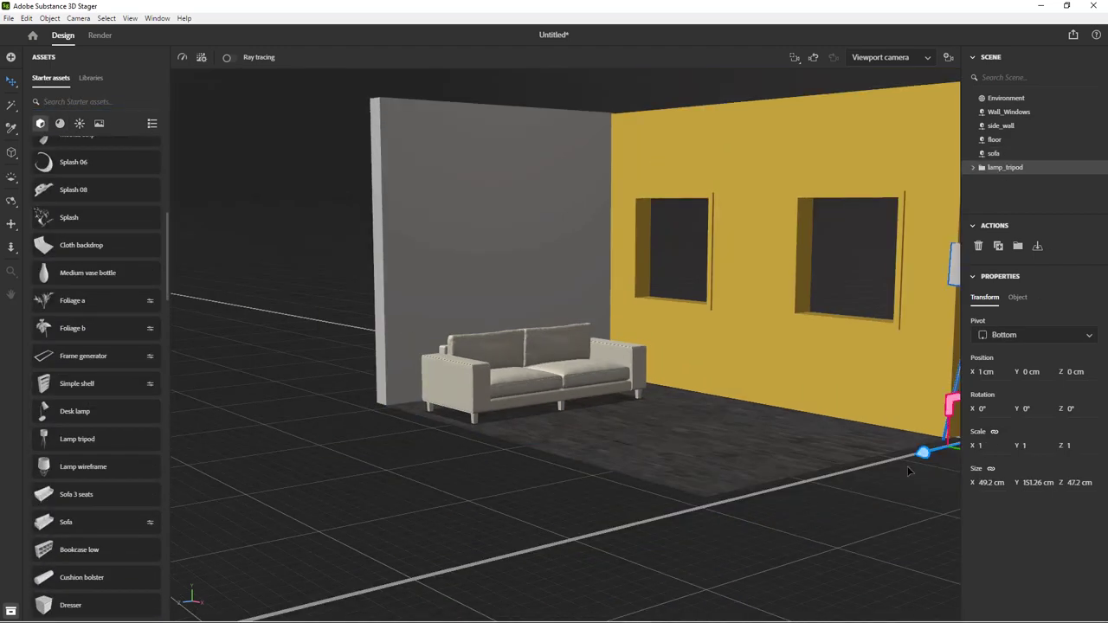
# - Move the tripod lamp into the room corner beside the sofa, to X -368.3 cm and Z 42.7 cm
pyautogui.moveTo(875, 412); pyautogui.dragTo(671, 366)
pyautogui.scroll(5, 589, 370)
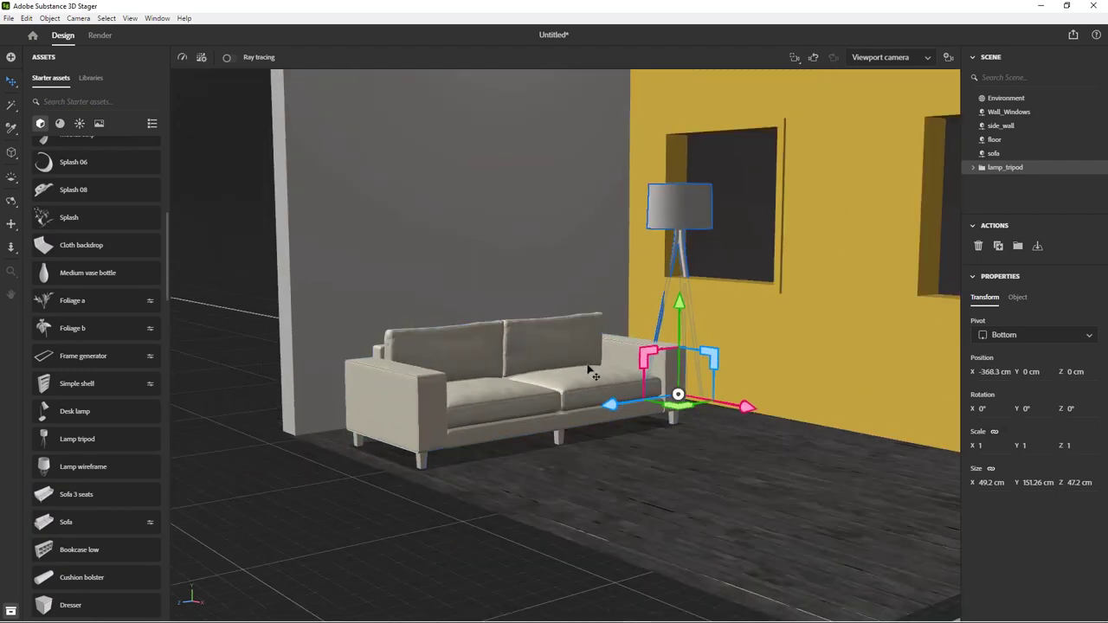
pyautogui.click(505, 426)
pyautogui.moveTo(505, 426); pyautogui.dragTo(460, 433, button='right')
pyautogui.moveTo(461, 433); pyautogui.dragTo(391, 454, button='middle')
pyautogui.click(1006, 167)
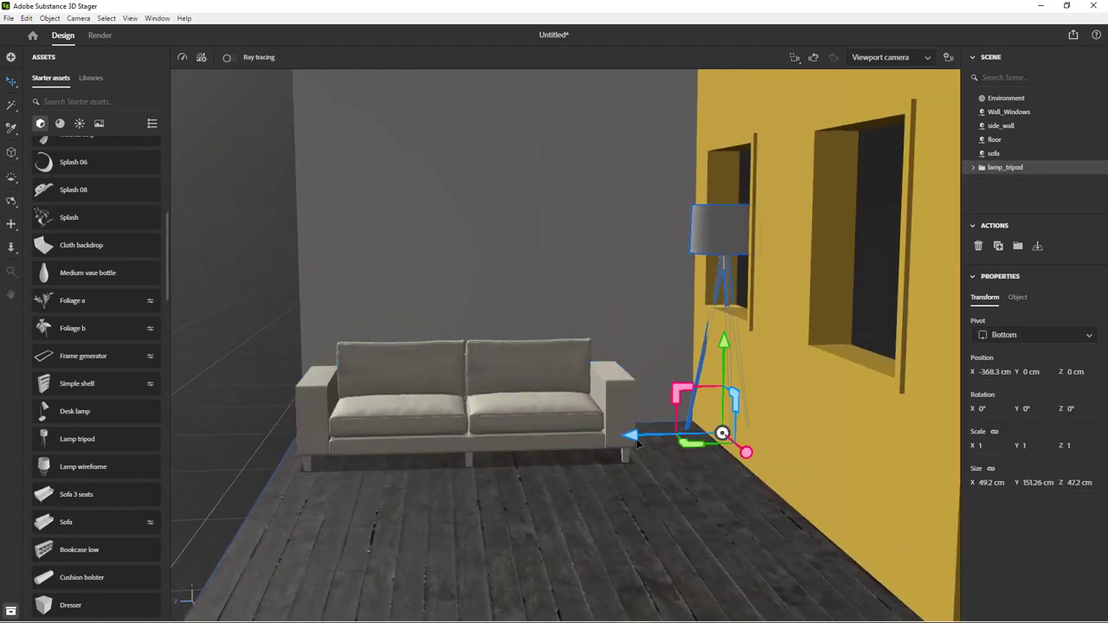
pyautogui.moveTo(630, 436); pyautogui.dragTo(571, 439)
# - Scale the tripod lamp uniformly to 0.9 and shift it slightly towards the yellow wall, to Z 38.1 cm
pyautogui.moveTo(498, 459); pyautogui.dragTo(545, 464, button='right')
pyautogui.moveTo(546, 464); pyautogui.dragTo(448, 510, button='middle')
pyautogui.scroll(4, 680, 302)
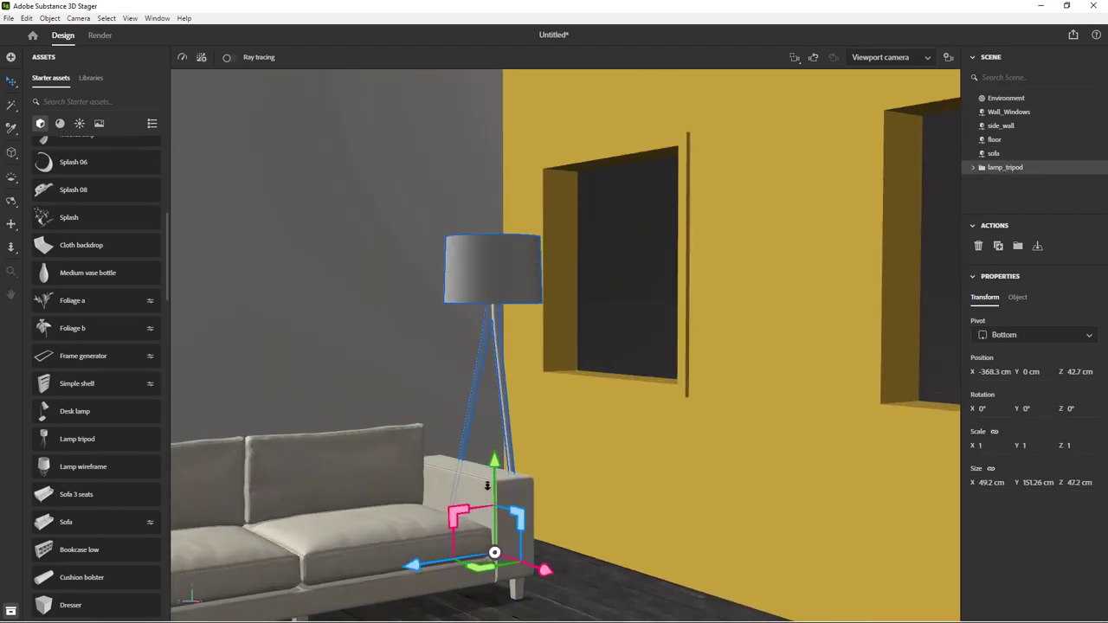
pyautogui.moveTo(555, 467); pyautogui.dragTo(634, 411, button='right')
pyautogui.moveTo(635, 412); pyautogui.dragTo(619, 433, button='middle')
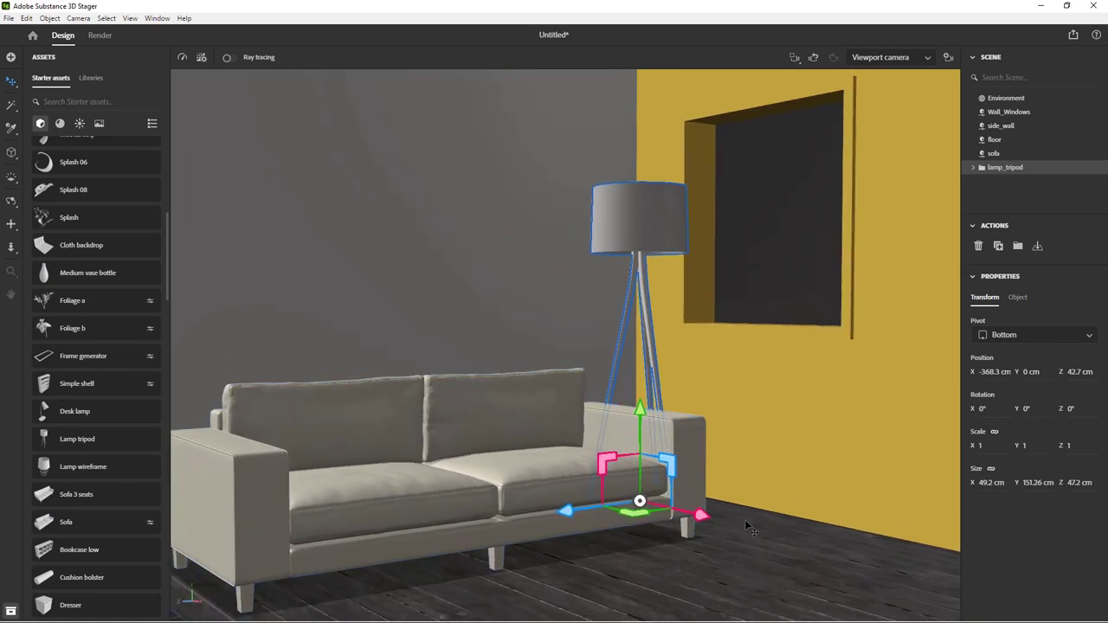
pyautogui.write('0.9')
pyautogui.press('Return')
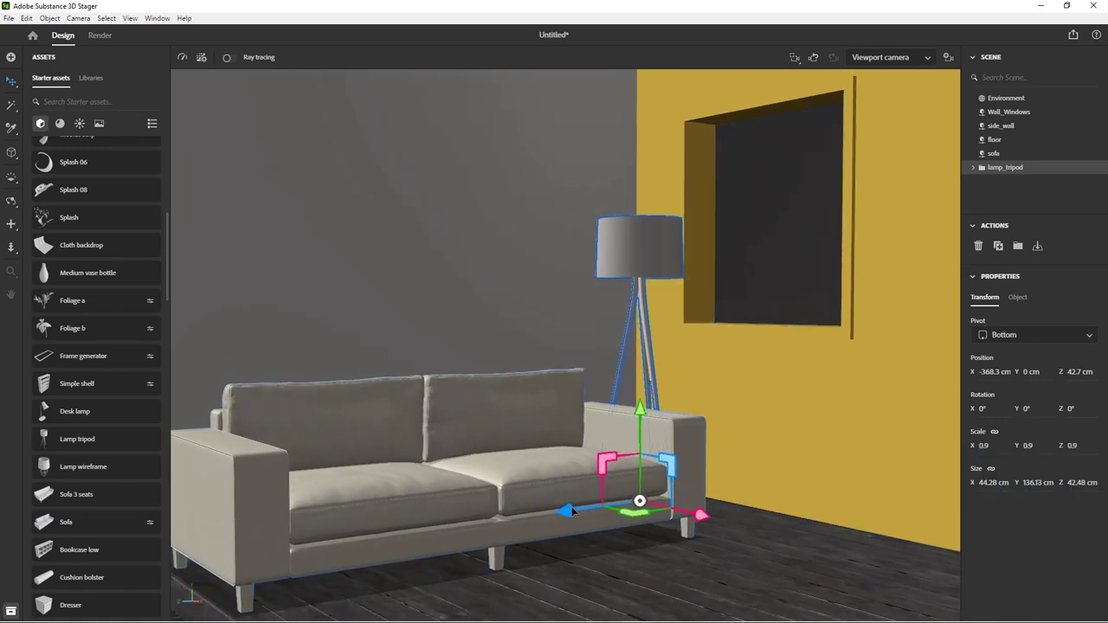
pyautogui.moveTo(572, 507); pyautogui.dragTo(578, 506)
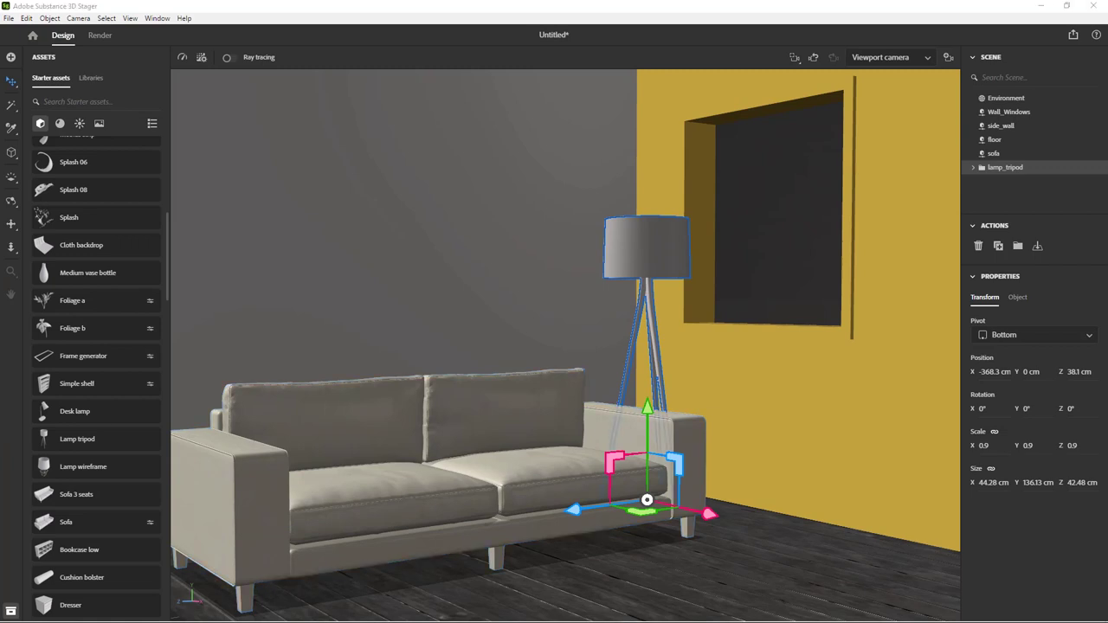
# - Select the cover_mesh inside the tripod lamp's group, search the materials for fabric and apply Braid fabric to the lampshade
pyautogui.click(974, 167)
pyautogui.click(981, 181)
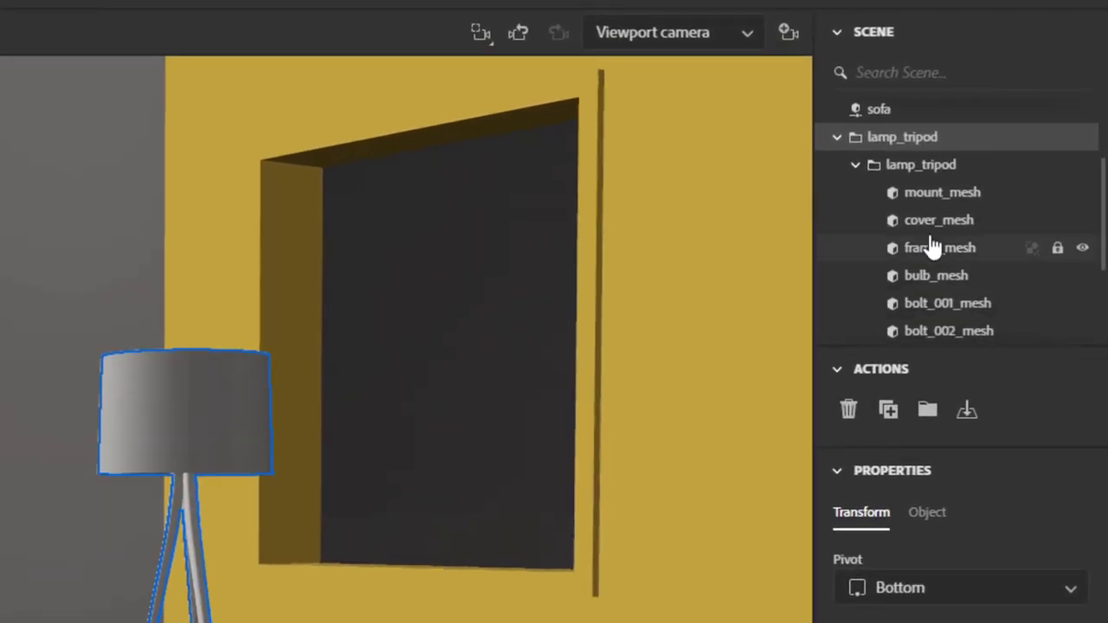
pyautogui.click(936, 191)
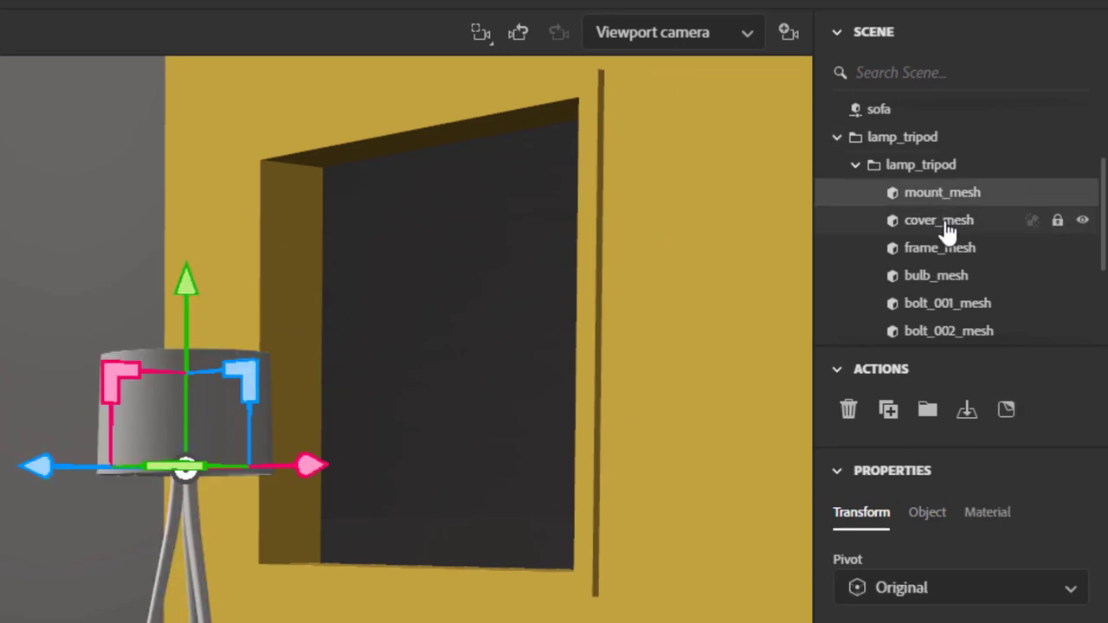
pyautogui.click(942, 224)
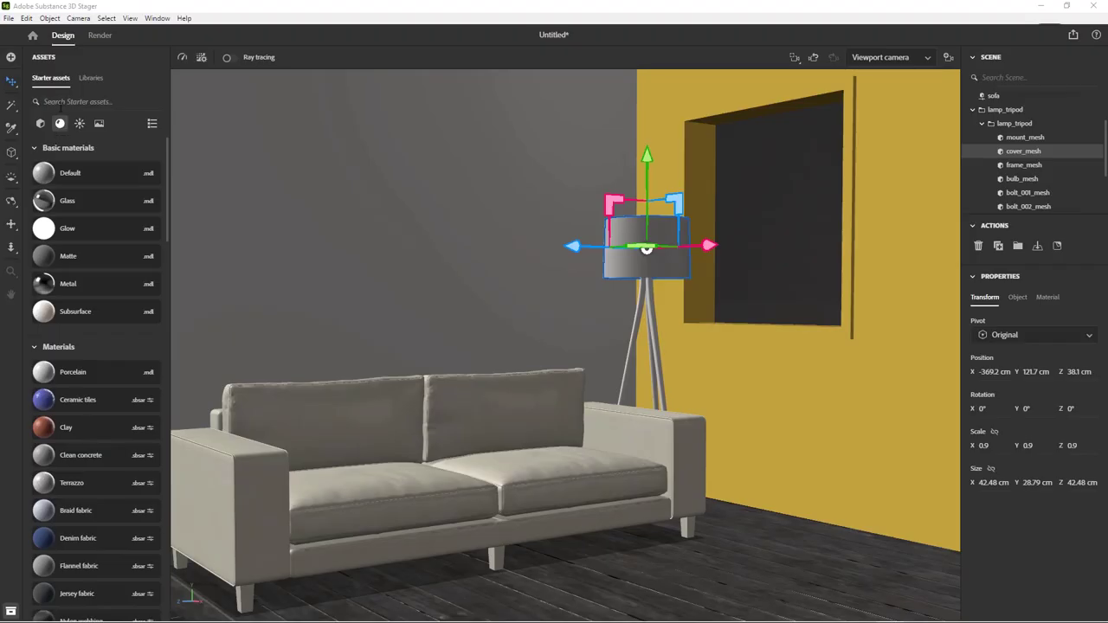
pyautogui.click(59, 104)
pyautogui.write('fabric')
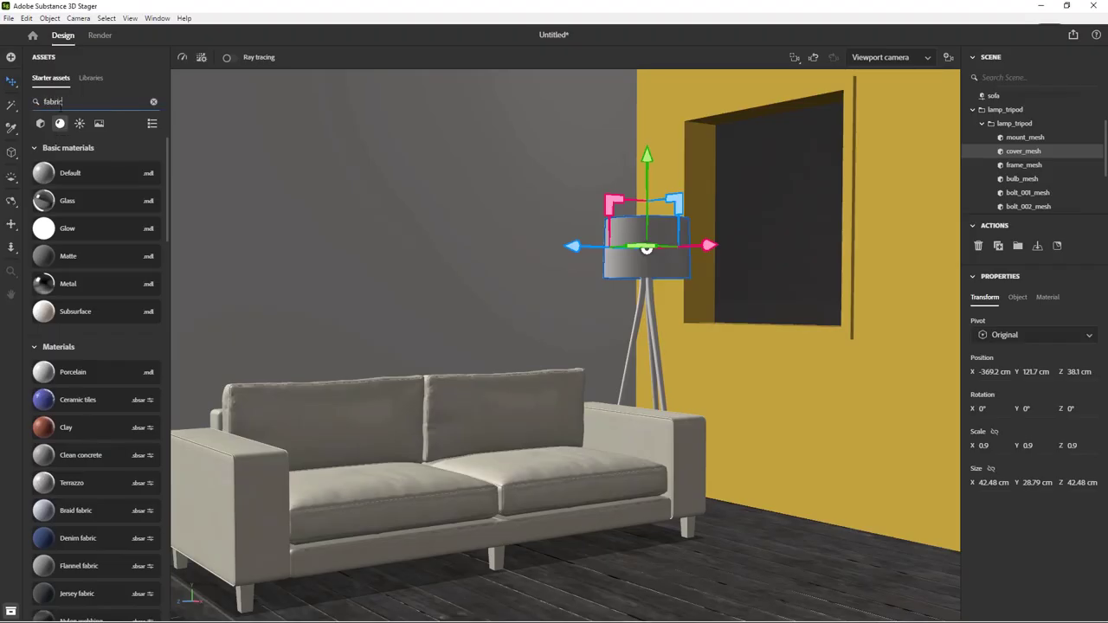
pyautogui.moveTo(46, 177); pyautogui.dragTo(644, 242)
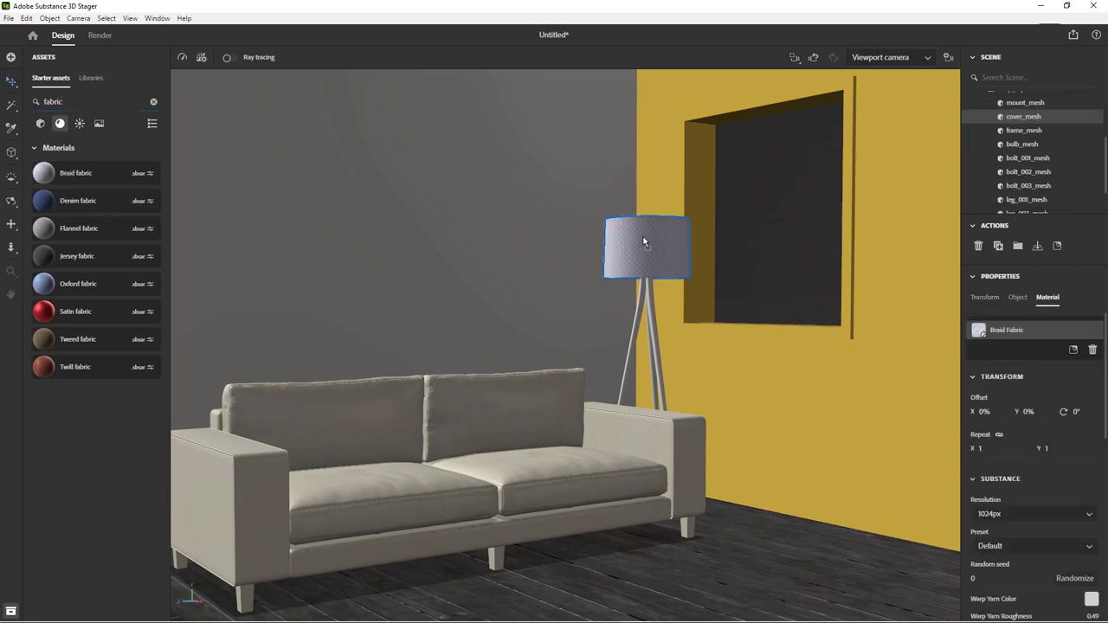
# - Change the lampshade fabric's second yarn color to a warm beige, RGB 201, 197, 166
pyautogui.scroll(-3, 1089, 565)
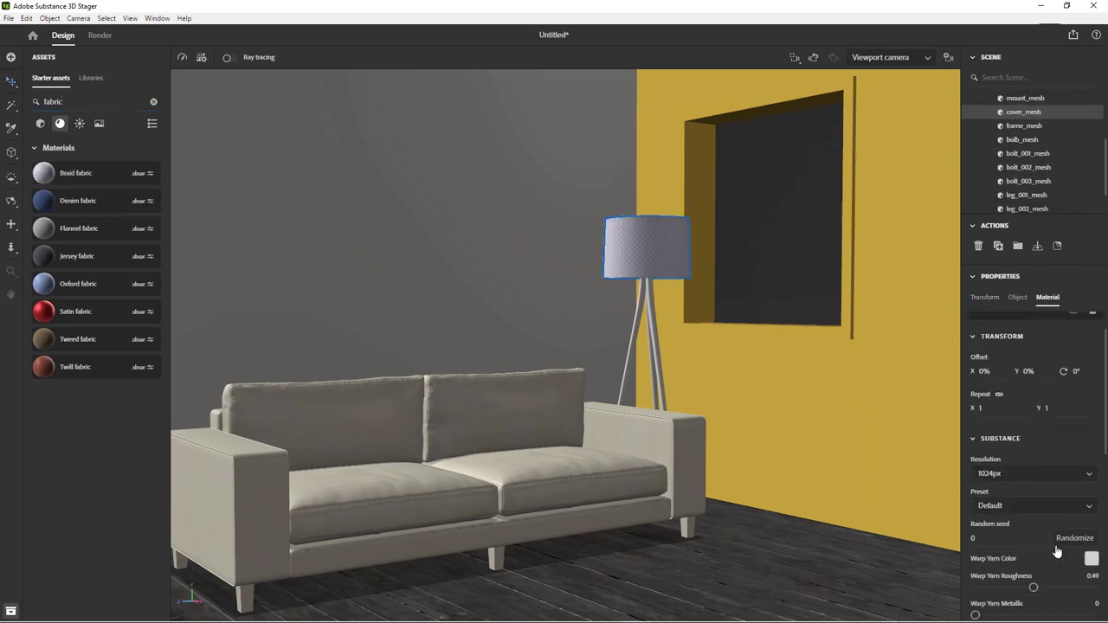
pyautogui.click(1090, 560)
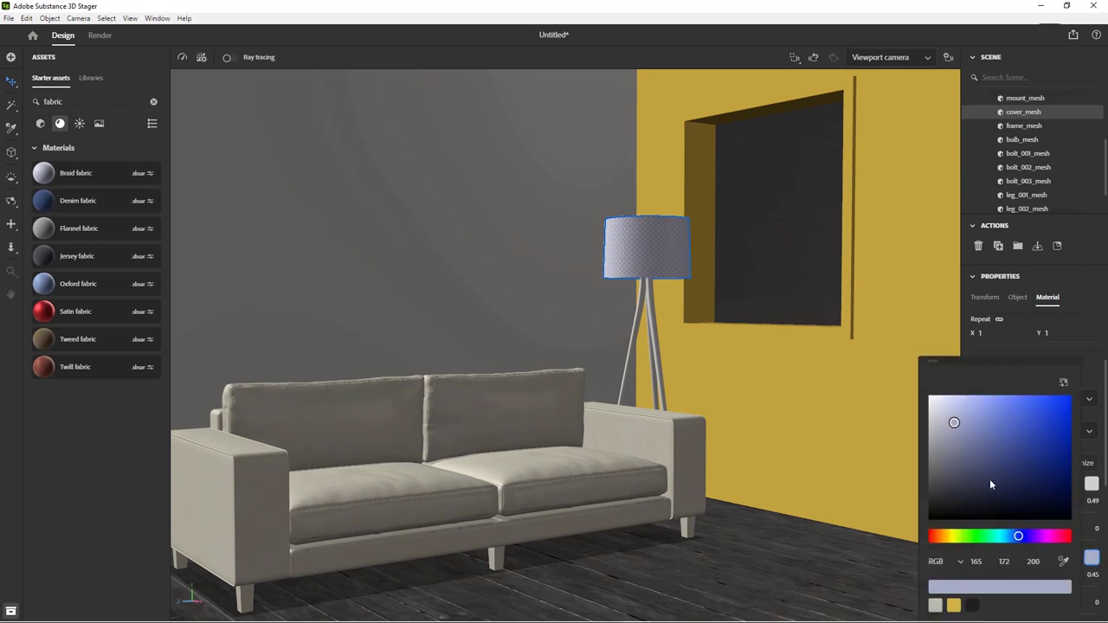
pyautogui.click(951, 537)
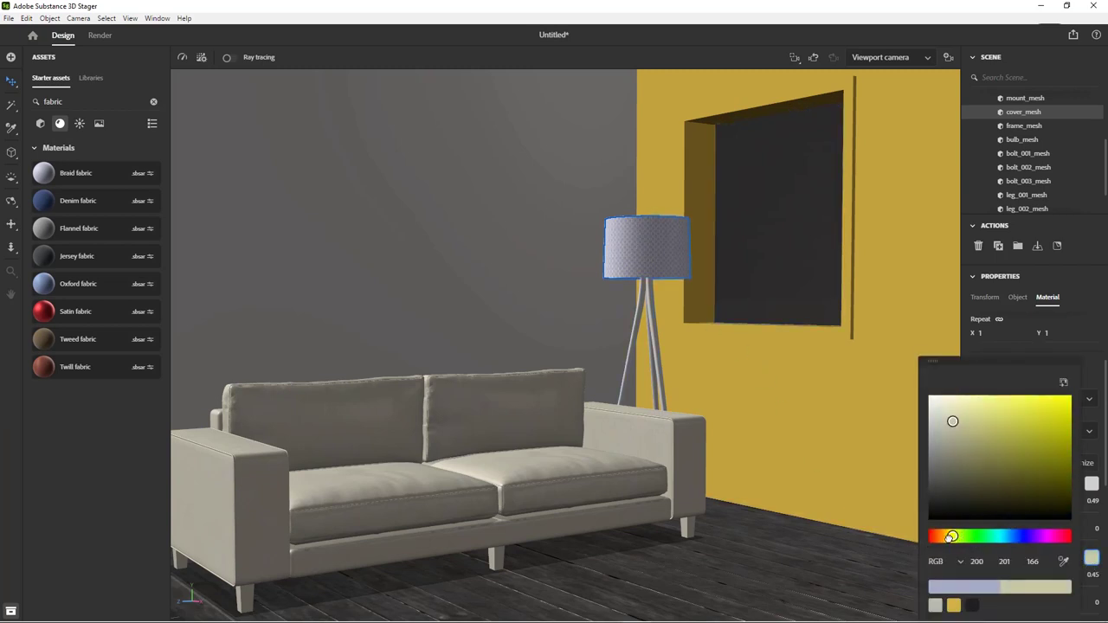
pyautogui.moveTo(952, 537); pyautogui.dragTo(950, 537)
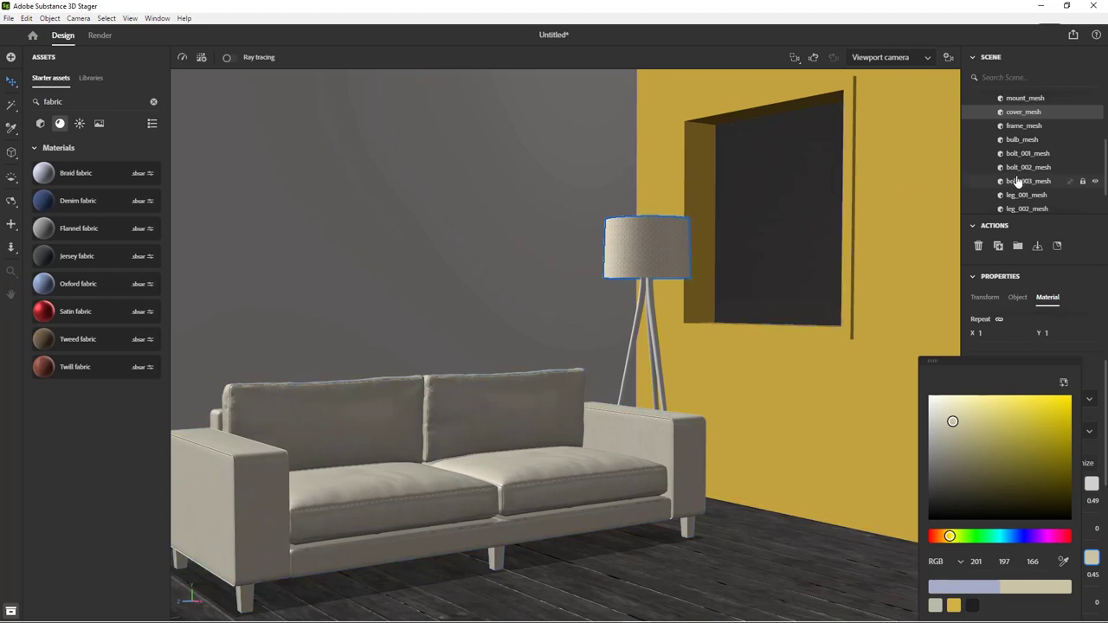
# - Select the lamp's leg_001_mesh and search the starter materials for wood
pyautogui.click(1015, 130)
pyautogui.click(1017, 139)
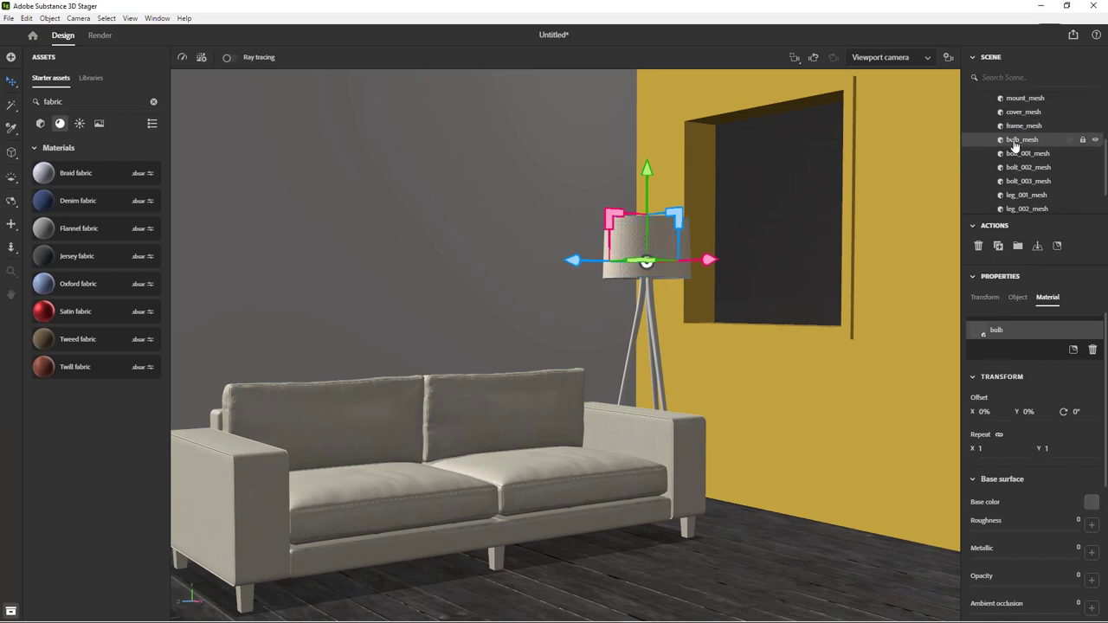
pyautogui.scroll(-1, 1015, 146)
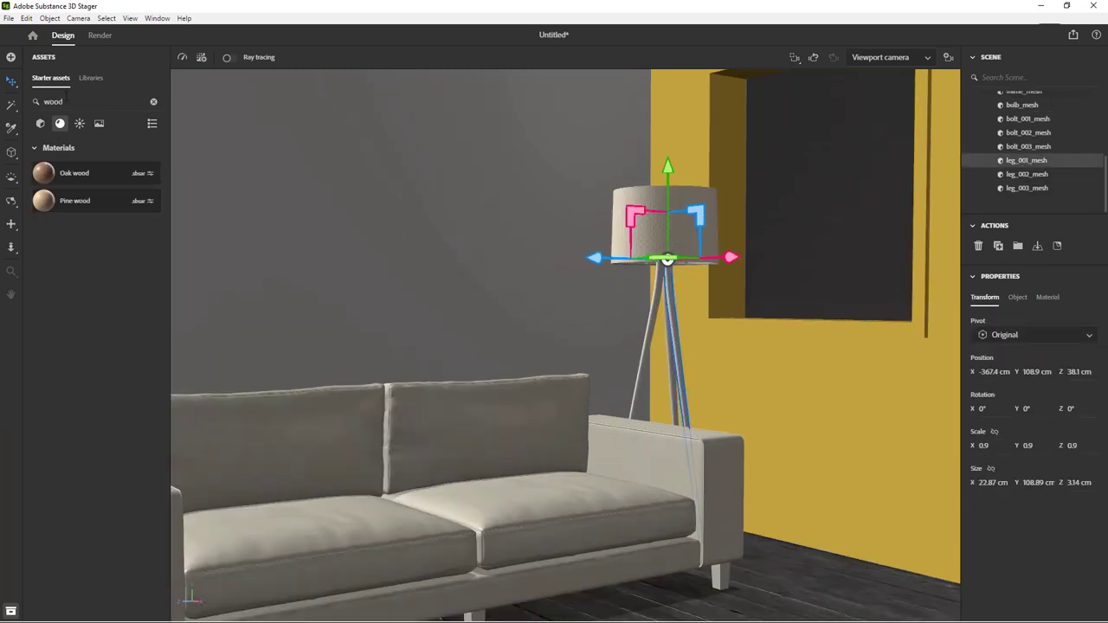
pyautogui.click(153, 101)
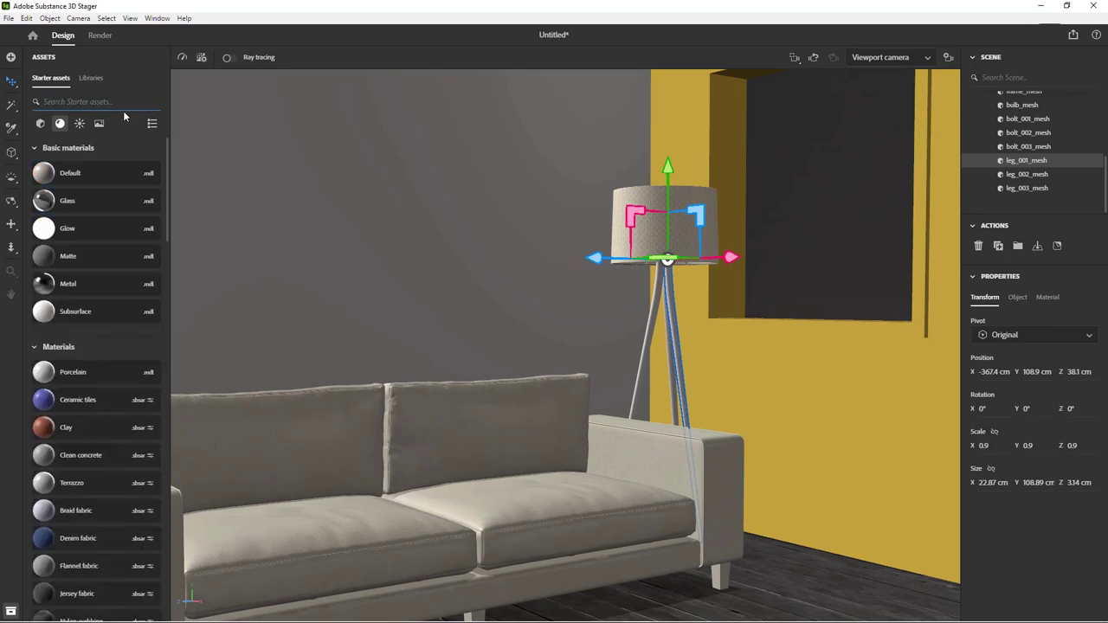
pyautogui.write('wood')
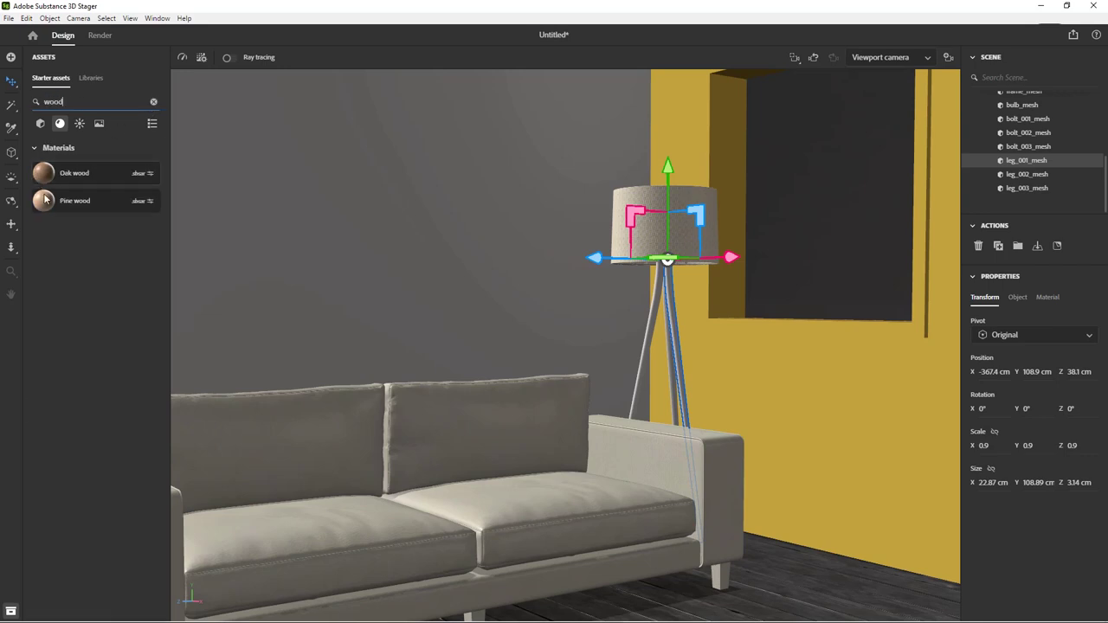
# - Apply the Oak wood material to the lamp's first leg, leg_001_mesh, and examine it in the viewport
pyautogui.moveTo(47, 180); pyautogui.dragTo(1024, 164)
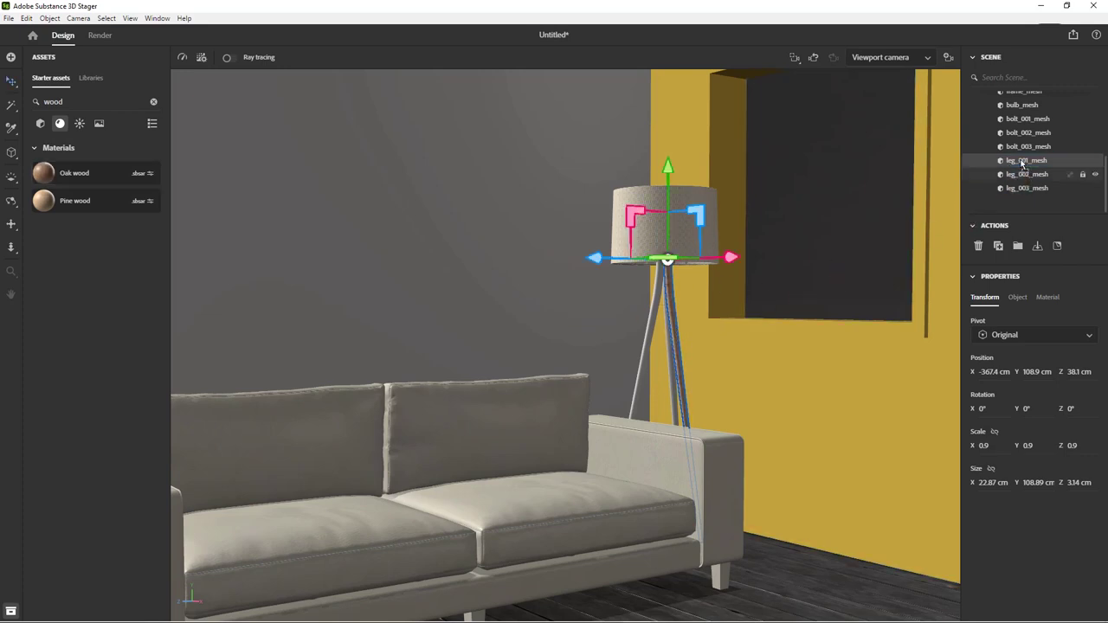
pyautogui.moveTo(664, 356); pyautogui.dragTo(767, 367, button='right')
pyautogui.scroll(5, 767, 367)
pyautogui.scroll(-3, 725, 388)
pyautogui.keyDown('alt'); pyautogui.moveTo(696, 386); pyautogui.dragTo(589, 362, button='right'); pyautogui.keyUp('alt')
pyautogui.moveTo(585, 378); pyautogui.dragTo(590, 356, button='middle')
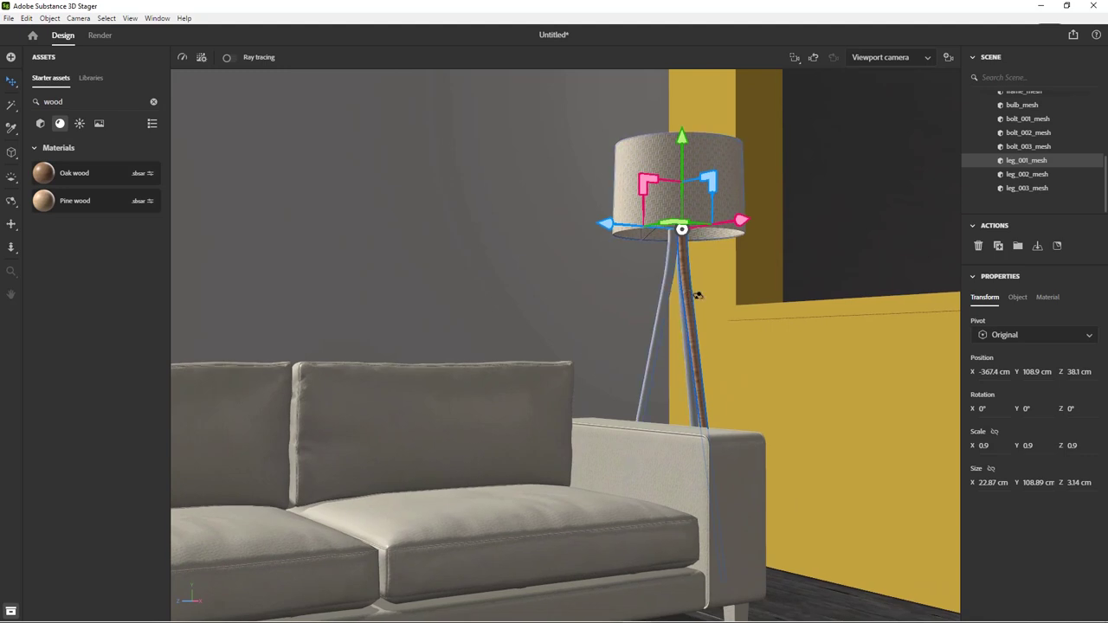
pyautogui.moveTo(693, 290); pyautogui.dragTo(710, 296, button='right')
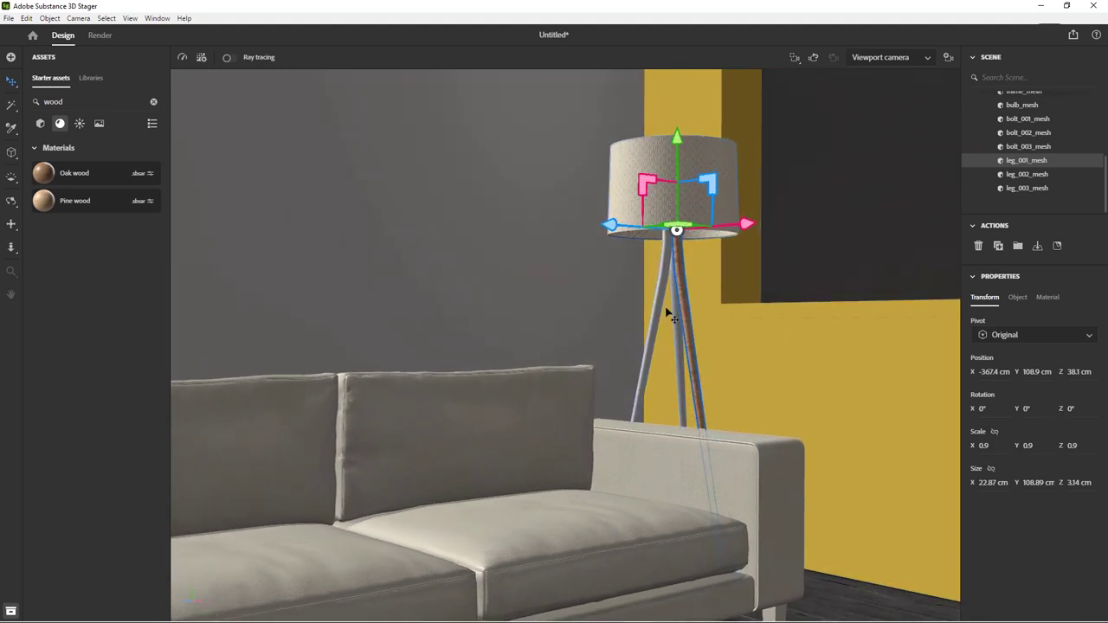
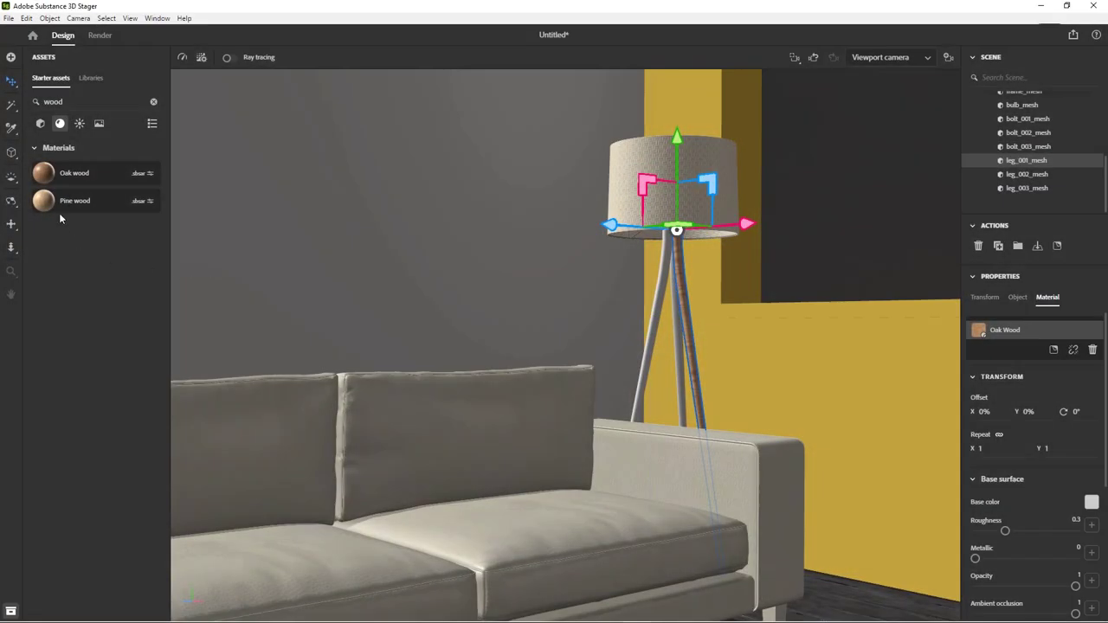
# - Apply the Pine wood material to the lamp's first leg and sample it with the Sampler tool
pyautogui.moveTo(47, 205); pyautogui.dragTo(1026, 174)
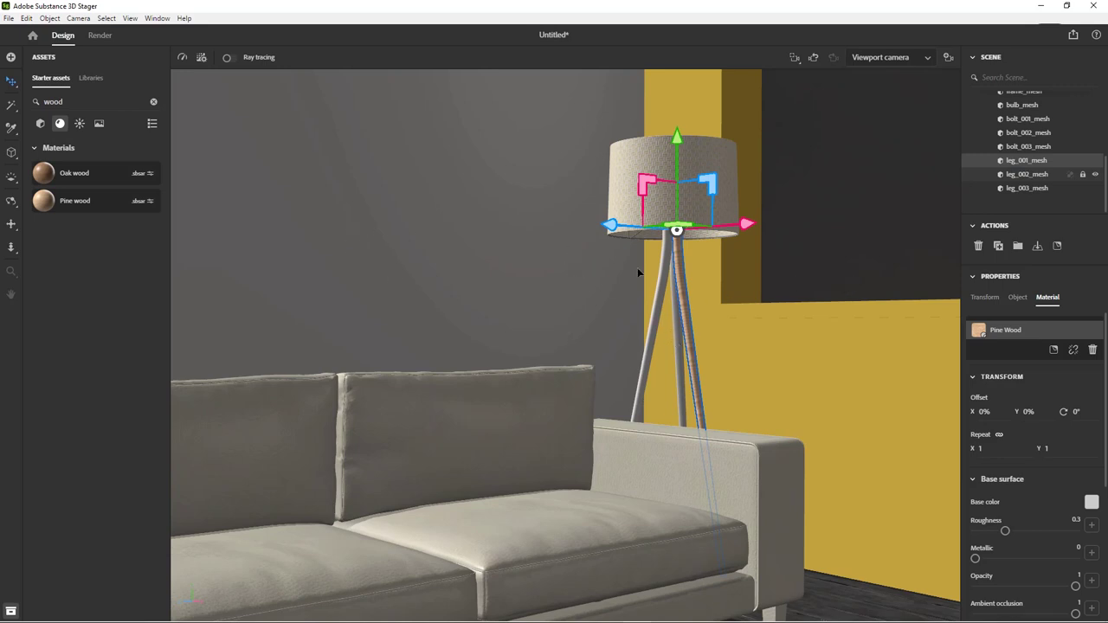
pyautogui.press('i')
pyautogui.press('v')
pyautogui.press('i')
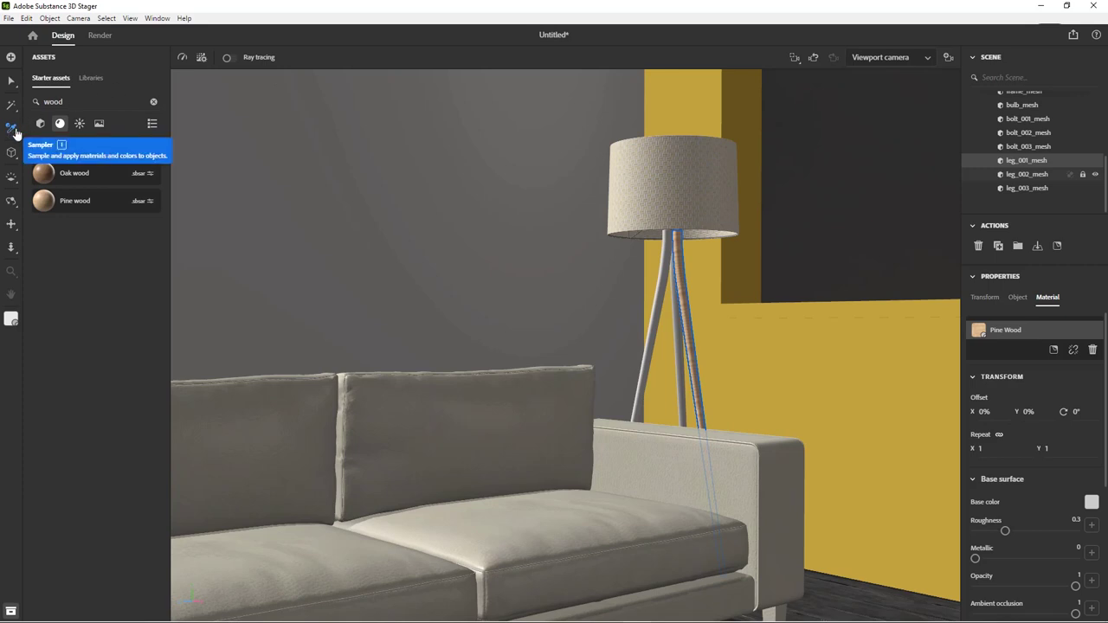
pyautogui.click(683, 264)
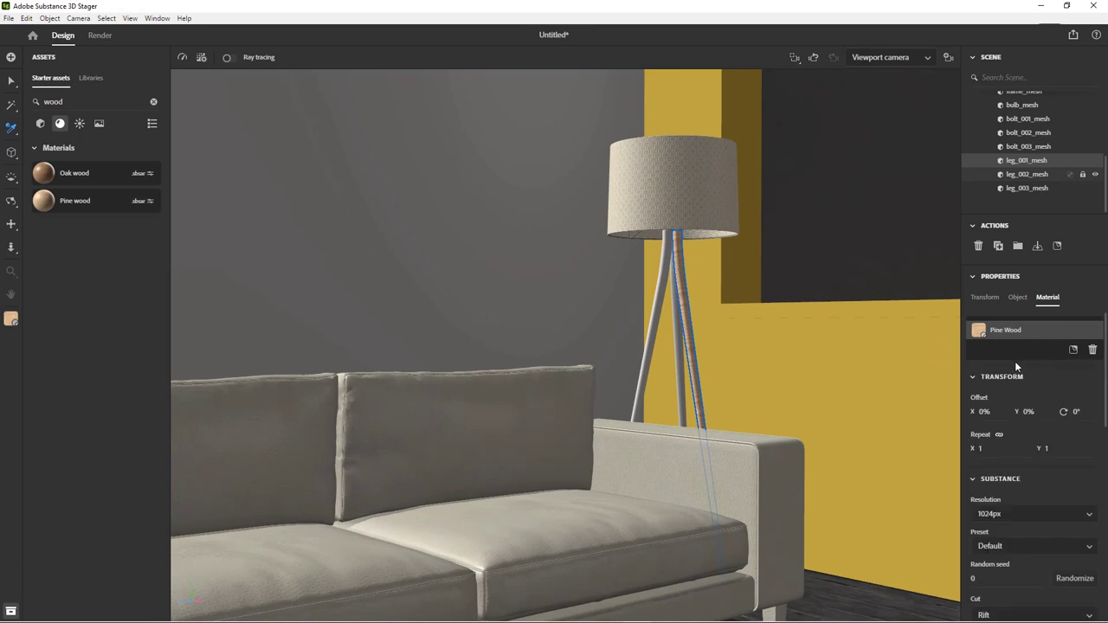
# - Apply the sampled Pine wood to the other two lamp legs, leg_002_mesh and leg_003_mesh
pyautogui.scroll(10, 611, 286)
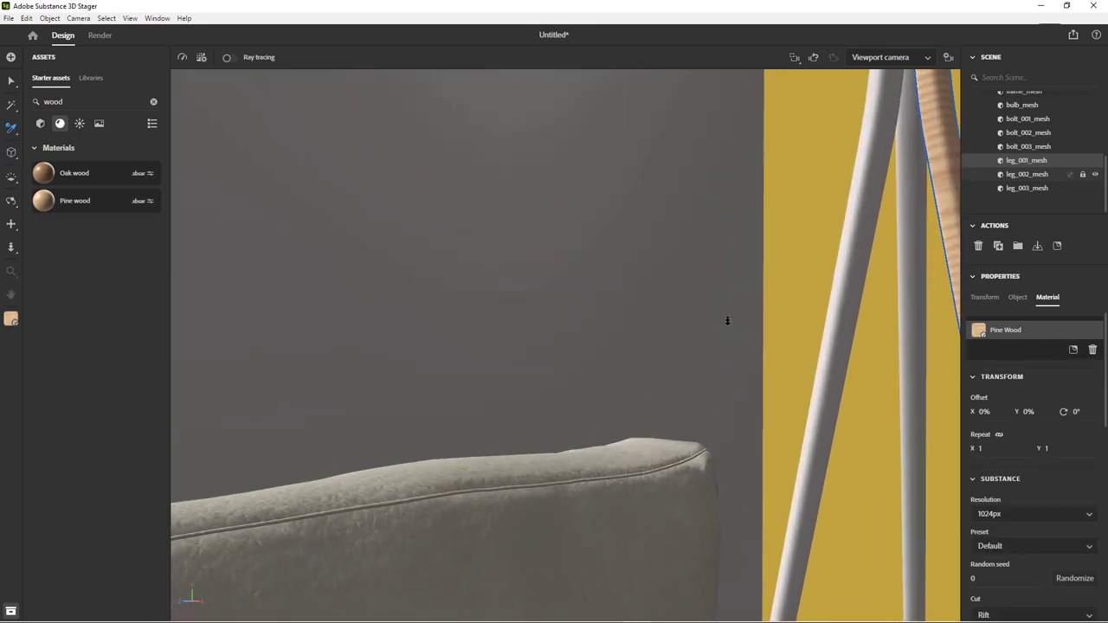
pyautogui.moveTo(488, 348); pyautogui.dragTo(528, 348, button='middle')
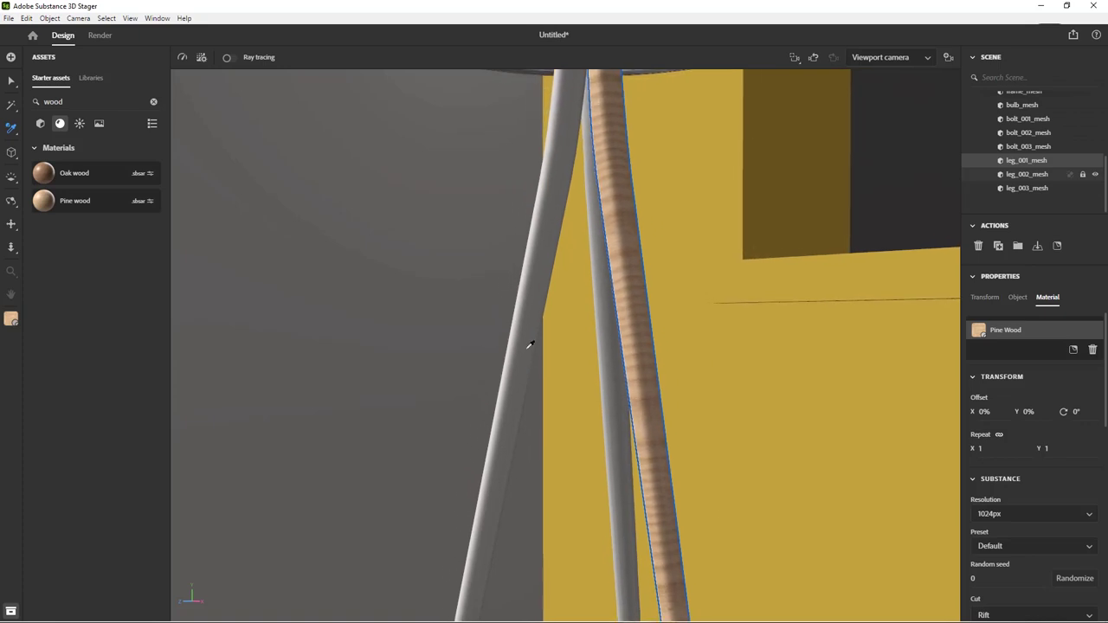
pyautogui.click(606, 359)
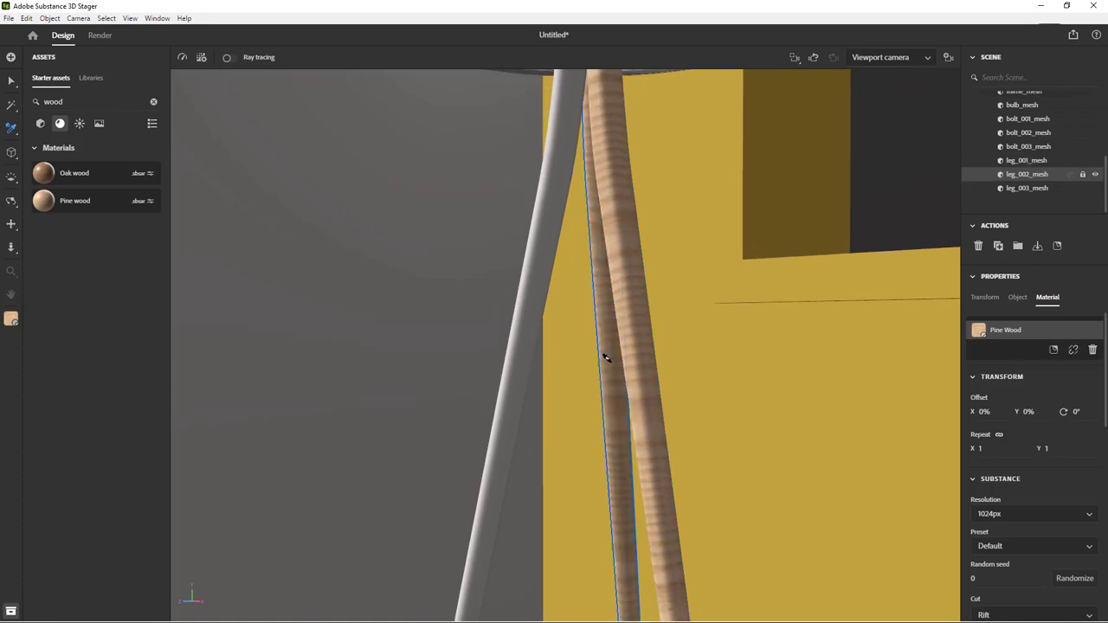
pyautogui.click(512, 332)
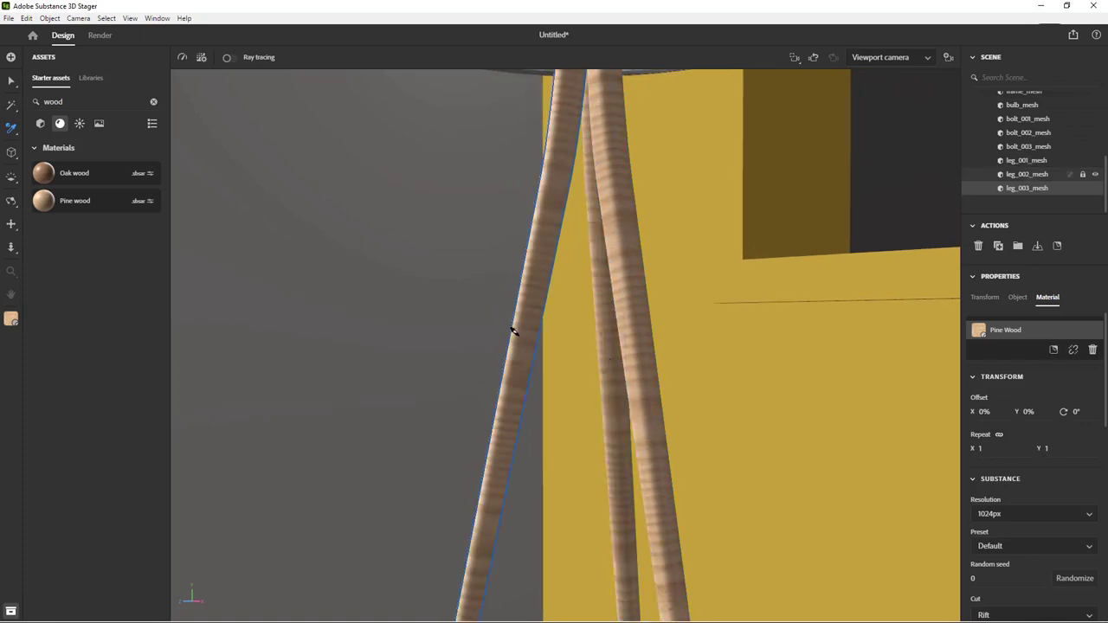
# - Turn on ray tracing and examine the wood grain on the lamp legs
pyautogui.scroll(-5, 515, 331)
pyautogui.scroll(-2, 523, 331)
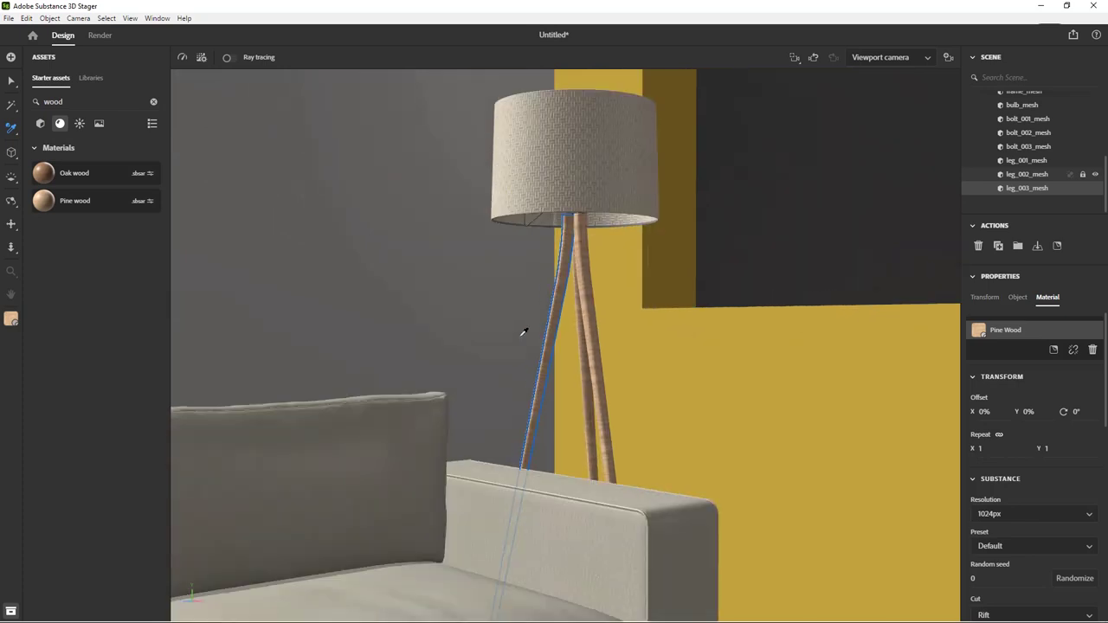
pyautogui.scroll(-2, 532, 342)
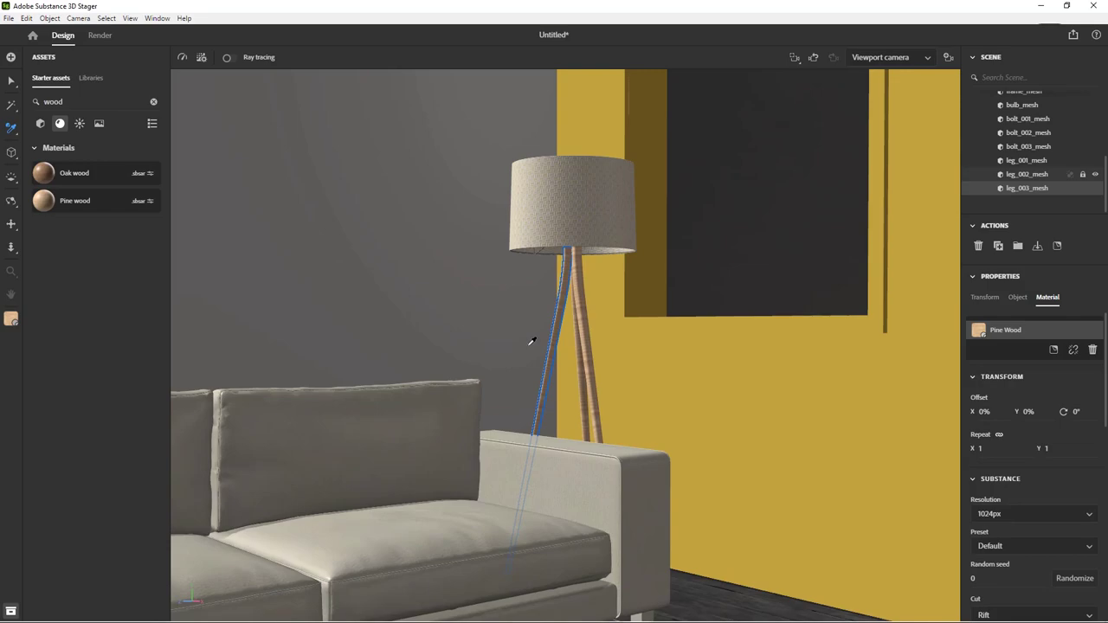
pyautogui.click(227, 58)
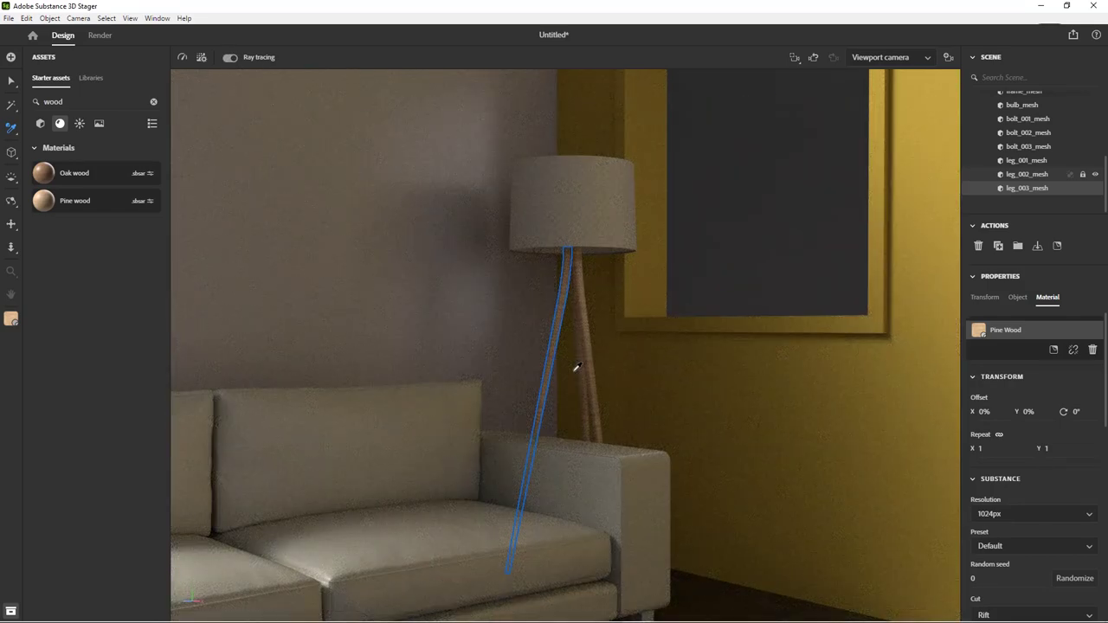
pyautogui.scroll(3, 576, 368)
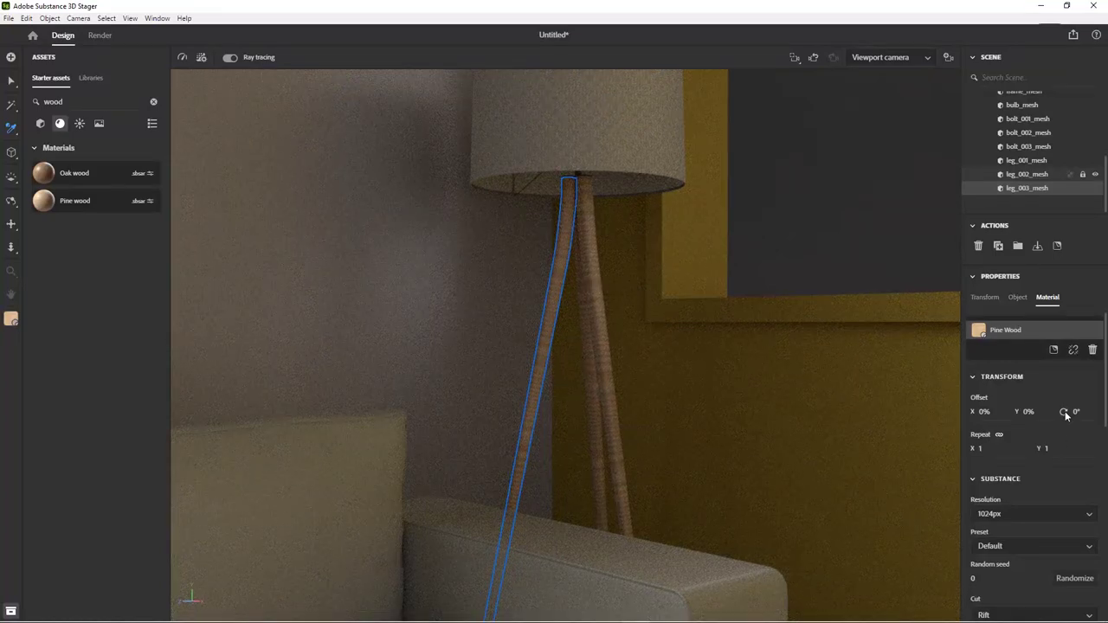
# - Set the Pine wood texture rotation to 90° and check the grain direction on all three lamp legs
pyautogui.click(1075, 413)
pyautogui.write('90')
pyautogui.press('Return')
pyautogui.click(1027, 175)
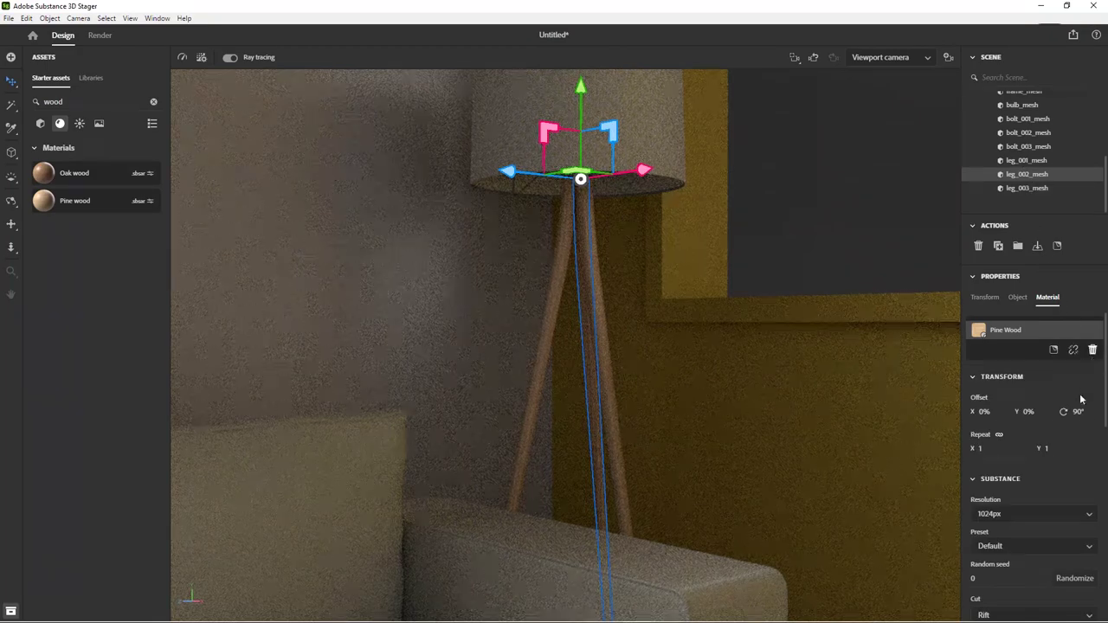
pyautogui.click(1032, 163)
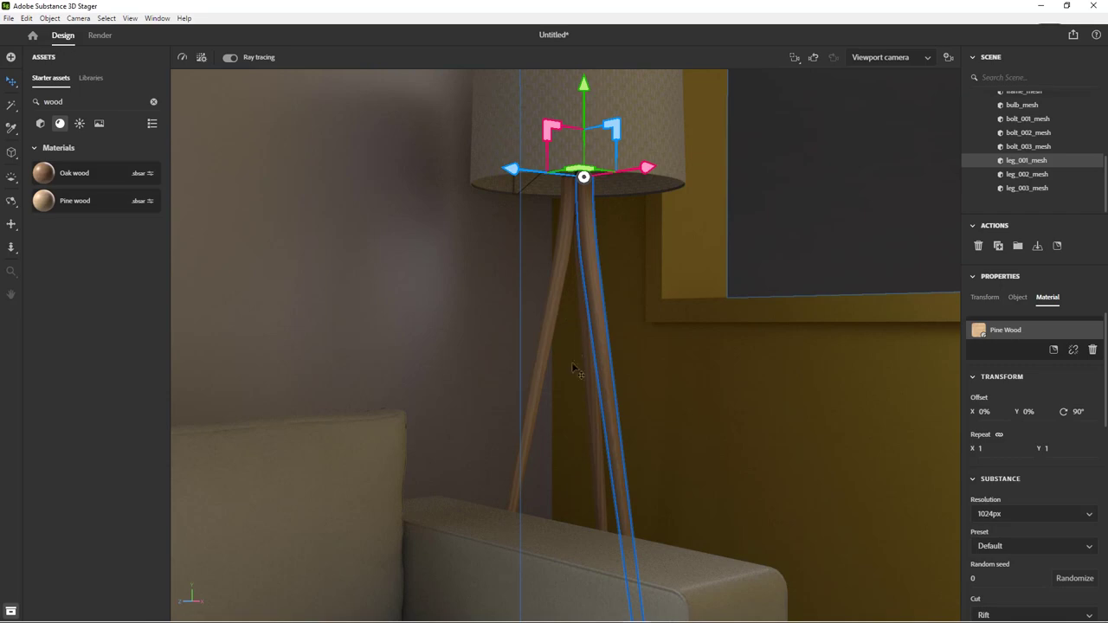
pyautogui.scroll(3, 573, 368)
pyautogui.moveTo(572, 368); pyautogui.dragTo(705, 359, button='right')
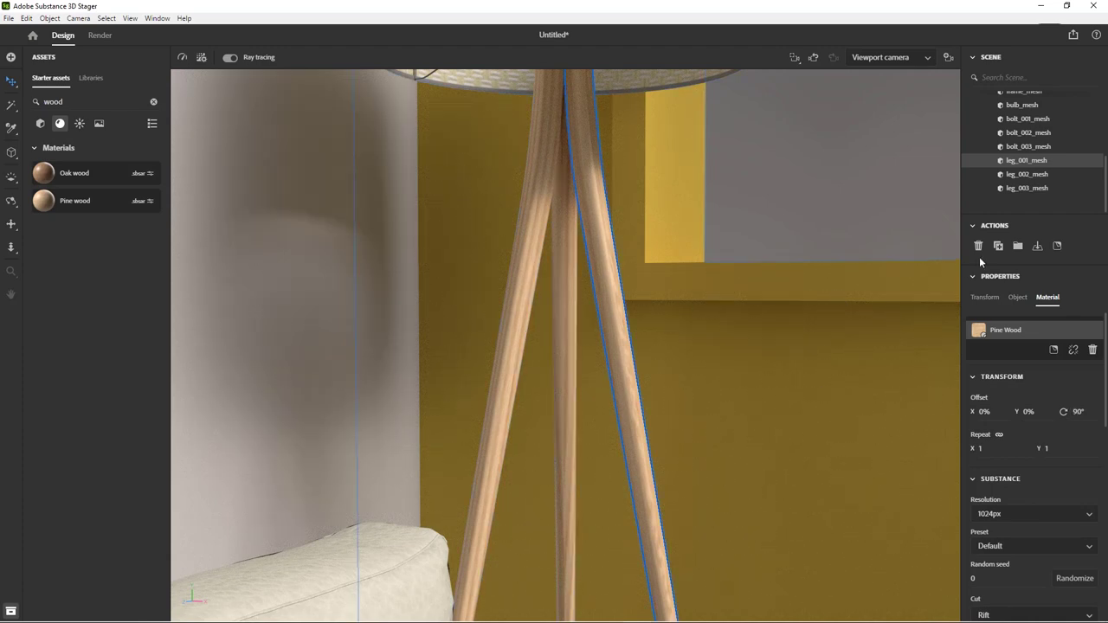
pyautogui.click(1030, 175)
pyautogui.click(1030, 188)
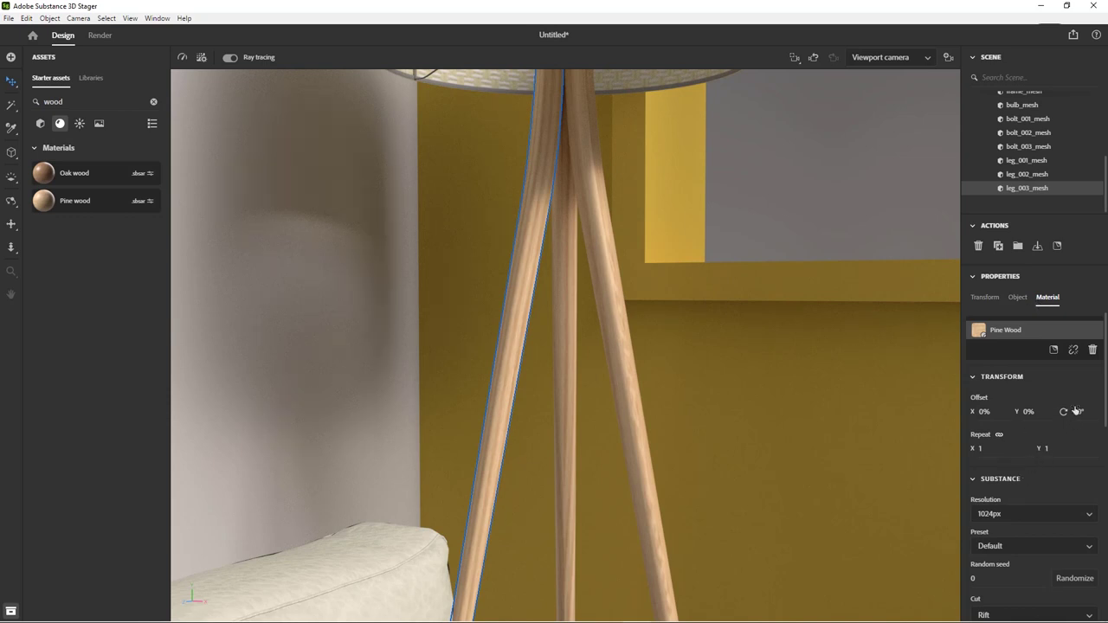
# - Switch the lamp legs' Pine wood to the Sanded SPF preset and change its texture resolution
pyautogui.scroll(-10, 648, 240)
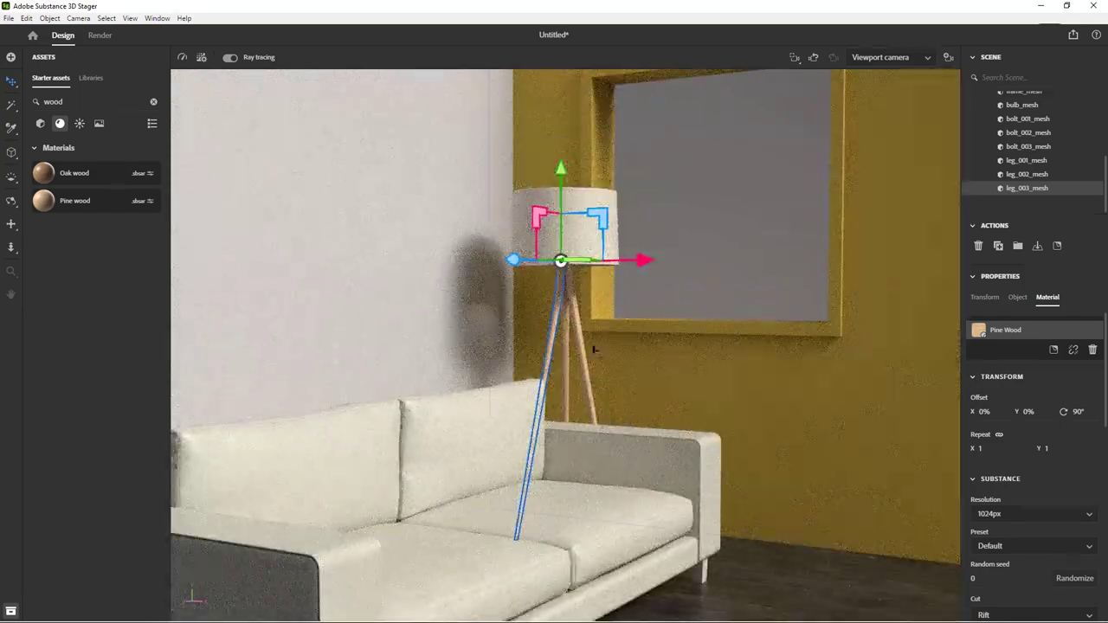
pyautogui.moveTo(537, 445); pyautogui.dragTo(504, 433, button='right')
pyautogui.moveTo(503, 434); pyautogui.dragTo(548, 393, button='middle')
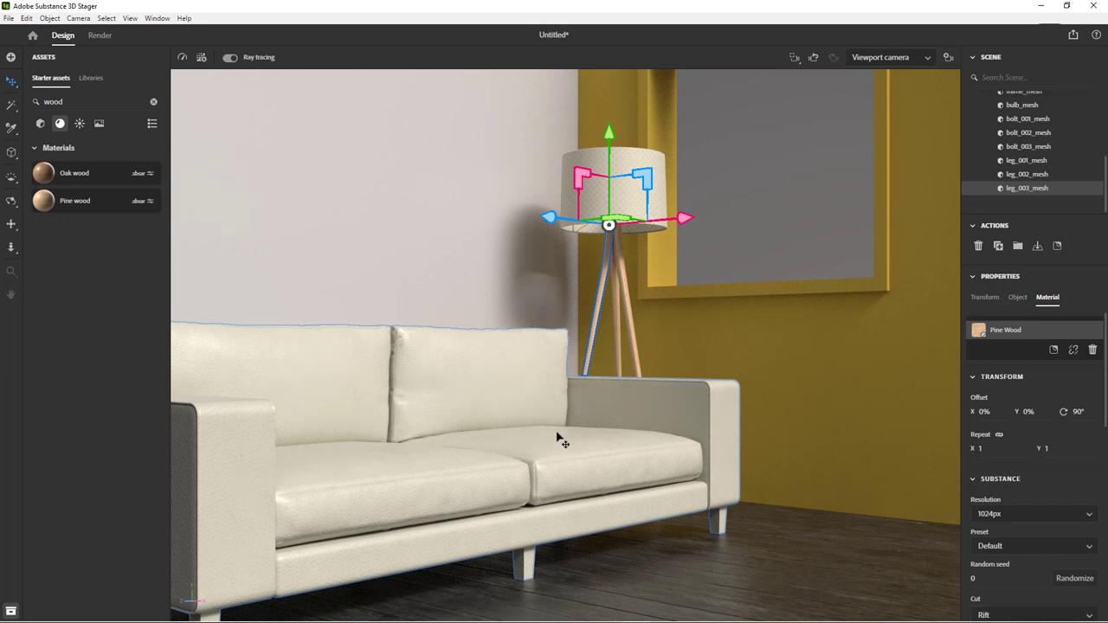
pyautogui.click(1007, 546)
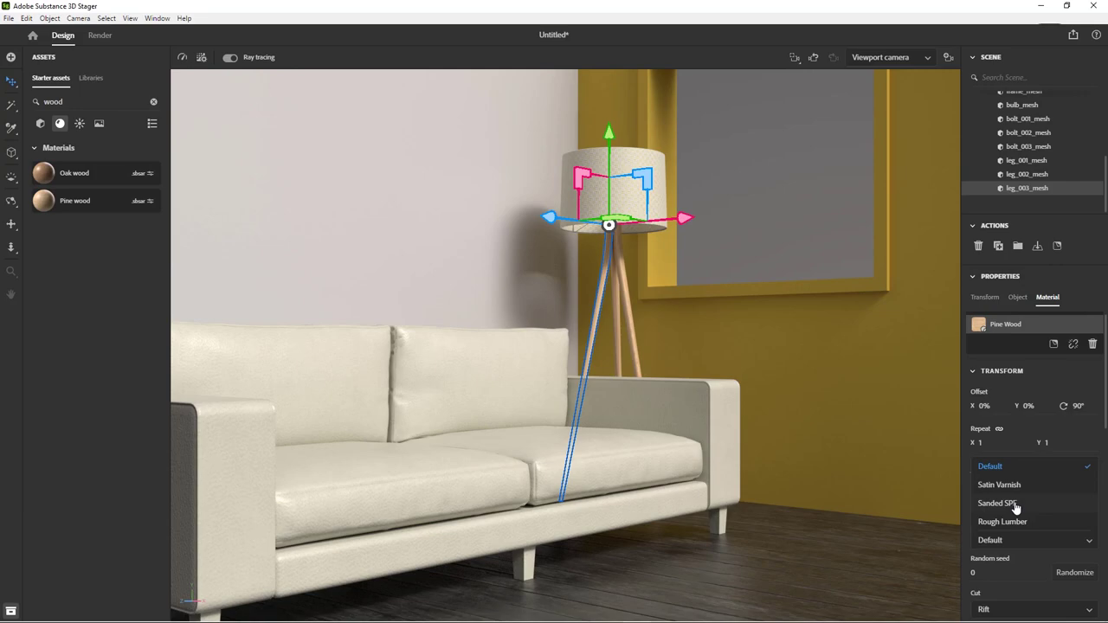
pyautogui.click(998, 503)
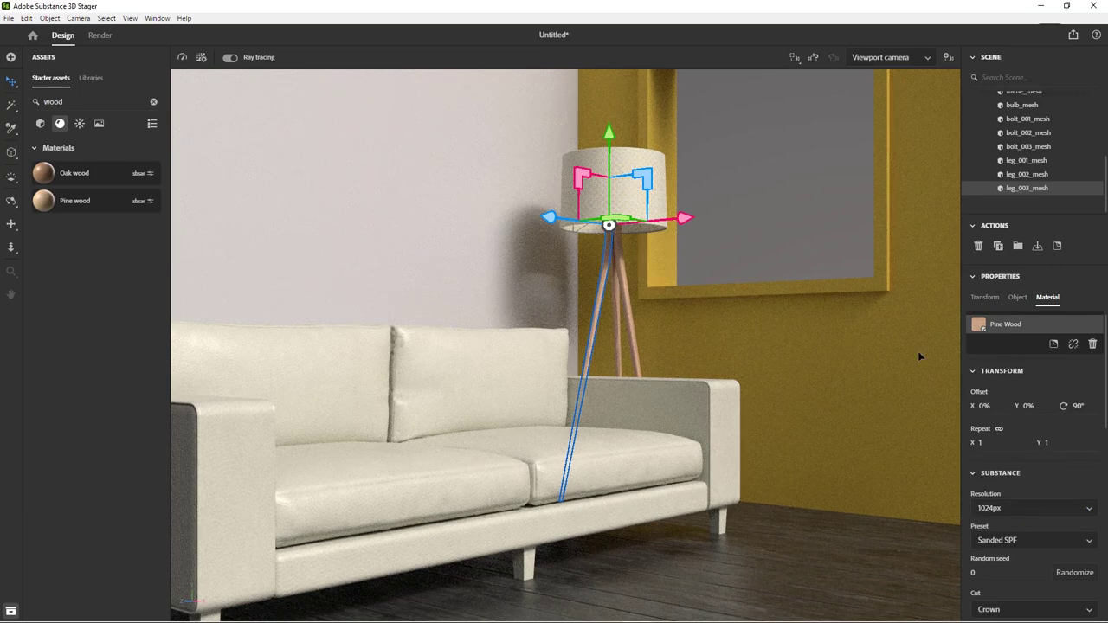
pyautogui.click(998, 511)
pyautogui.click(997, 582)
# - Set the resolution of the sofa's Natural Buffalo Leather material to 2048px
pyautogui.click(429, 385)
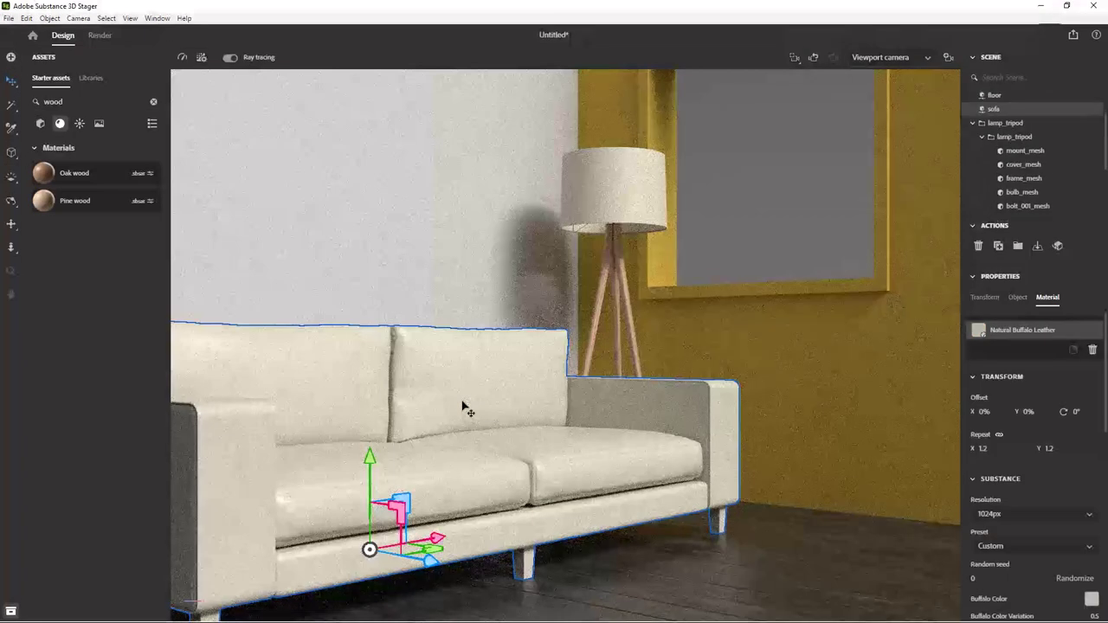
pyautogui.click(1005, 514)
pyautogui.click(996, 588)
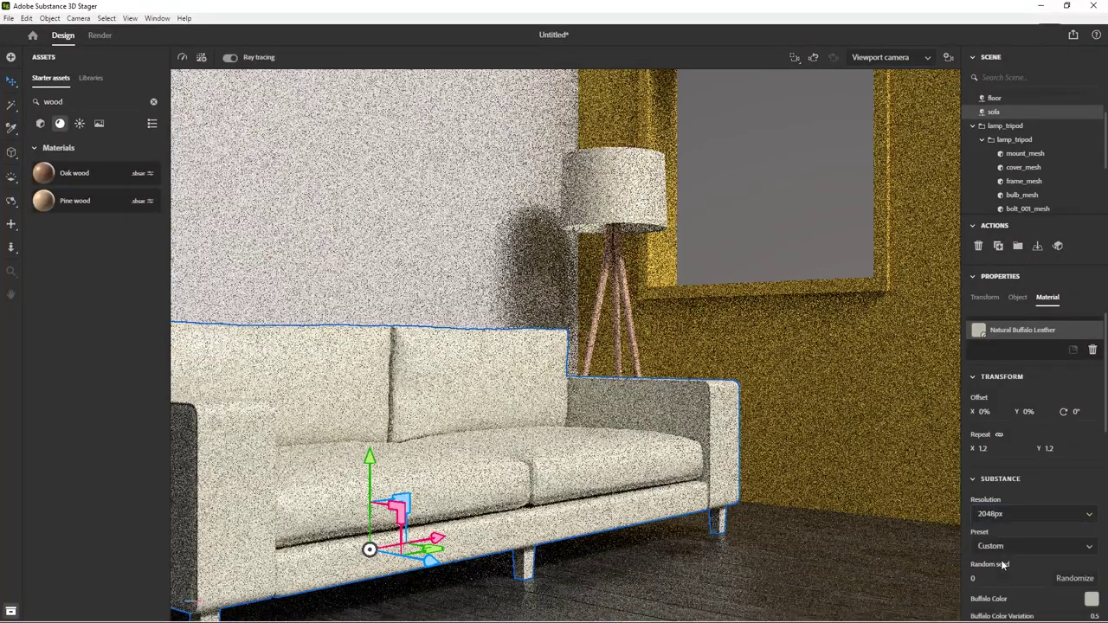
pyautogui.click(998, 548)
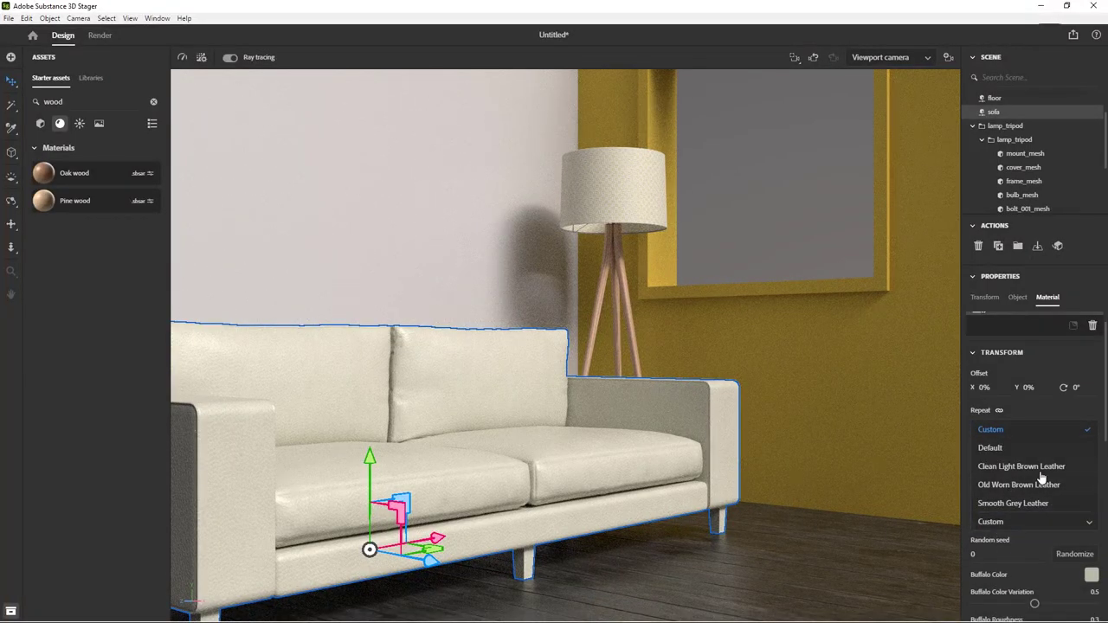
pyautogui.click(1070, 473)
pyautogui.scroll(-4, 1005, 572)
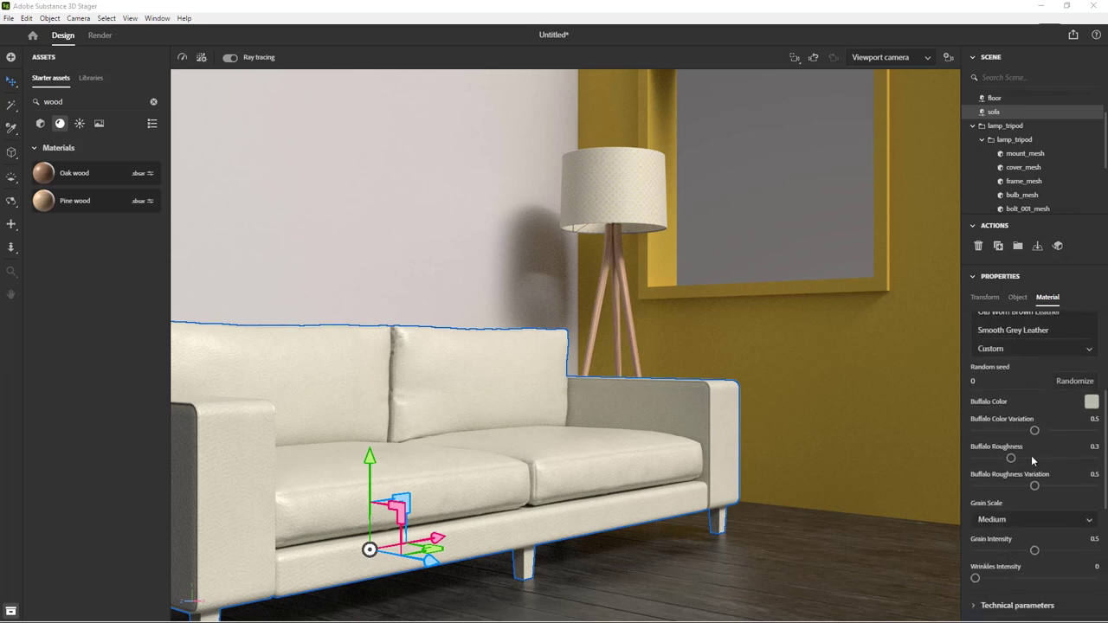
pyautogui.scroll(-4, 1032, 489)
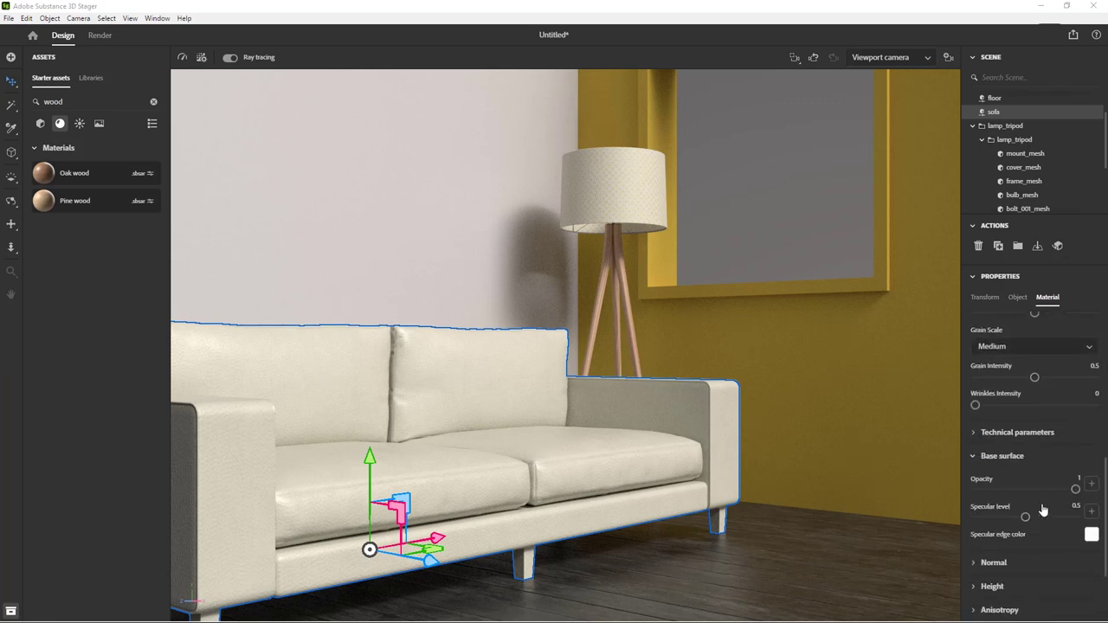
pyautogui.scroll(-2, 1042, 509)
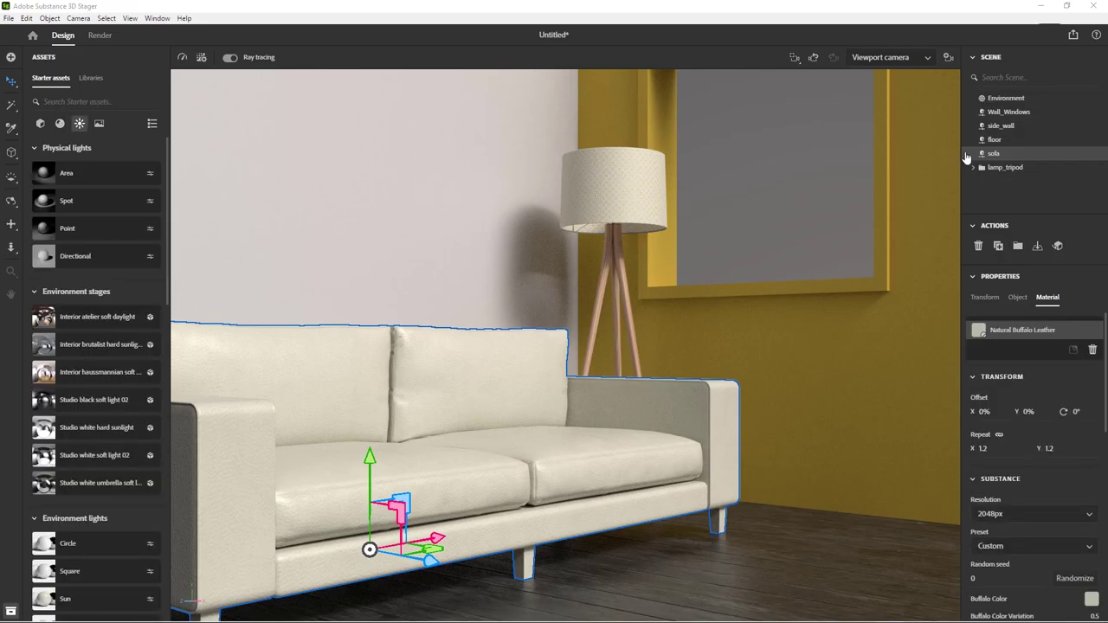
# - Group Wall_Windows and side_wall together and name the group wall_GRP
pyautogui.click(998, 114)
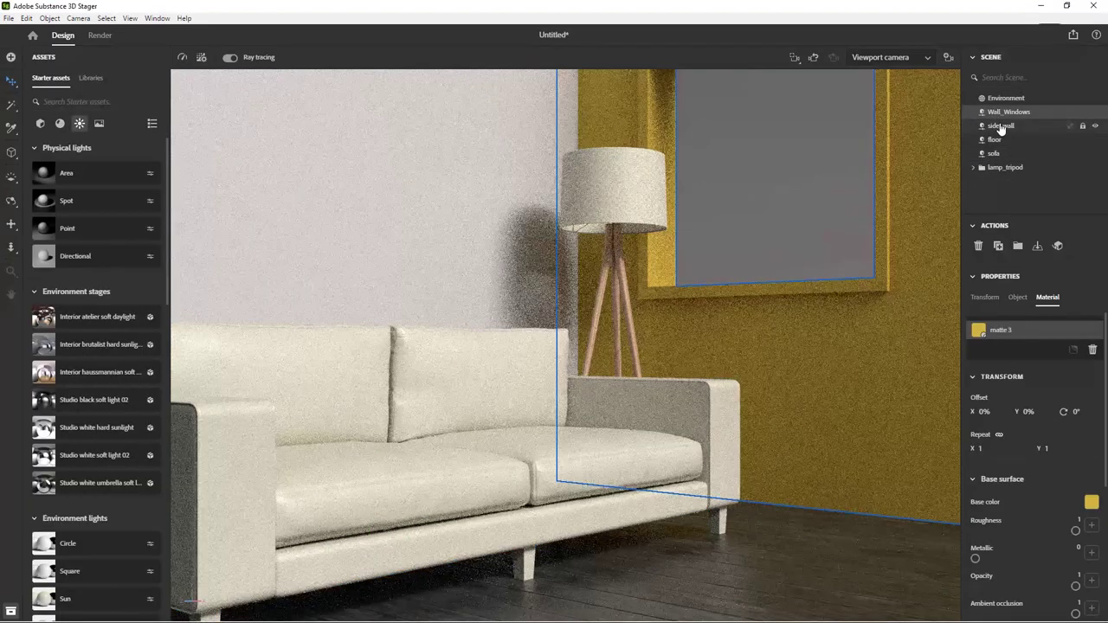
pyautogui.keyDown('shift'); pyautogui.click(1000, 127); pyautogui.keyUp('shift')
pyautogui.hotkey('ctrl', 'g')
pyautogui.doubleClick(1004, 116)
pyautogui.write('wall_')
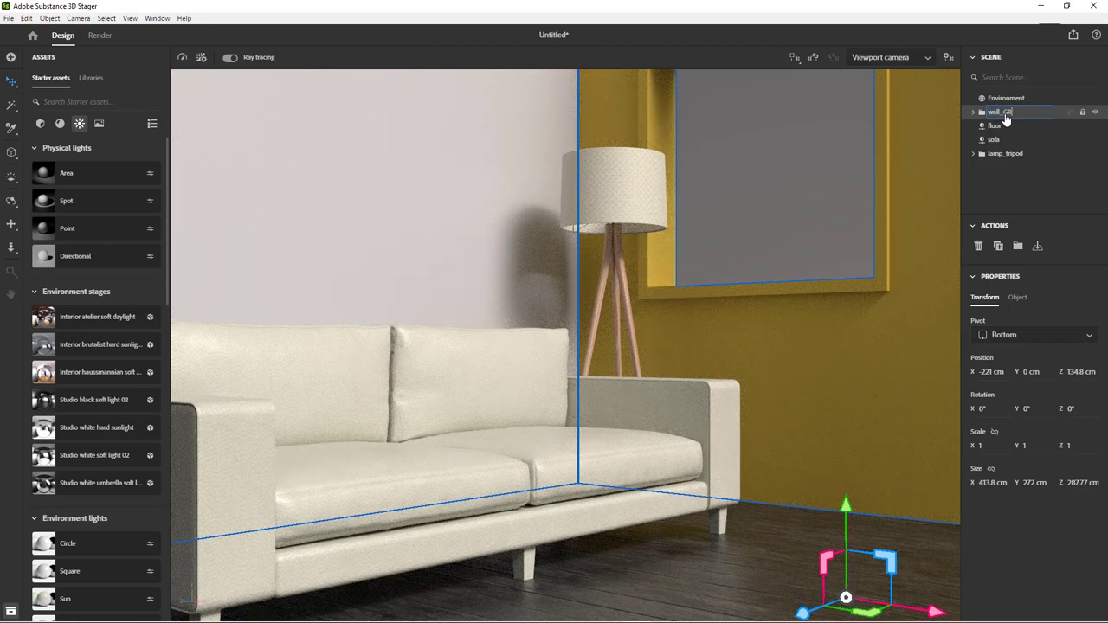
pyautogui.press('Return')
pyautogui.click(993, 140)
pyautogui.click(1005, 153)
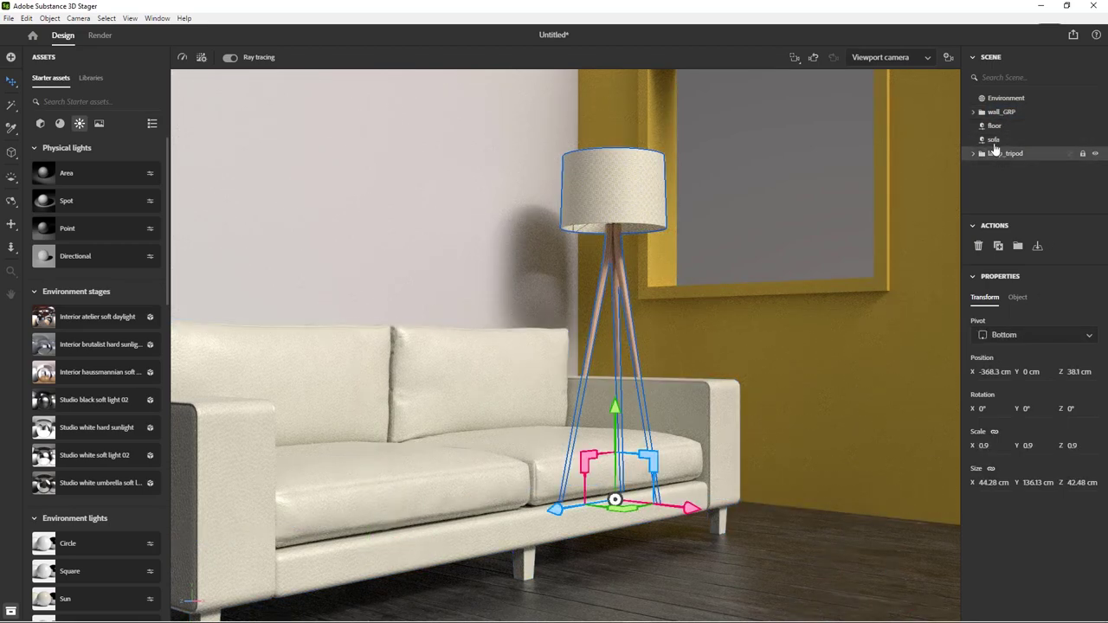
pyautogui.click(992, 141)
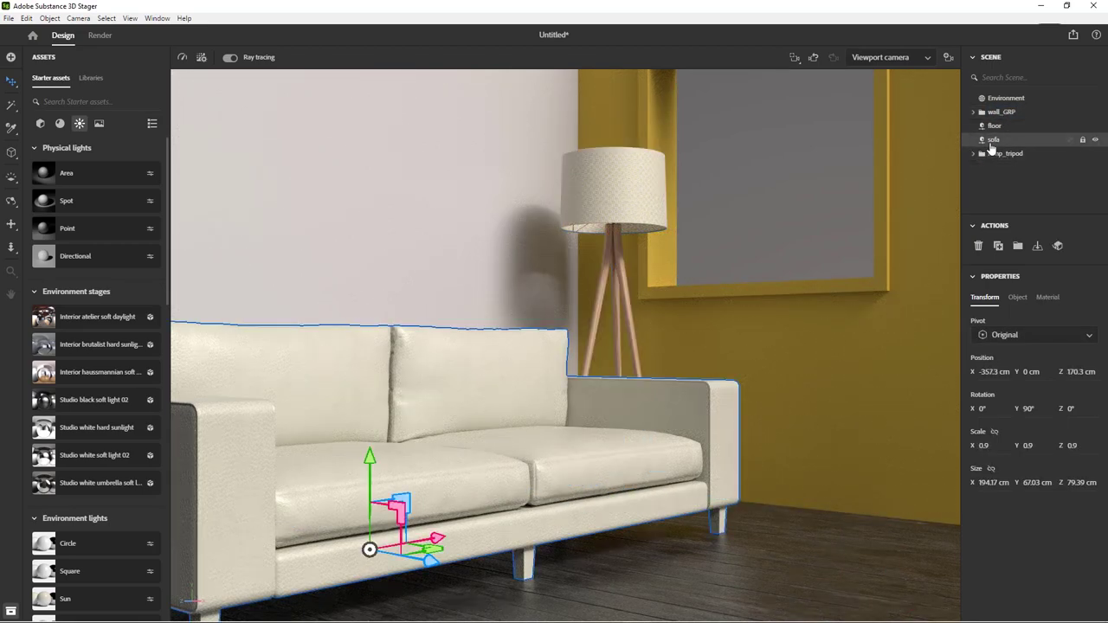
# - Add the Simple shelf model from the starter assets to the scene
pyautogui.click(40, 123)
pyautogui.scroll(-10, 66, 354)
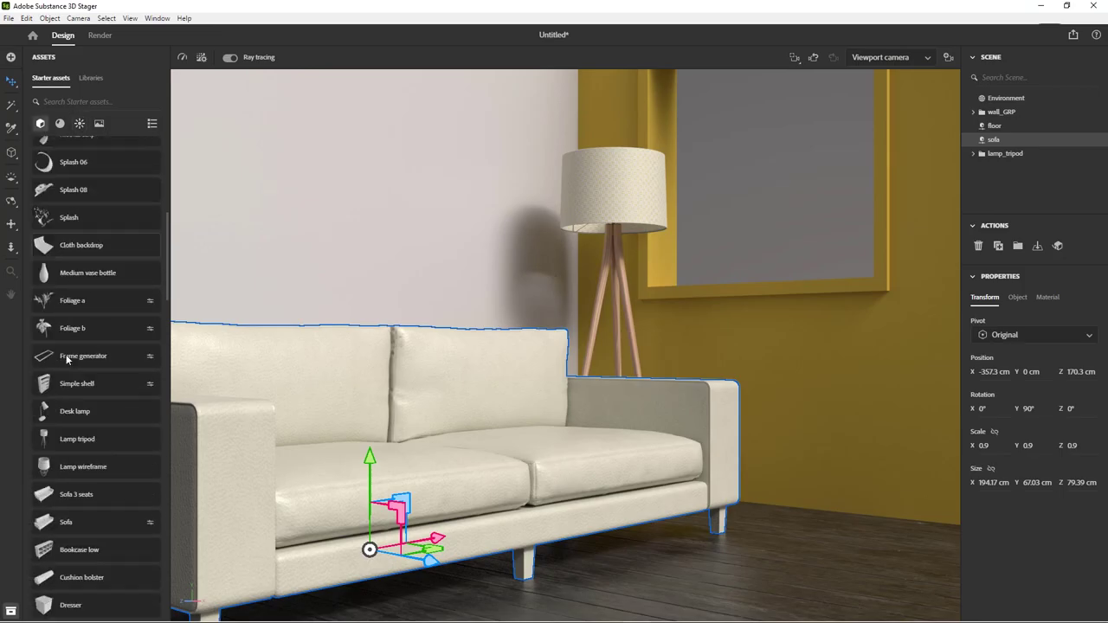
pyautogui.scroll(-2, 67, 360)
pyautogui.click(61, 328)
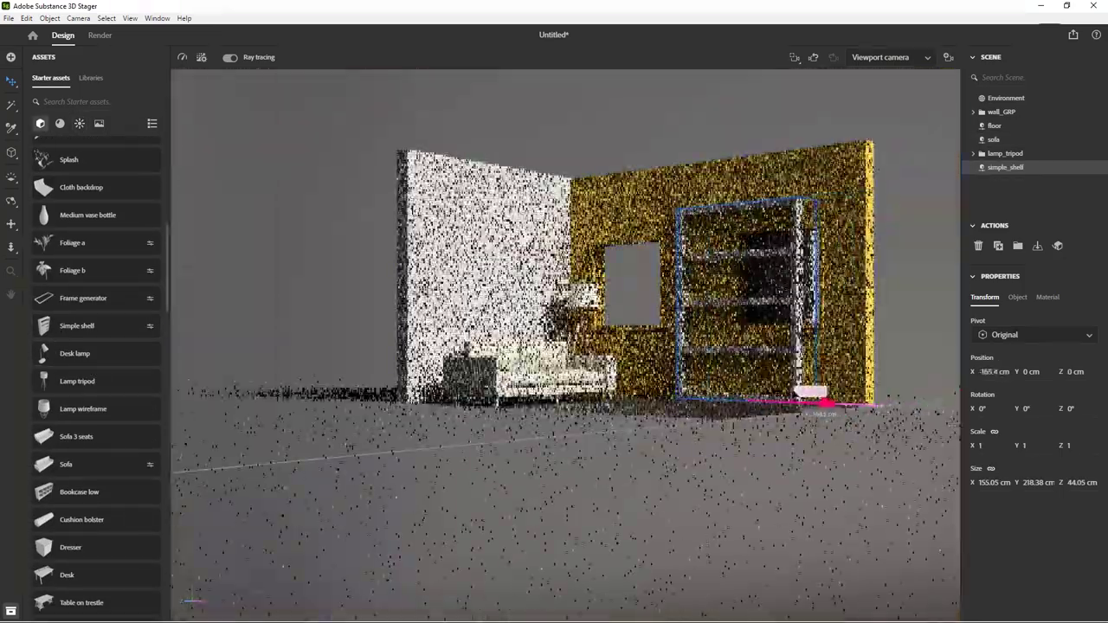
# - Slide the shelf along the yellow wall and forward to about Z 32 cm, to stand beside the lamp and sofa
pyautogui.moveTo(827, 403); pyautogui.dragTo(811, 403)
pyautogui.moveTo(658, 364); pyautogui.dragTo(563, 407, button='right')
pyautogui.scroll(5, 545, 364)
pyautogui.scroll(-3, 545, 363)
pyautogui.moveTo(745, 465); pyautogui.dragTo(708, 473)
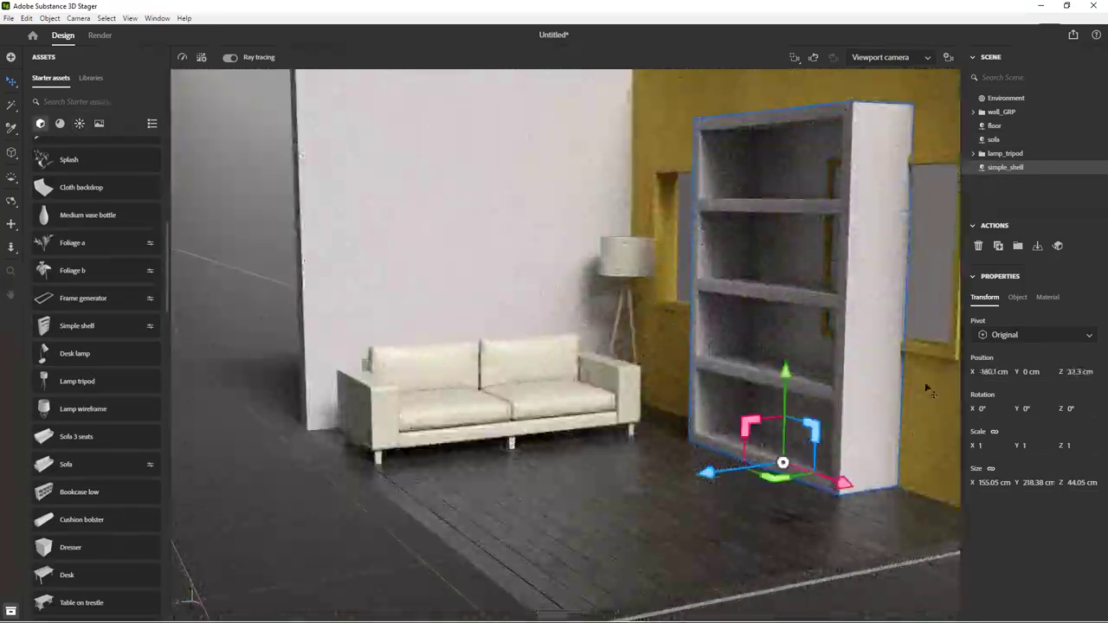
# - Make the shelf smaller through its object parameters and turn off ray tracing
pyautogui.click(1017, 297)
pyautogui.moveTo(1002, 360)
pyautogui.mouseDown()
pyautogui.moveTo(1016, 360)
pyautogui.moveTo(1002, 359)
pyautogui.moveTo(1007, 386)
pyautogui.moveTo(993, 387)
pyautogui.moveTo(1016, 411)
pyautogui.moveTo(1000, 409)
pyautogui.mouseUp()
pyautogui.click(230, 57)
# - Add the Medium vase bottle model to the scene and move it to the front of the shelf
pyautogui.scroll(5, 840, 404)
pyautogui.moveTo(841, 404); pyautogui.dragTo(841, 372, button='right')
pyautogui.moveTo(841, 373); pyautogui.dragTo(675, 408, button='middle')
pyautogui.scroll(-2, 675, 408)
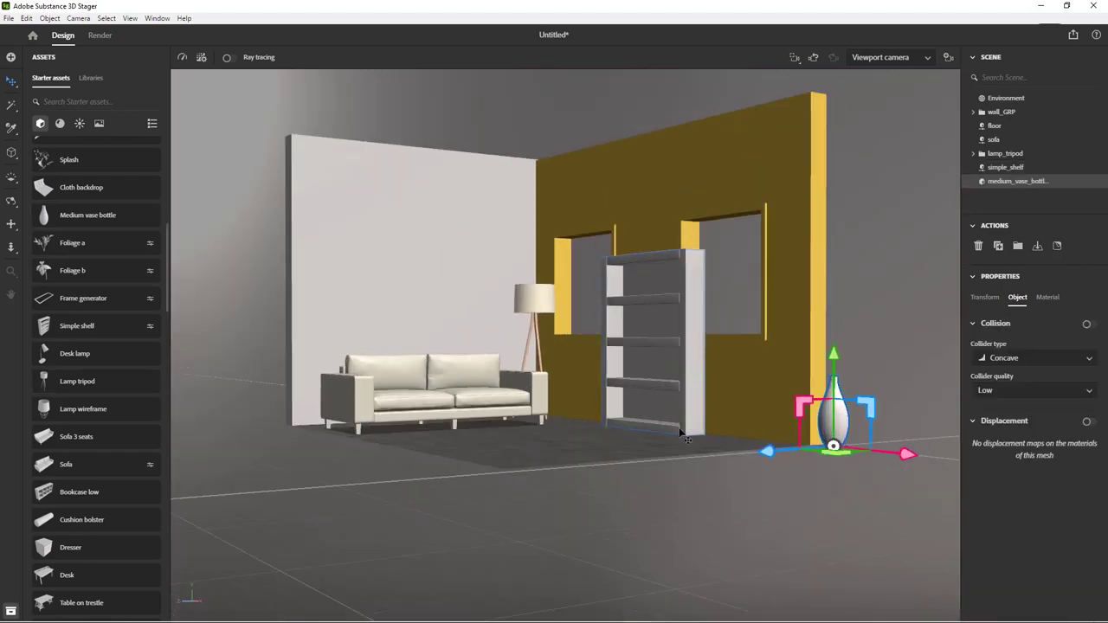
pyautogui.moveTo(831, 414); pyautogui.dragTo(599, 405)
pyautogui.click(985, 297)
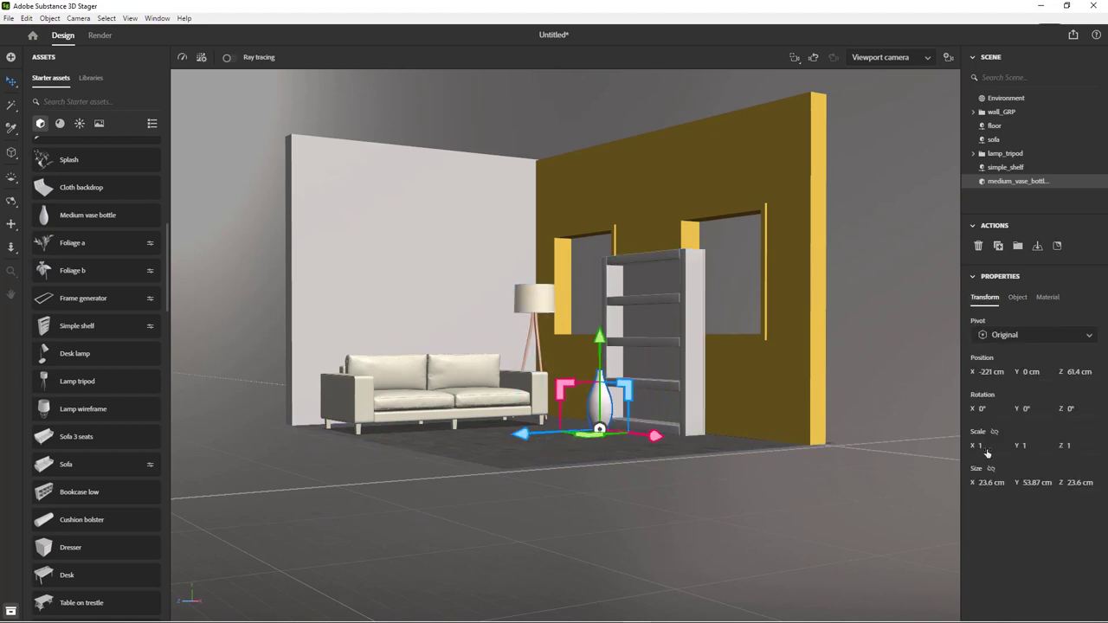
# - Scale the vase to 0.4 and raise it onto one of the shelf's middle boards
pyautogui.write('0.4')
pyautogui.press('Return')
pyautogui.moveTo(600, 341); pyautogui.dragTo(602, 255)
pyautogui.moveTo(525, 344); pyautogui.dragTo(547, 344)
# - Apply the Brass Close Cell Foam material to the vase
pyautogui.keyDown('alt'); pyautogui.moveTo(576, 335); pyautogui.dragTo(661, 430, button='right'); pyautogui.keyUp('alt')
pyautogui.moveTo(791, 280); pyautogui.dragTo(792, 261)
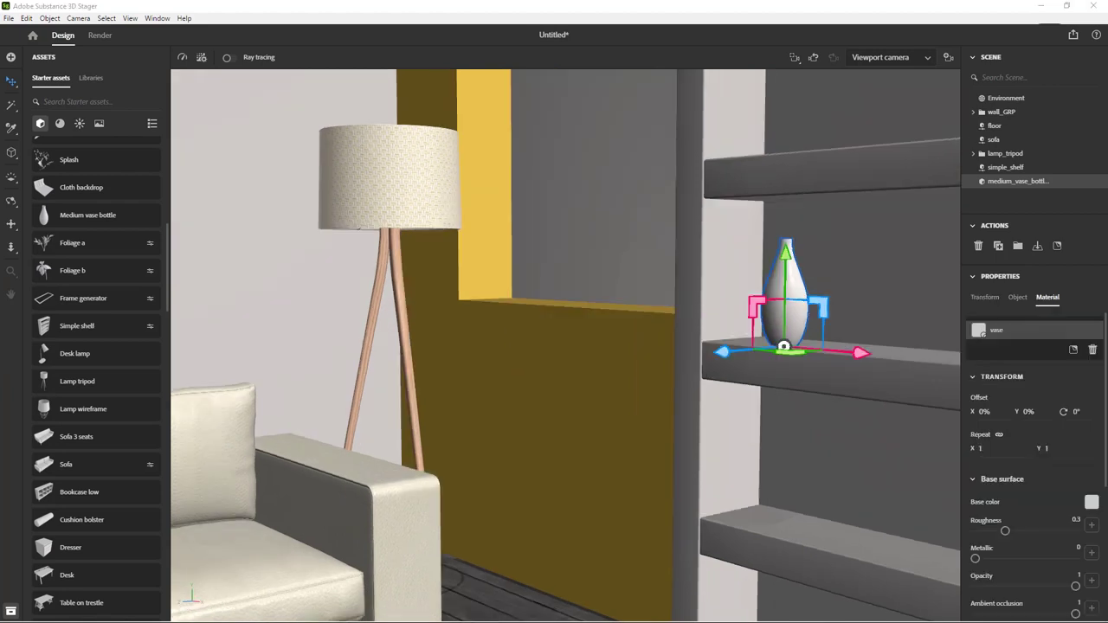
pyautogui.moveTo(793, 281); pyautogui.dragTo(790, 281)
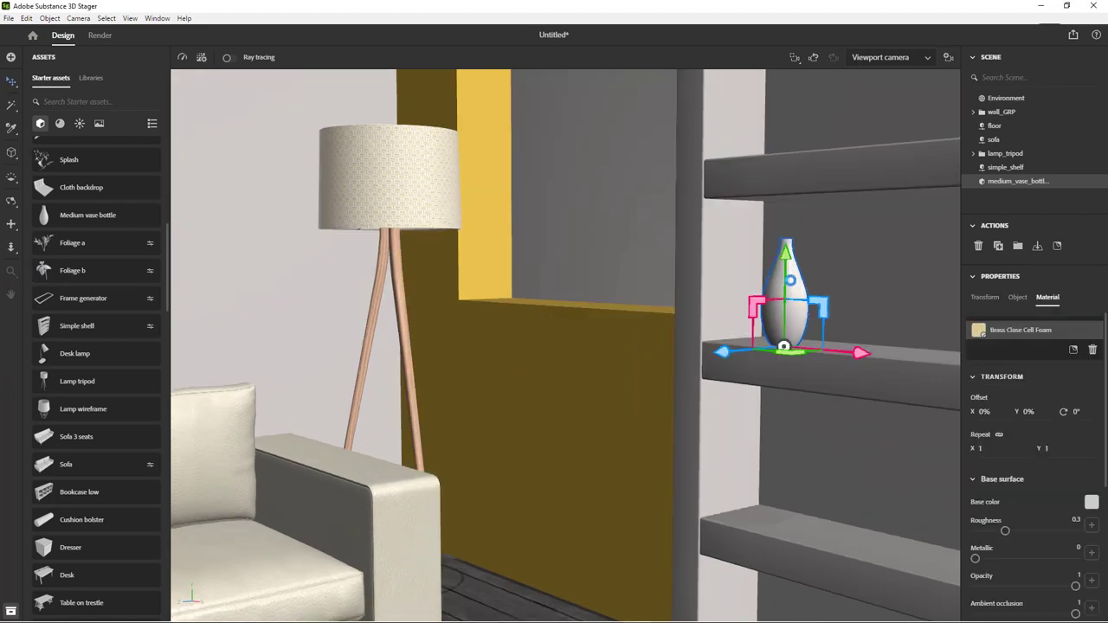
# - Search the starter materials for wood
pyautogui.click(87, 102)
pyautogui.write('wood')
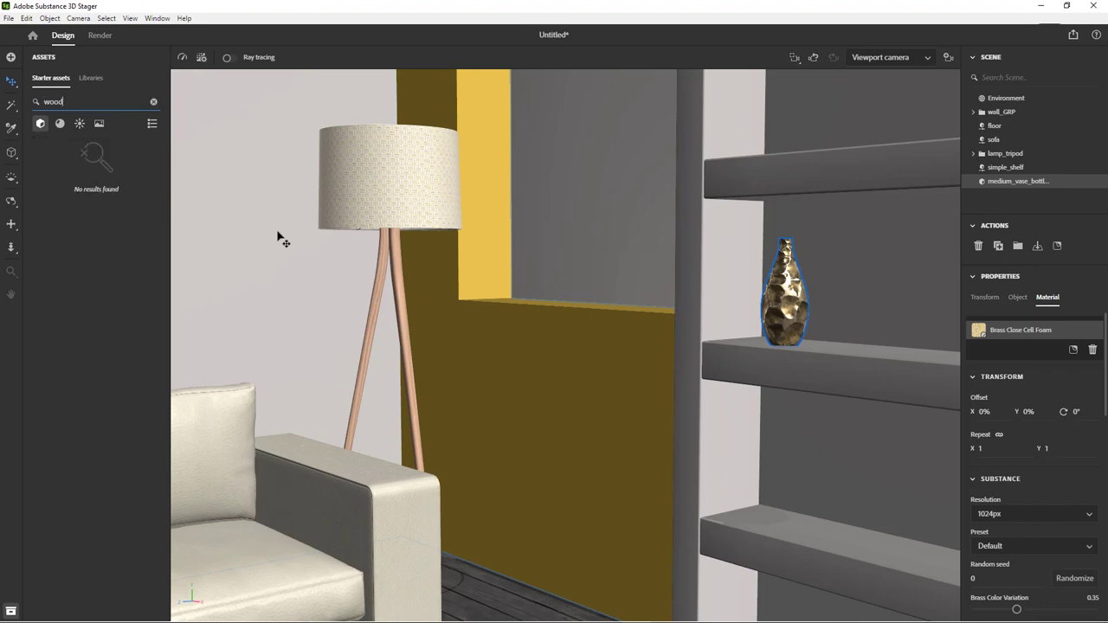
pyautogui.click(60, 123)
# - Try the Pine wood material on the shelf's back panel and undo it
pyautogui.moveTo(43, 200); pyautogui.dragTo(823, 415)
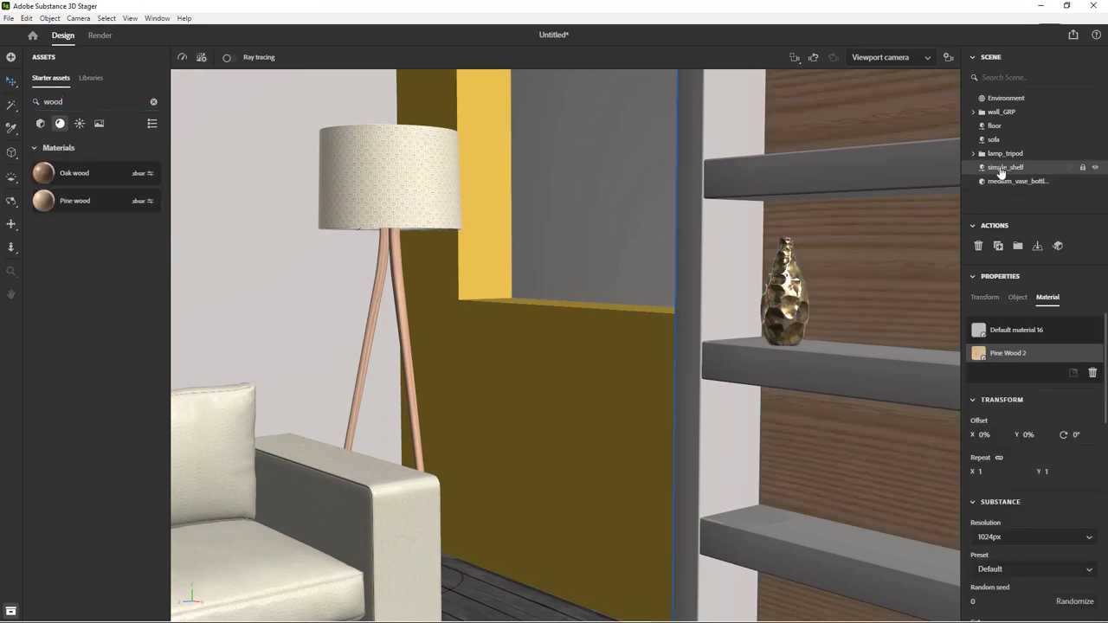
pyautogui.press('f')
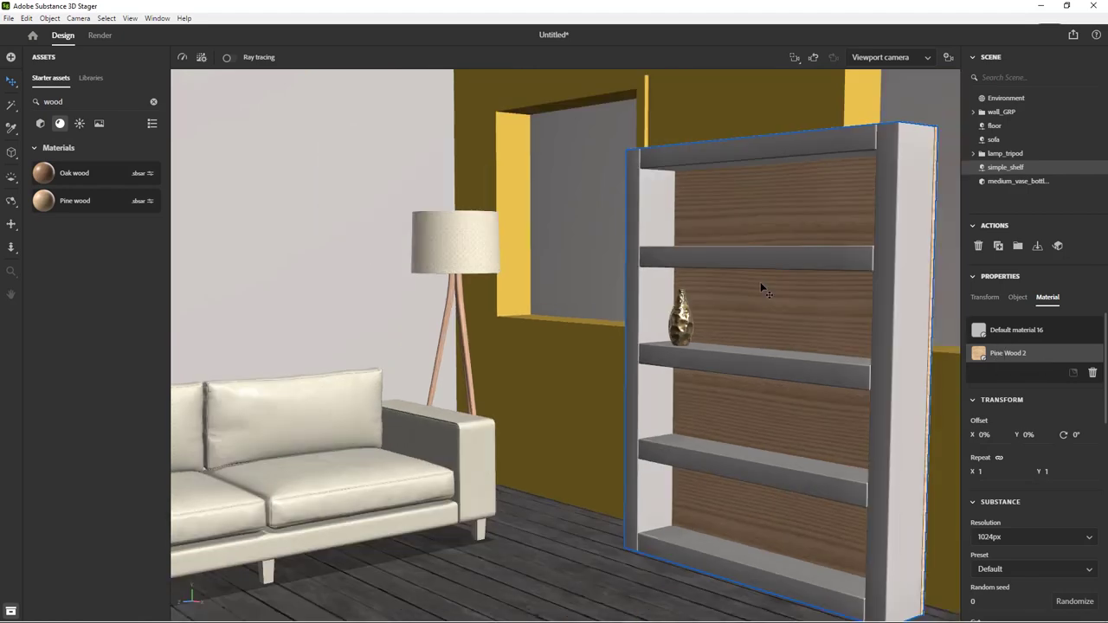
pyautogui.hotkey('ctrl', 'z')
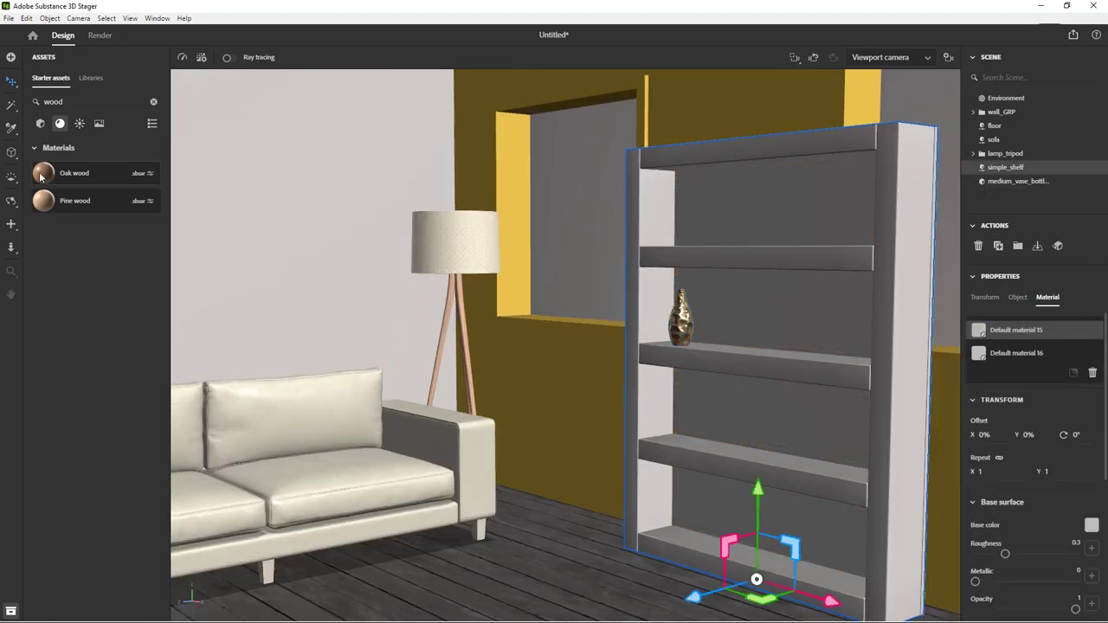
# - Apply the Oak wood material to the whole shelf and set its repeat to 2 in X and Y
pyautogui.moveTo(43, 173); pyautogui.dragTo(629, 367)
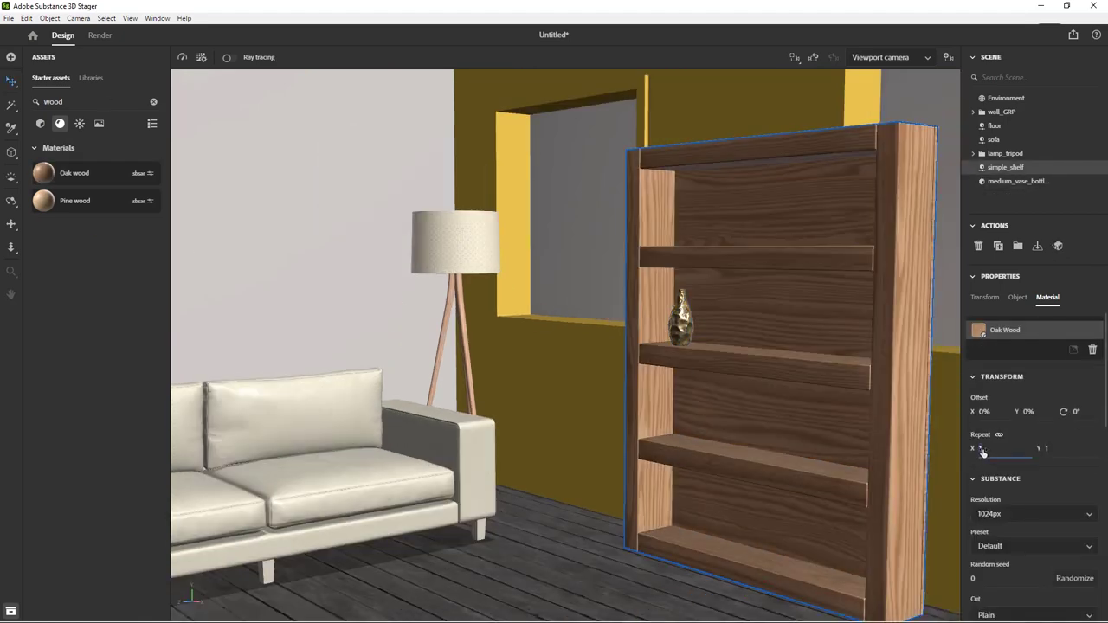
pyautogui.write('2')
pyautogui.press('Return')
# - Set the oak material's cut to Crown and its veins color to RGB 133, 109, 89
pyautogui.scroll(-1, 985, 456)
pyautogui.click(1000, 550)
pyautogui.click(999, 524)
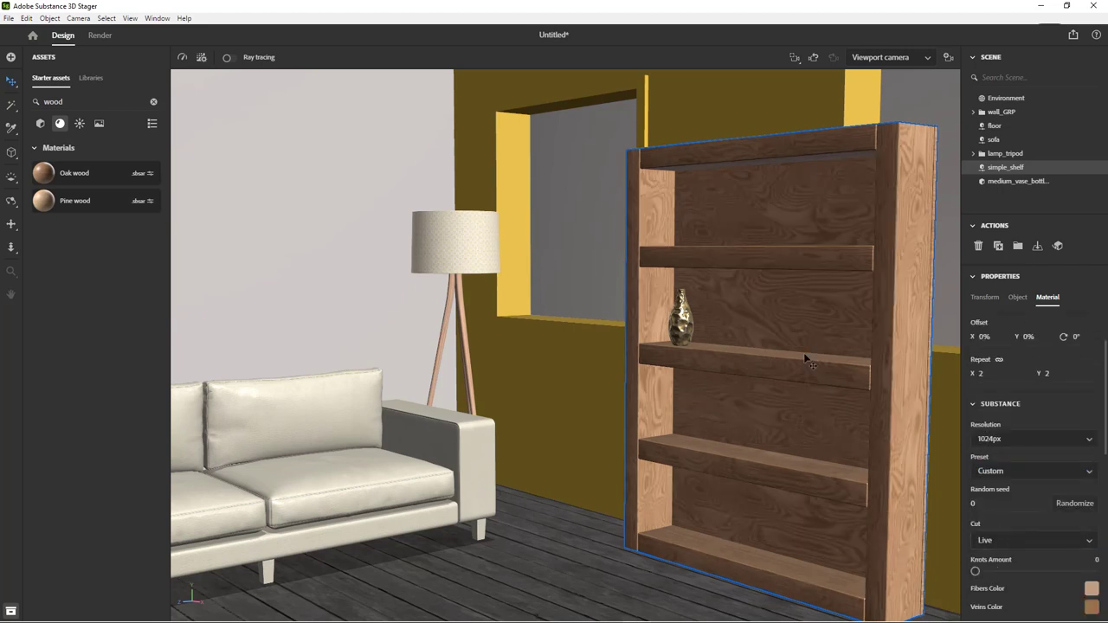
pyautogui.scroll(-1, 1031, 519)
pyautogui.click(1092, 550)
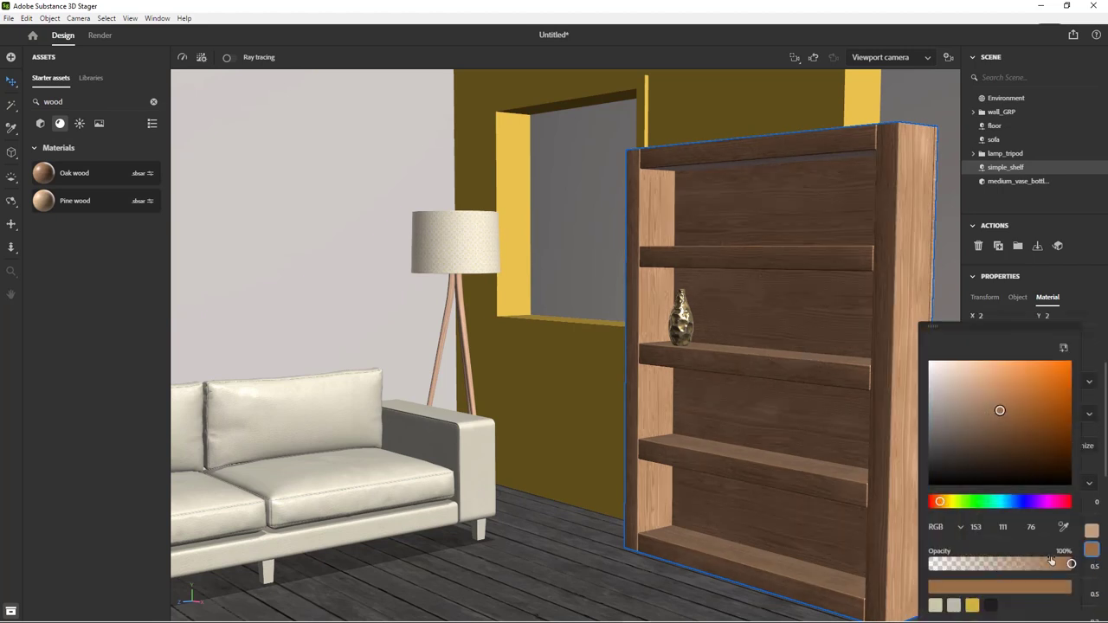
pyautogui.moveTo(983, 411)
pyautogui.mouseDown()
pyautogui.moveTo(970, 399)
pyautogui.moveTo(985, 415)
pyautogui.moveTo(975, 420)
pyautogui.mouseUp()
pyautogui.scroll(3, 597, 346)
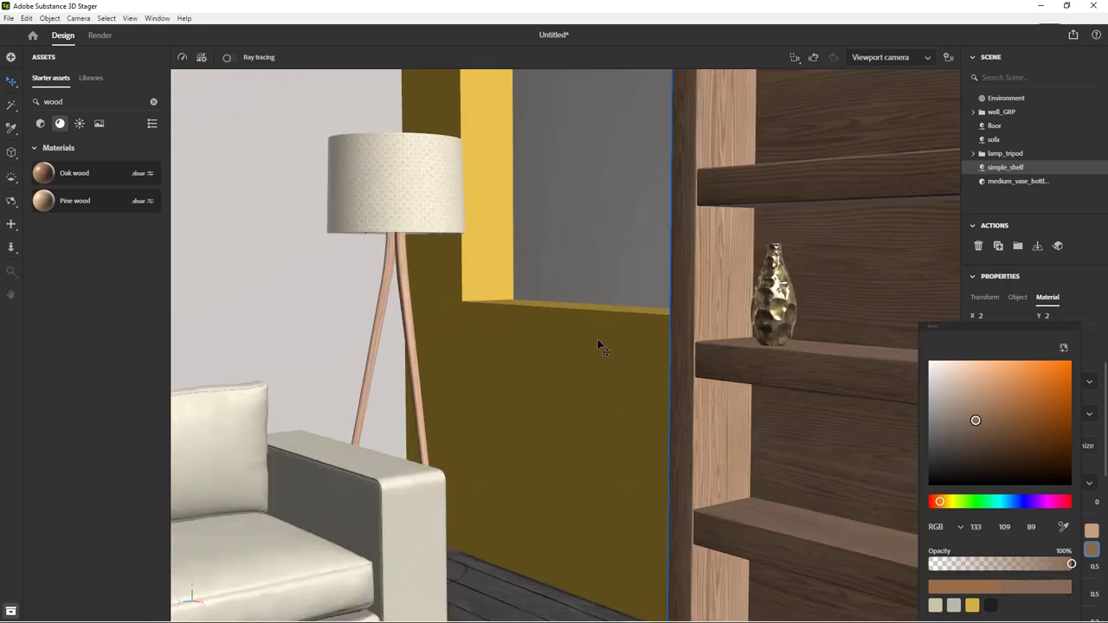
pyautogui.moveTo(597, 339); pyautogui.dragTo(488, 363, button='right')
pyautogui.scroll(-5, 519, 359)
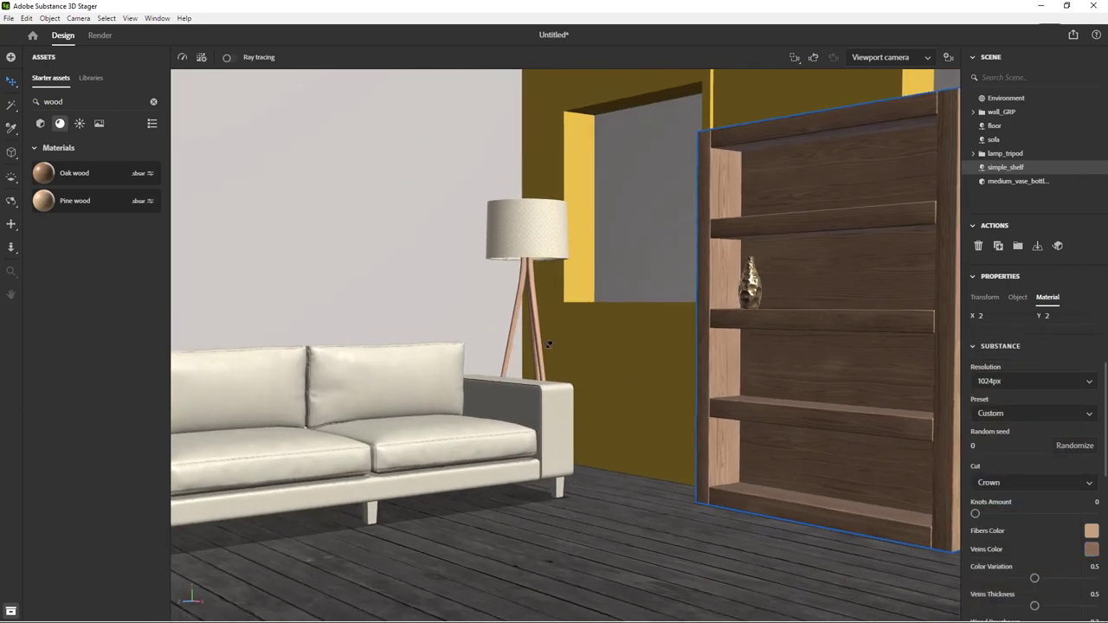
pyautogui.scroll(3, 575, 355)
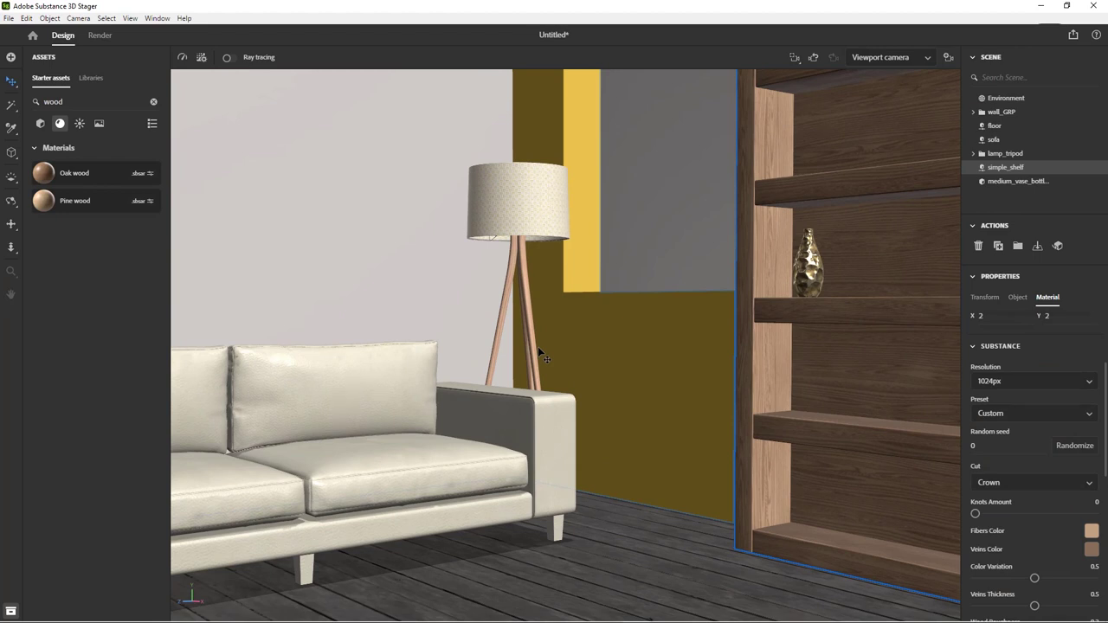
# - Add an Area physical light and move it to the floor edge in front of the shelf
pyautogui.click(79, 125)
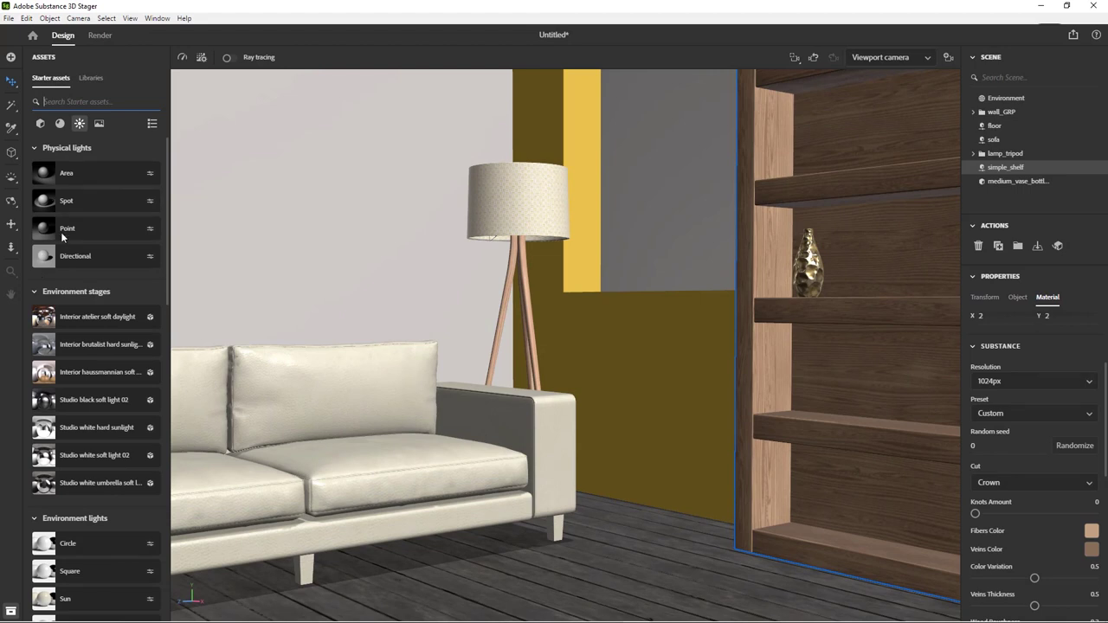
pyautogui.click(92, 175)
pyautogui.scroll(-5, 585, 370)
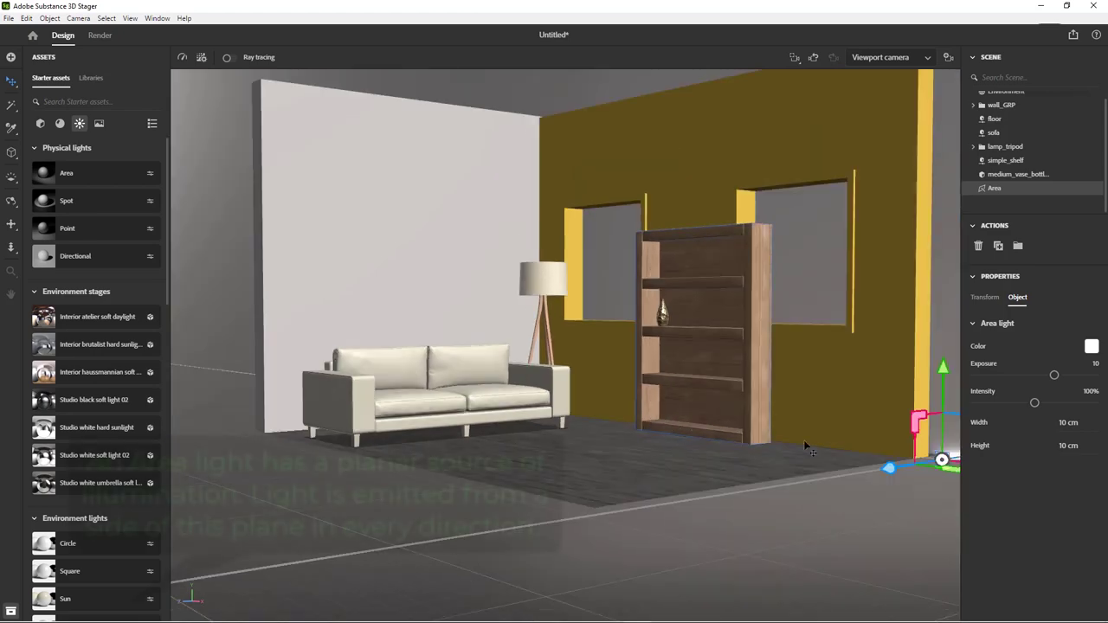
pyautogui.moveTo(889, 468); pyautogui.dragTo(665, 528)
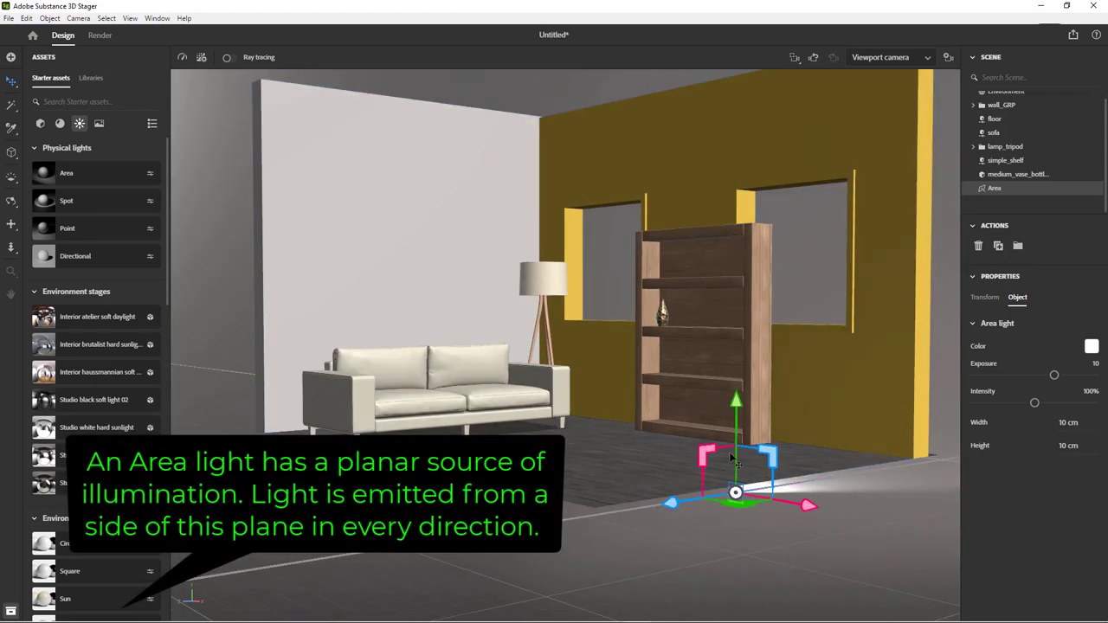
# - Try rotating the Area light and delete it from the scene
pyautogui.moveTo(736, 447)
pyautogui.mouseDown()
pyautogui.moveTo(723, 331)
pyautogui.moveTo(693, 457)
pyautogui.moveTo(703, 417)
pyautogui.moveTo(753, 377)
pyautogui.moveTo(708, 503)
pyautogui.moveTo(750, 402)
pyautogui.moveTo(712, 470)
pyautogui.moveTo(730, 447)
pyautogui.mouseUp()
pyautogui.press('r')
pyautogui.press('Delete')
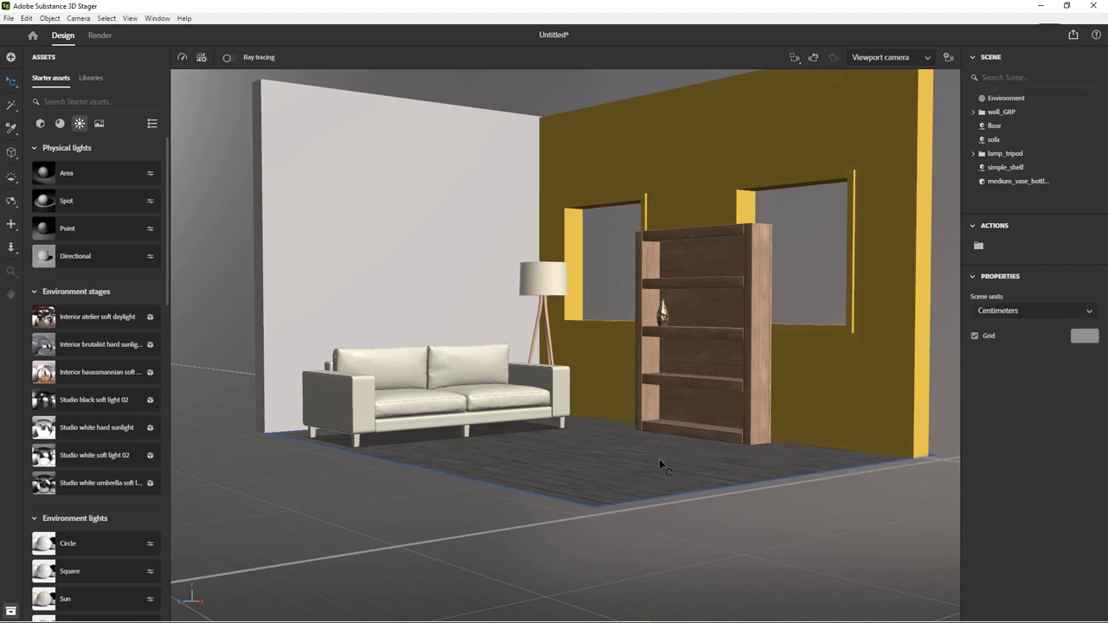
# - Add a Spot physical light and move it onto the floor area in front of the sofa
pyautogui.click(90, 202)
pyautogui.scroll(-3, 903, 475)
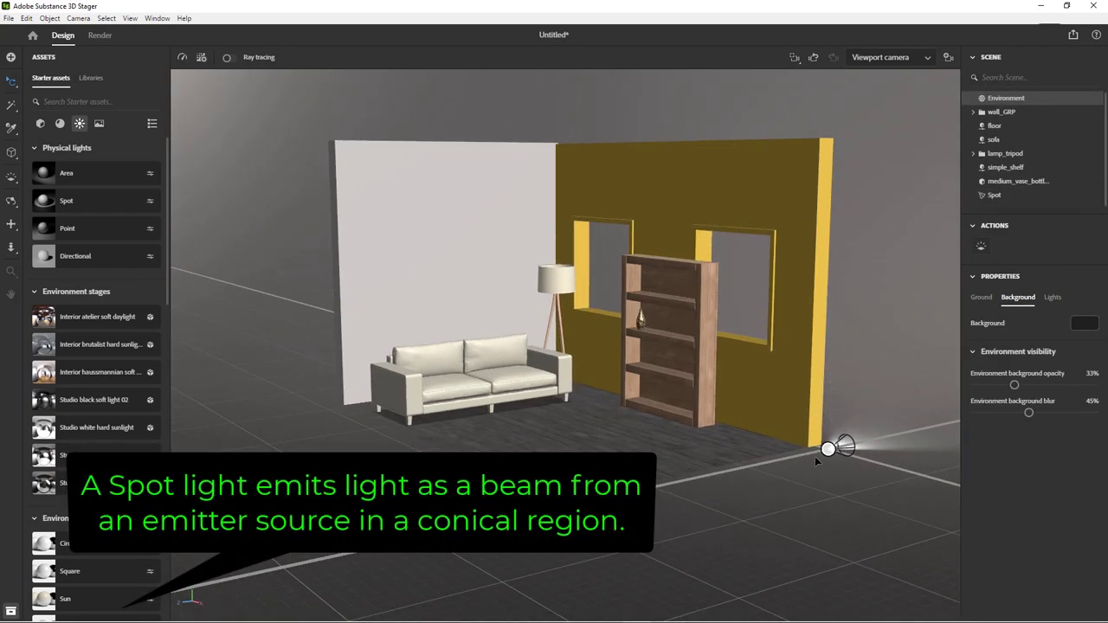
pyautogui.click(826, 450)
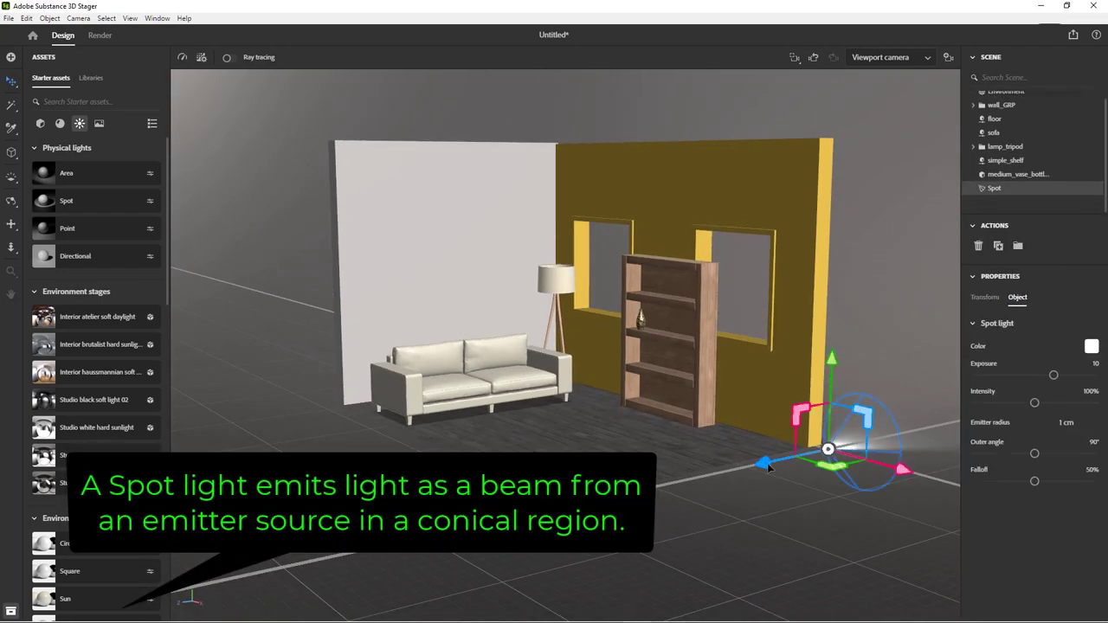
pyautogui.moveTo(707, 477); pyautogui.dragTo(602, 499)
pyautogui.moveTo(725, 506); pyautogui.dragTo(631, 467)
# - Rotate the Spot light to point down and raise it between the sofa and the shelf
pyautogui.press('r')
pyautogui.moveTo(536, 414); pyautogui.dragTo(587, 264)
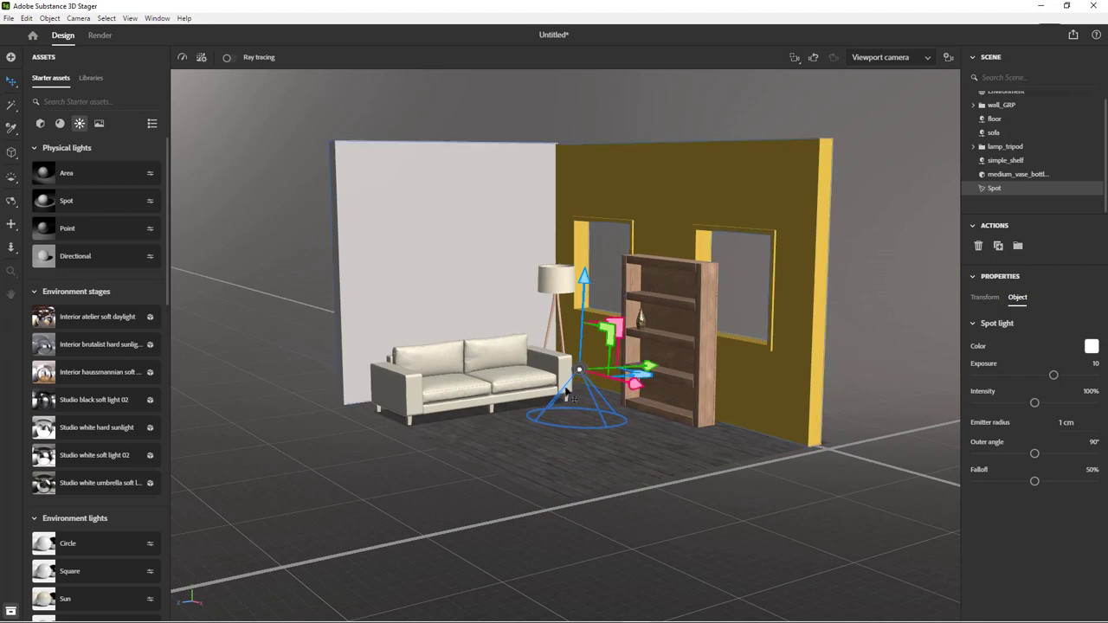
pyautogui.press('r')
pyautogui.click(539, 344)
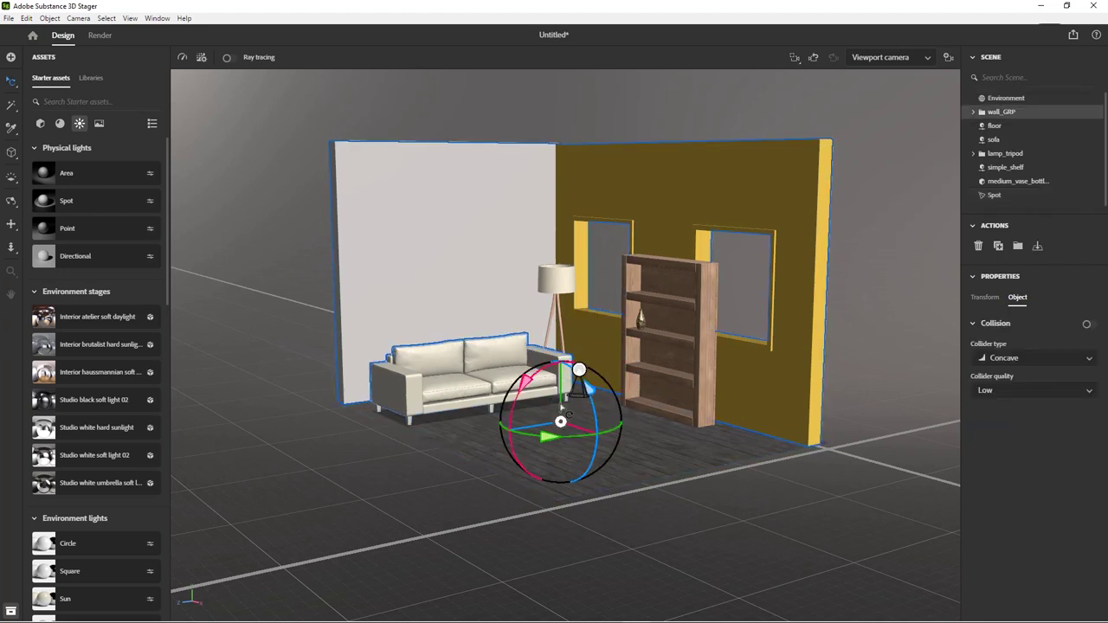
pyautogui.hotkey('ctrl', 'z')
# - Set the Spot light's intensity to 138% and exposure to 14.9, with ray tracing turned on
pyautogui.moveTo(536, 357); pyautogui.dragTo(543, 357)
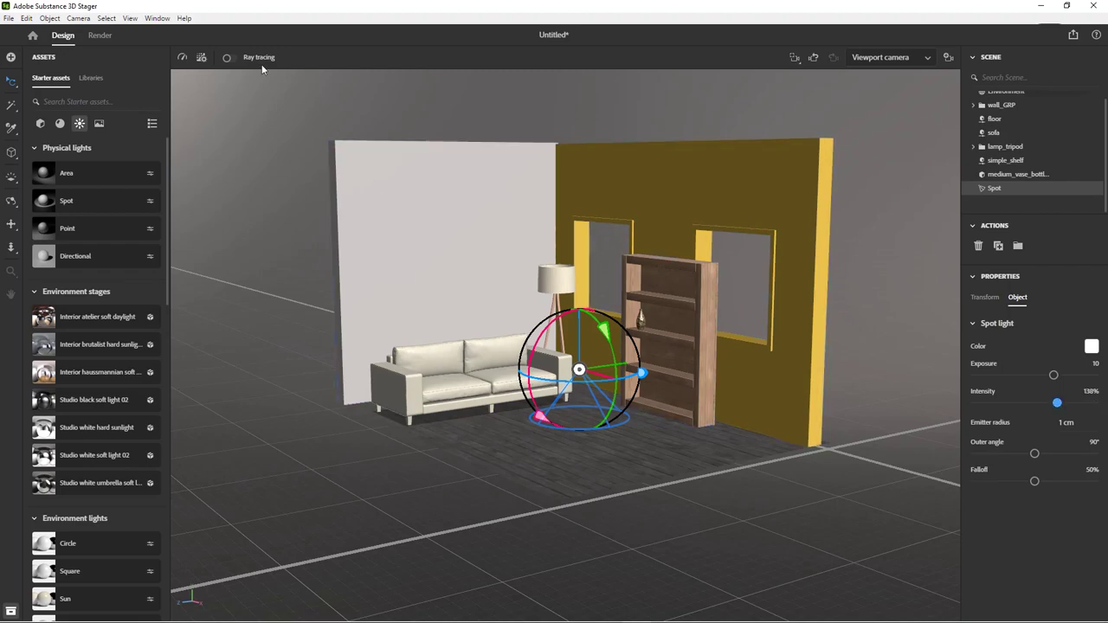
pyautogui.click(231, 57)
pyautogui.scroll(4, 572, 380)
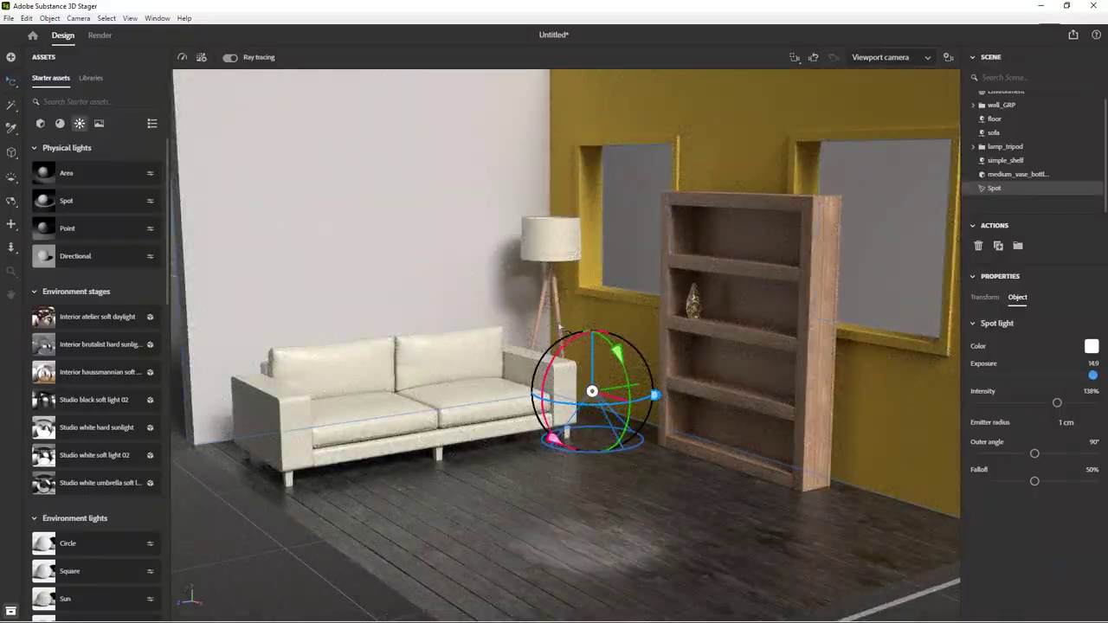
# - Rotate the Spot light toward the shelf and set its falloff to 47%
pyautogui.moveTo(545, 388); pyautogui.dragTo(552, 418)
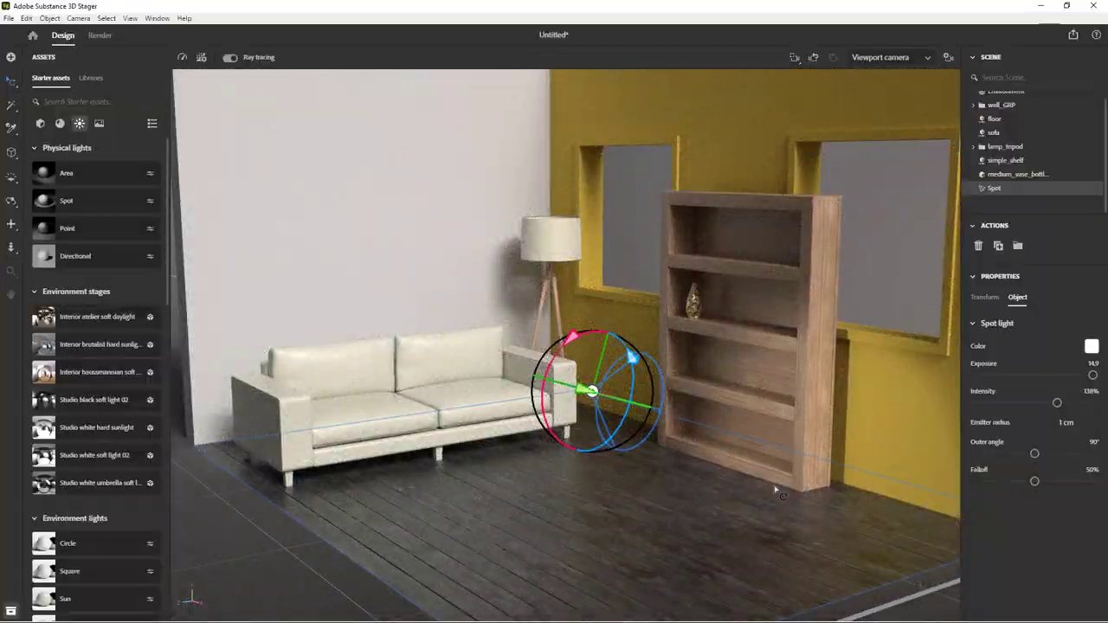
pyautogui.moveTo(1034, 483); pyautogui.dragTo(1031, 481)
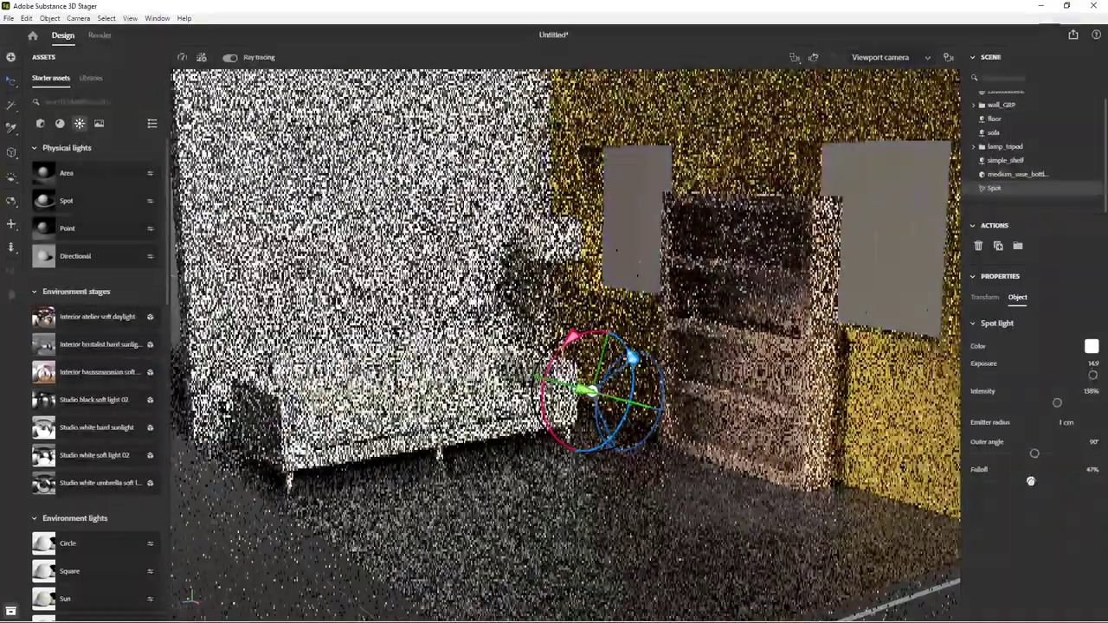
# - Move the Spot light high above the sofa and tilt its beam downward
pyautogui.press('v')
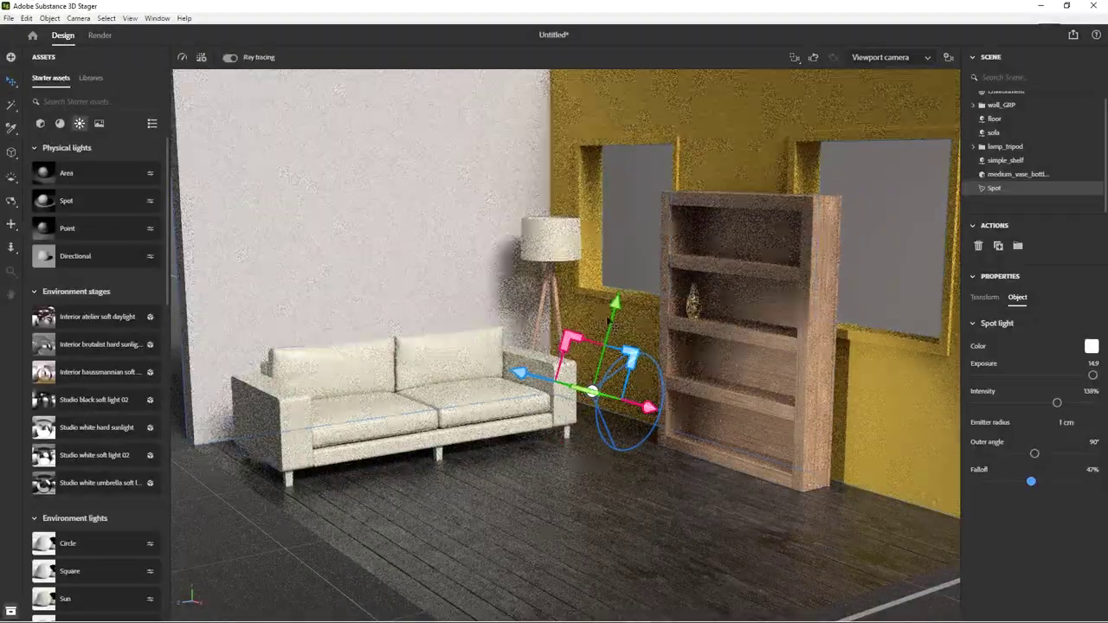
pyautogui.moveTo(614, 302); pyautogui.dragTo(676, 83)
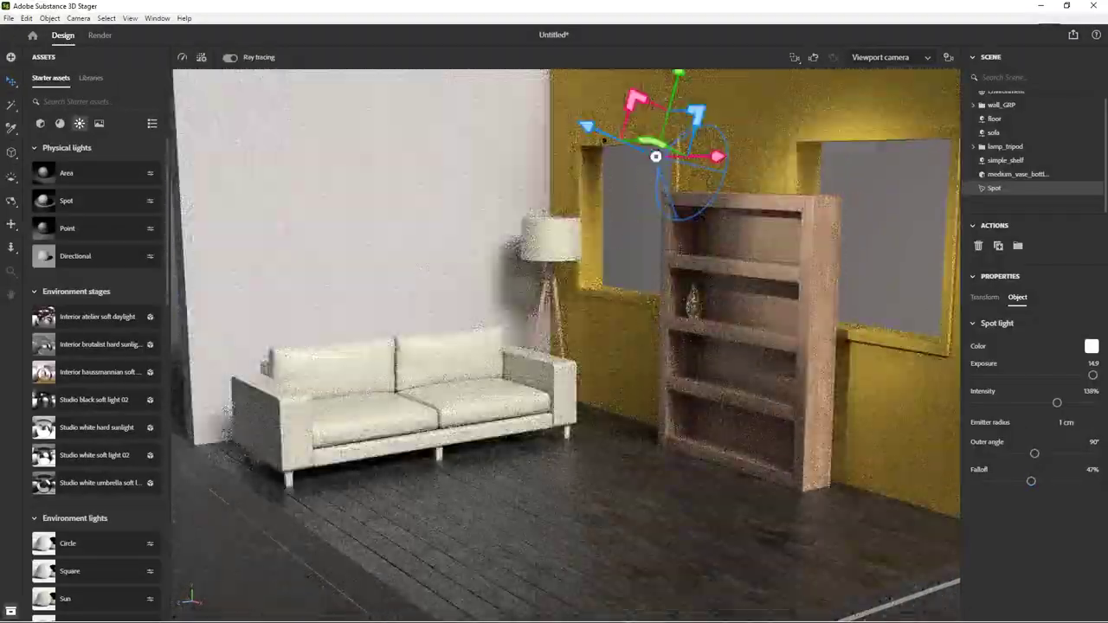
pyautogui.moveTo(656, 157)
pyautogui.mouseDown()
pyautogui.moveTo(606, 123)
pyautogui.moveTo(421, 94)
pyautogui.moveTo(396, 104)
pyautogui.moveTo(465, 124)
pyautogui.mouseUp()
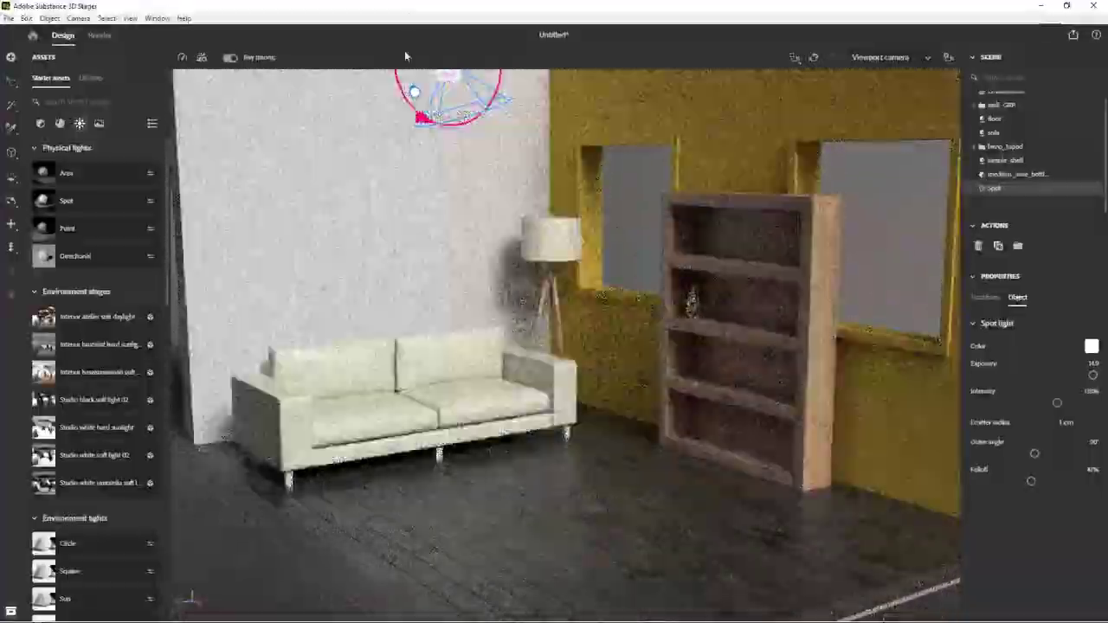
pyautogui.moveTo(405, 51); pyautogui.dragTo(406, 59)
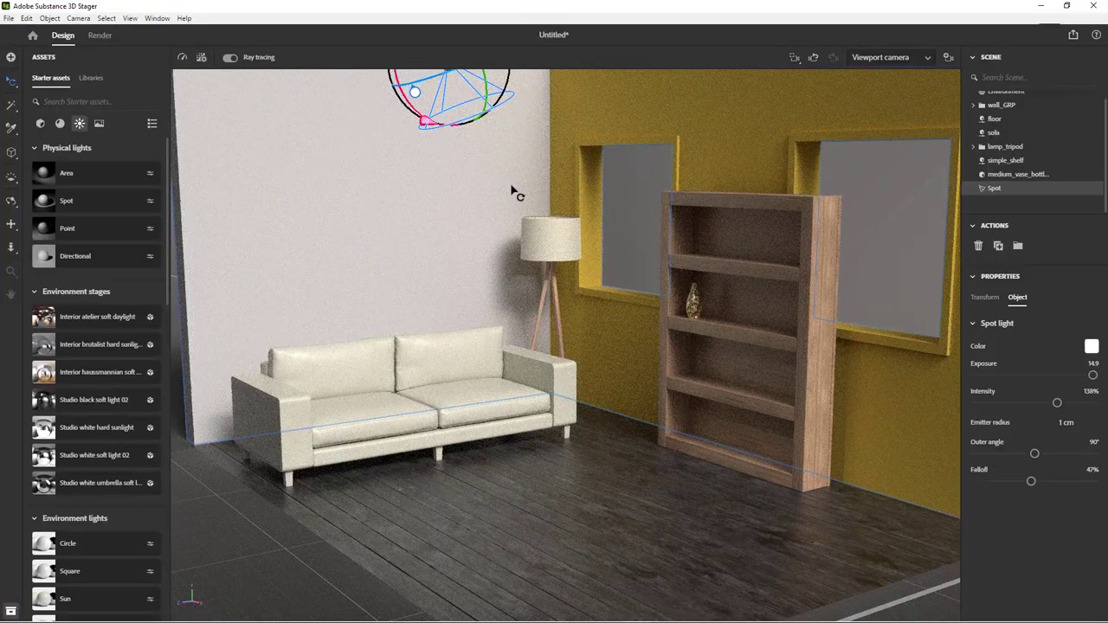
# - Replace the Spot light with a Point light and move it to the floor's front edge before the shelf
pyautogui.press('Delete')
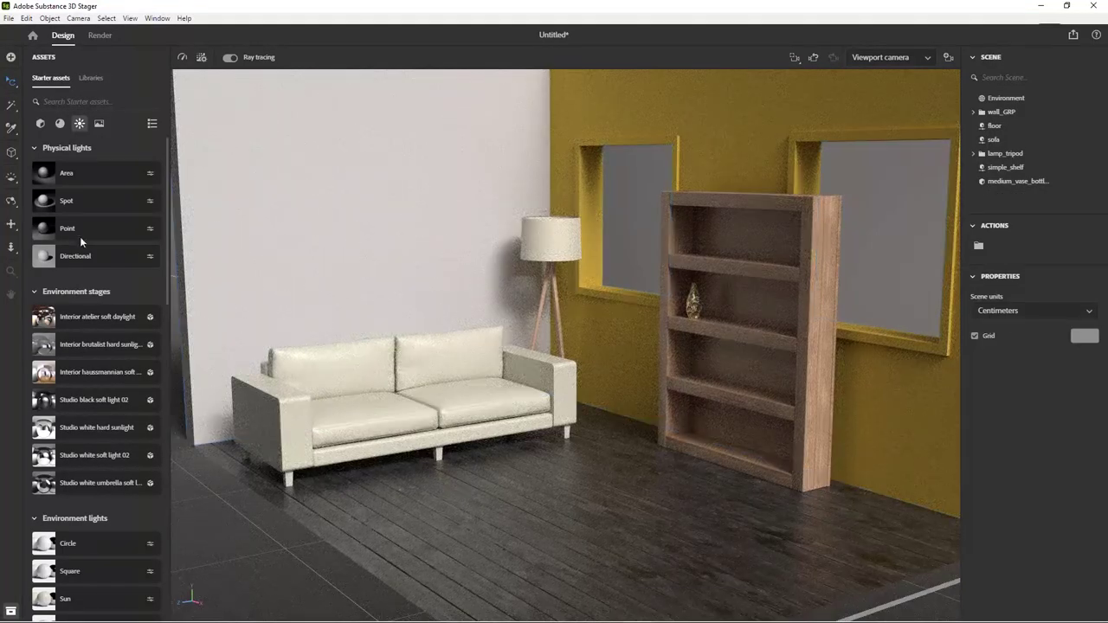
pyautogui.moveTo(80, 240); pyautogui.dragTo(935, 489)
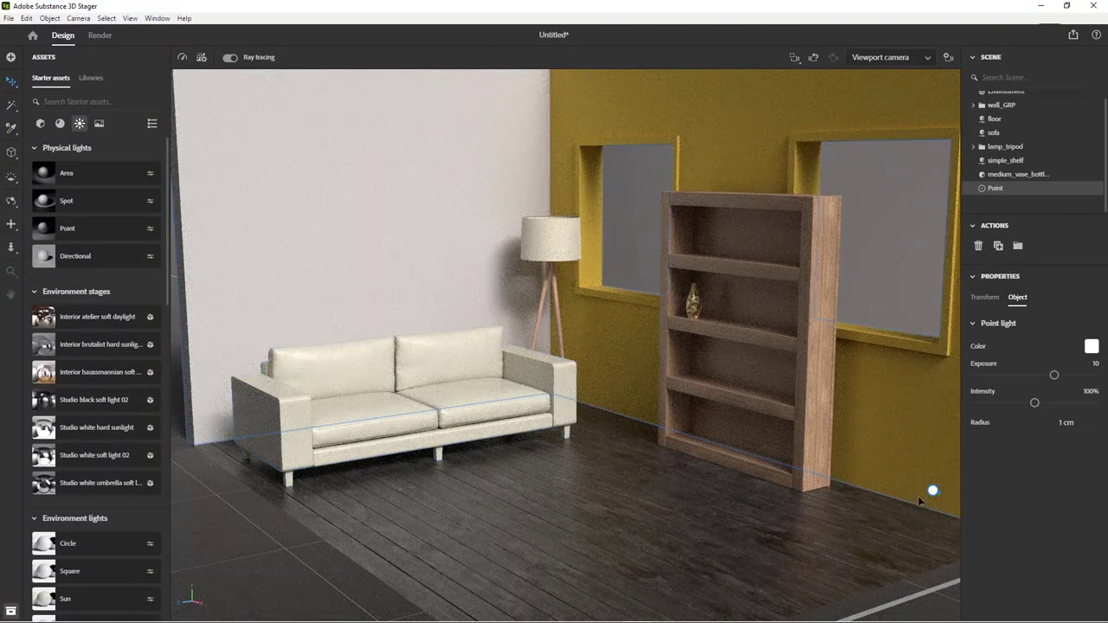
pyautogui.scroll(-3, 938, 496)
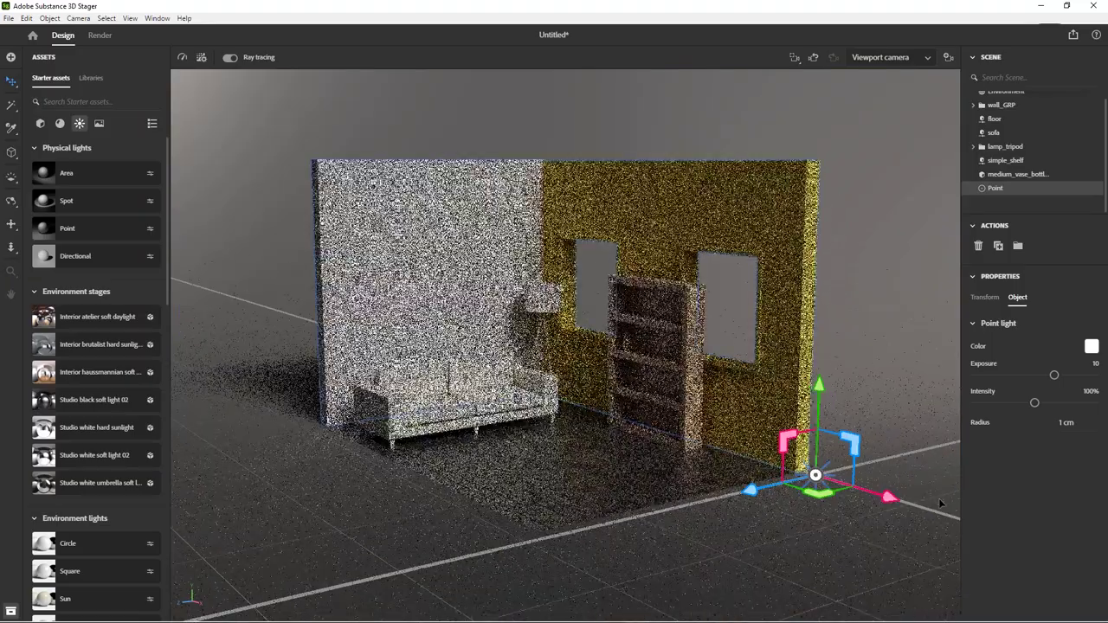
pyautogui.moveTo(748, 497); pyautogui.dragTo(646, 517)
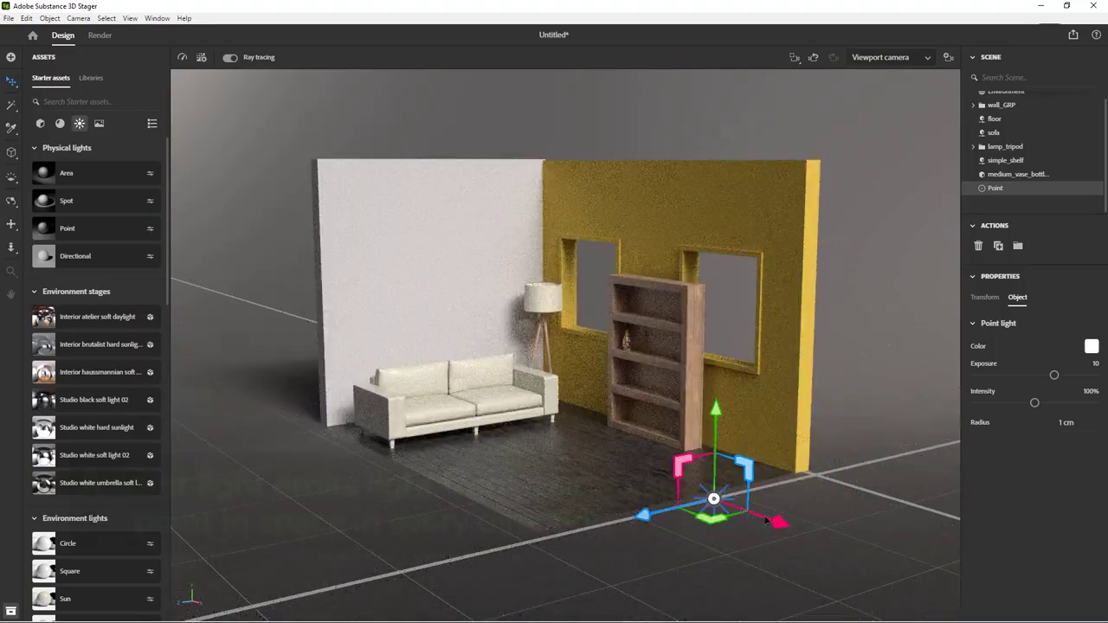
# - Move the Point light from the floor's front edge into the tripod lamp's shade, just above the legs
pyautogui.moveTo(780, 520); pyautogui.dragTo(630, 468)
pyautogui.moveTo(564, 355); pyautogui.dragTo(564, 239)
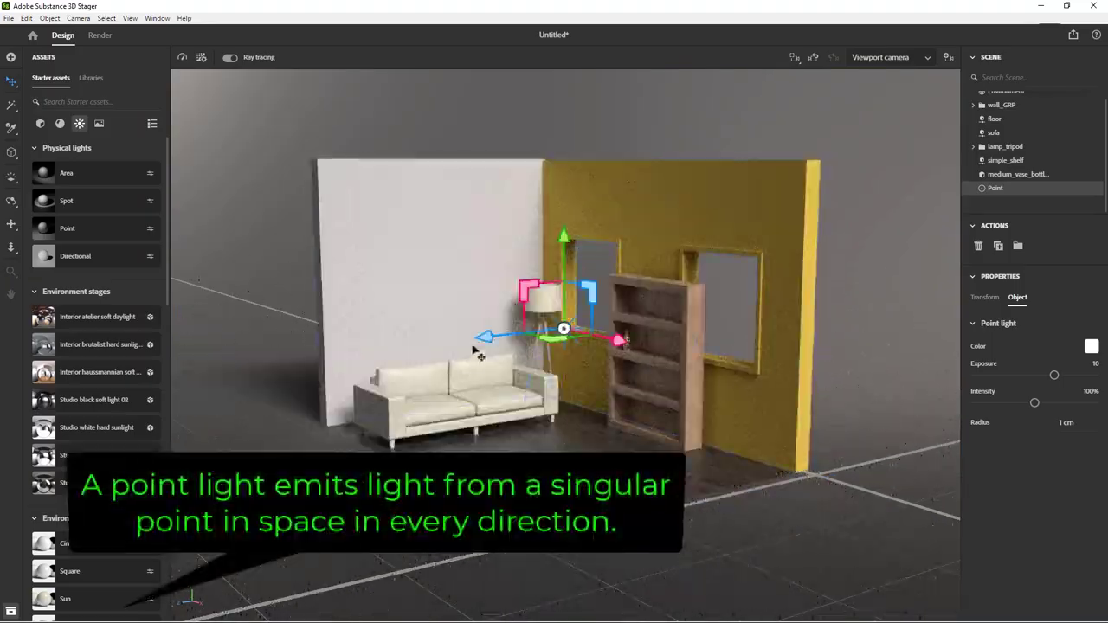
pyautogui.click(472, 352)
pyautogui.moveTo(473, 351); pyautogui.dragTo(520, 398, button='right')
pyautogui.moveTo(519, 398); pyautogui.dragTo(535, 545, button='middle')
pyautogui.click(996, 195)
pyautogui.moveTo(650, 518); pyautogui.dragTo(549, 478)
pyautogui.moveTo(437, 485); pyautogui.dragTo(484, 459)
pyautogui.press('f')
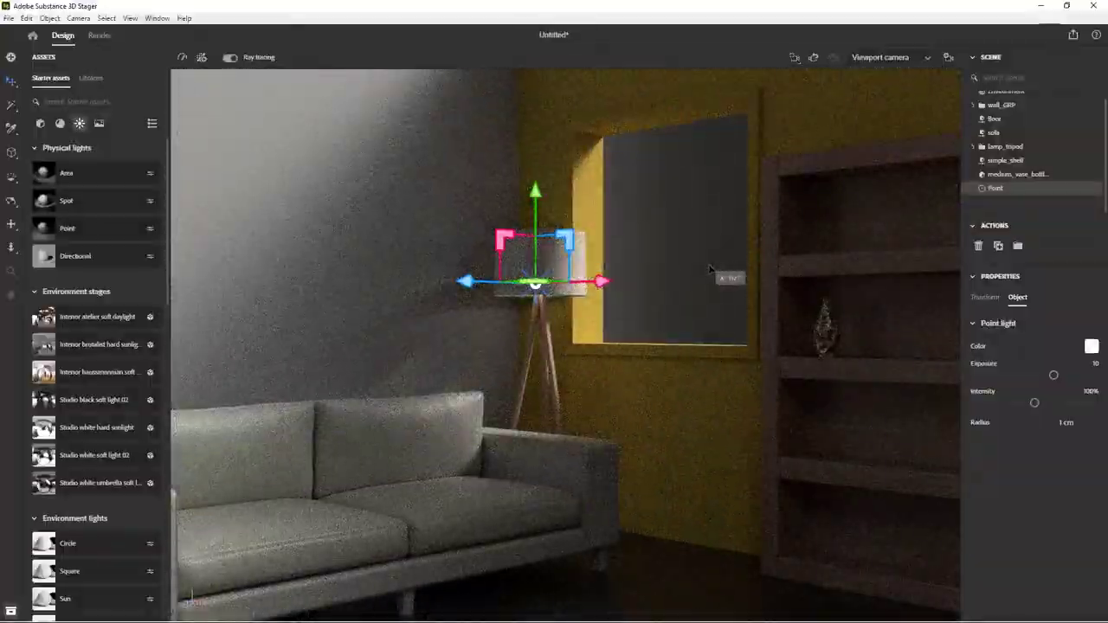
pyautogui.moveTo(535, 196); pyautogui.dragTo(535, 200)
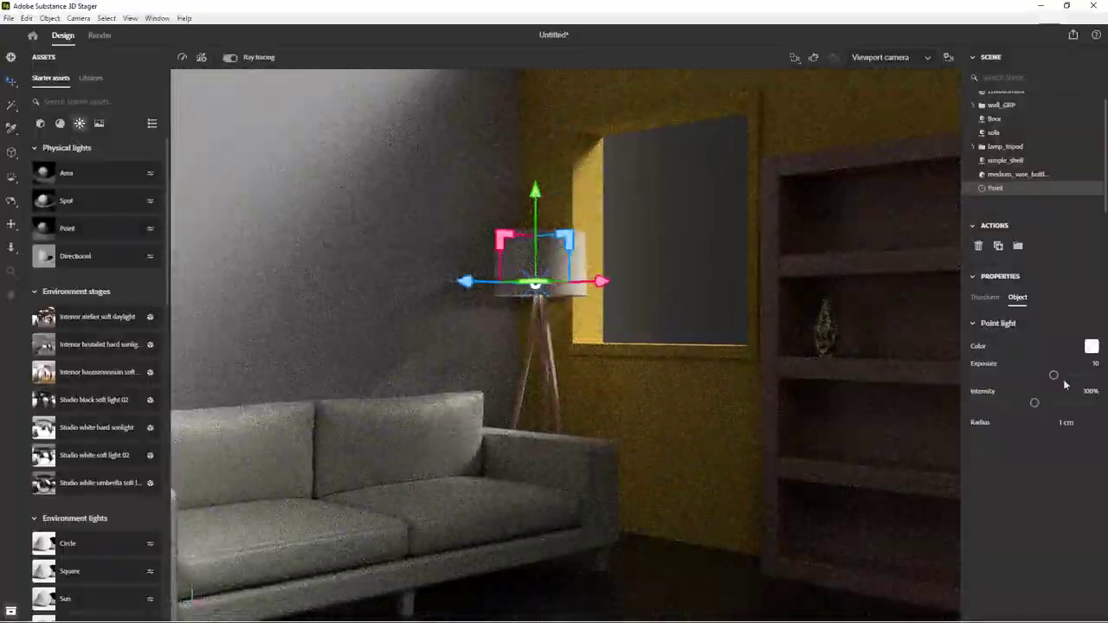
# - Set the Point light's exposure to 14.6 and its color to a warm tan, RGB 161, 147, 98
pyautogui.moveTo(1054, 375); pyautogui.dragTo(1093, 377)
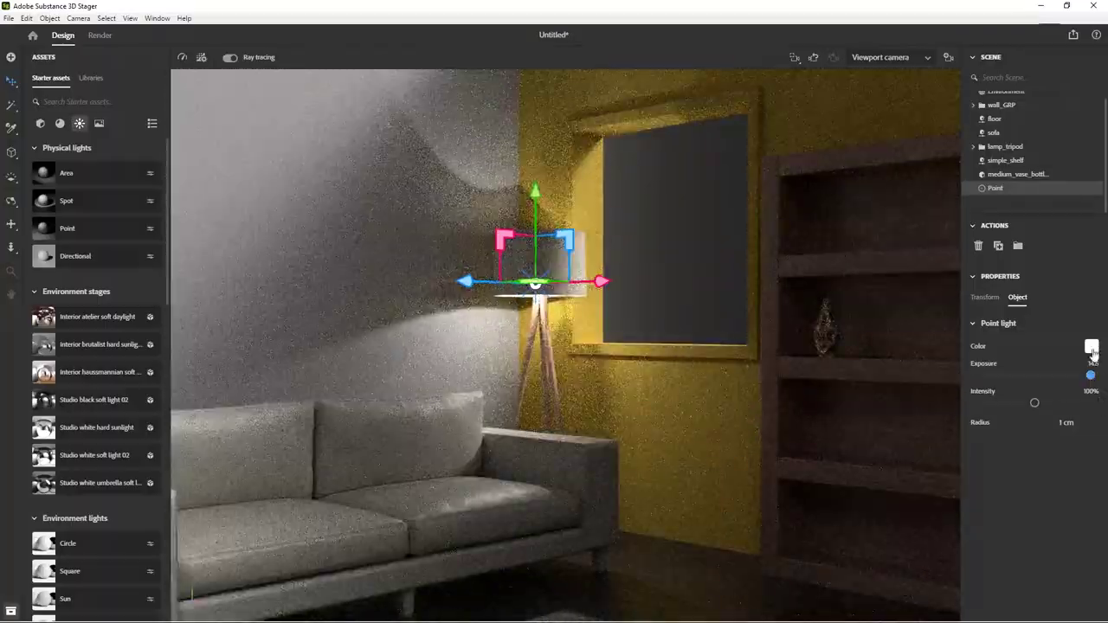
pyautogui.click(1092, 347)
pyautogui.click(951, 405)
pyautogui.moveTo(930, 267); pyautogui.dragTo(938, 318)
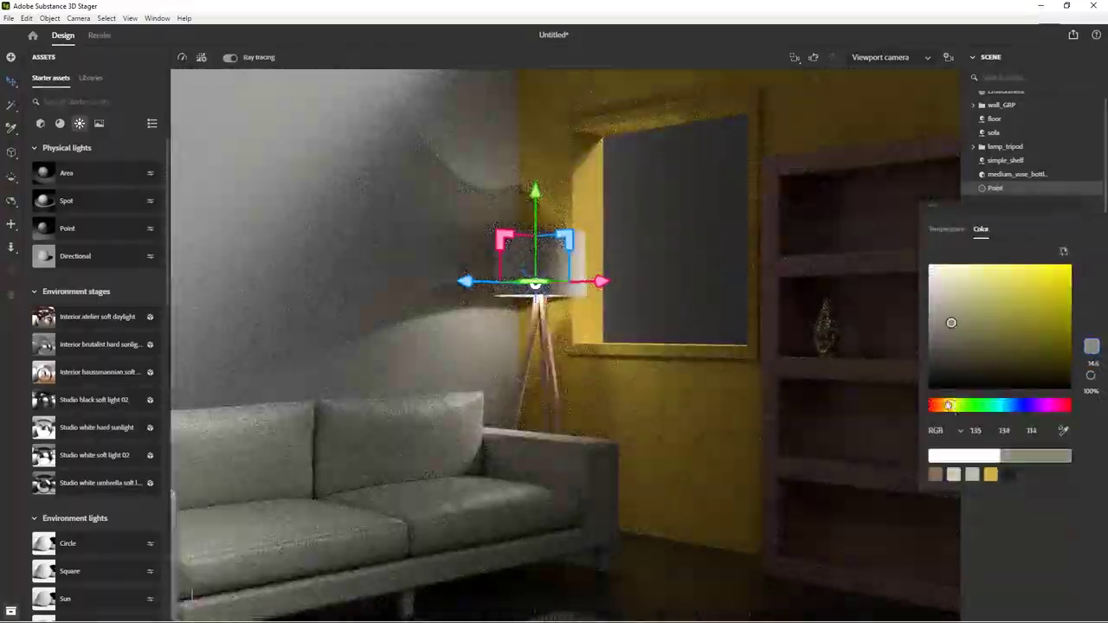
pyautogui.click(970, 310)
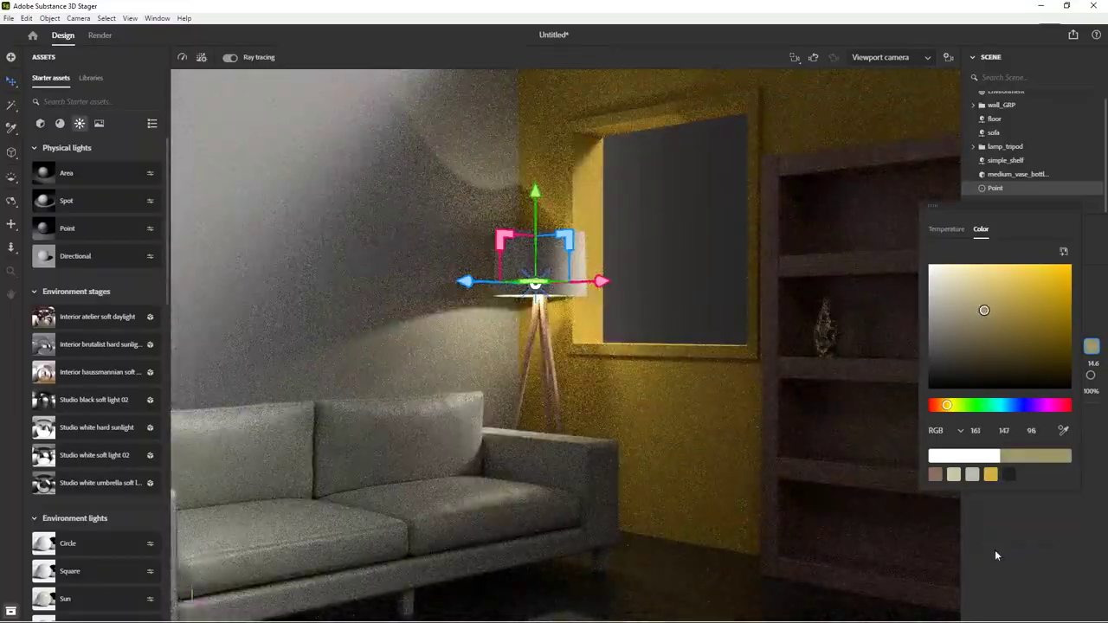
pyautogui.click(995, 549)
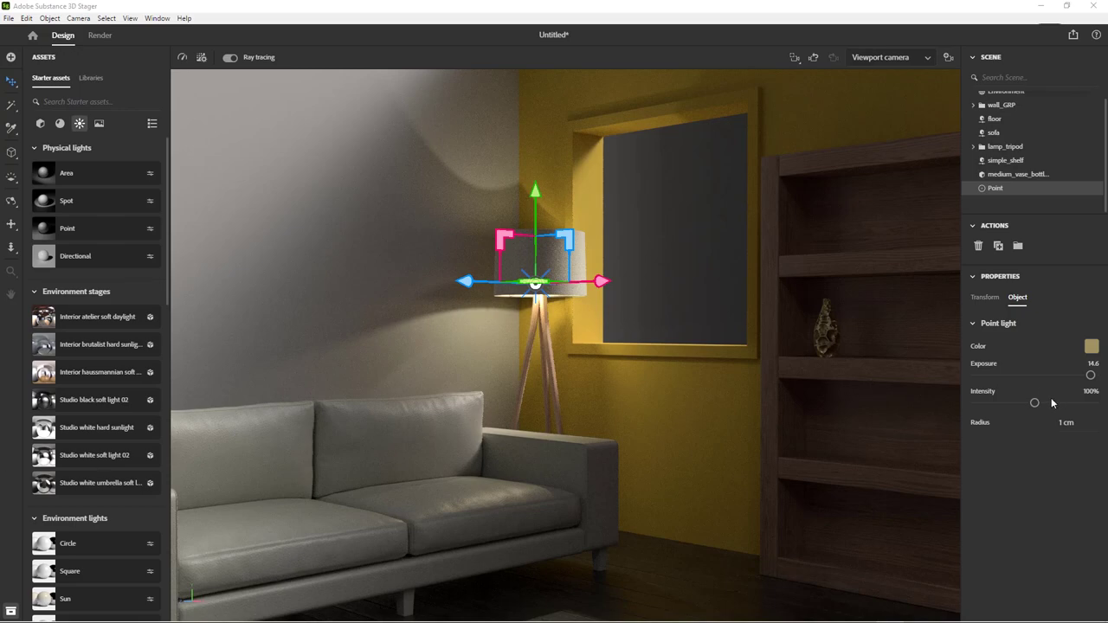
# - Lower the Point light's intensity to 83% and try exposure 20 before settling on 17
pyautogui.write('20')
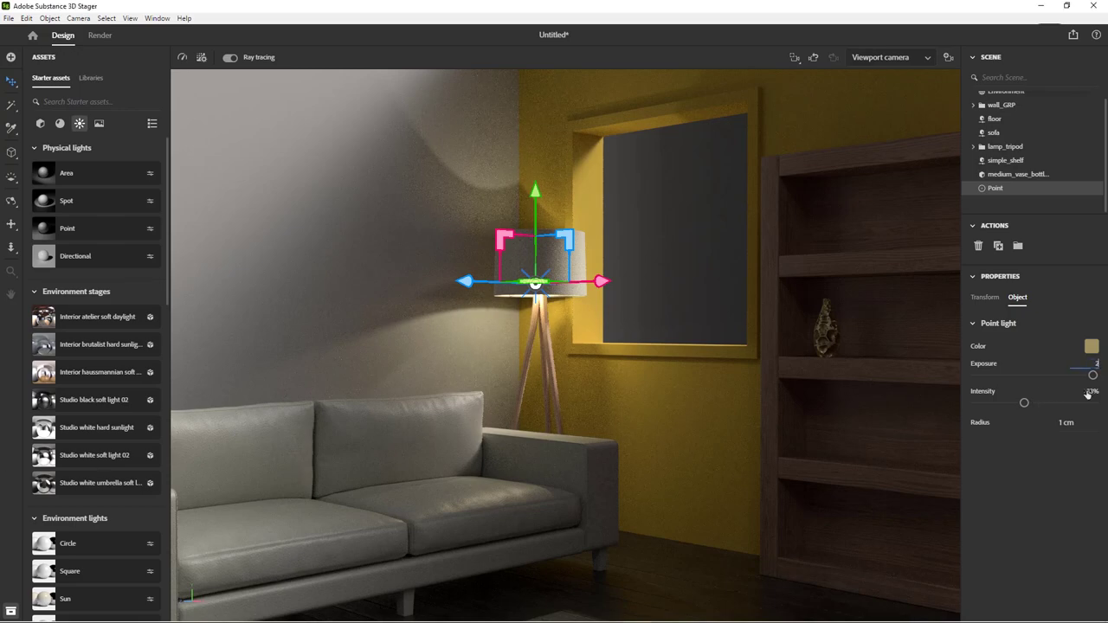
pyautogui.press('Return')
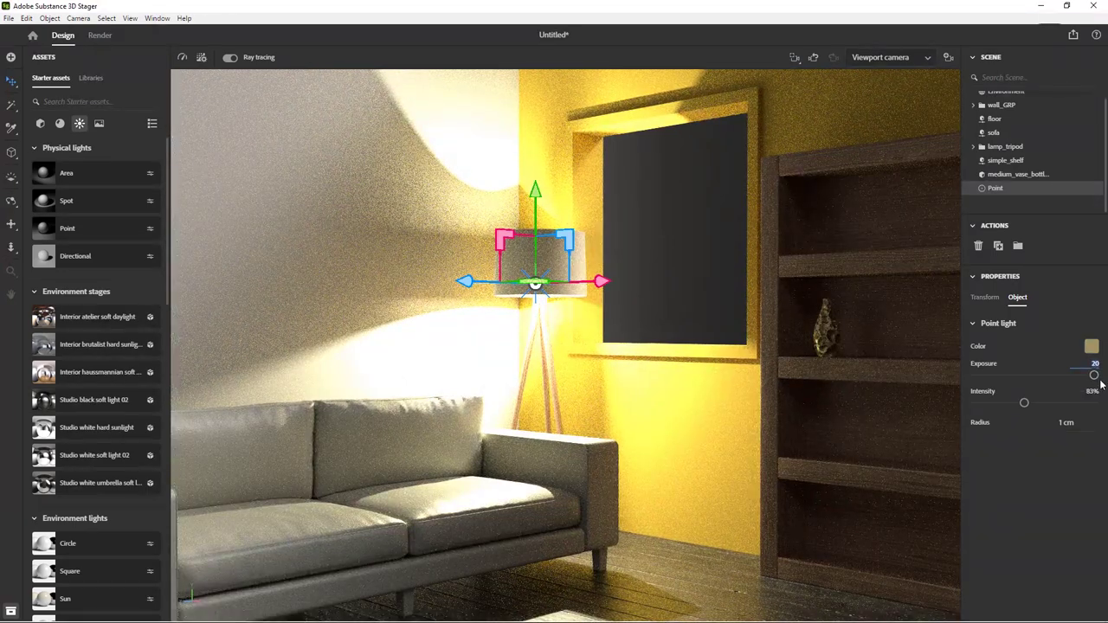
pyautogui.press('Return')
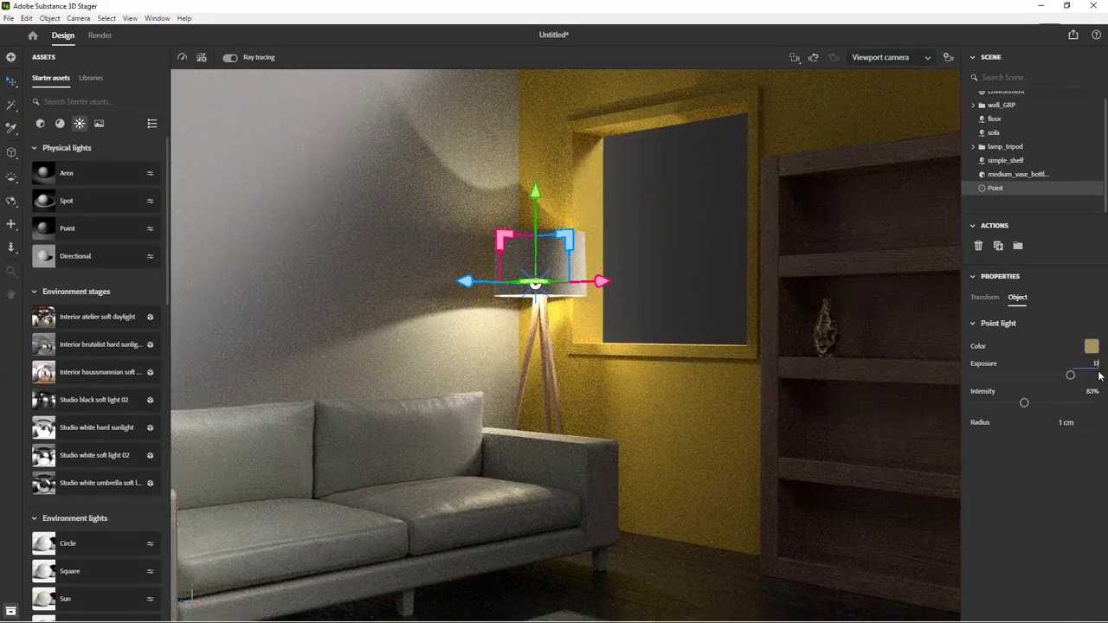
pyautogui.press('Return')
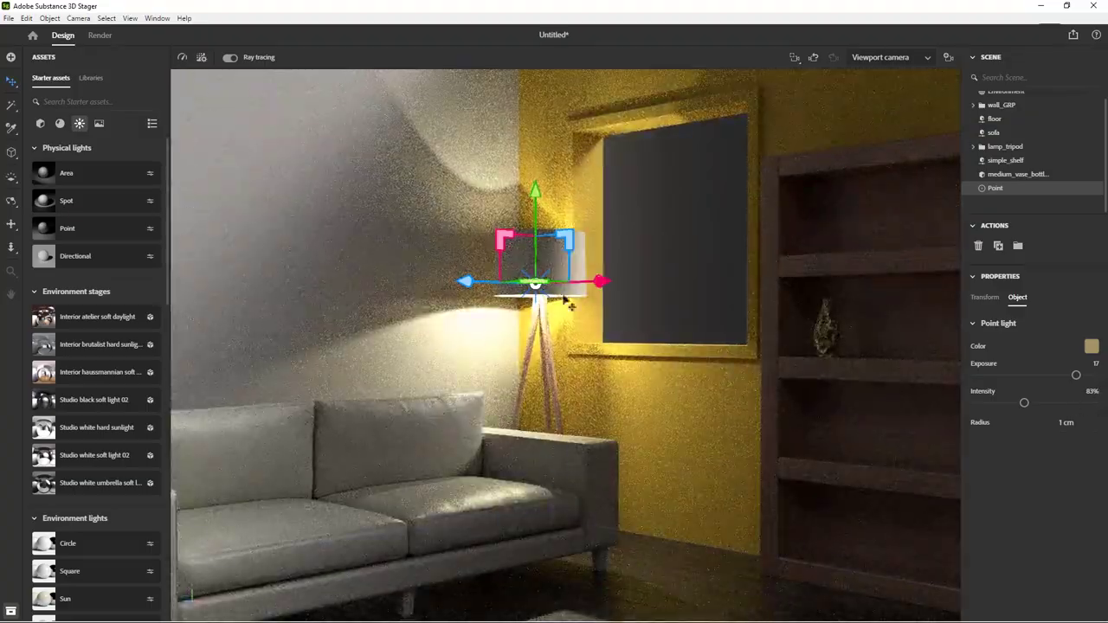
# - Shift the tripod lamp slightly toward the sofa
pyautogui.click(1004, 147)
pyautogui.moveTo(470, 535); pyautogui.dragTo(451, 544)
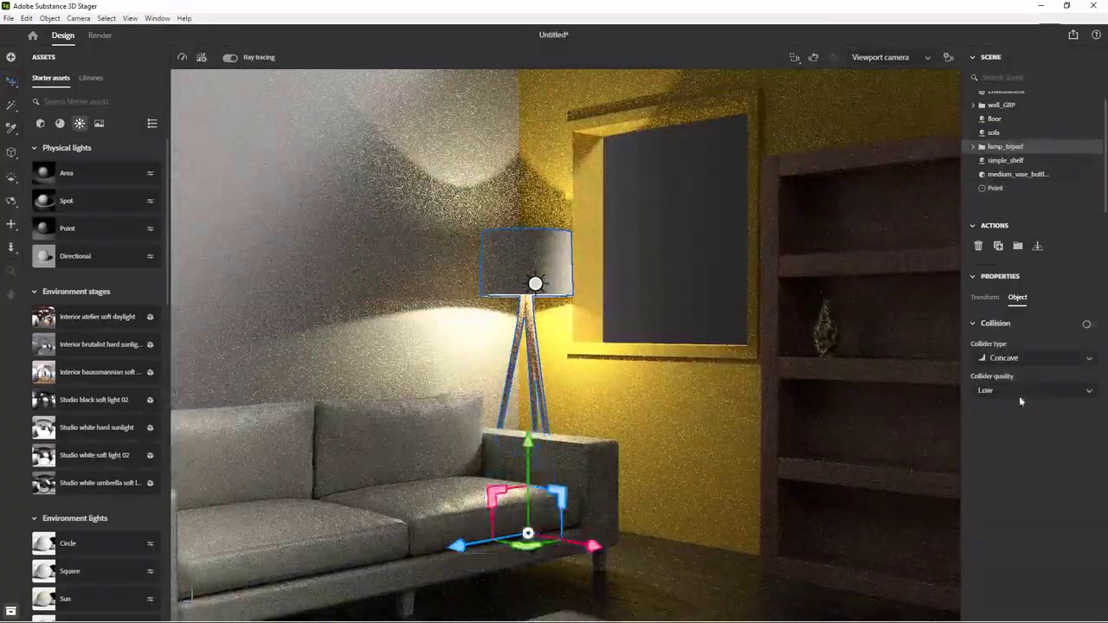
pyautogui.moveTo(499, 589)
pyautogui.mouseDown(button='right')
pyautogui.moveTo(698, 611)
pyautogui.moveTo(499, 590)
pyautogui.mouseUp(button='right')
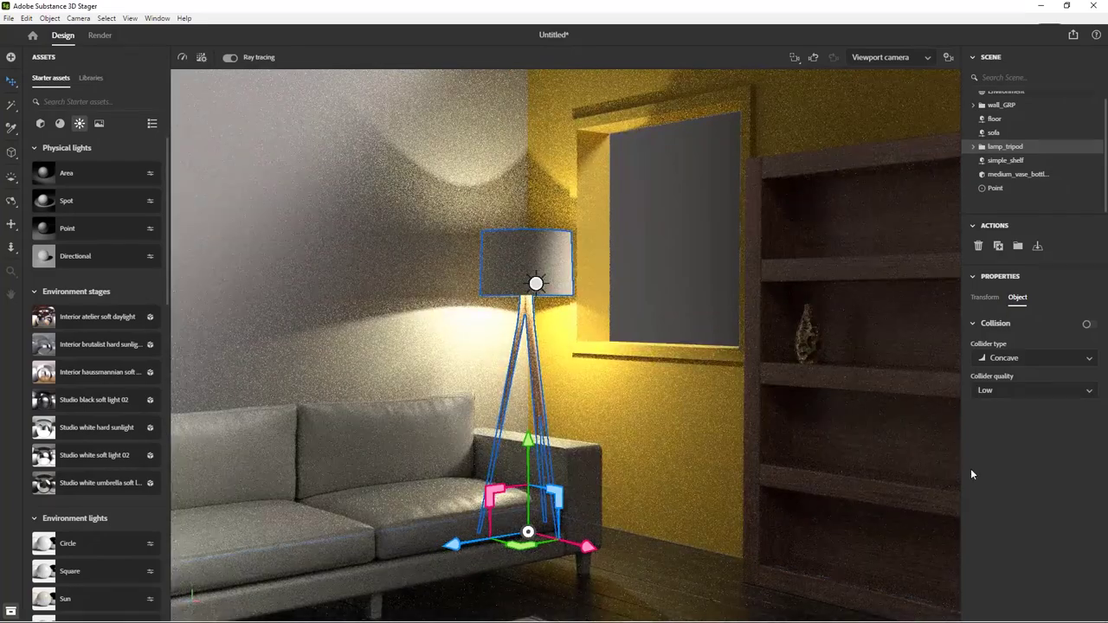
# - Adjust the Point light's exposure, trying 15 and settling on 16
pyautogui.click(996, 188)
pyautogui.write('15')
pyautogui.press('Return')
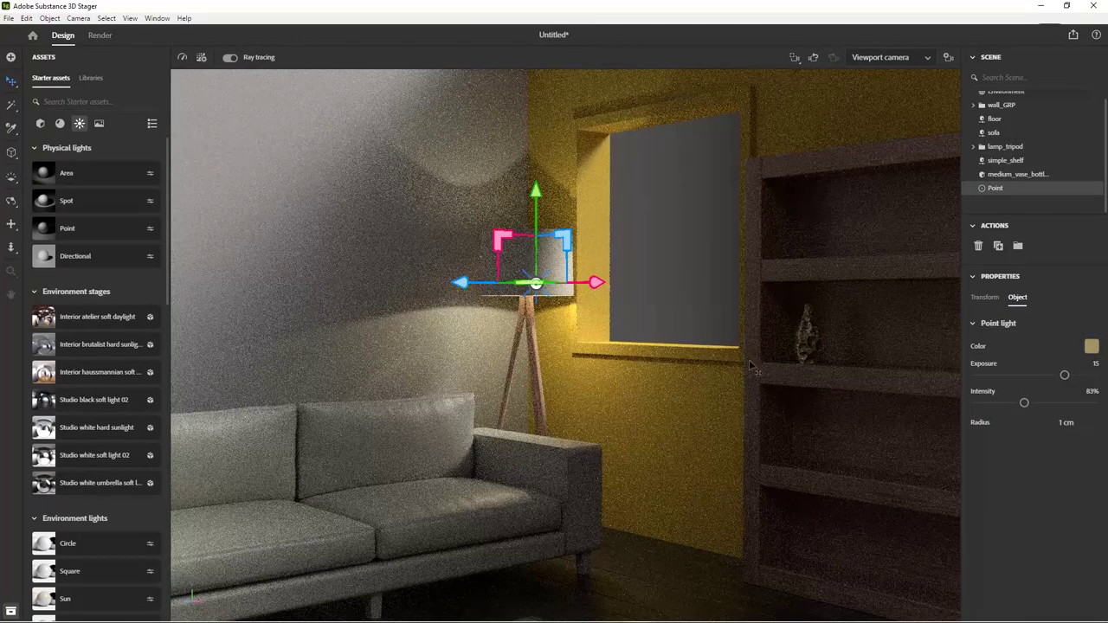
pyautogui.press('Return')
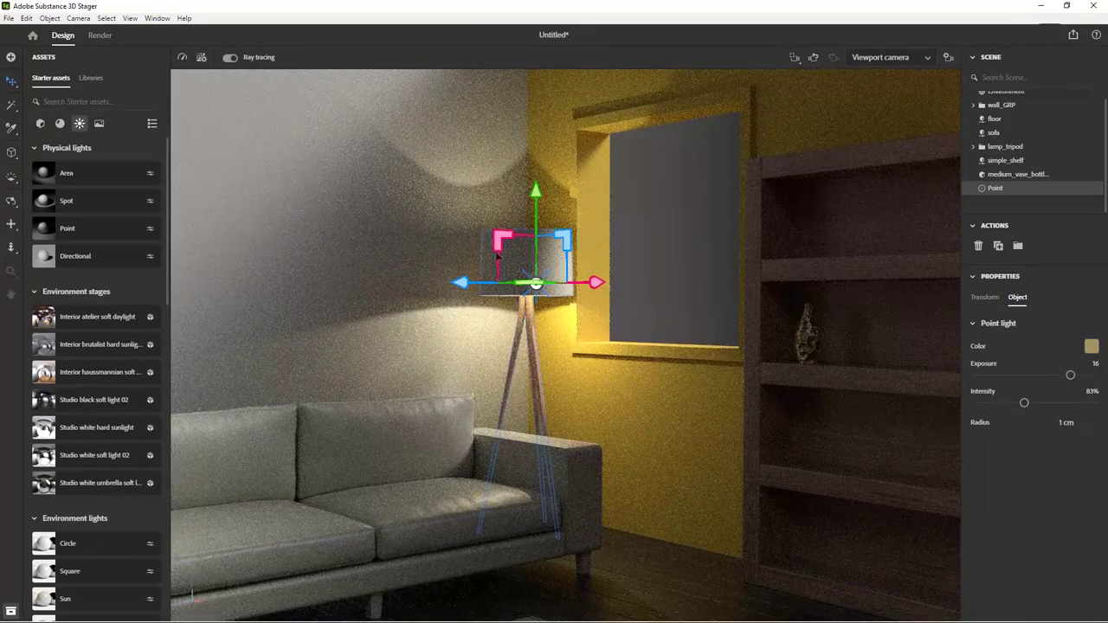
# - Select only the tripod lamp's shade mesh and set its material's interior translucency to 0.74
pyautogui.click(973, 146)
pyautogui.click(983, 160)
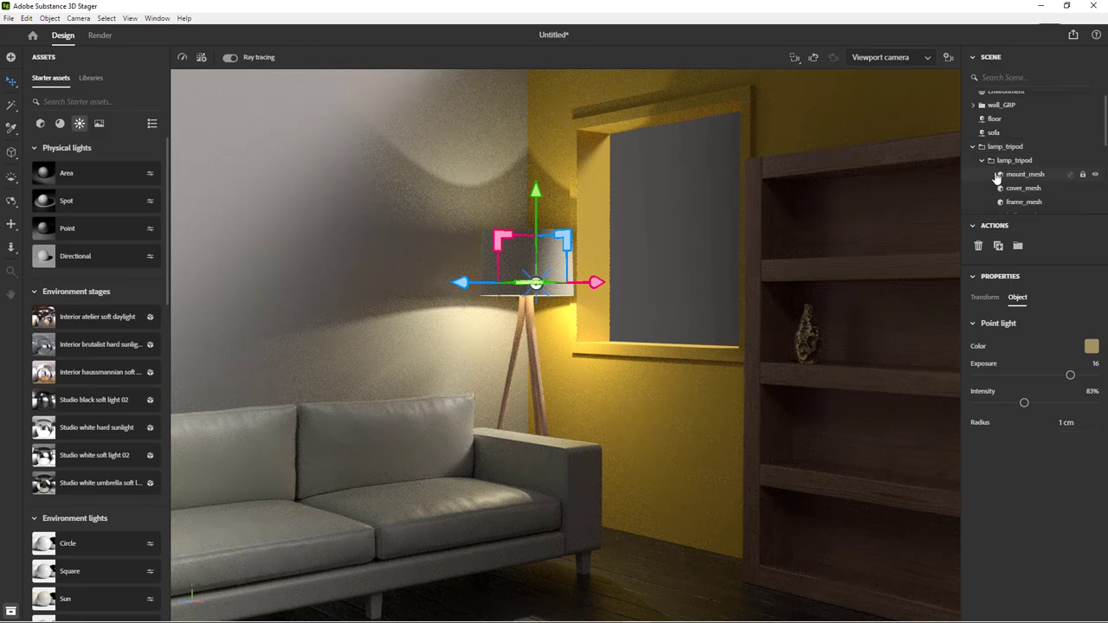
pyautogui.scroll(-2, 1021, 186)
pyautogui.click(539, 286)
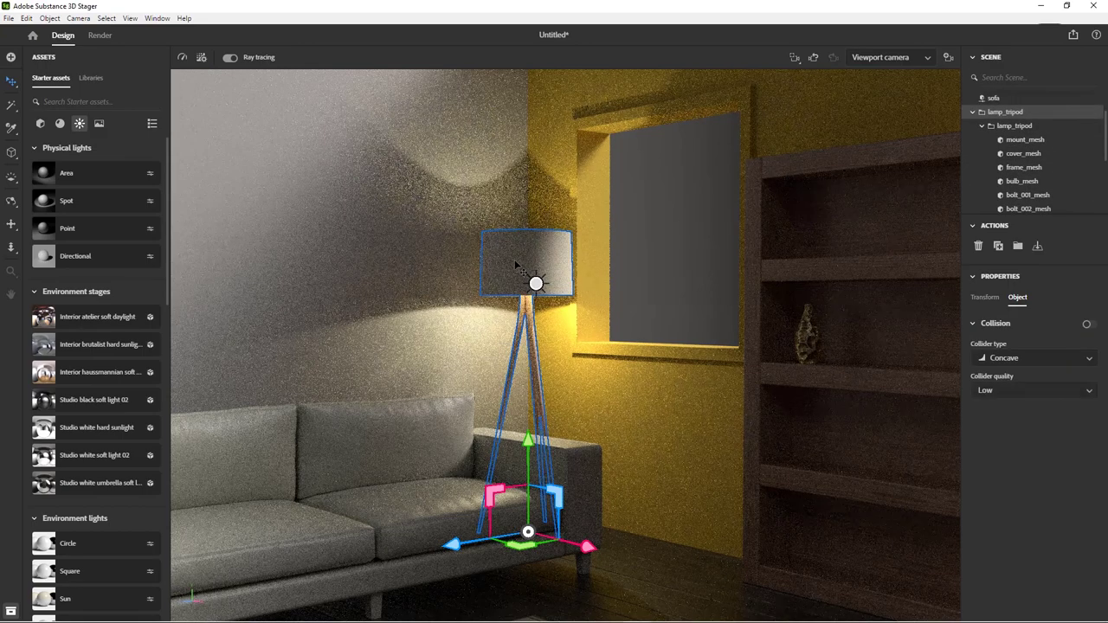
pyautogui.press('ctrl')
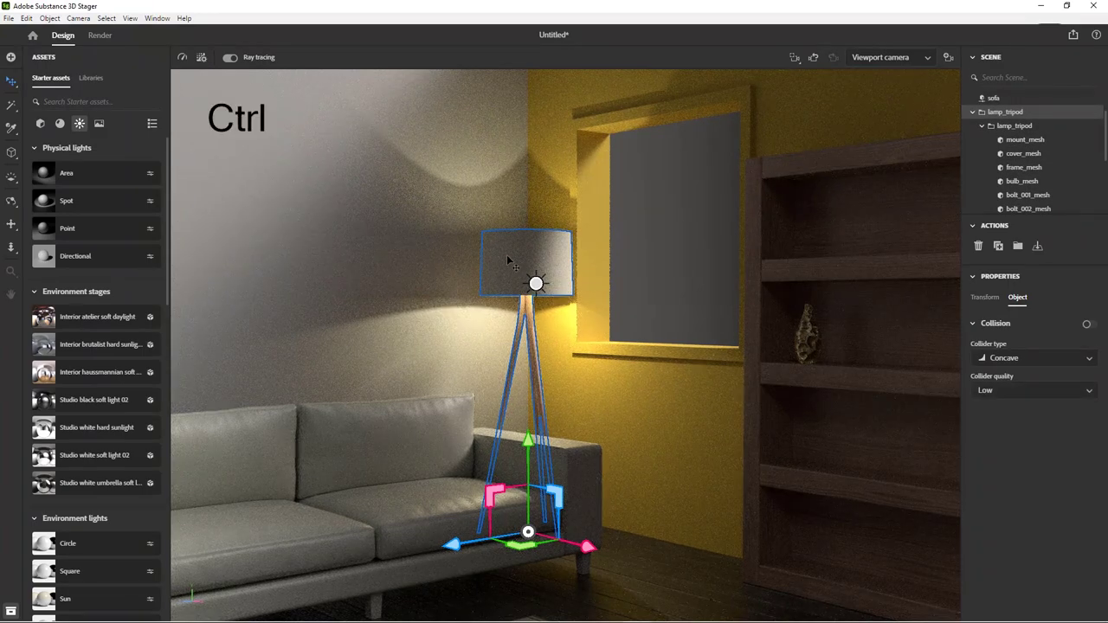
pyautogui.keyDown('ctrl'); pyautogui.click(506, 254); pyautogui.keyUp('ctrl')
pyautogui.scroll(-5, 1017, 358)
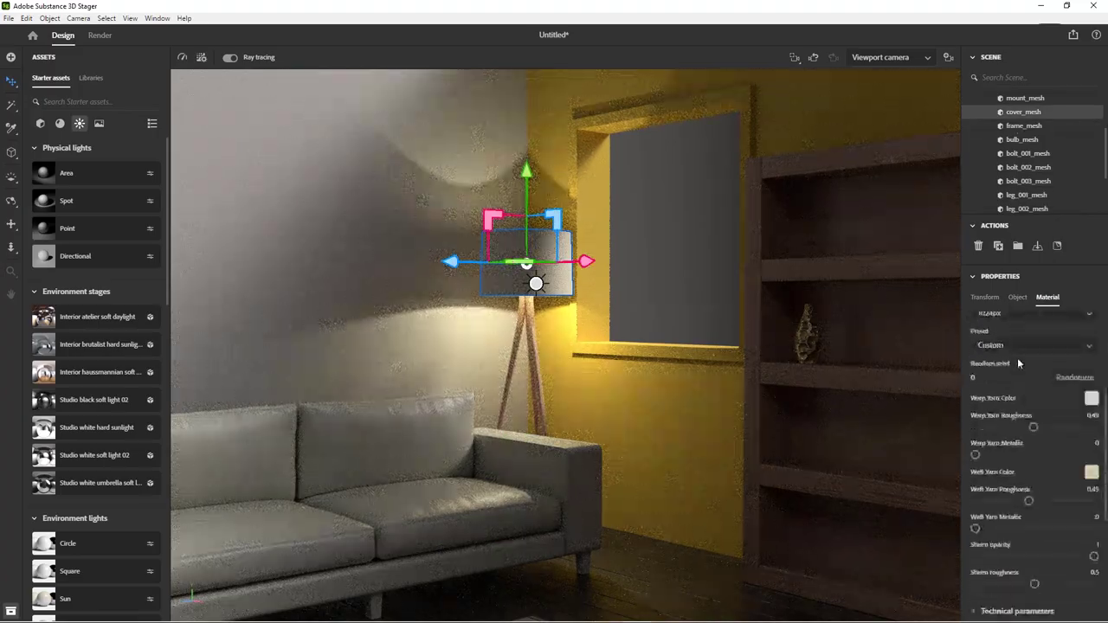
pyautogui.scroll(-5, 1018, 363)
pyautogui.click(974, 572)
pyautogui.scroll(-3, 975, 571)
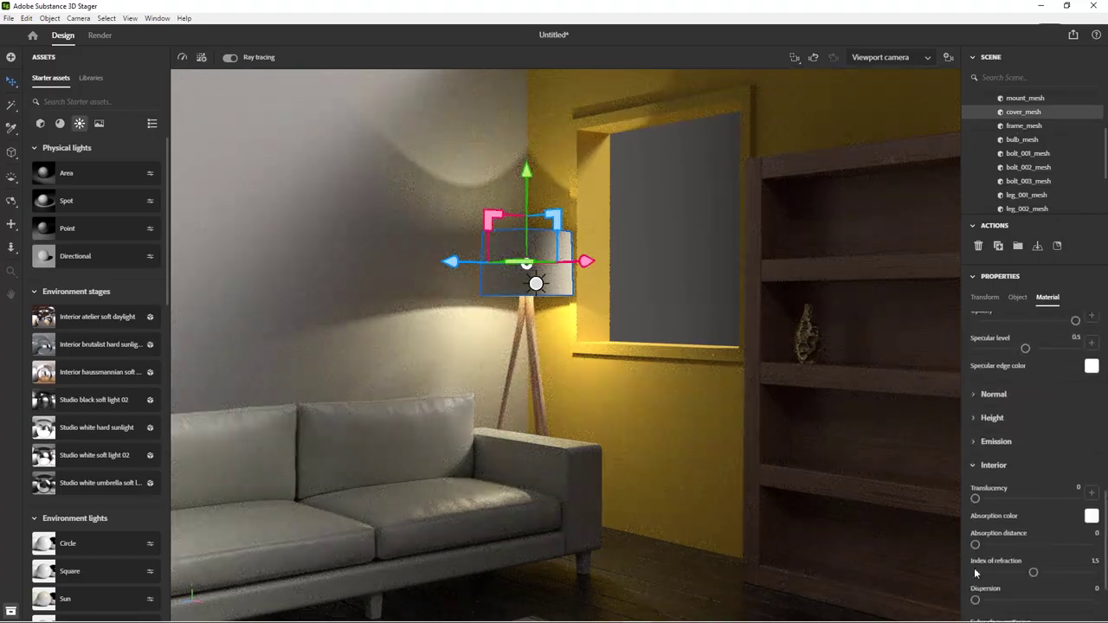
pyautogui.moveTo(975, 488); pyautogui.dragTo(1049, 487)
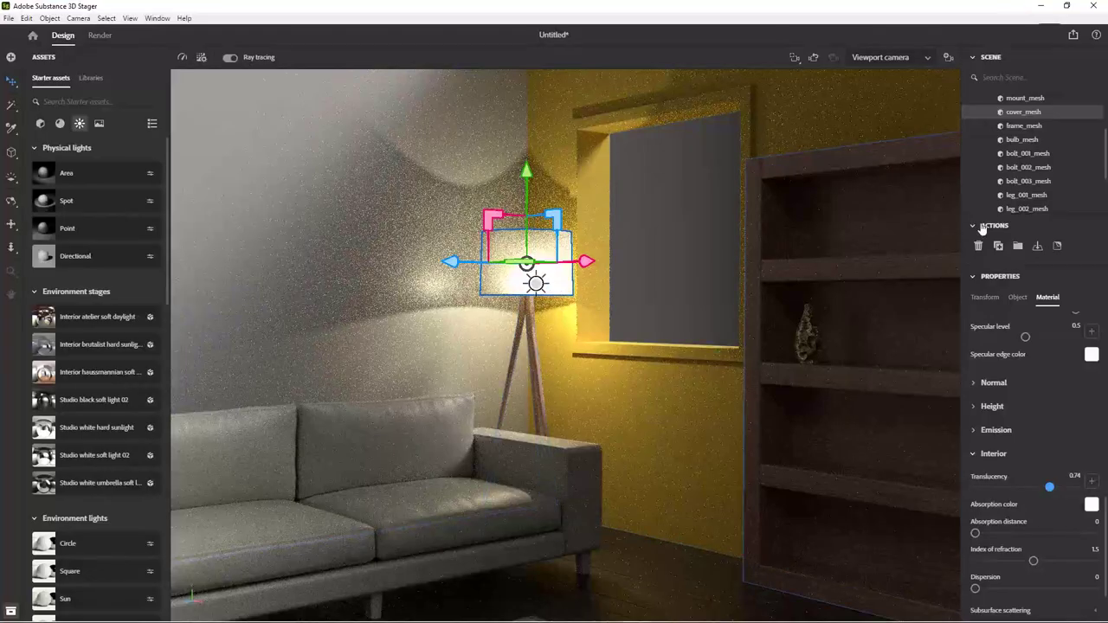
# - Set the lampshade material's absorption color to a pale yellow-green, RGB 197, 204, 122
pyautogui.click(1092, 506)
pyautogui.click(955, 536)
pyautogui.click(985, 420)
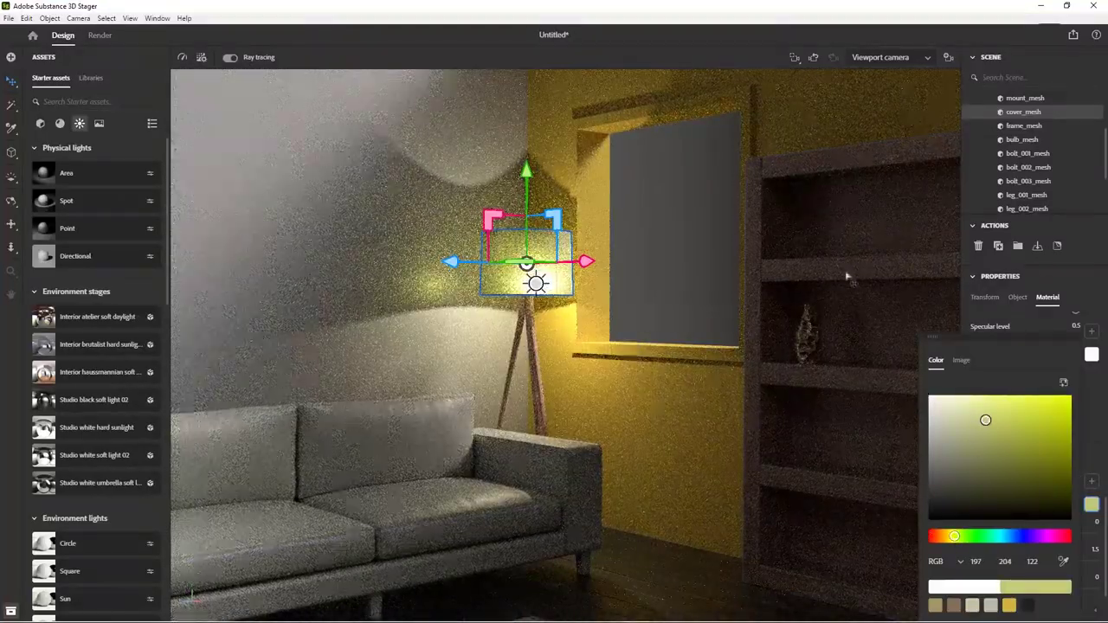
pyautogui.click(1068, 325)
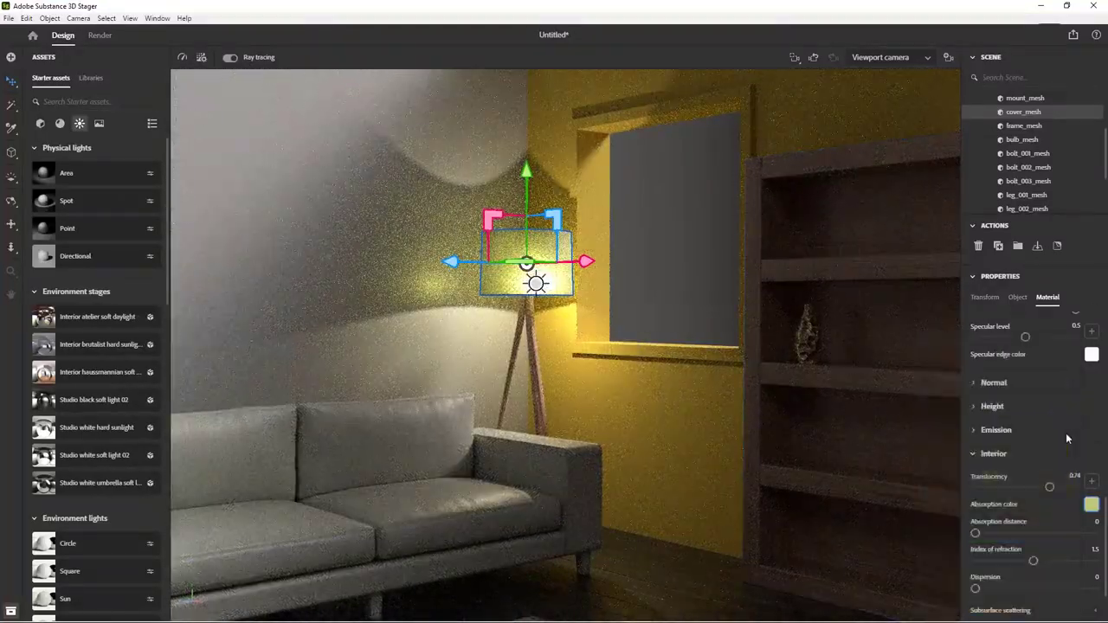
# - Reposition the Point light to the center of the tripod lamp's shade
pyautogui.scroll(-5, 1013, 165)
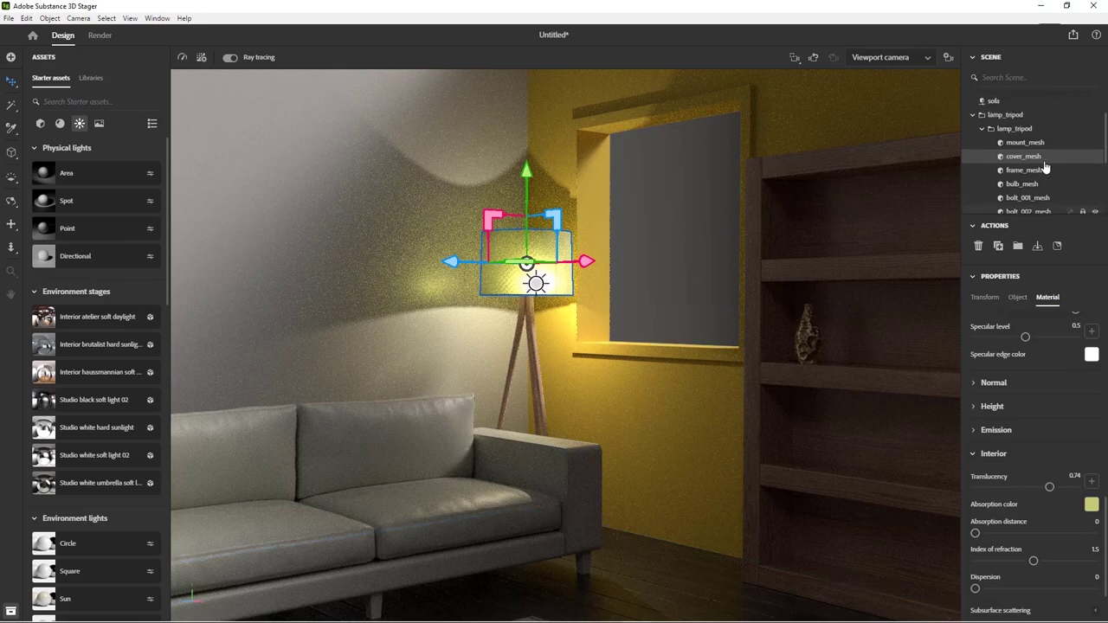
pyautogui.click(1000, 187)
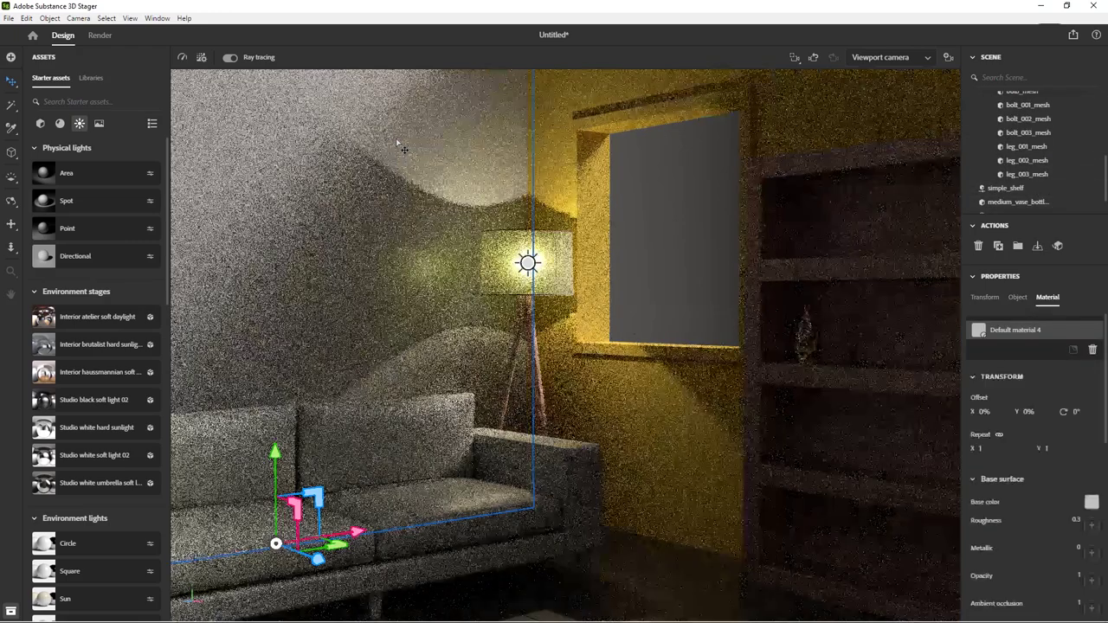
# - Set the white wall's material roughness to 0.91 and its specular level to 0.09
pyautogui.scroll(-2, 1026, 473)
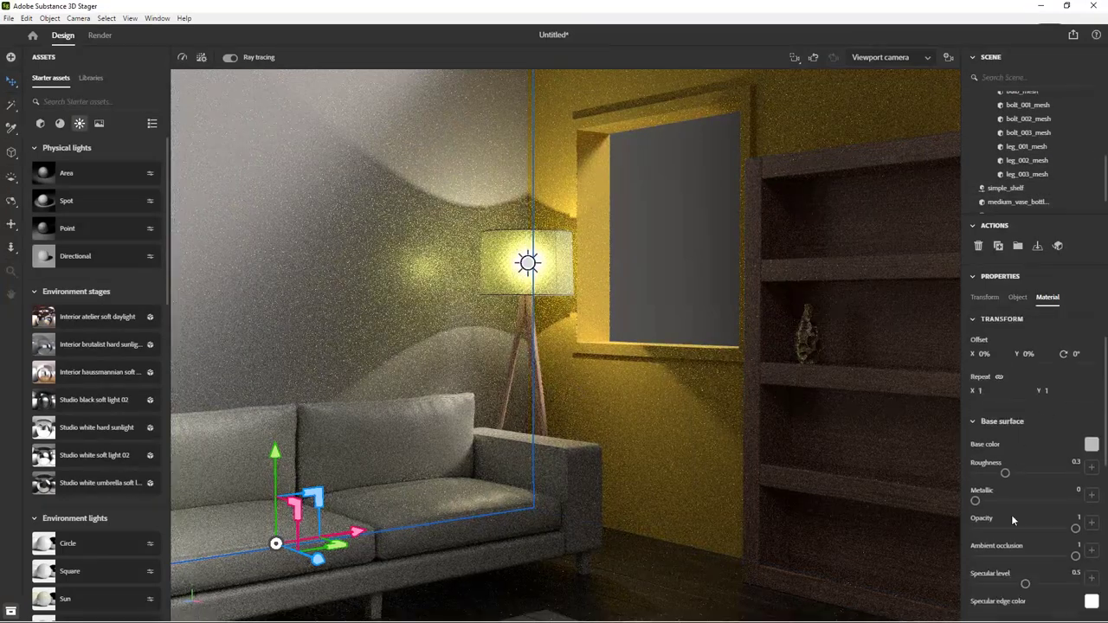
pyautogui.moveTo(1005, 475); pyautogui.dragTo(955, 474)
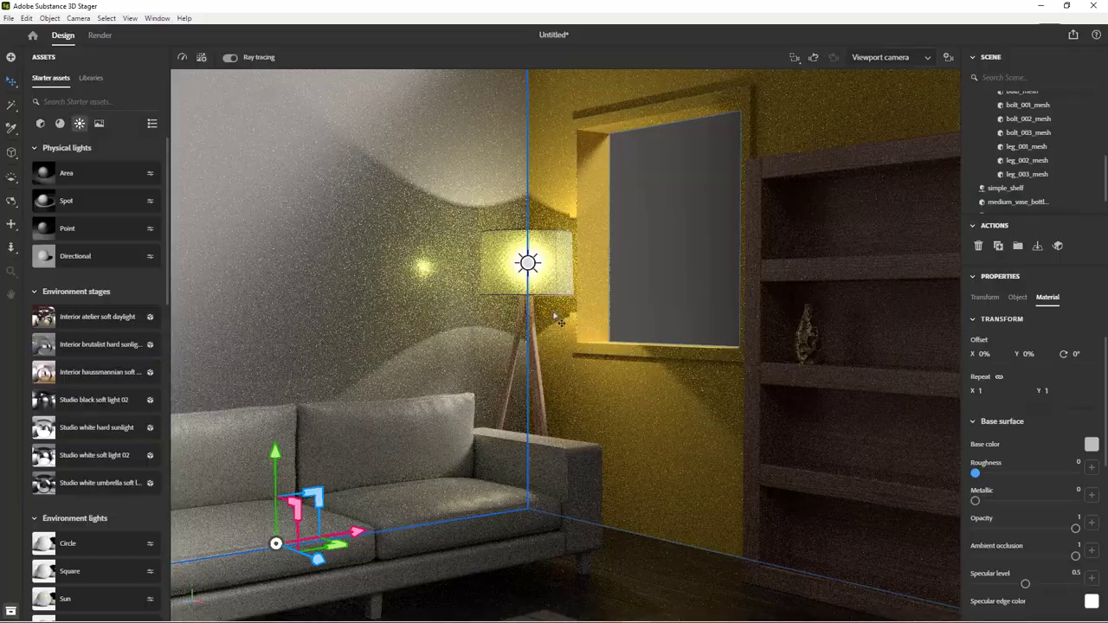
pyautogui.moveTo(976, 473); pyautogui.dragTo(1067, 474)
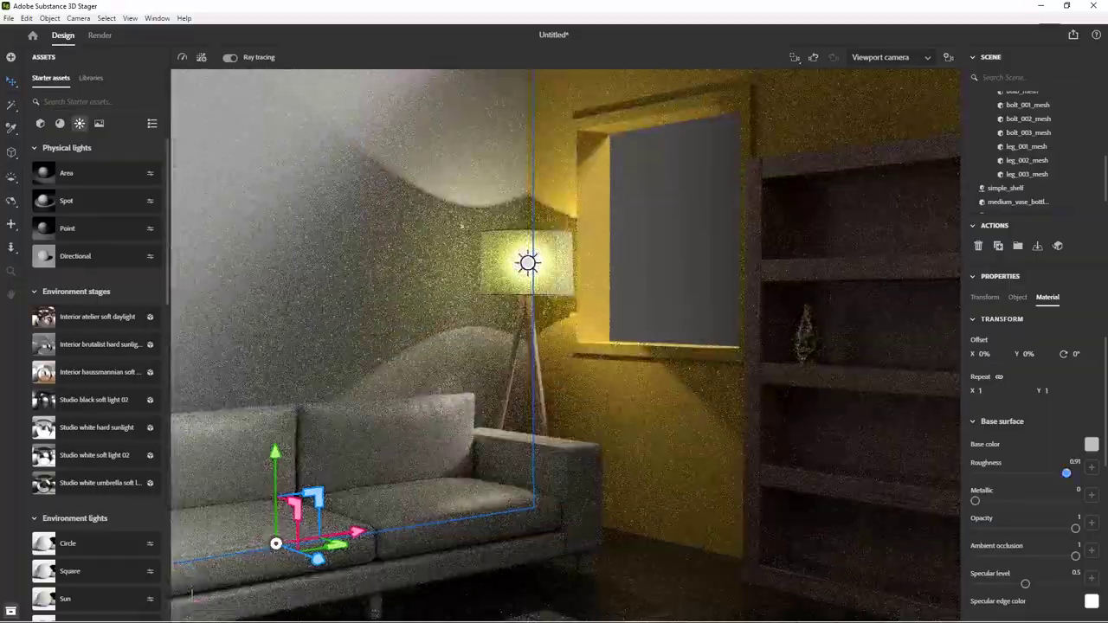
pyautogui.click(862, 463)
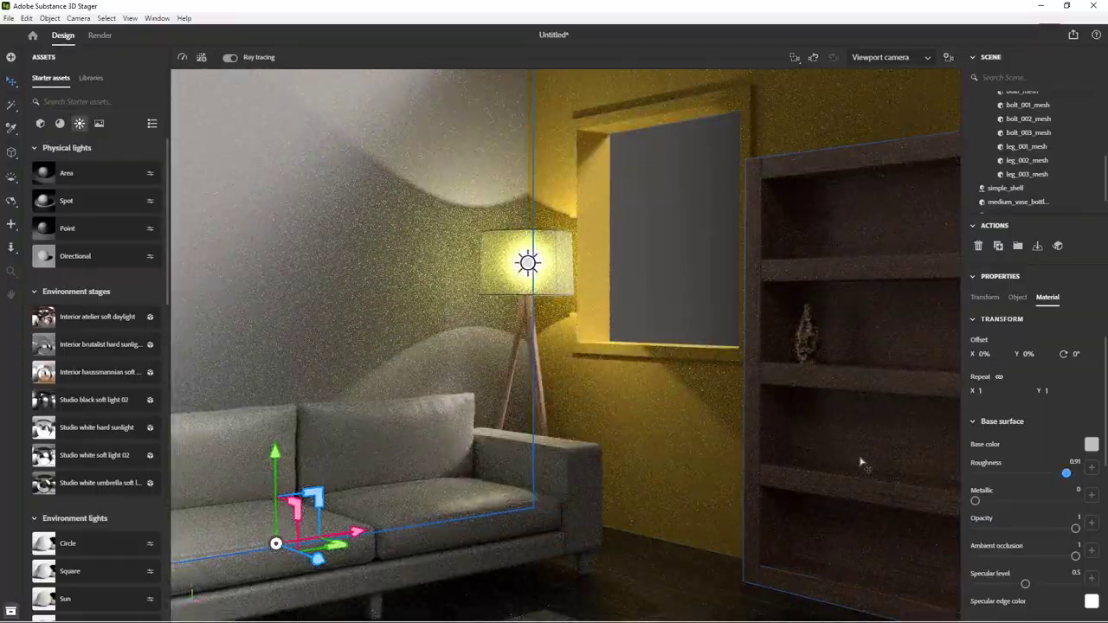
pyautogui.moveTo(1025, 584); pyautogui.dragTo(985, 585)
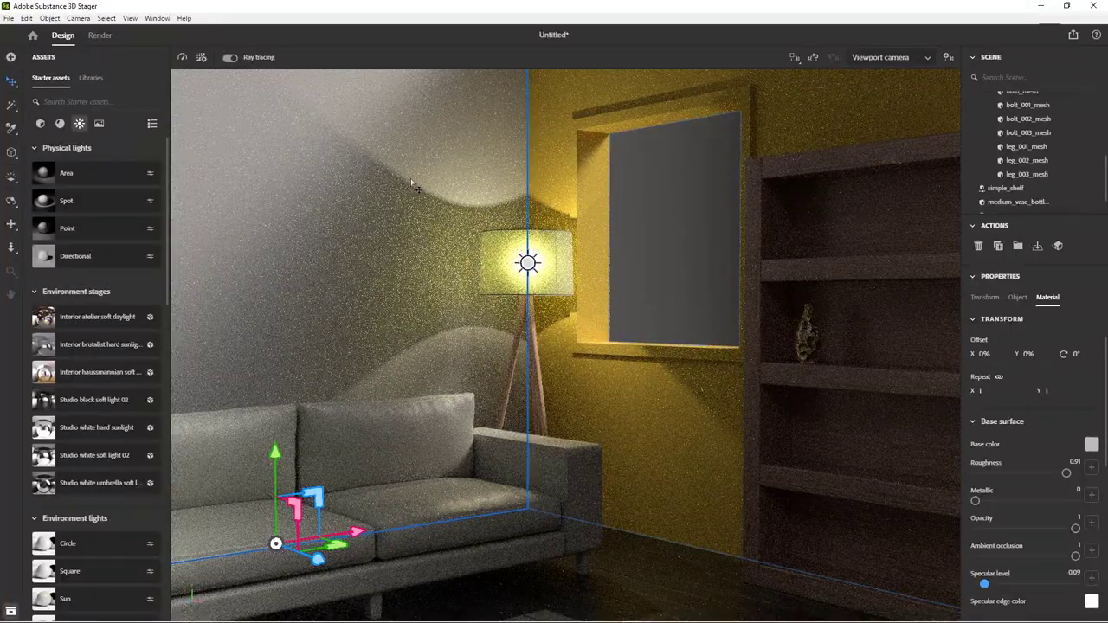
pyautogui.scroll(-2, 405, 194)
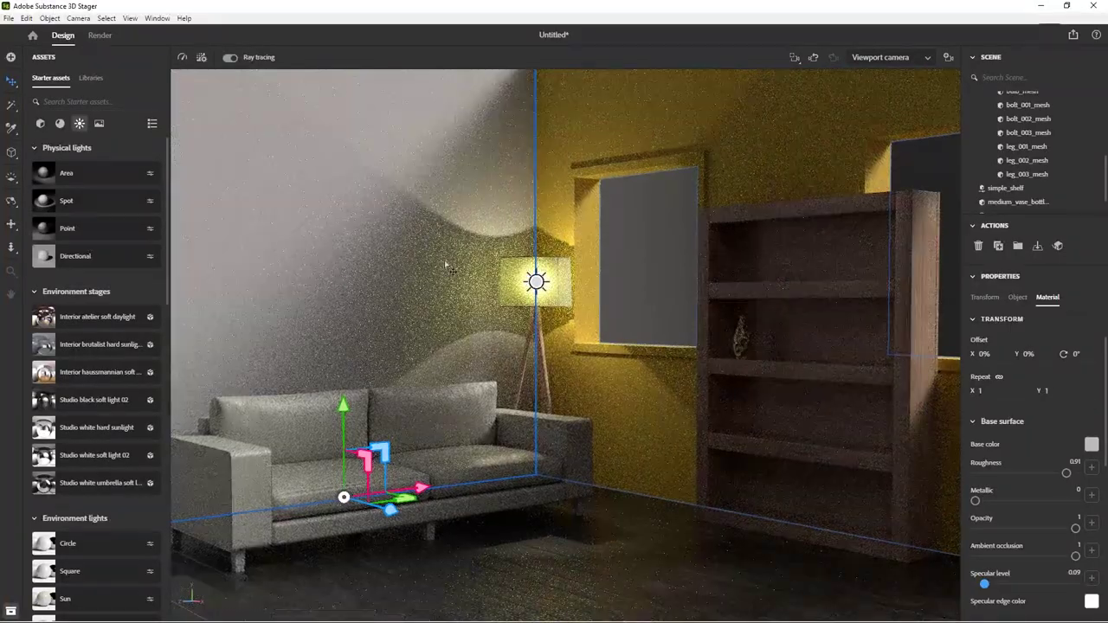
pyautogui.scroll(-5, 1065, 504)
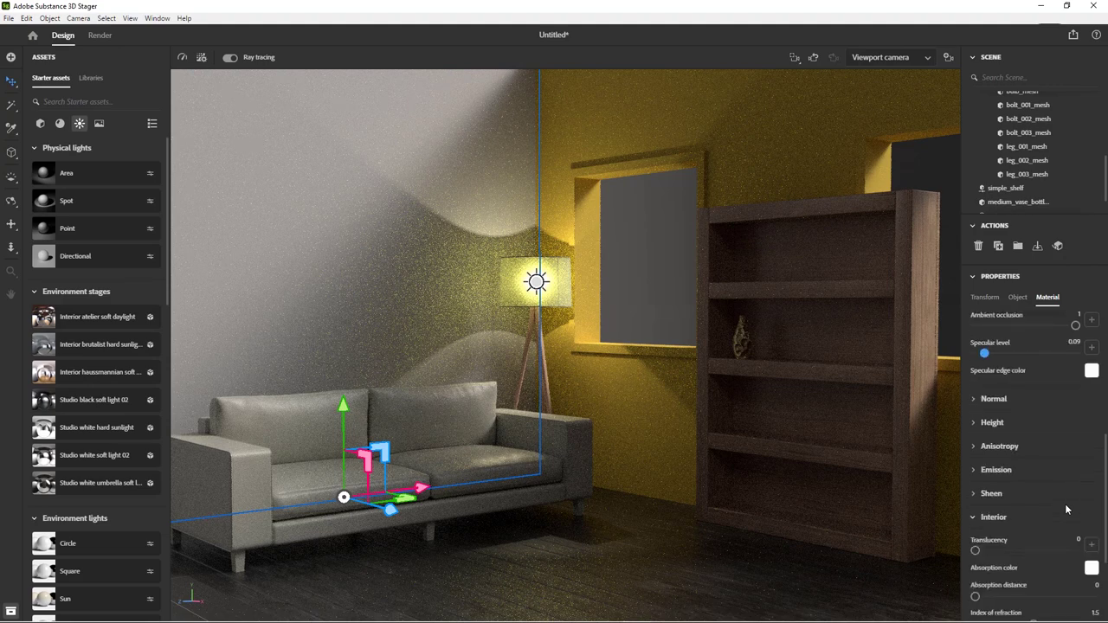
pyautogui.scroll(5, 1065, 504)
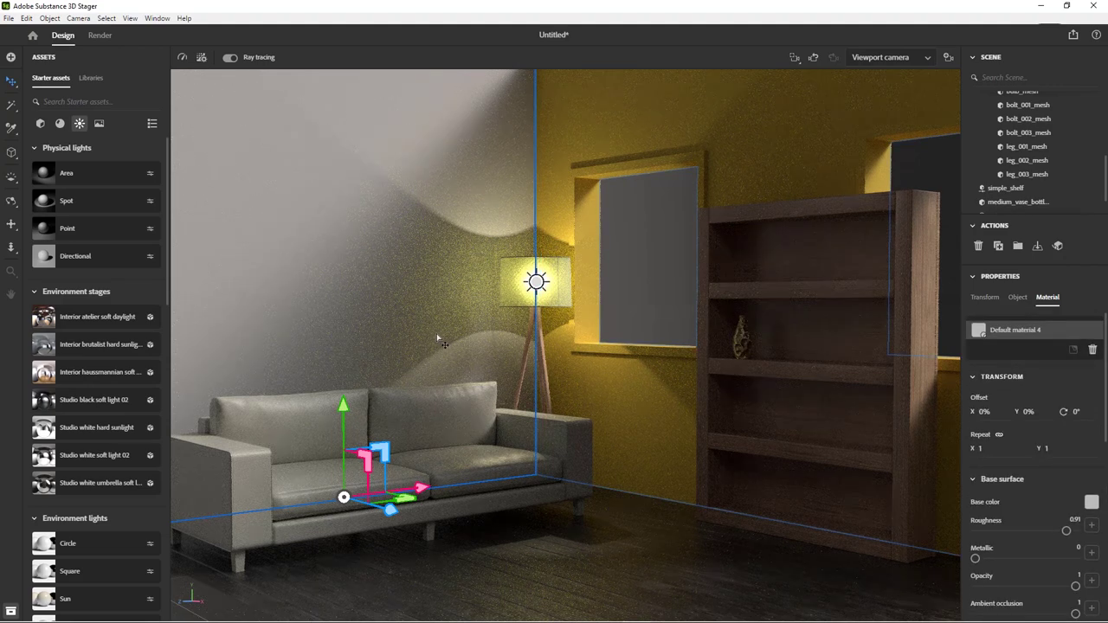
pyautogui.scroll(3, 387, 335)
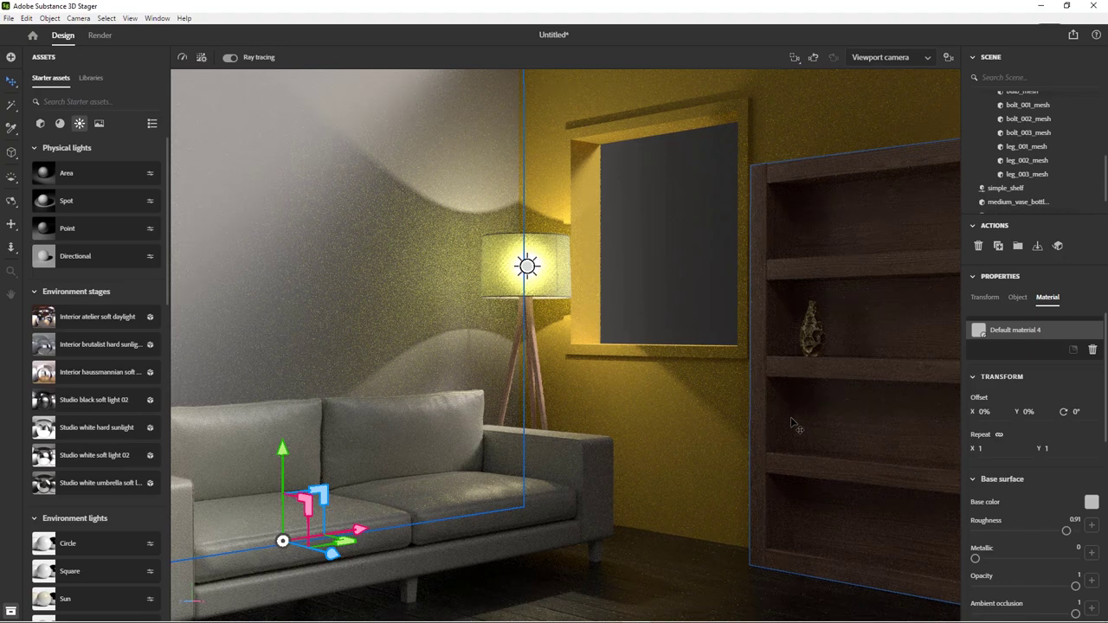
pyautogui.click(690, 391)
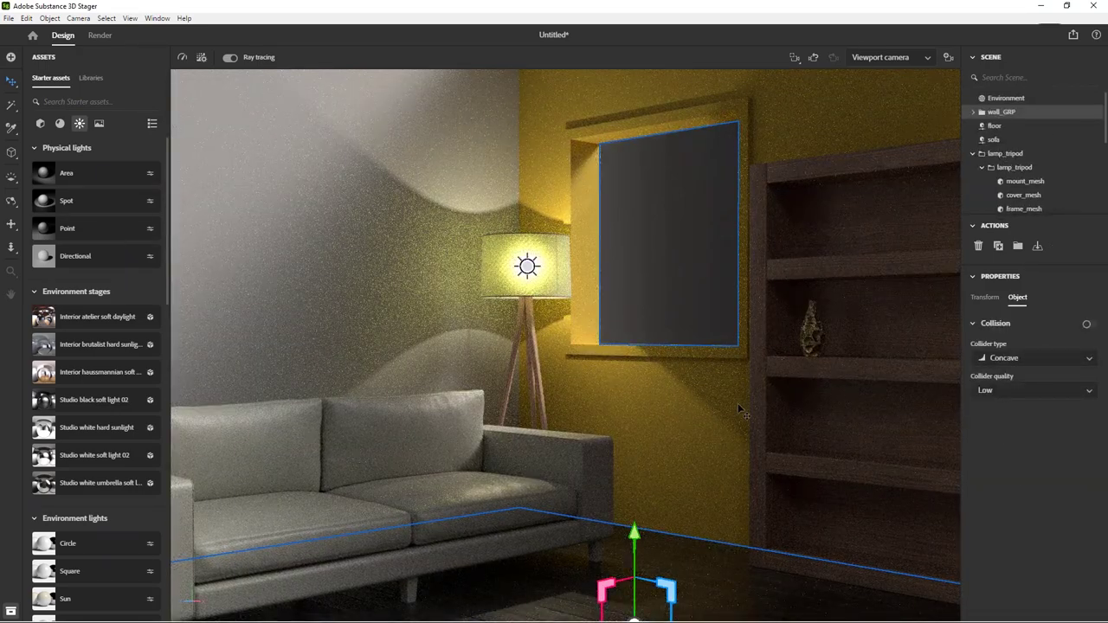
# - Set the yellow window wall's window width to 62.57 and its window offset to 0.47
pyautogui.doubleClick(704, 404)
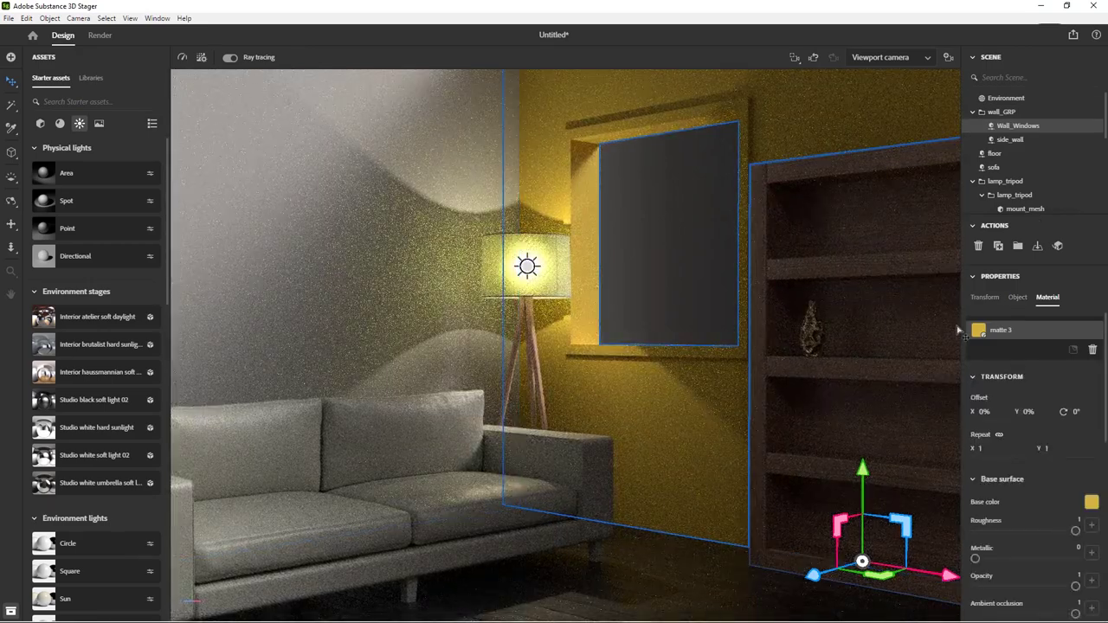
pyautogui.click(1017, 298)
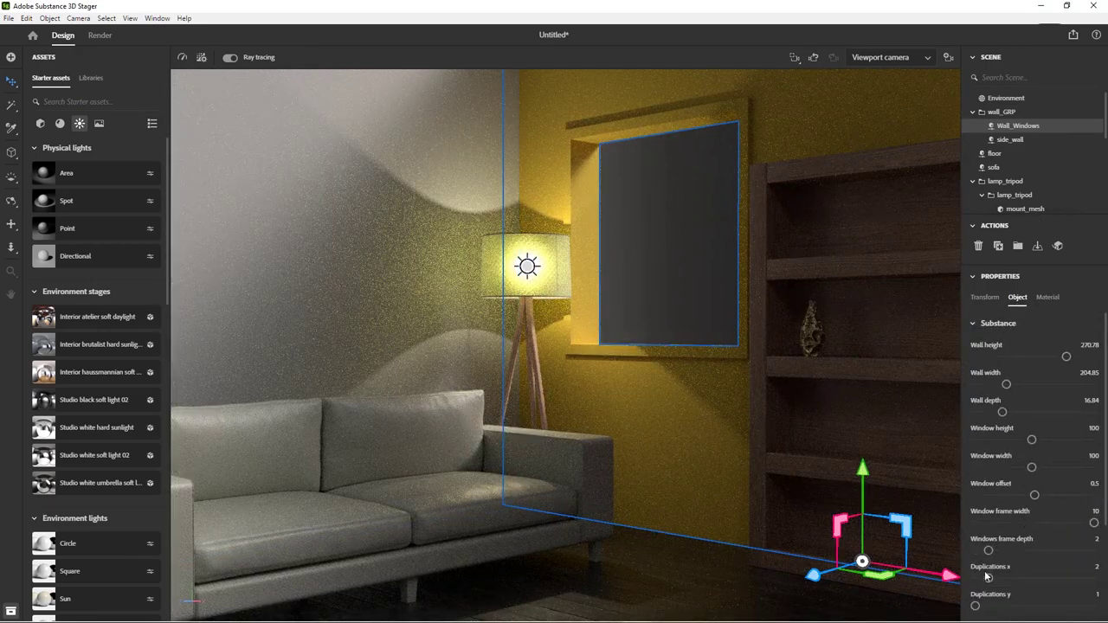
pyautogui.moveTo(1033, 494)
pyautogui.mouseDown()
pyautogui.moveTo(1039, 465)
pyautogui.moveTo(1007, 467)
pyautogui.mouseUp()
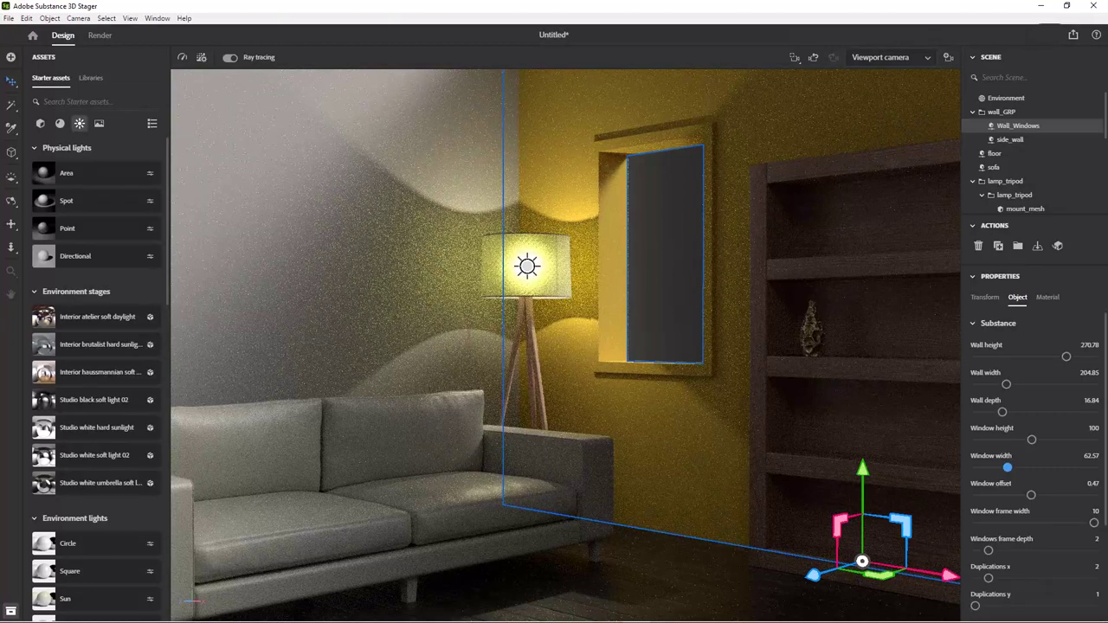
# - Set the yellow window wall's depth to 5
pyautogui.moveTo(1092, 405); pyautogui.dragTo(1074, 429)
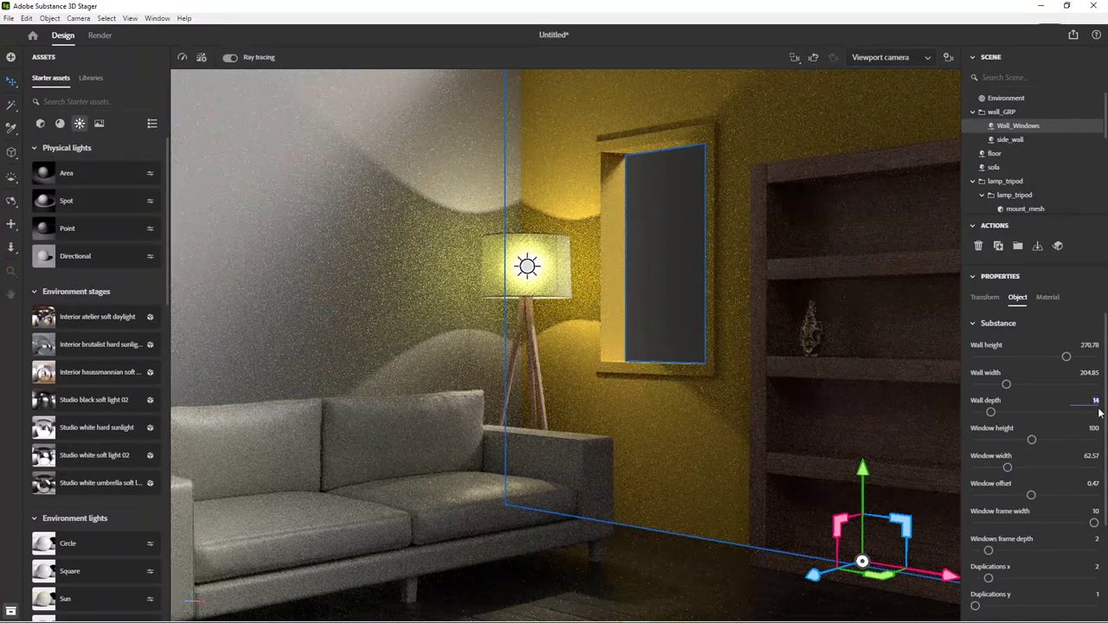
pyautogui.write('10')
pyautogui.press('Return')
pyautogui.write('5')
pyautogui.press('Return')
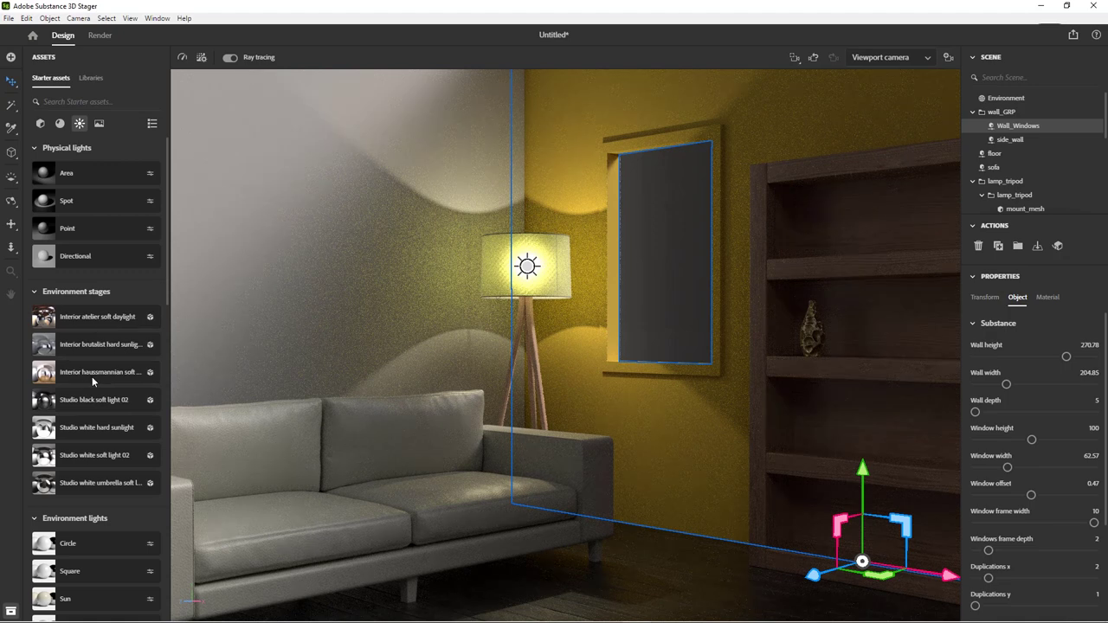
# - Apply the Studio 04 environment light to the scene
pyautogui.scroll(-5, 92, 377)
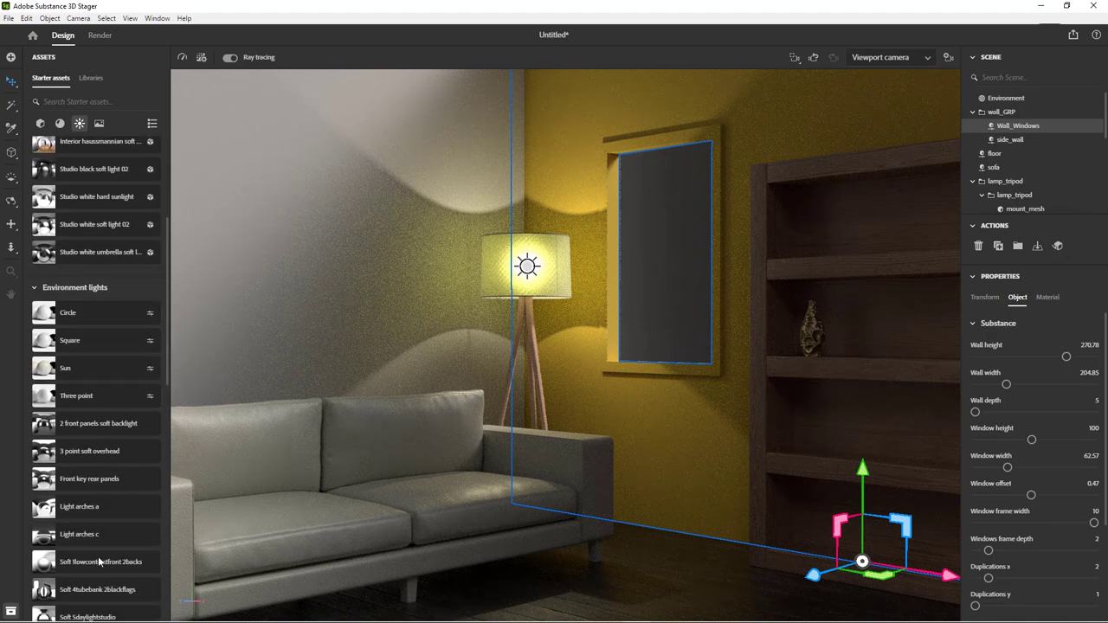
pyautogui.scroll(-1, 99, 558)
pyautogui.scroll(-2, 98, 560)
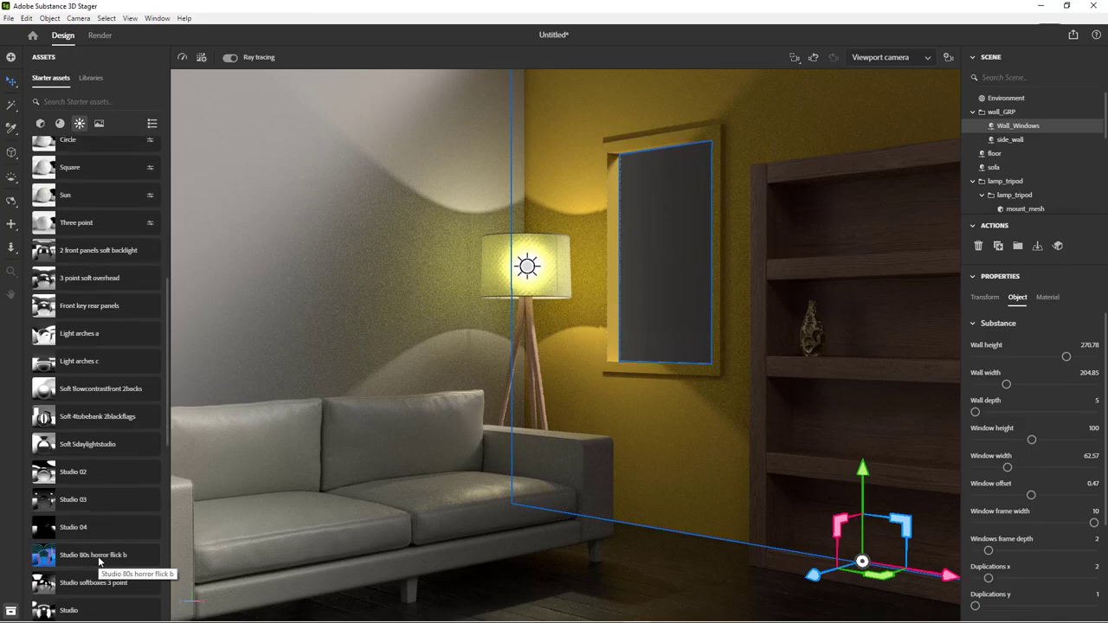
pyautogui.scroll(-1, 99, 561)
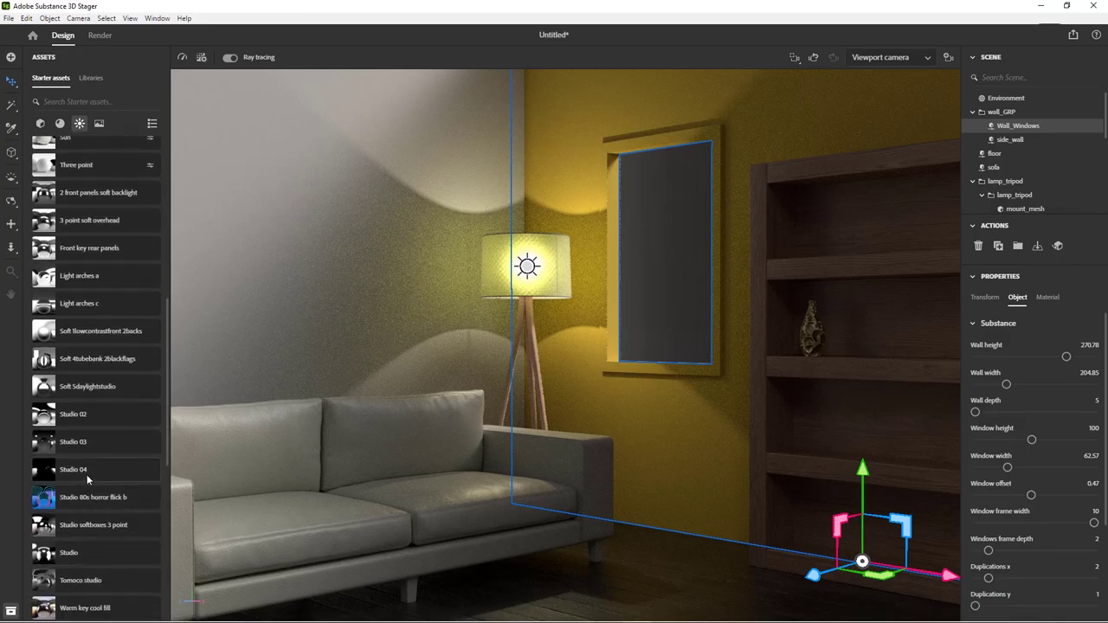
pyautogui.click(87, 473)
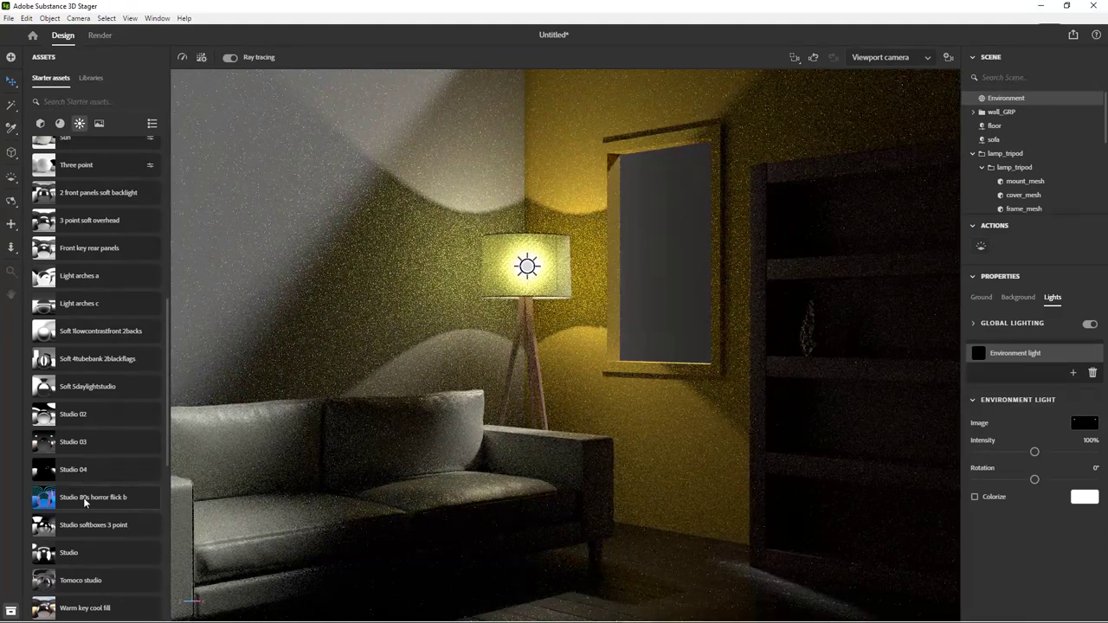
# - Replace the environment light with Gdansk shipyard buildings
pyautogui.scroll(-2, 83, 497)
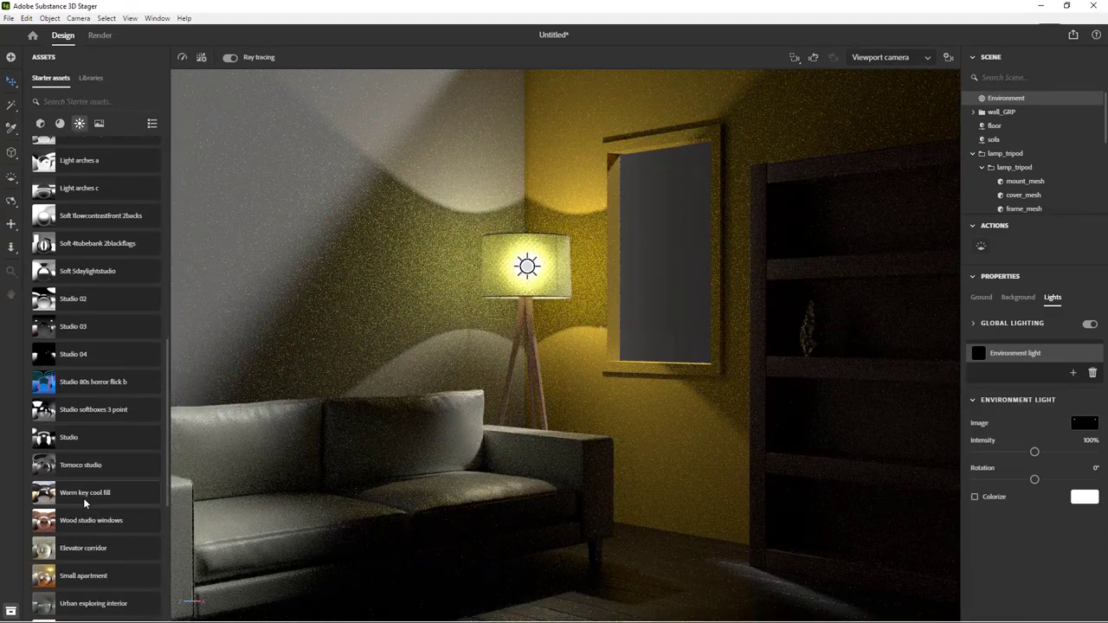
pyautogui.scroll(-2, 83, 498)
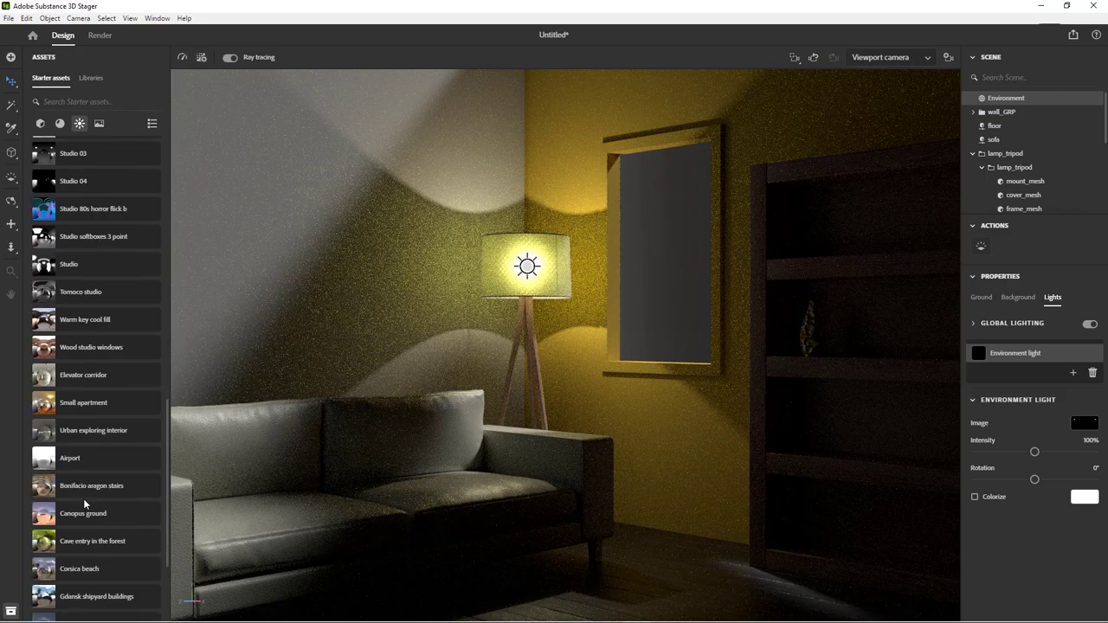
pyautogui.scroll(-3, 83, 499)
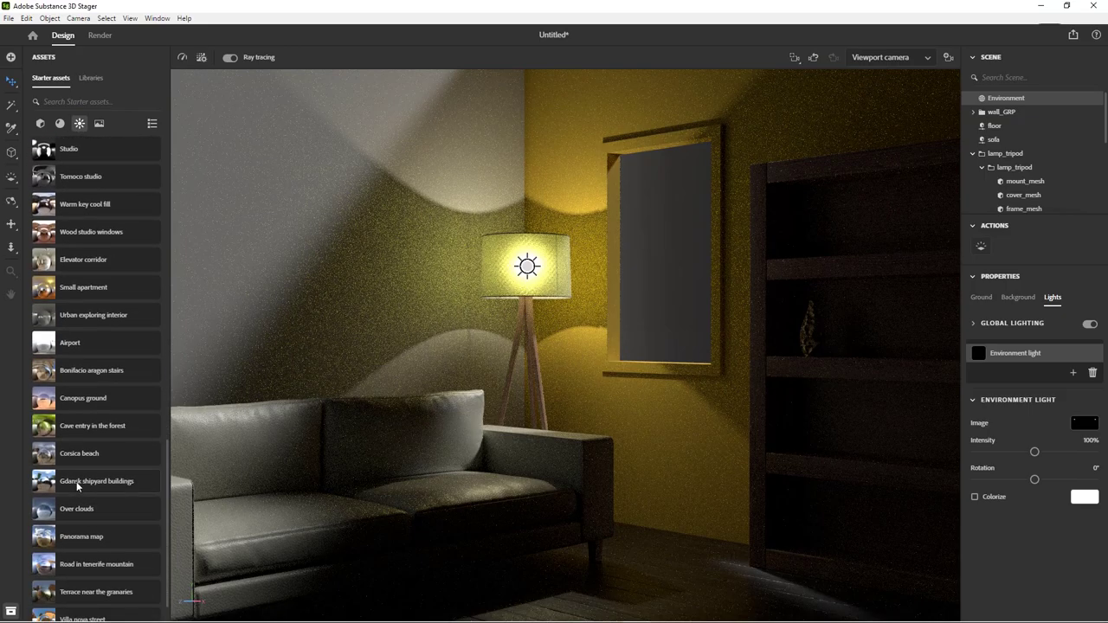
pyautogui.click(76, 481)
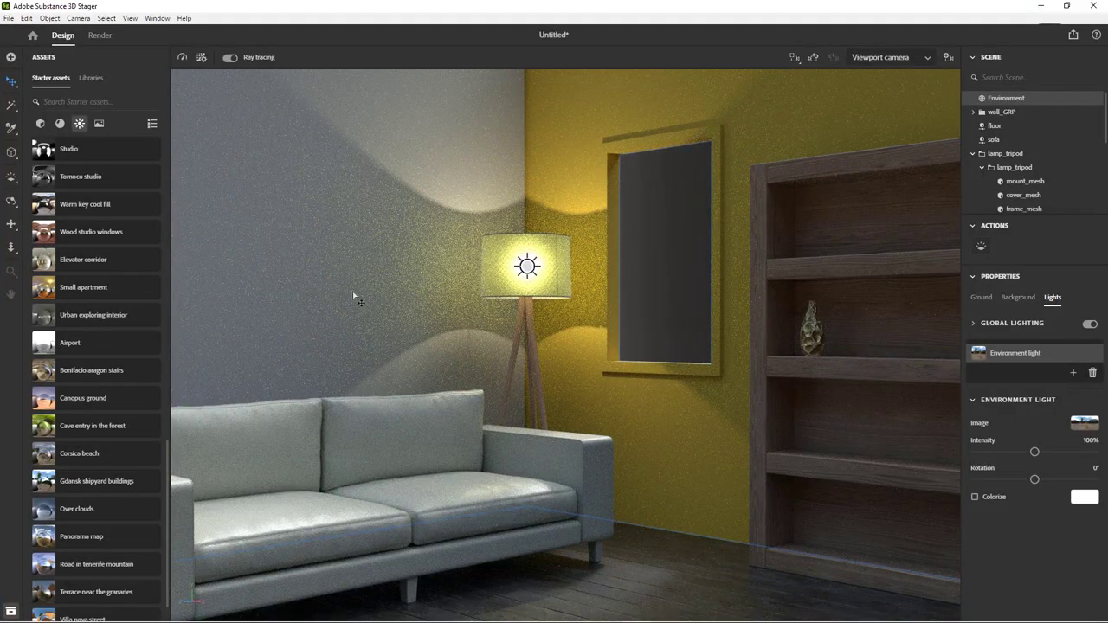
# - Change the environment light to Terrace near the granaries
pyautogui.scroll(-2, 78, 433)
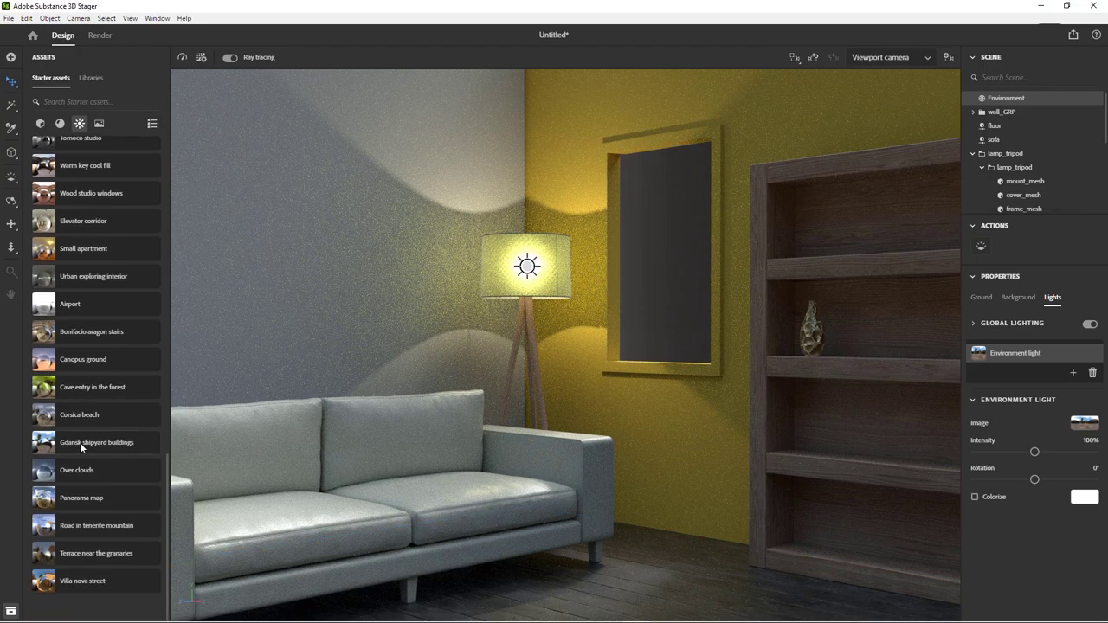
pyautogui.click(82, 554)
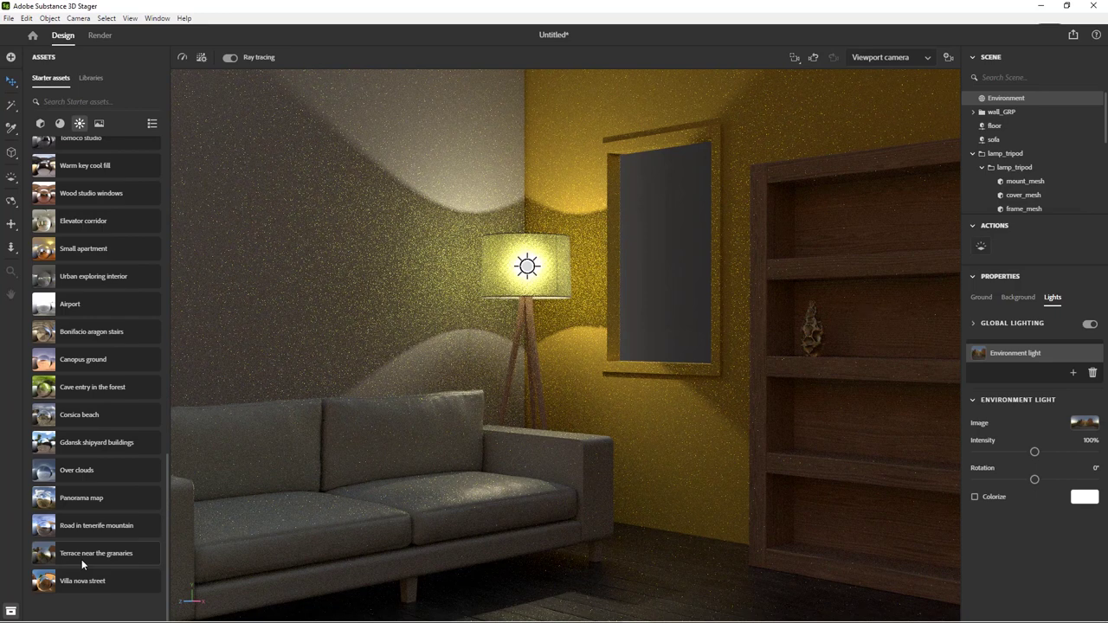
pyautogui.click(358, 549)
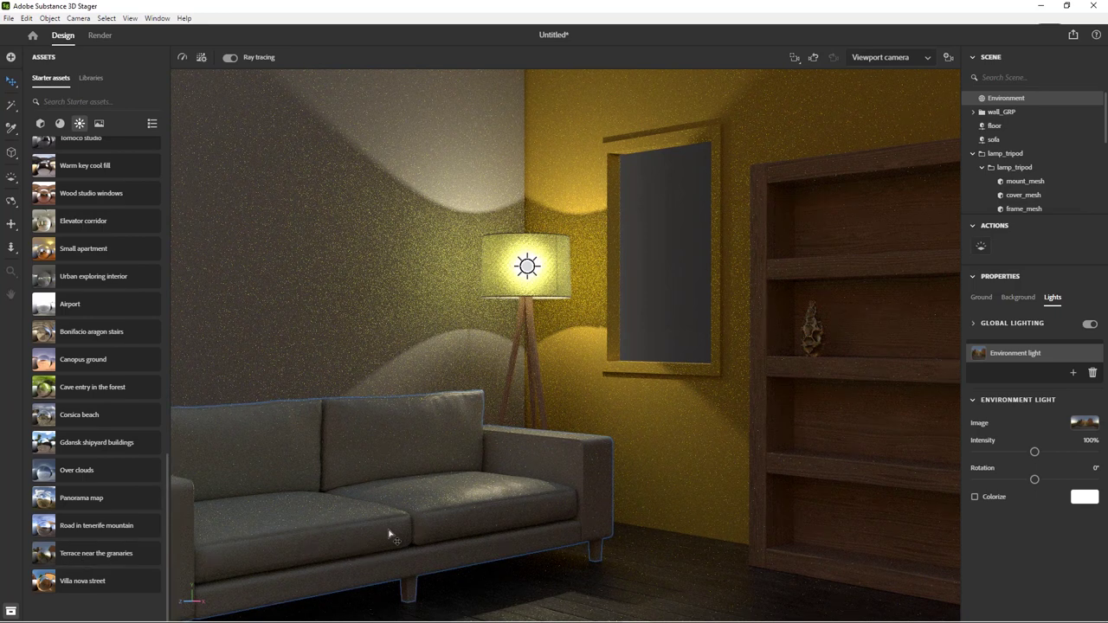
pyautogui.click(881, 330)
# - Adjust the environment's background opacity and blur, and bring up its ground plane settings
pyautogui.click(1022, 299)
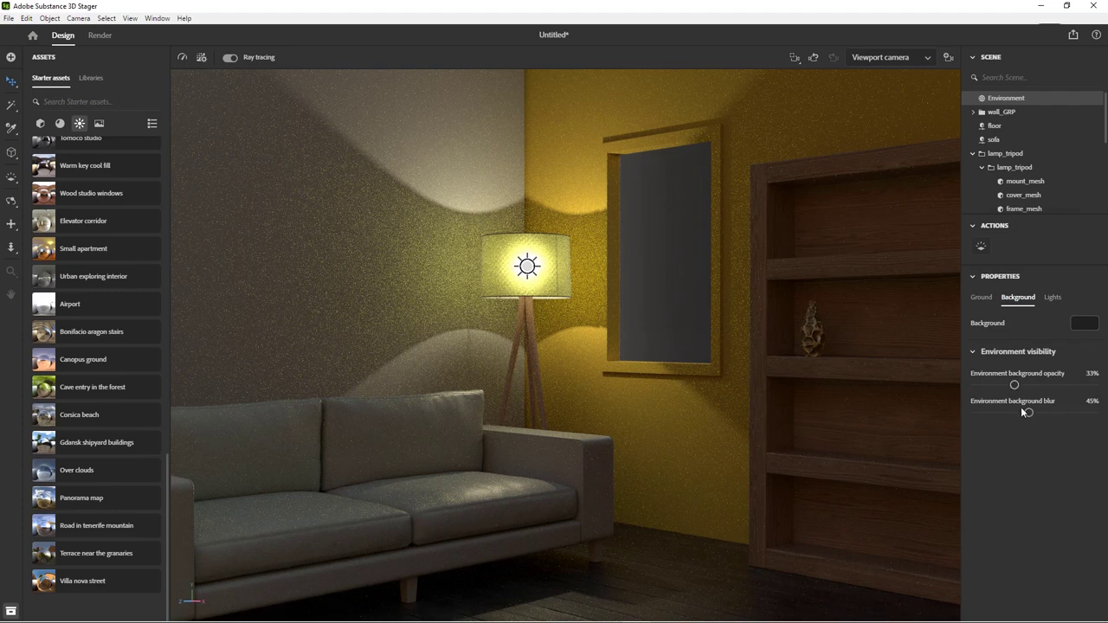
pyautogui.moveTo(1030, 418); pyautogui.dragTo(1012, 385)
pyautogui.click(982, 297)
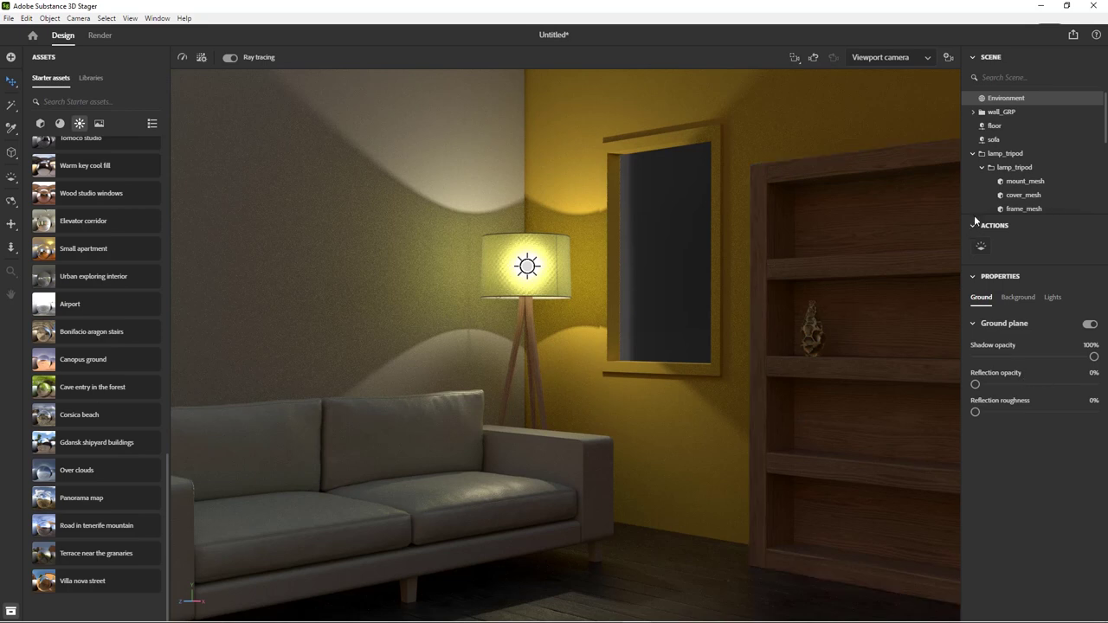
# - Look through the starter library's basic shapes, furniture and decoration models available for furnishing the room
pyautogui.click(1023, 181)
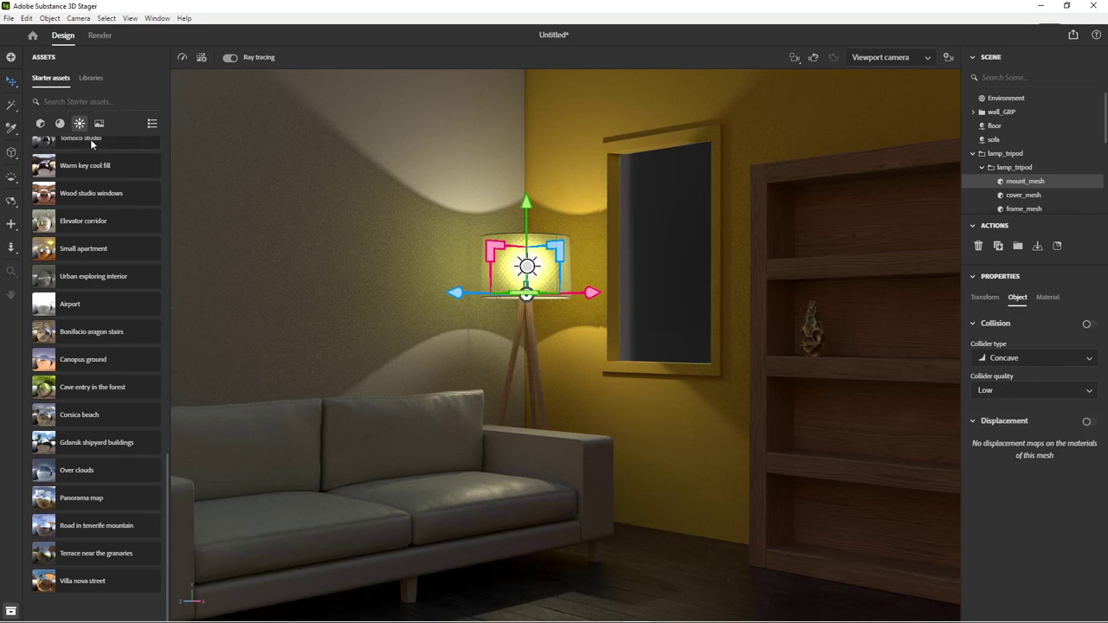
pyautogui.click(40, 123)
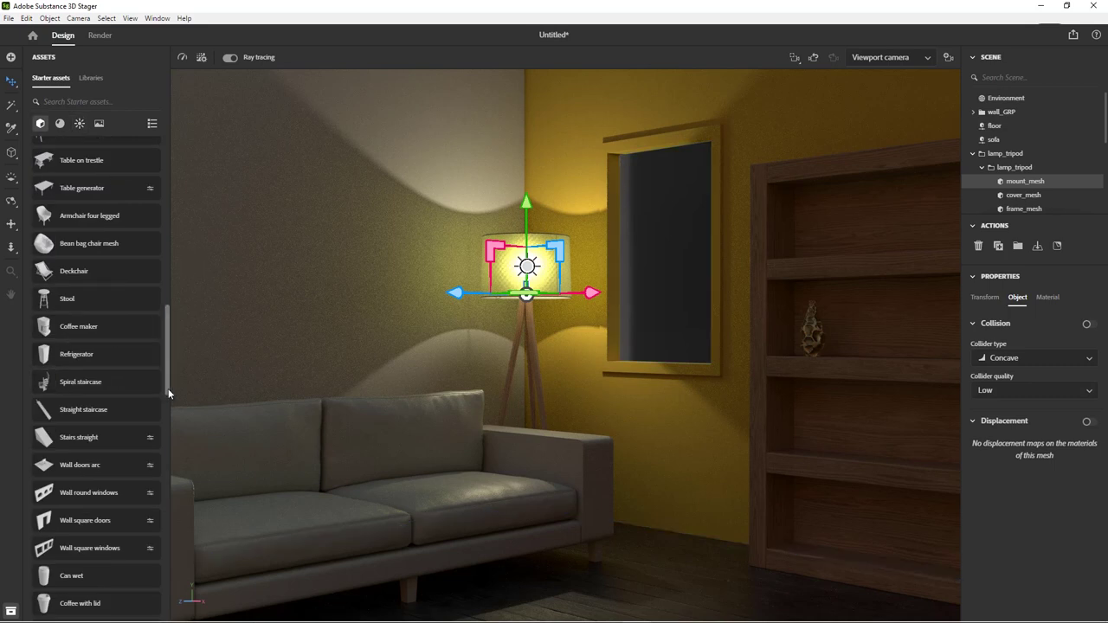
pyautogui.moveTo(168, 389); pyautogui.dragTo(170, 346)
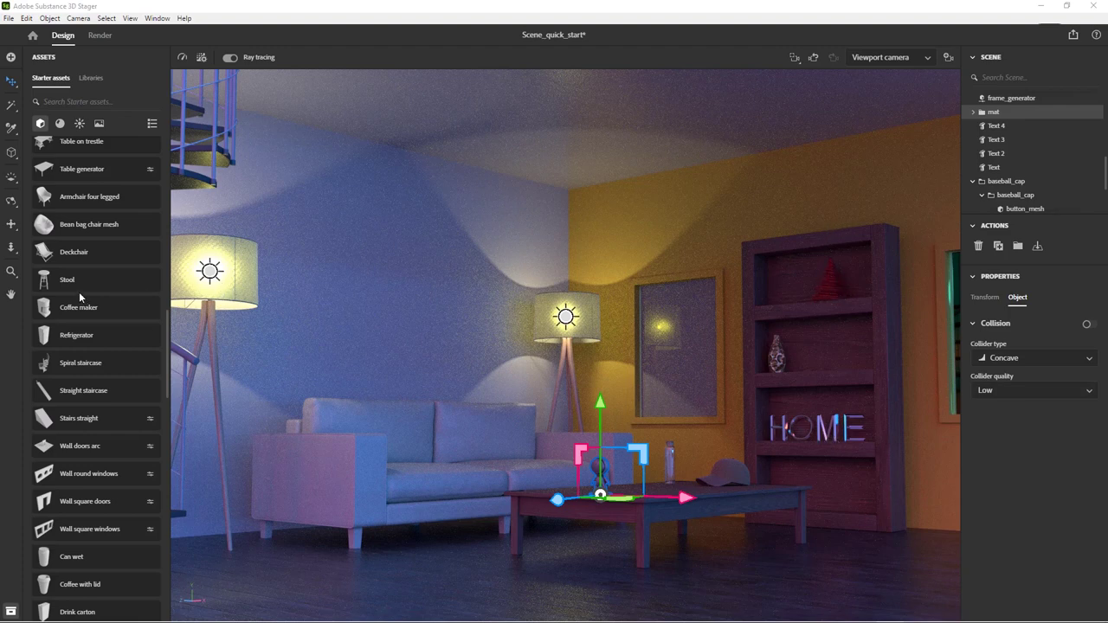
pyautogui.scroll(10, 79, 292)
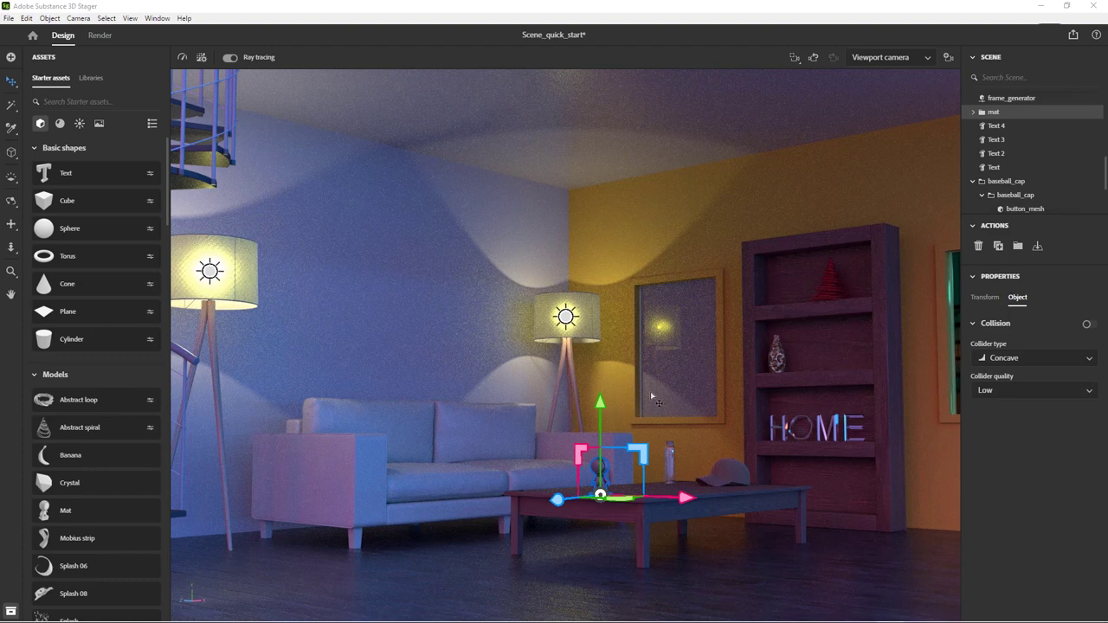
pyautogui.scroll(-10, 111, 442)
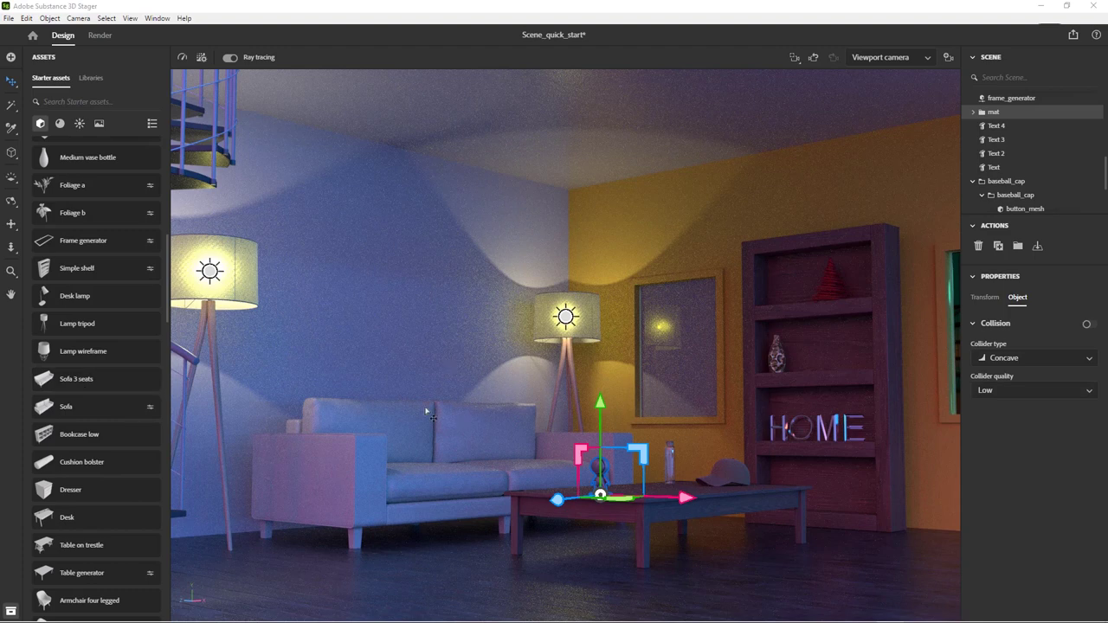
pyautogui.scroll(5, 1032, 203)
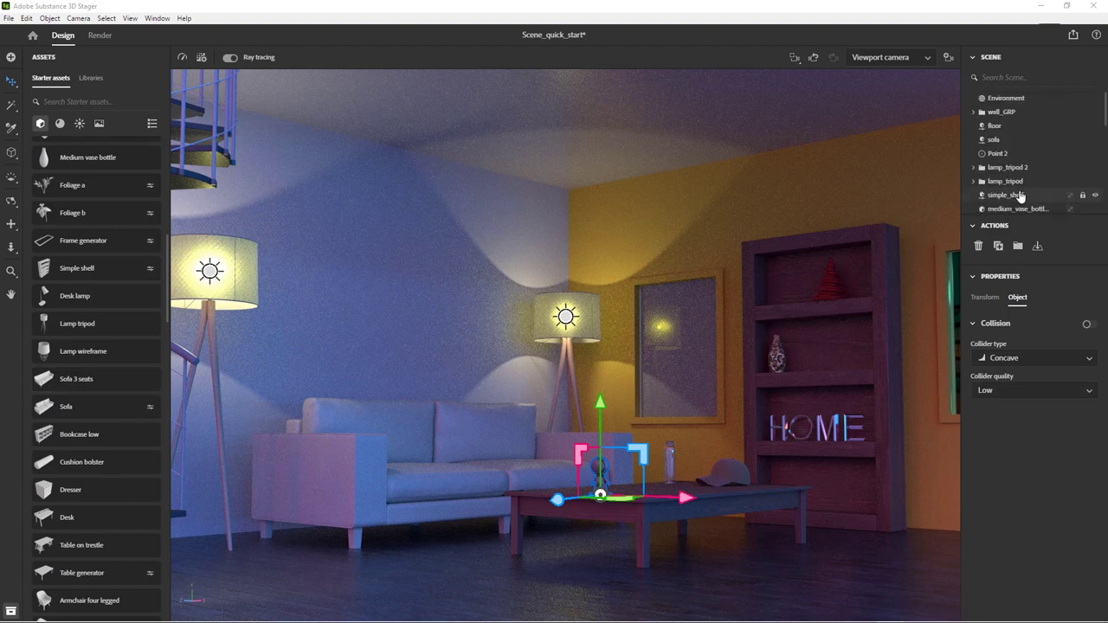
# - Examine the environment's light settings and look through the starter images and environment lights
pyautogui.click(1006, 99)
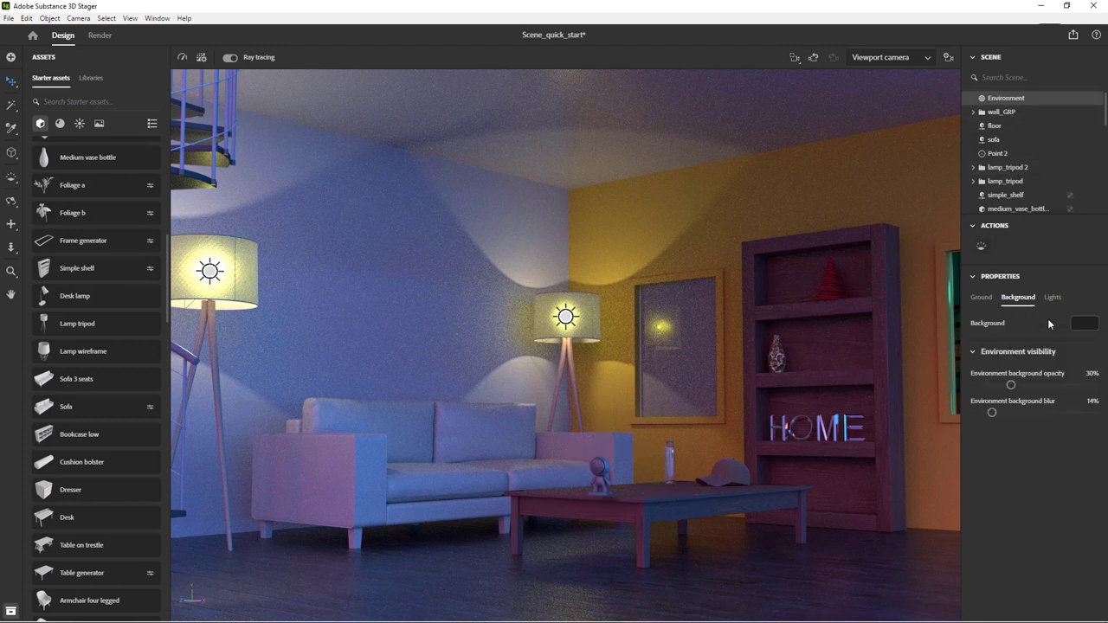
pyautogui.click(1054, 299)
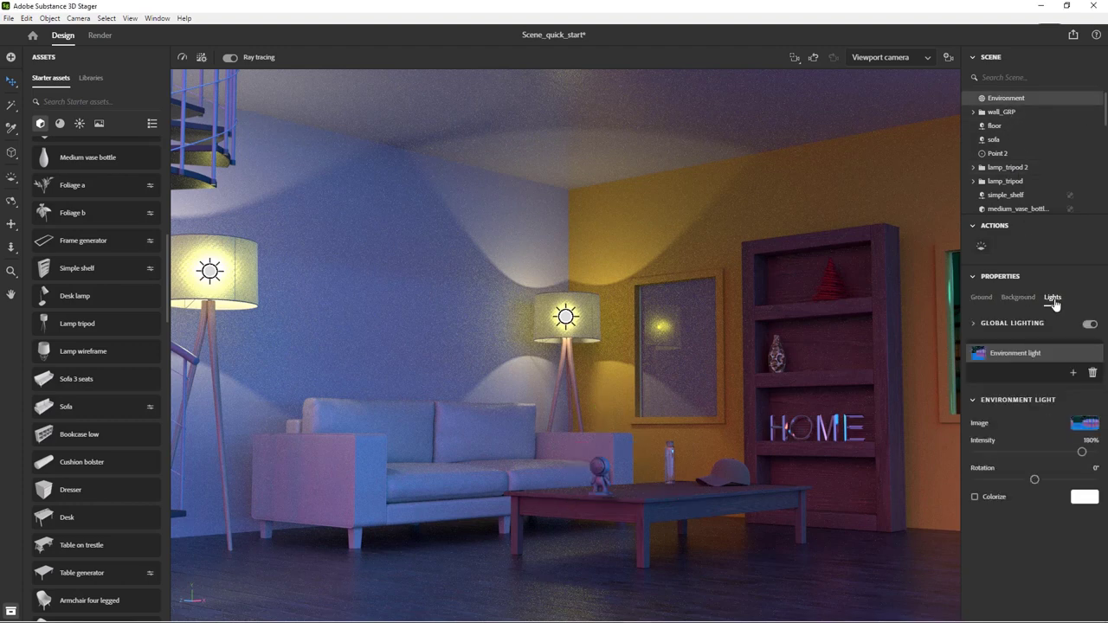
pyautogui.click(99, 124)
pyautogui.scroll(-5, 67, 400)
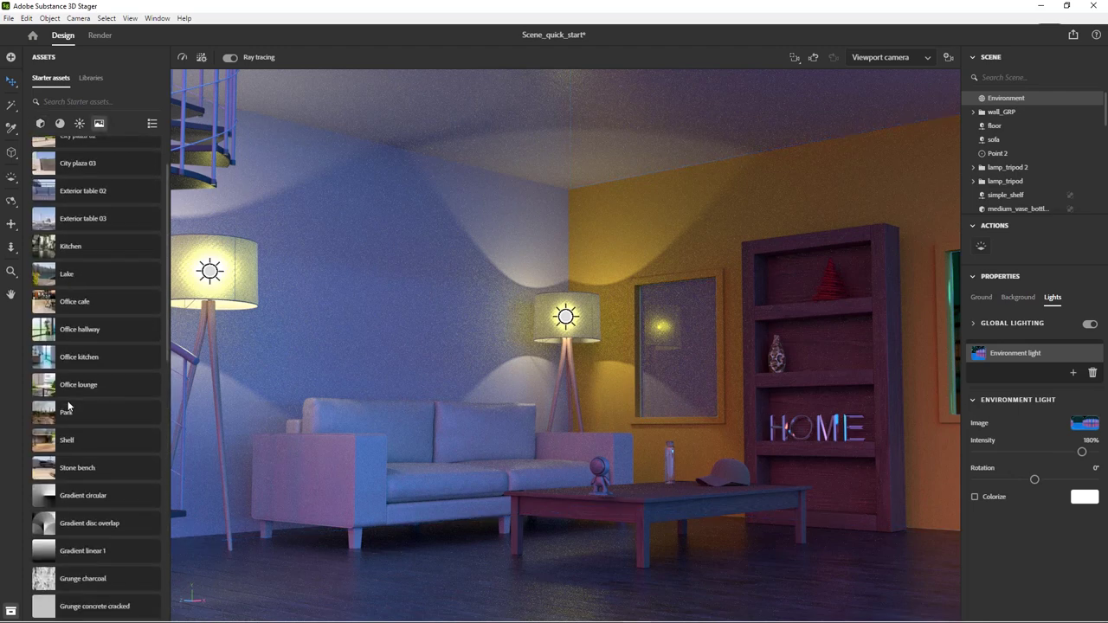
pyautogui.scroll(-10, 68, 407)
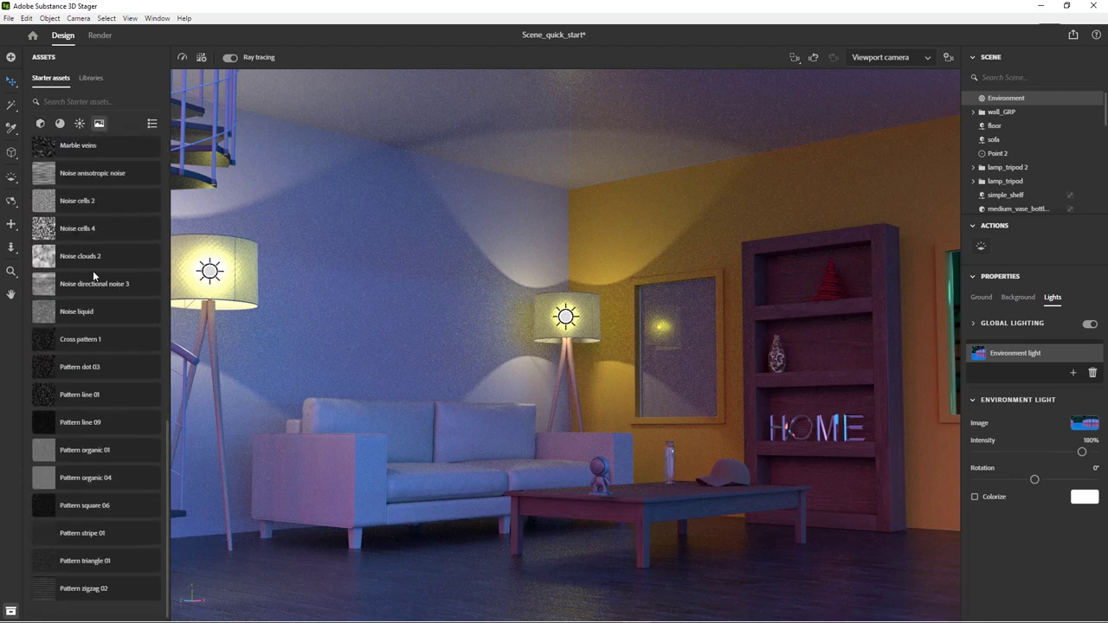
pyautogui.click(79, 124)
pyautogui.scroll(-5, 76, 301)
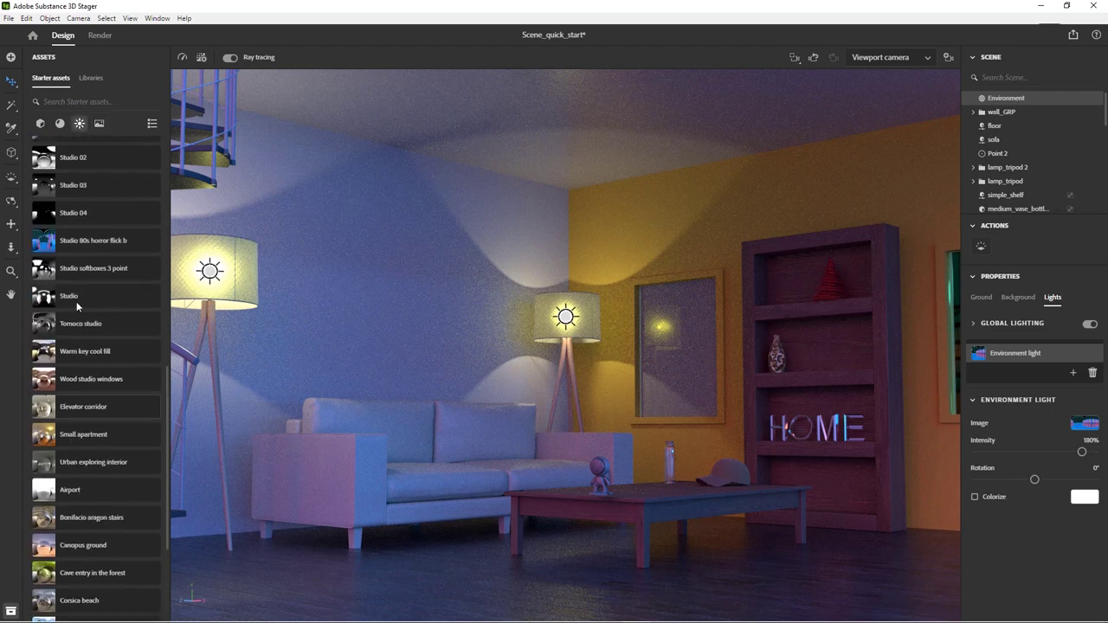
pyautogui.scroll(1, 76, 301)
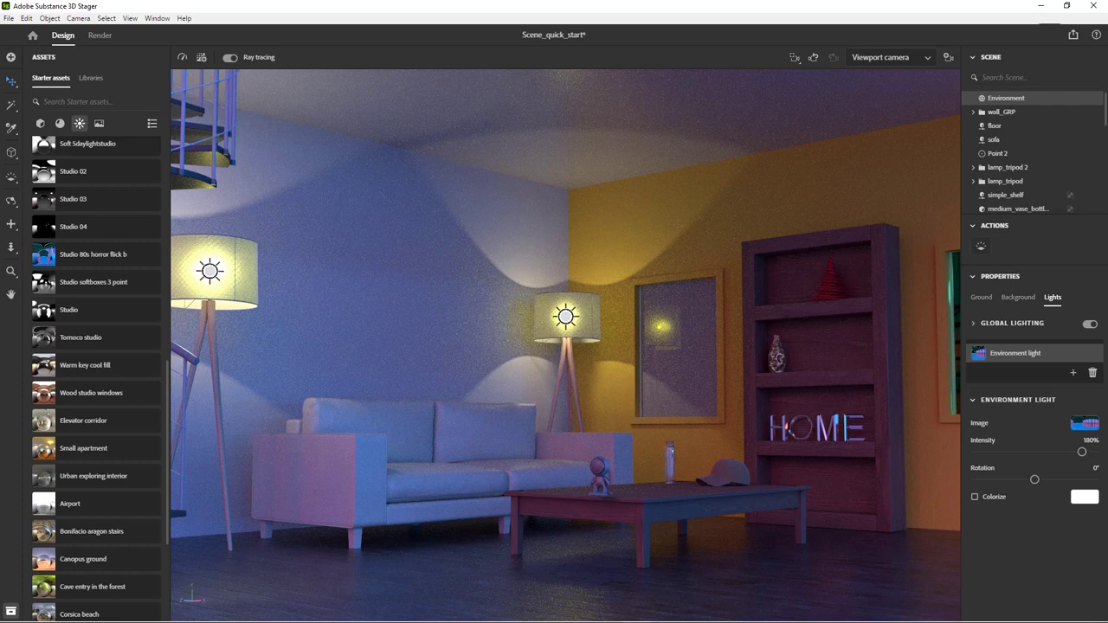
# - Toggle collision for moving objects in the scene
pyautogui.click(50, 19)
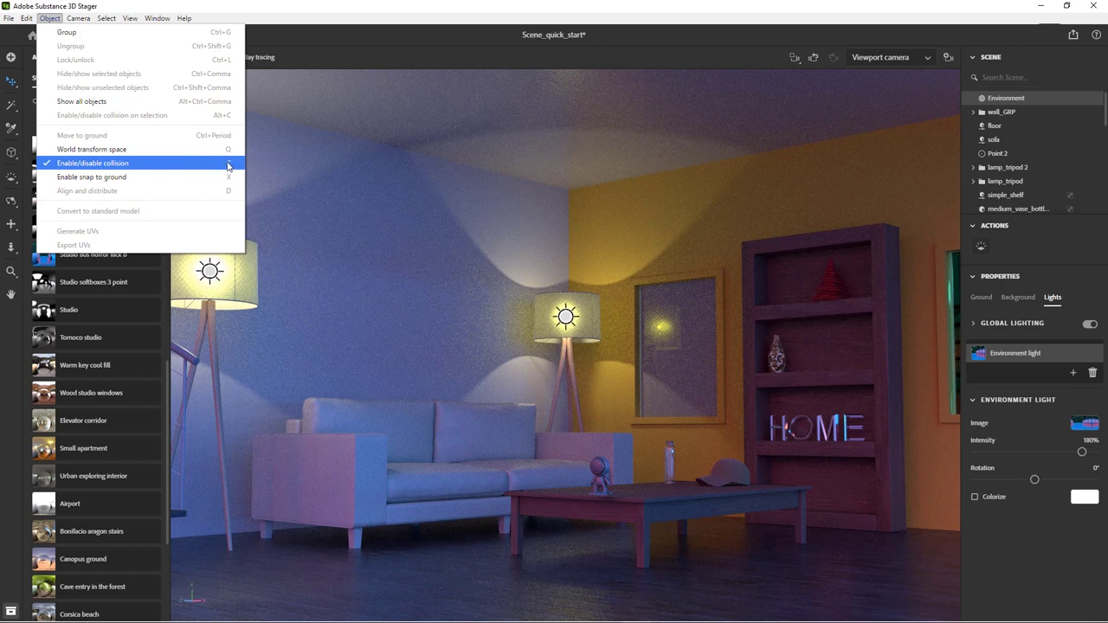
pyautogui.press('c')
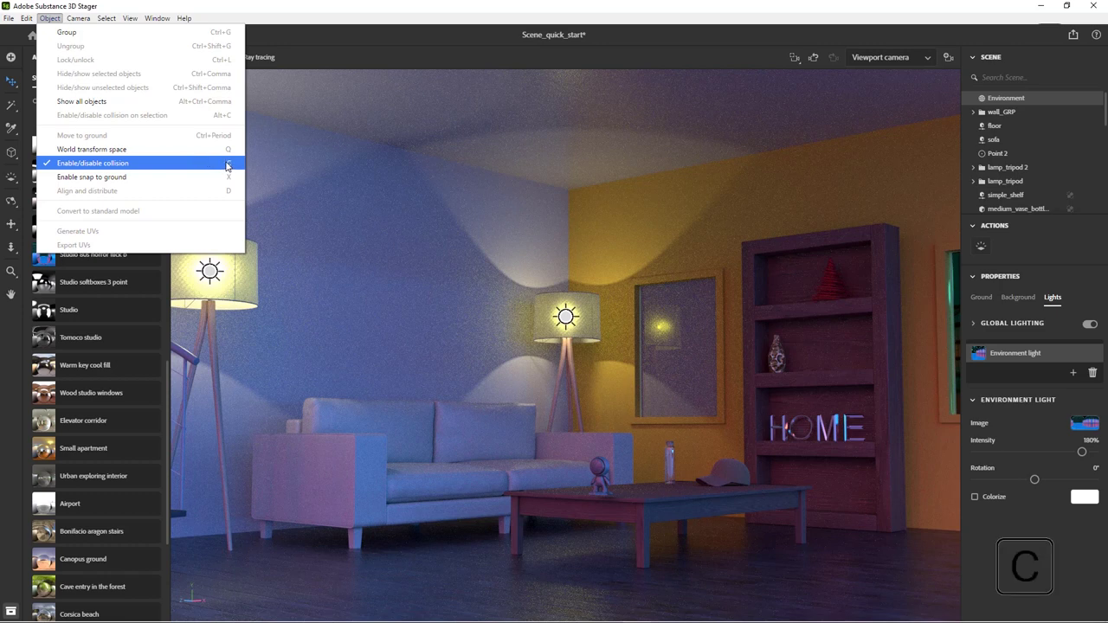
pyautogui.click(228, 166)
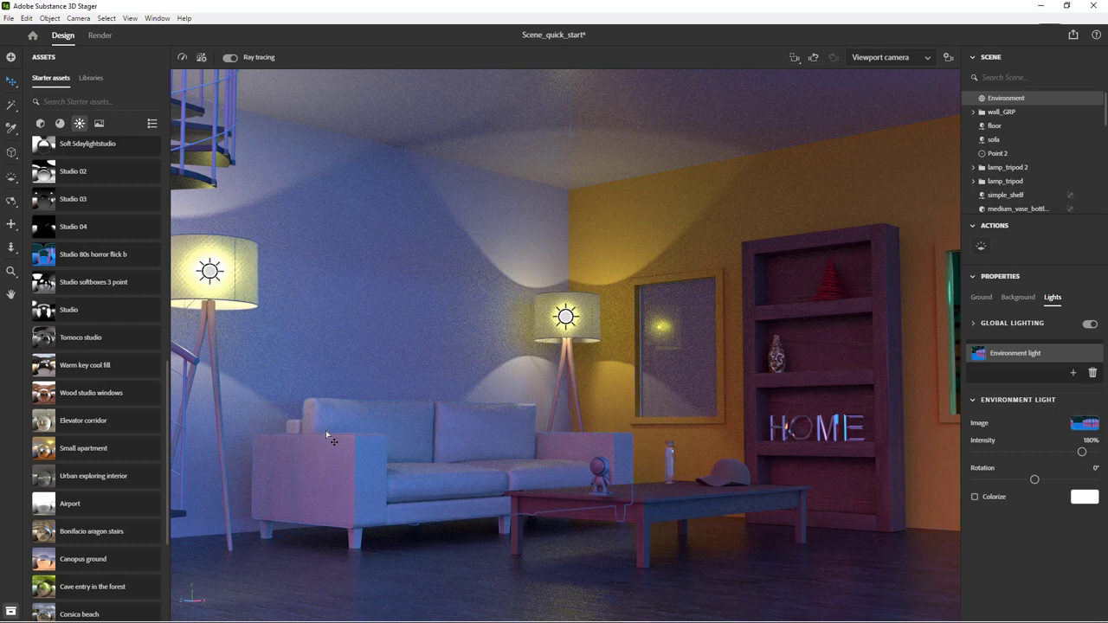
# - Select the Mat figure on the coffee table and turn off ray tracing in the viewport
pyautogui.click(606, 472)
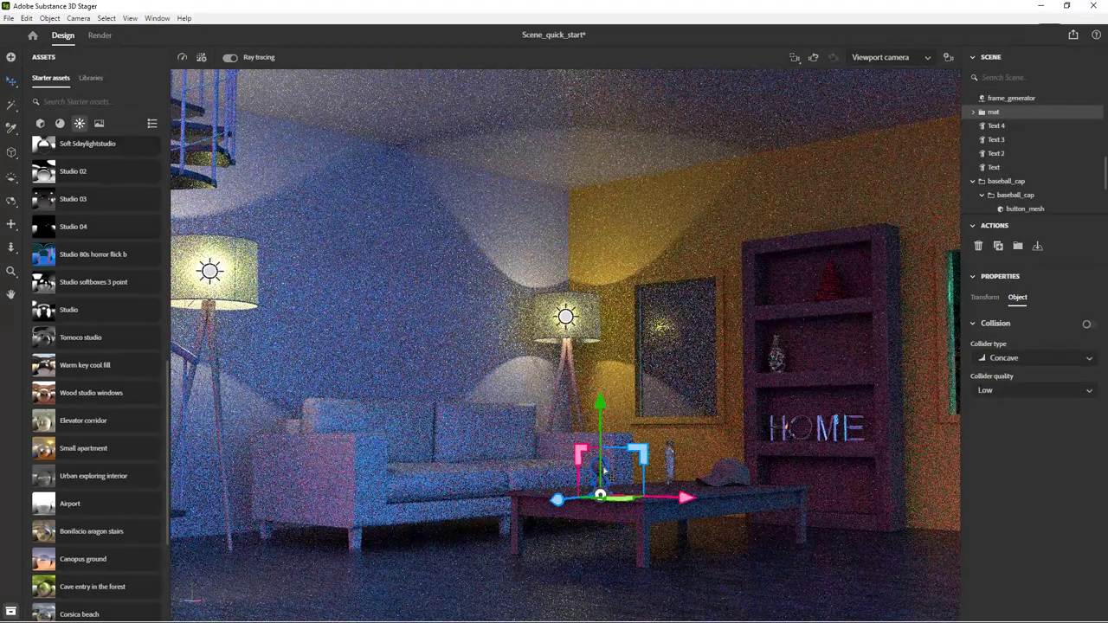
pyautogui.click(231, 57)
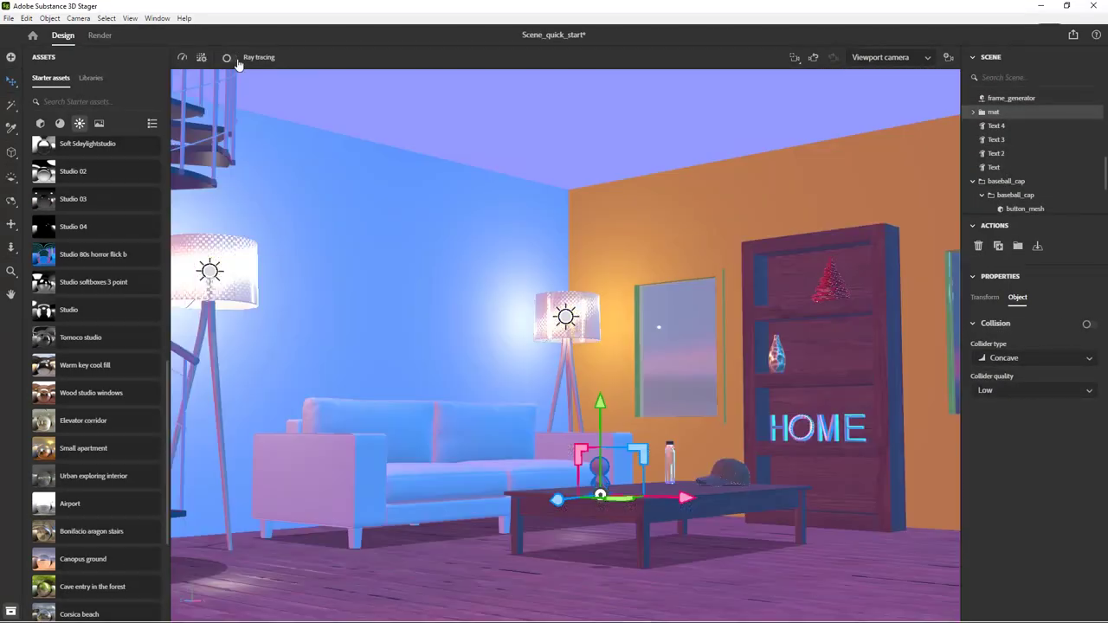
# - Move the Mat figure farther along the coffee table and enable collision on it
pyautogui.press('f')
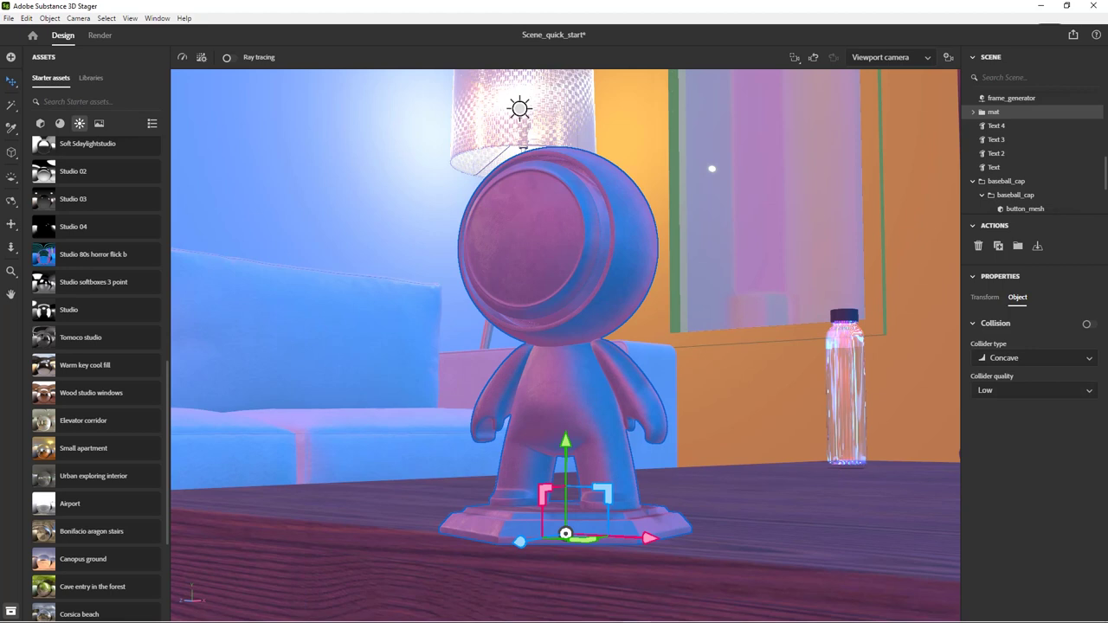
pyautogui.moveTo(519, 542); pyautogui.dragTo(614, 534)
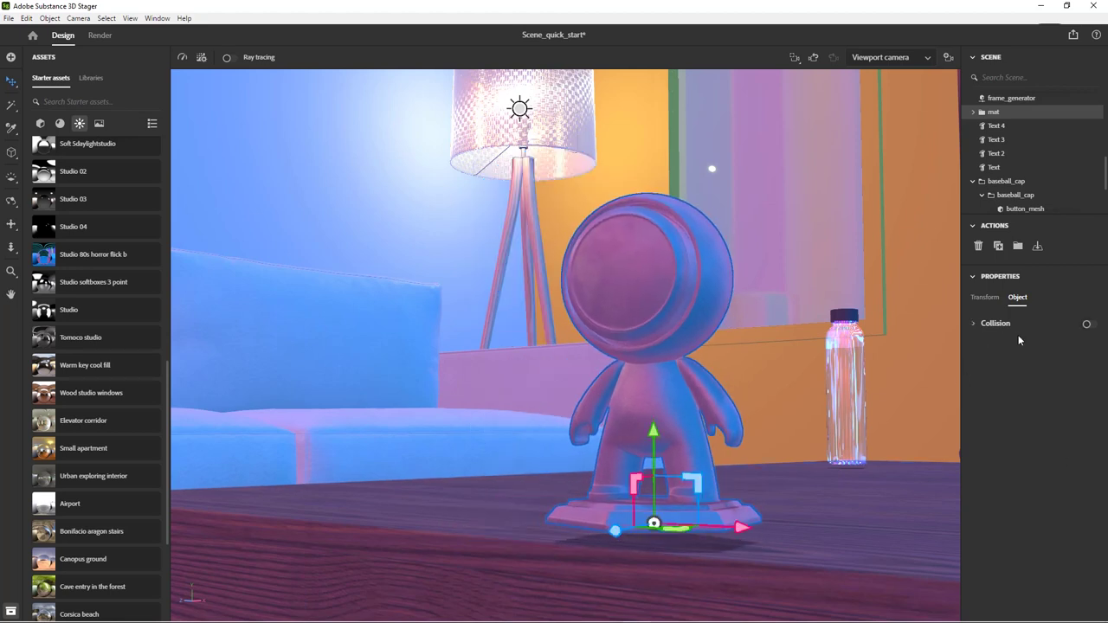
pyautogui.click(1087, 325)
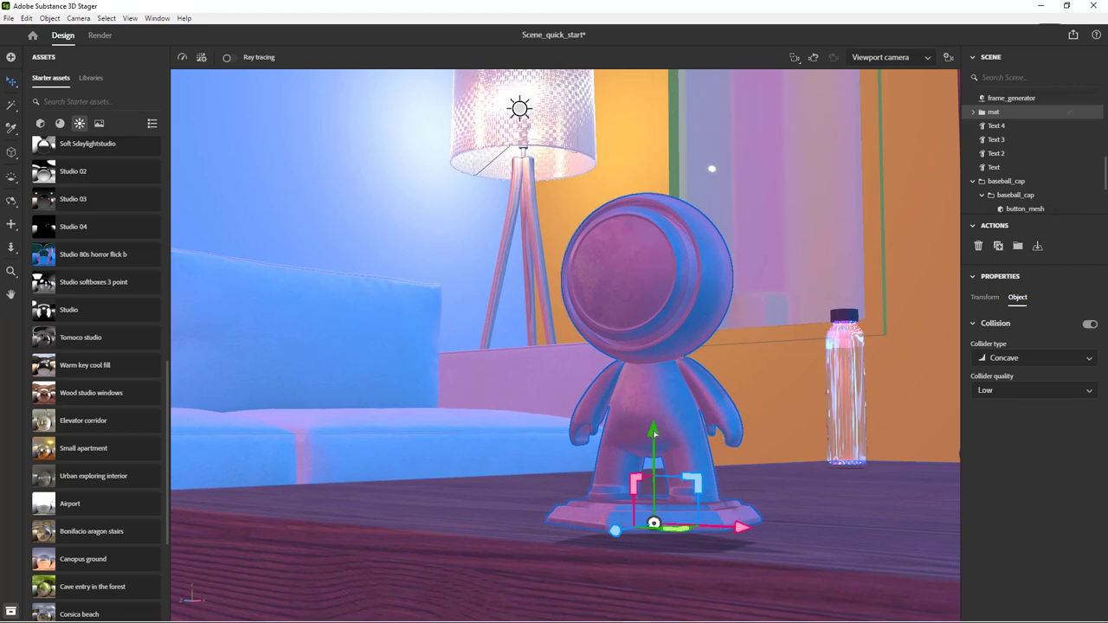
# - Raise the Mat figure slightly above the tabletop and enable collision on the coffee table
pyautogui.moveTo(655, 436); pyautogui.dragTo(603, 416)
pyautogui.moveTo(570, 493); pyautogui.dragTo(572, 493)
pyautogui.click(512, 531)
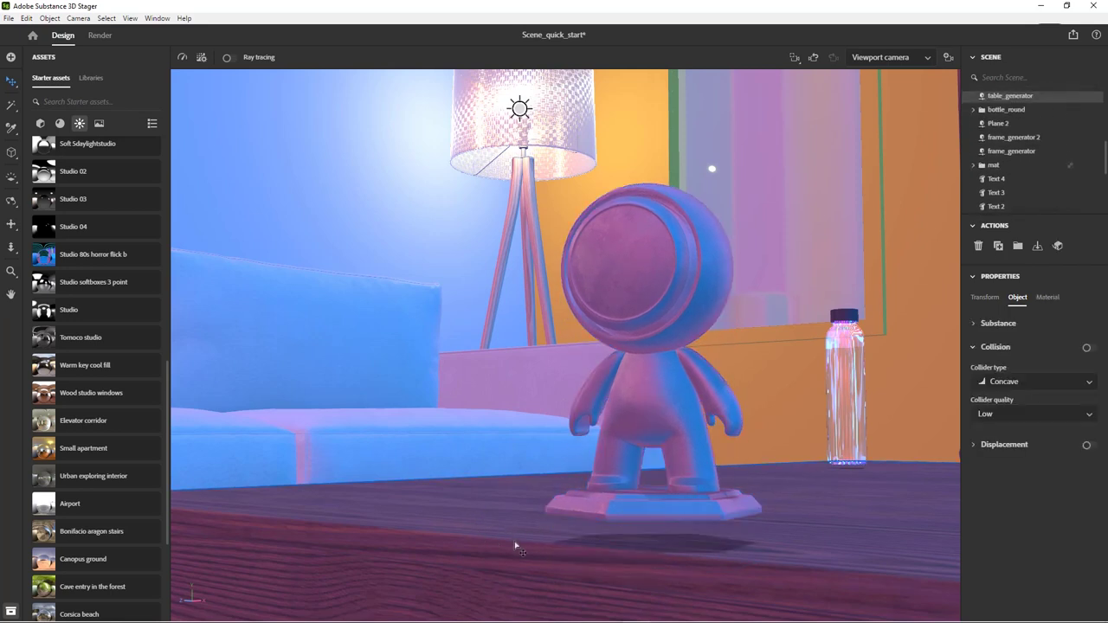
pyautogui.click(1089, 347)
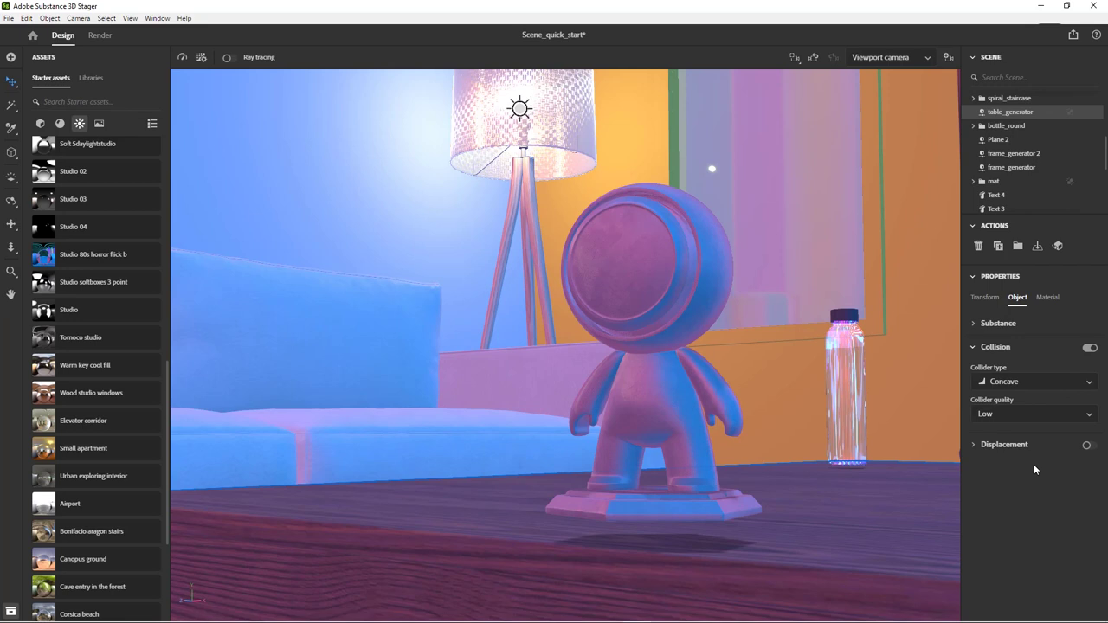
# - Lower the Mat figure onto the coffee table and push it along the tabletop's front edge to try out collision
pyautogui.click(651, 417)
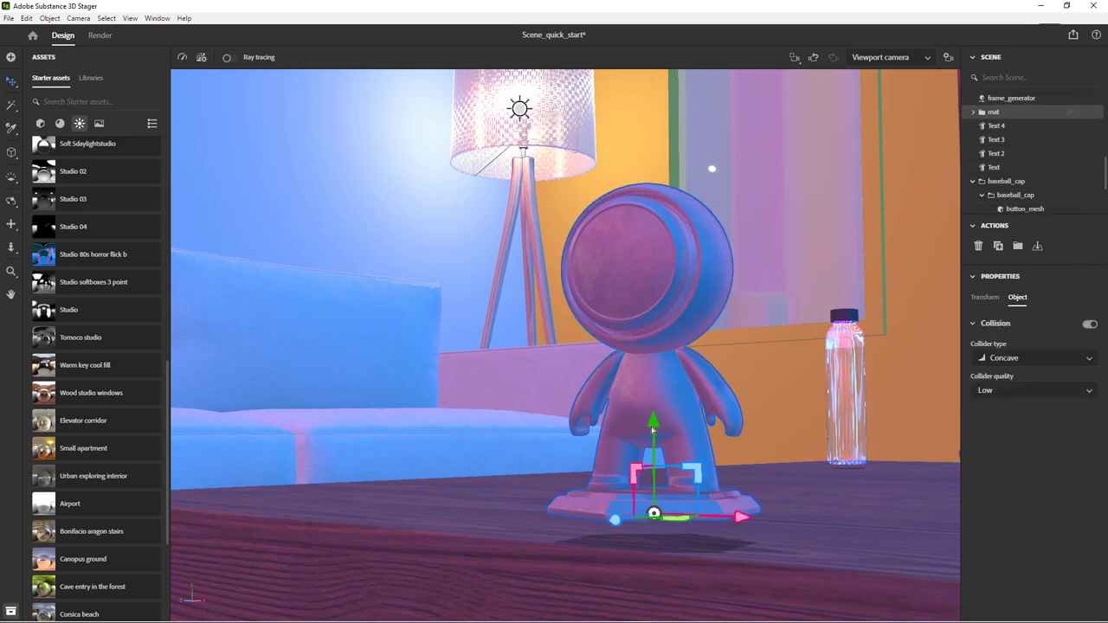
pyautogui.moveTo(653, 426); pyautogui.dragTo(547, 592)
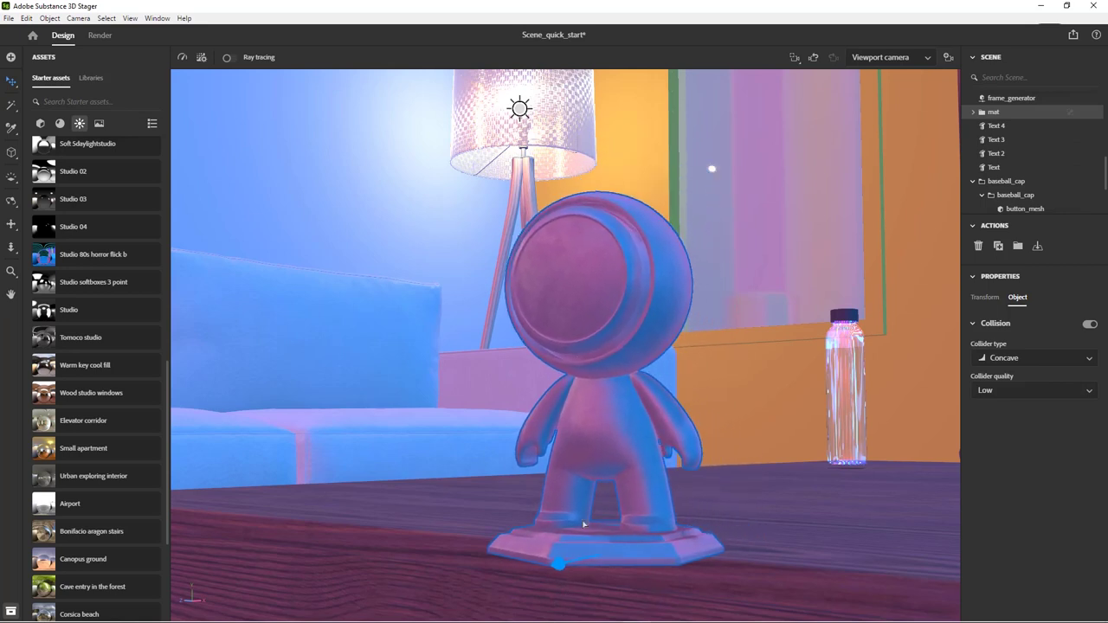
pyautogui.moveTo(603, 497); pyautogui.dragTo(426, 611)
pyautogui.moveTo(696, 561); pyautogui.dragTo(414, 467)
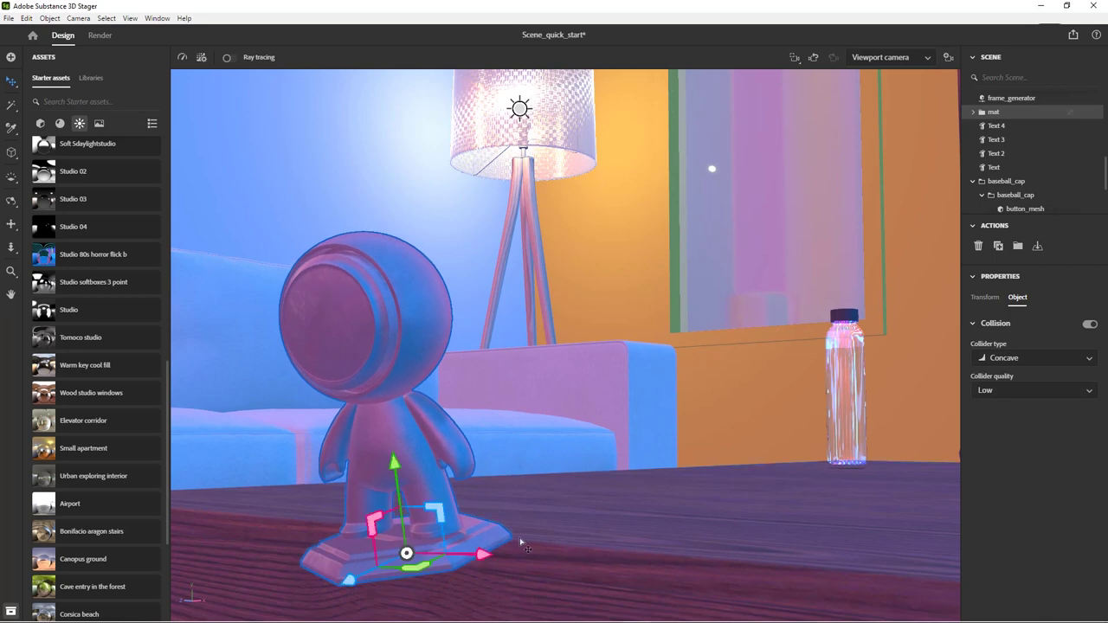
# - Set the coffee table's collider quality to High
pyautogui.click(650, 532)
pyautogui.click(998, 416)
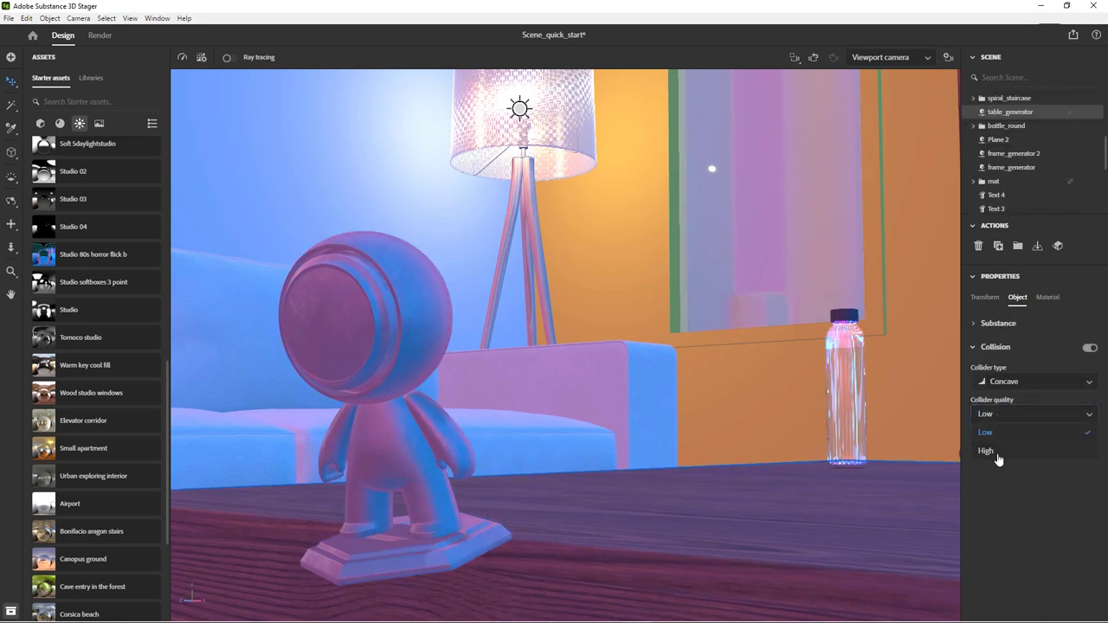
pyautogui.click(996, 454)
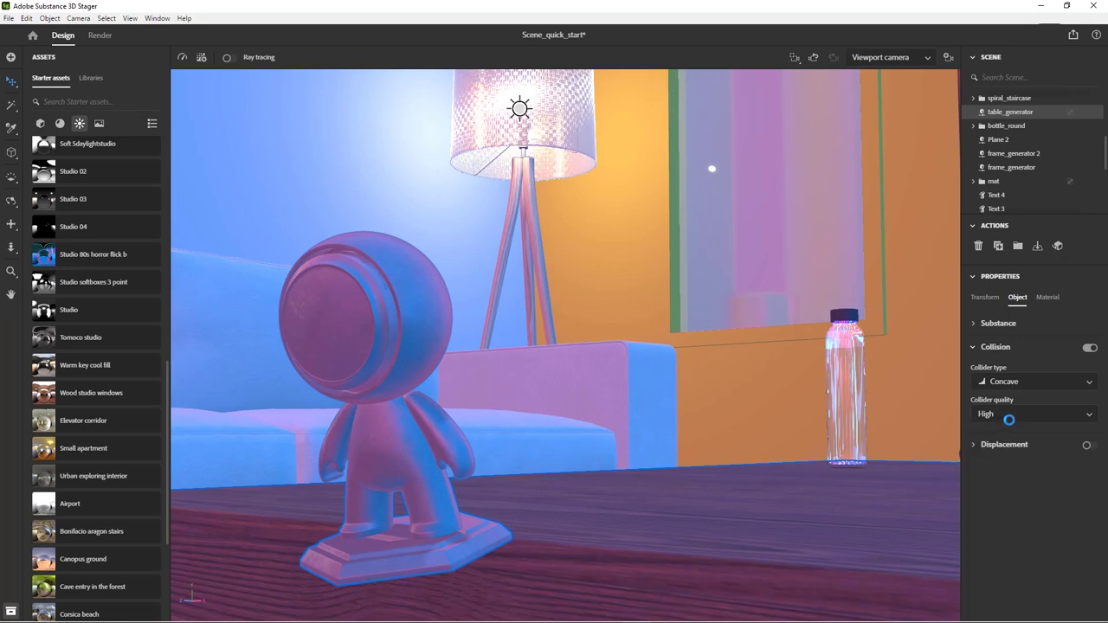
# - Slide the Mat figure back upright onto the tabletop and set its collider type to Convex
pyautogui.moveTo(371, 578); pyautogui.dragTo(520, 534)
pyautogui.moveTo(531, 407); pyautogui.dragTo(525, 440)
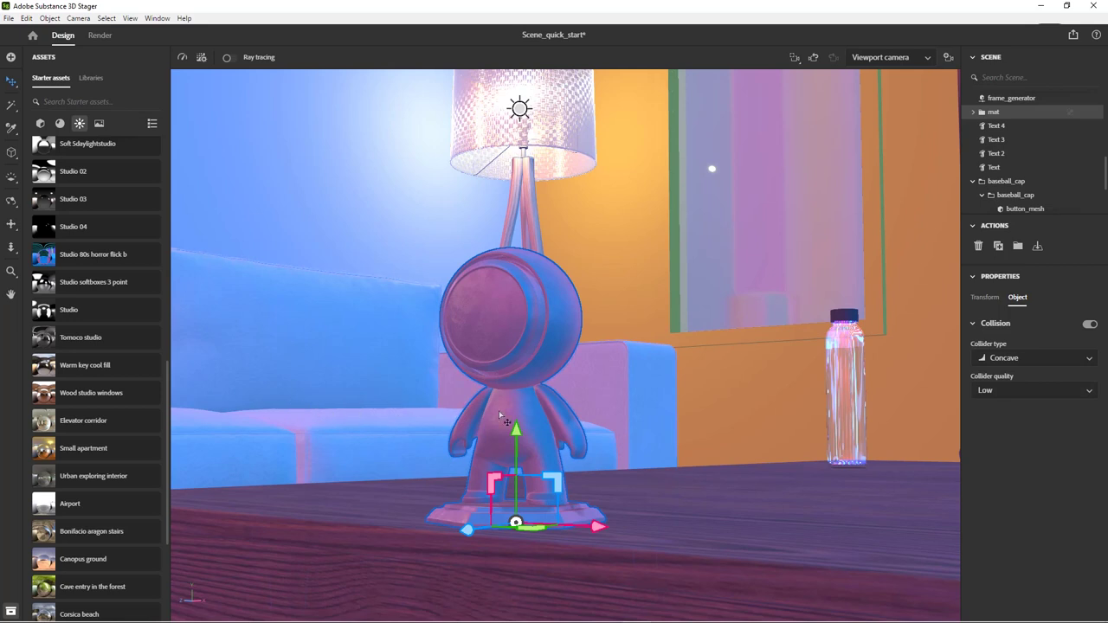
pyautogui.click(1002, 359)
pyautogui.click(1002, 391)
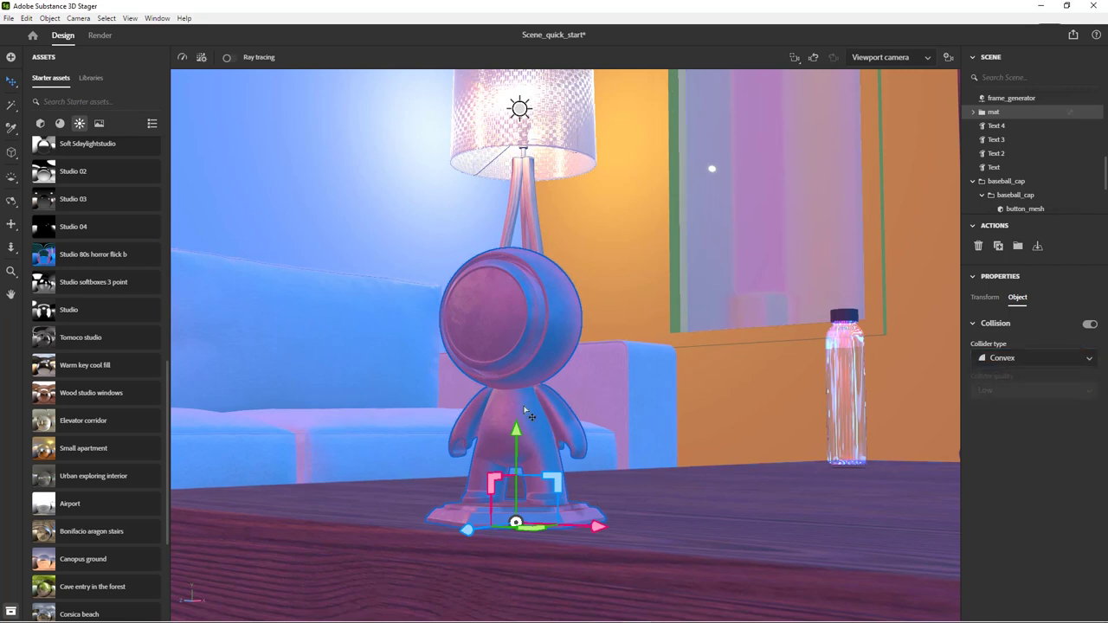
# - Lower the Mat figure against the tabletop and slide it toward the middle of the coffee table
pyautogui.moveTo(517, 434); pyautogui.dragTo(516, 485)
pyautogui.moveTo(404, 397); pyautogui.dragTo(480, 531)
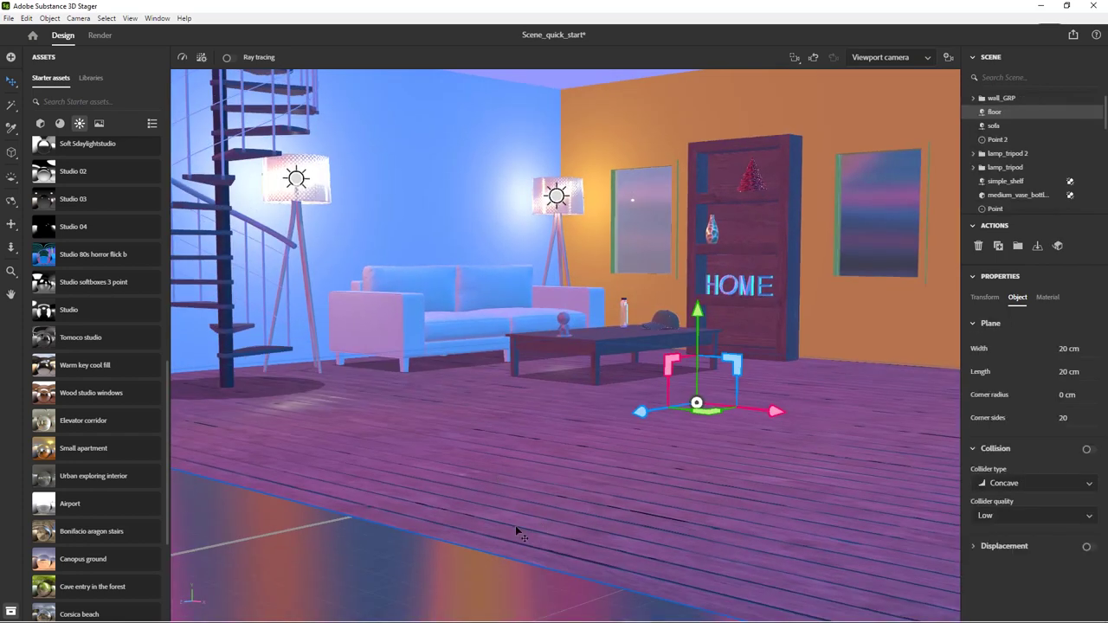
pyautogui.moveTo(606, 442); pyautogui.dragTo(474, 532, button='middle')
pyautogui.keyDown('alt'); pyautogui.moveTo(474, 531); pyautogui.dragTo(525, 519, button='right'); pyautogui.keyUp('alt')
pyautogui.moveTo(525, 519); pyautogui.dragTo(538, 527, button='middle')
pyautogui.click(349, 497)
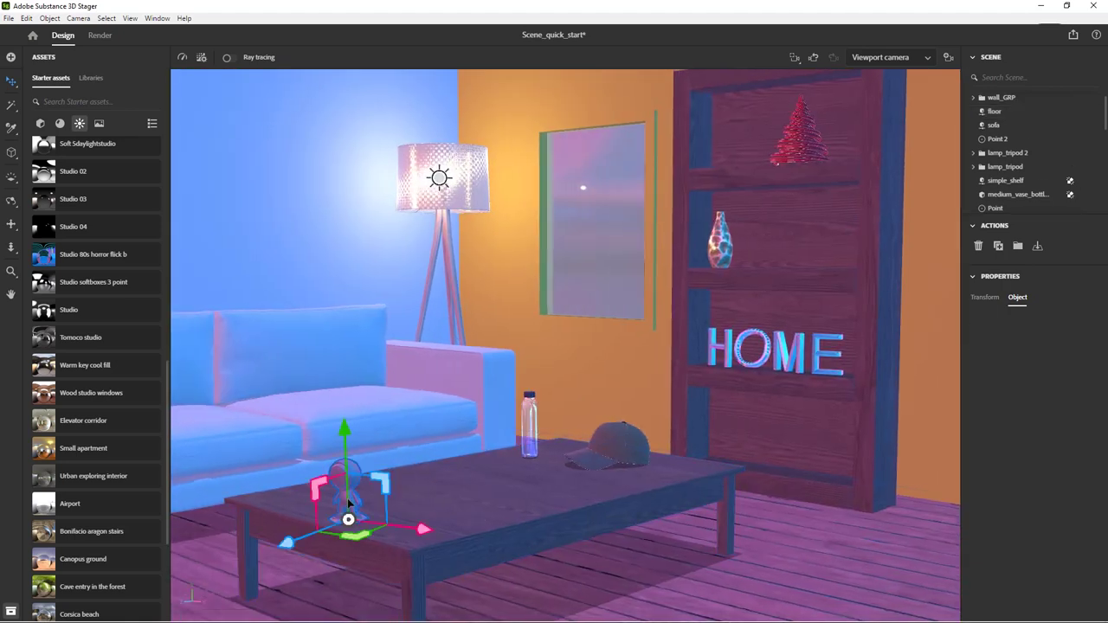
pyautogui.moveTo(280, 539); pyautogui.dragTo(405, 515)
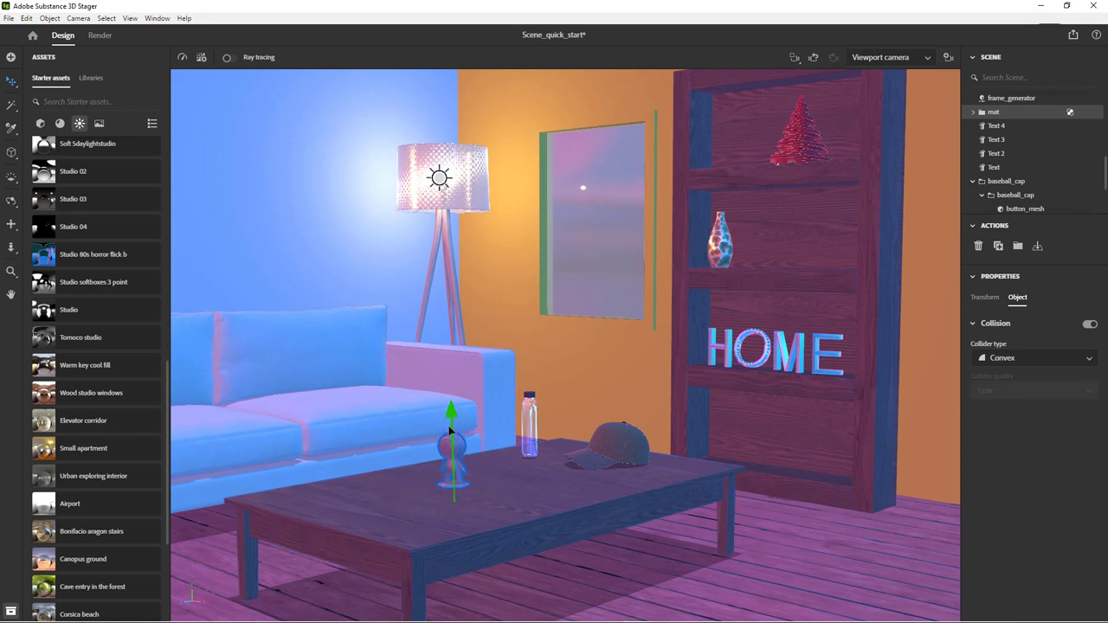
# - Enable collision on the baseball cap and check the coffee table's collision settings
pyautogui.click(622, 435)
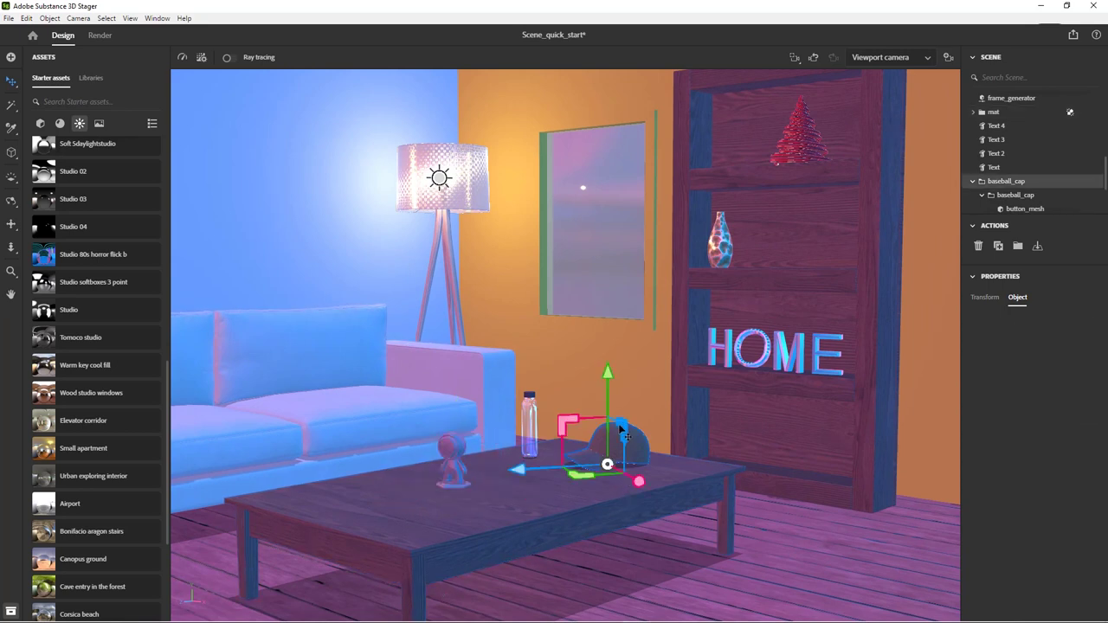
pyautogui.click(1089, 324)
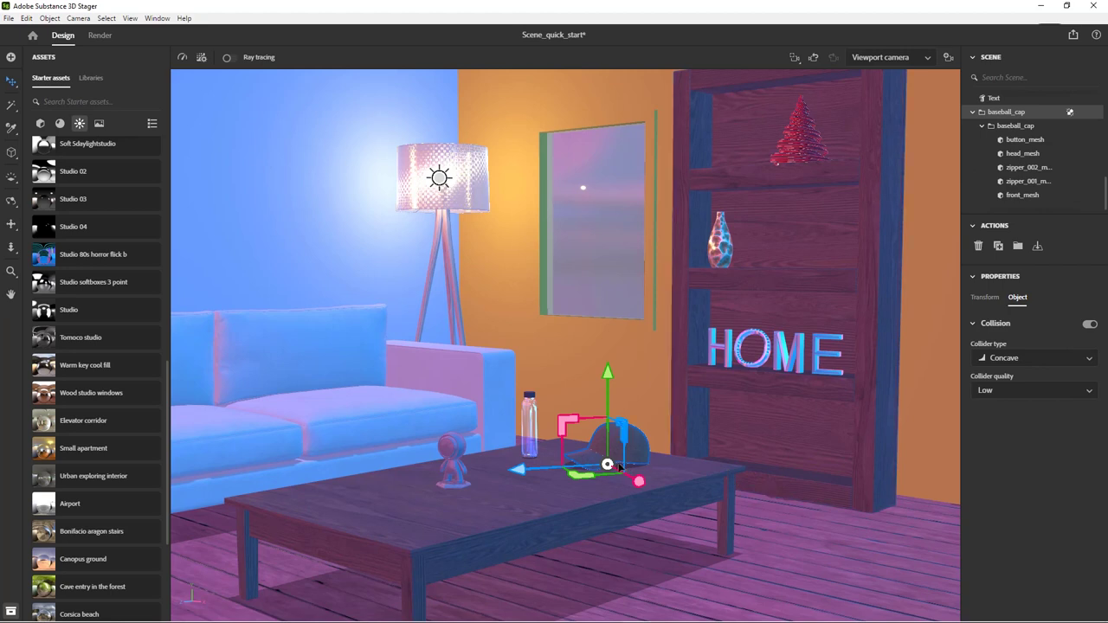
pyautogui.click(590, 493)
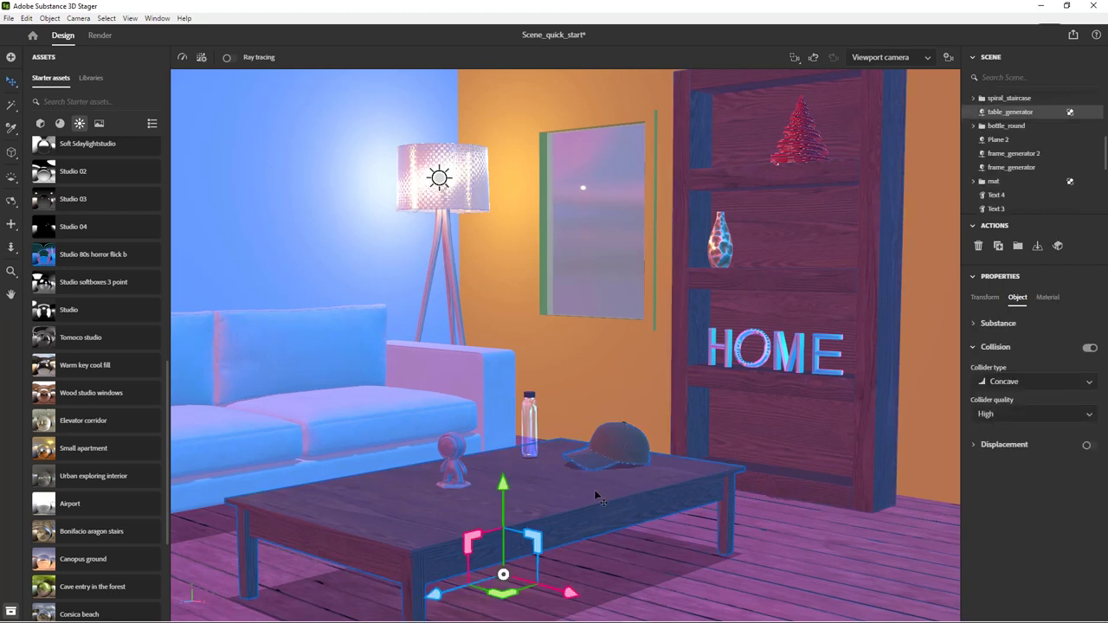
pyautogui.click(617, 457)
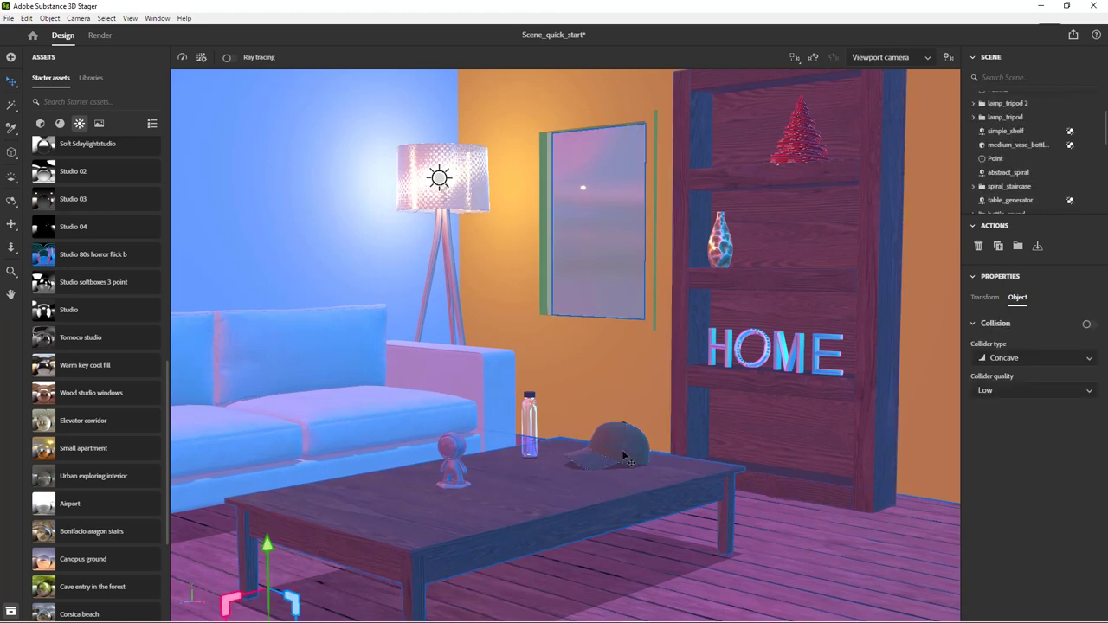
# - Move the baseball cap around the coffee table with collision, leaving it raised above the tabletop near the shelf end
pyautogui.moveTo(598, 391); pyautogui.dragTo(588, 420)
pyautogui.moveTo(643, 489); pyautogui.dragTo(696, 545)
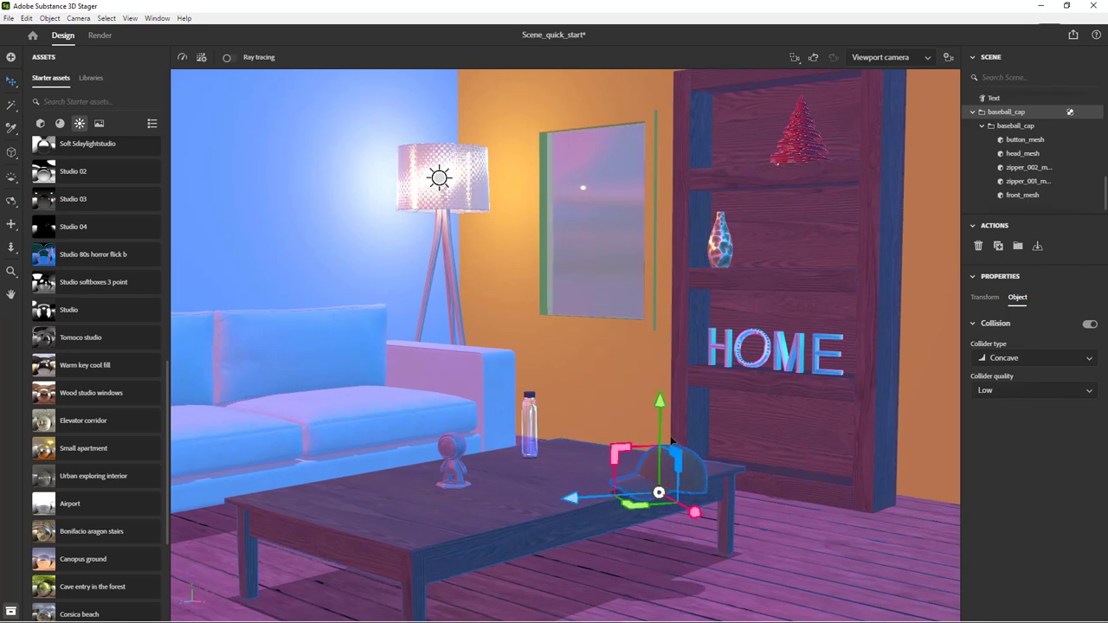
pyautogui.moveTo(656, 400); pyautogui.dragTo(654, 540)
pyautogui.moveTo(646, 474); pyautogui.dragTo(535, 372)
pyautogui.moveTo(691, 477); pyautogui.dragTo(649, 461)
pyautogui.moveTo(572, 448); pyautogui.dragTo(554, 448)
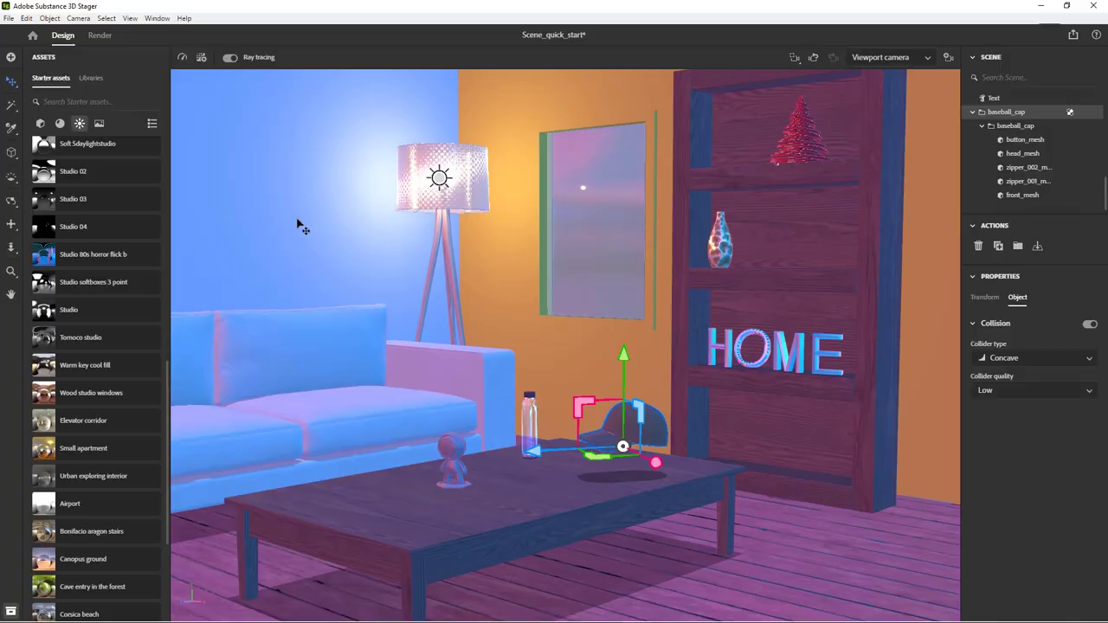
# - Add a camera from a wide view of the room and set its focal length to 59 mm
pyautogui.moveTo(336, 422)
pyautogui.mouseDown(button='middle')
pyautogui.moveTo(437, 363)
pyautogui.moveTo(446, 391)
pyautogui.mouseUp(button='middle')
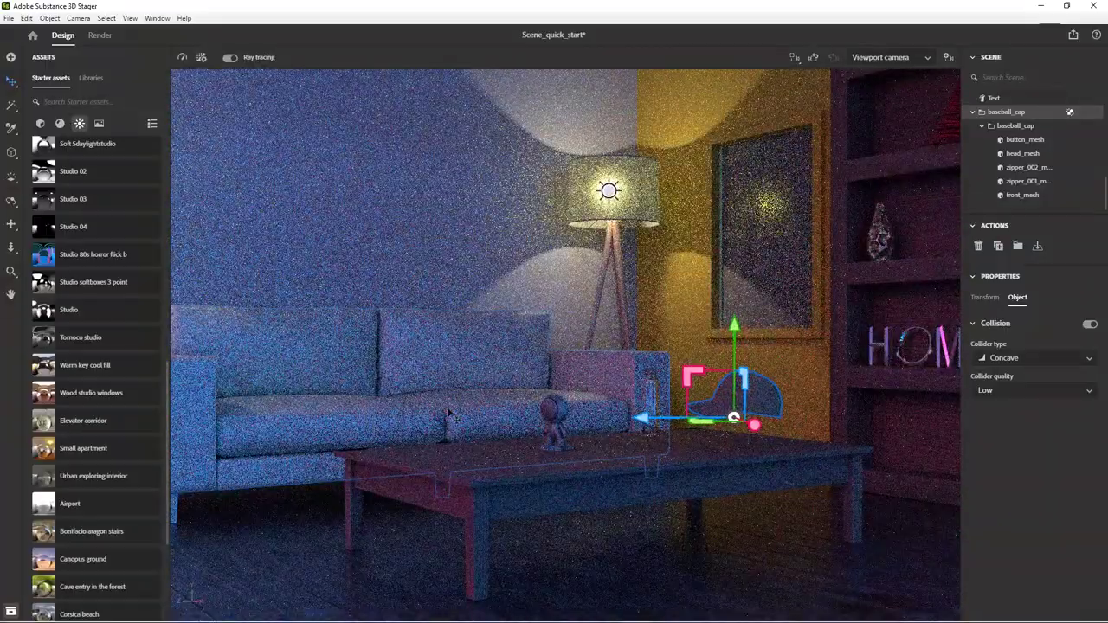
pyautogui.scroll(-5, 448, 412)
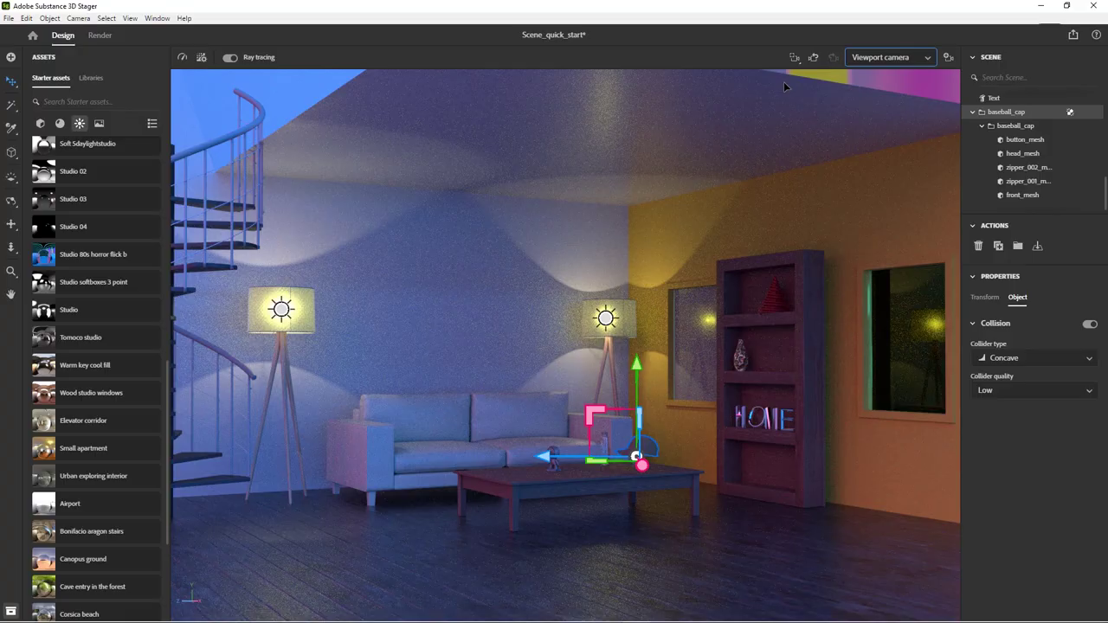
pyautogui.click(948, 57)
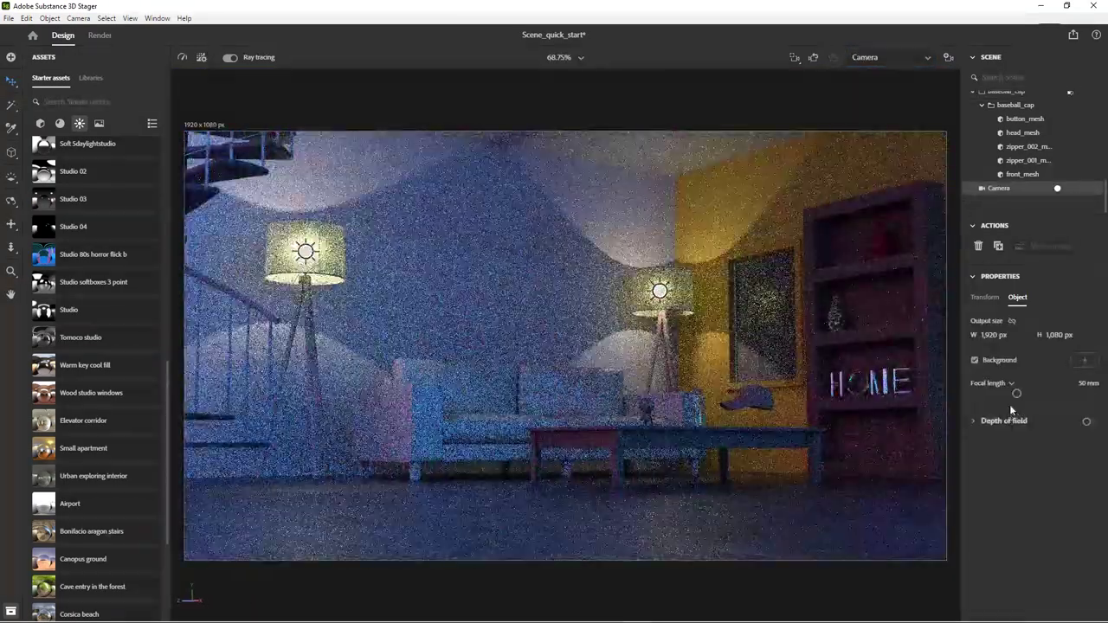
pyautogui.moveTo(1016, 393); pyautogui.dragTo(1027, 393)
pyautogui.click(99, 123)
pyautogui.click(79, 123)
# - Reframe the new camera's shot on the sofa, coffee table and both tripod lamps
pyautogui.moveTo(555, 346)
pyautogui.mouseDown(button='right')
pyautogui.moveTo(558, 355)
pyautogui.moveTo(597, 333)
pyautogui.moveTo(549, 334)
pyautogui.mouseUp(button='right')
pyautogui.scroll(2, 555, 347)
pyautogui.scroll(1, 566, 345)
pyautogui.moveTo(461, 429); pyautogui.dragTo(446, 443, button='middle')
pyautogui.moveTo(446, 443); pyautogui.dragTo(455, 437, button='right')
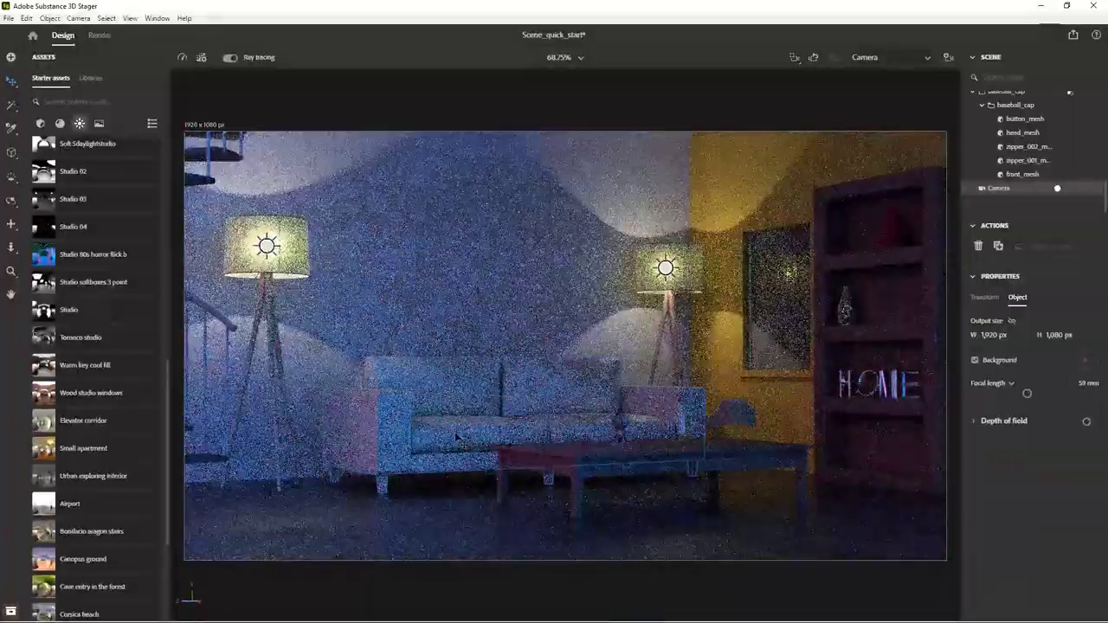
# - Try a 55 mm focal length on the camera, settle on 35 mm and frame the room more closely
pyautogui.click(1082, 383)
pyautogui.write('55')
pyautogui.press('Return')
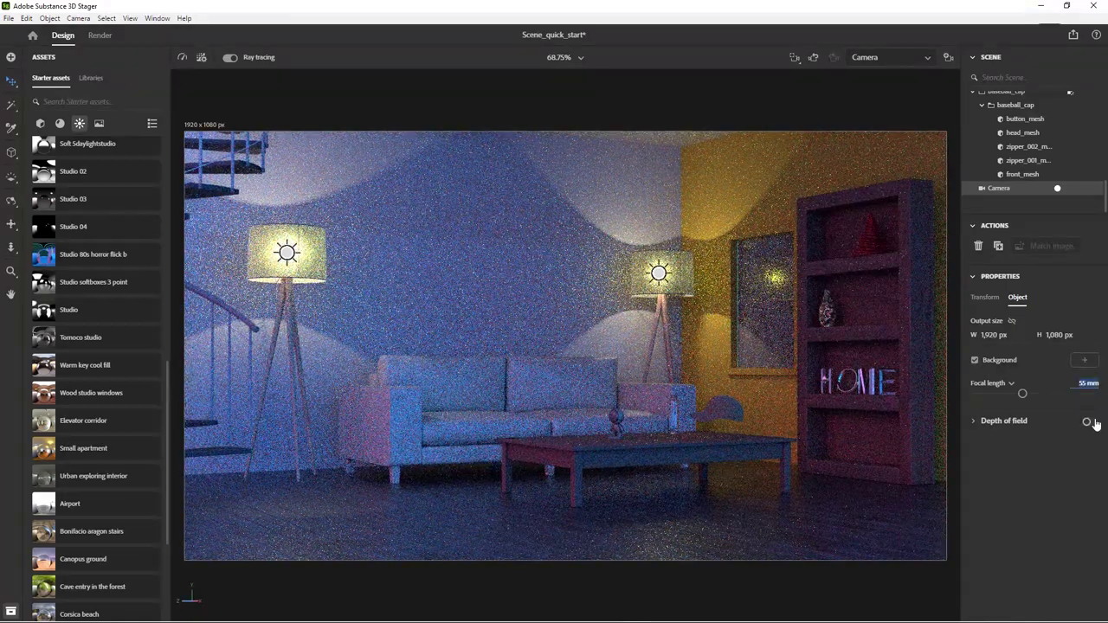
pyautogui.write('35')
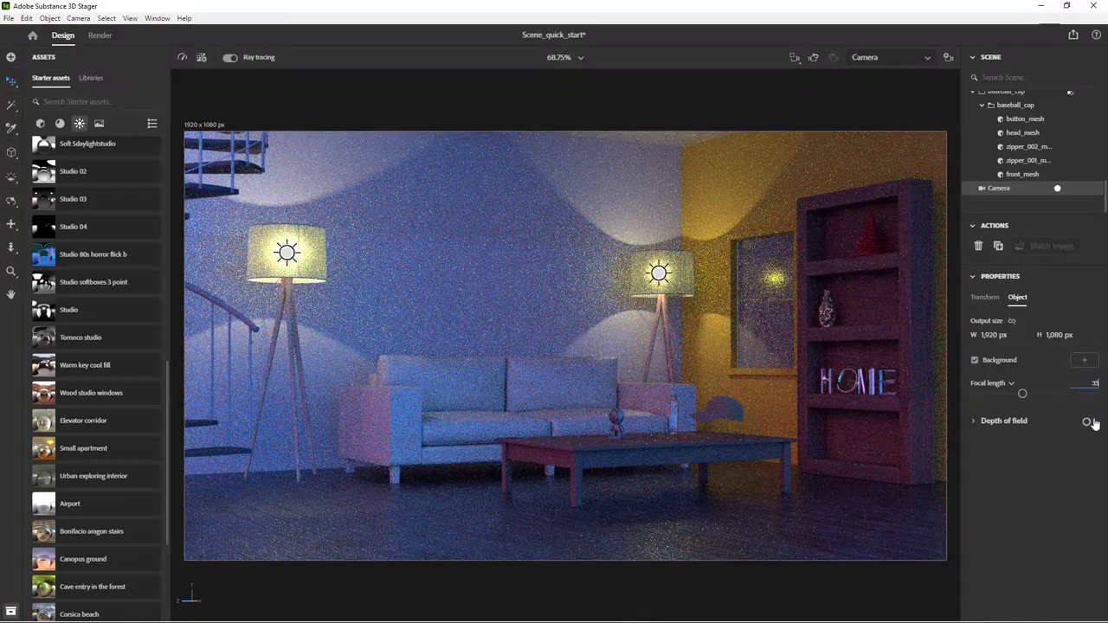
pyautogui.press('Return')
pyautogui.scroll(5, 488, 428)
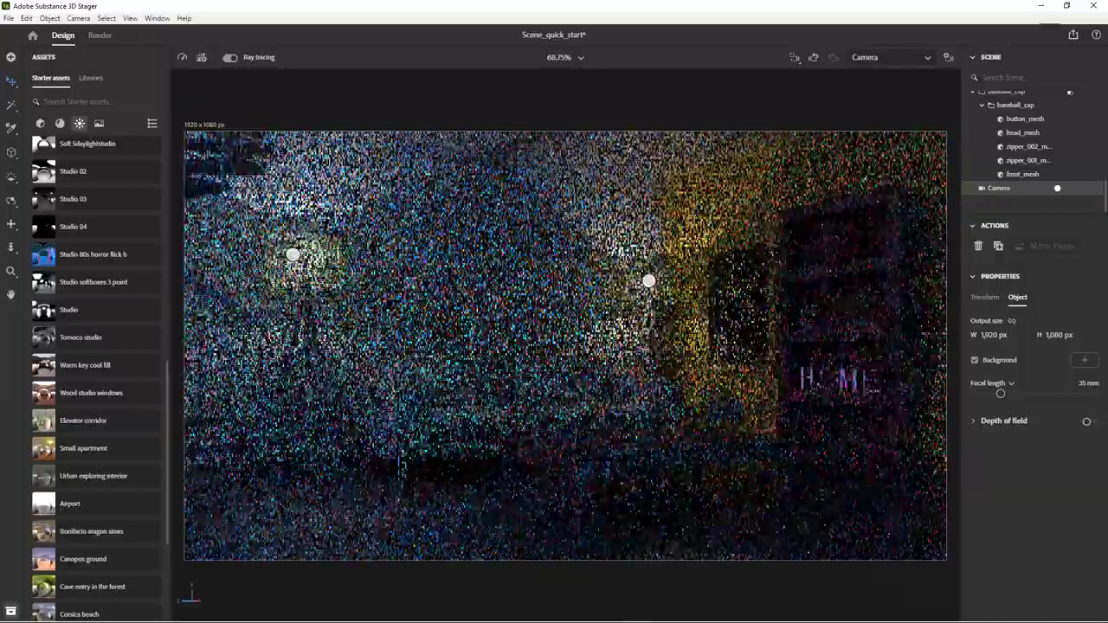
pyautogui.scroll(-1, 488, 428)
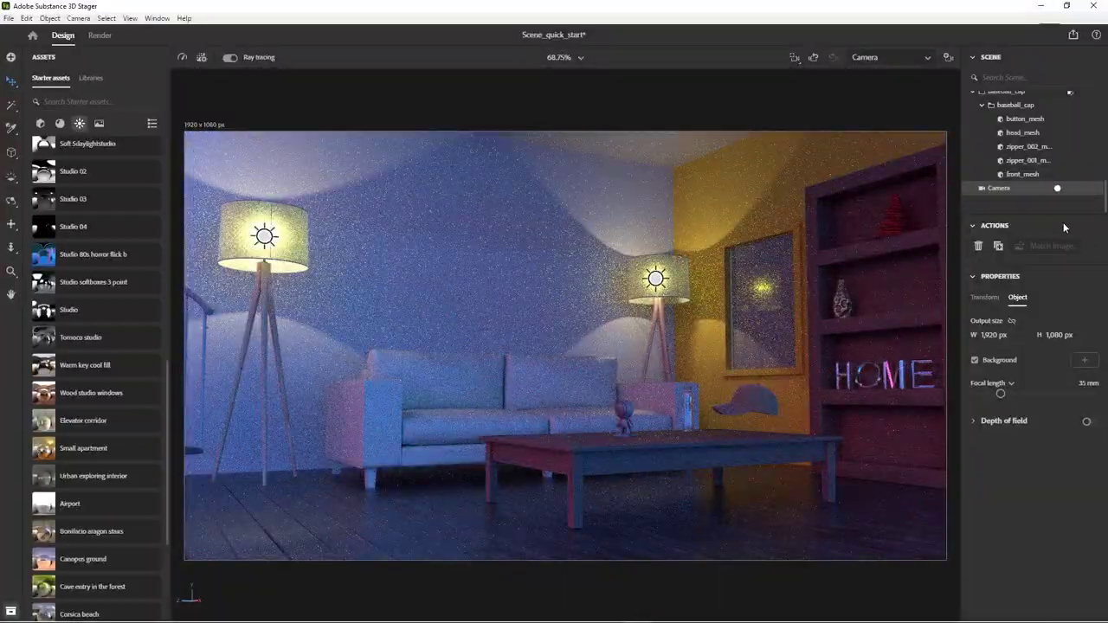
# - Switch to the viewport camera and inspect the point light inside the corner lamp
pyautogui.click(928, 58)
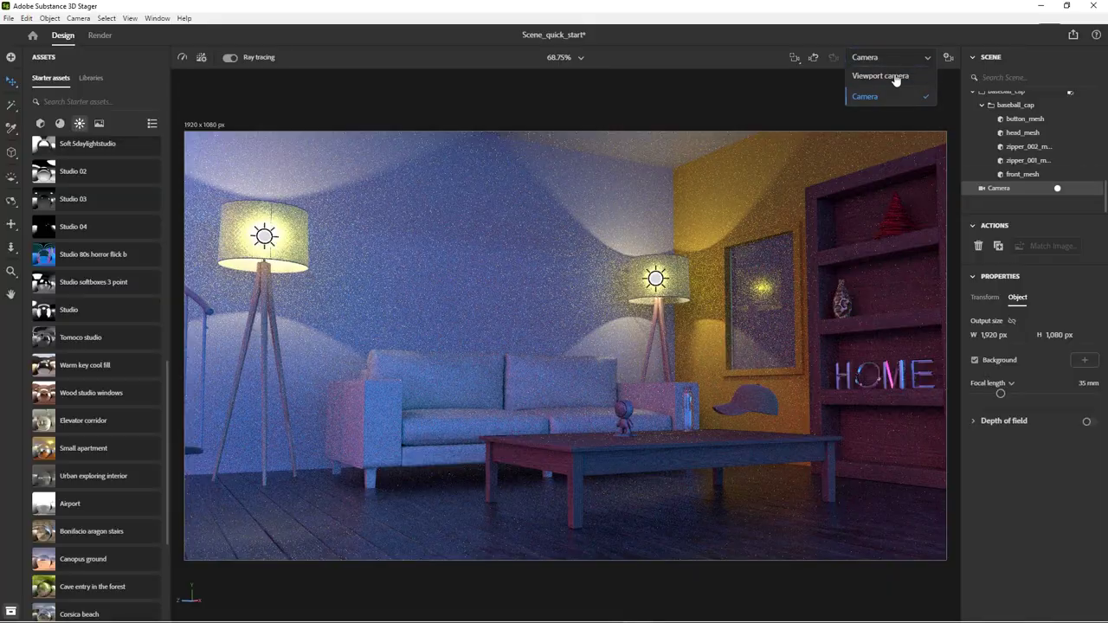
pyautogui.click(895, 75)
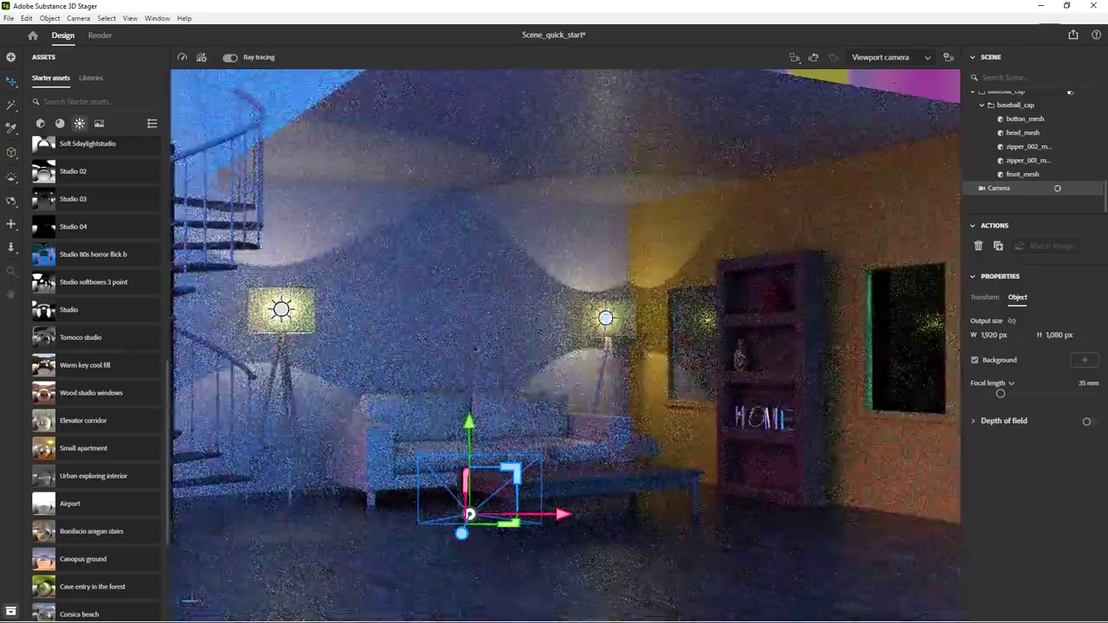
pyautogui.moveTo(565, 345); pyautogui.dragTo(658, 345, button='right')
pyautogui.scroll(3, 566, 345)
pyautogui.scroll(3, 561, 340)
pyautogui.moveTo(561, 340)
pyautogui.mouseDown(button='middle')
pyautogui.moveTo(591, 283)
pyautogui.moveTo(603, 297)
pyautogui.mouseUp(button='middle')
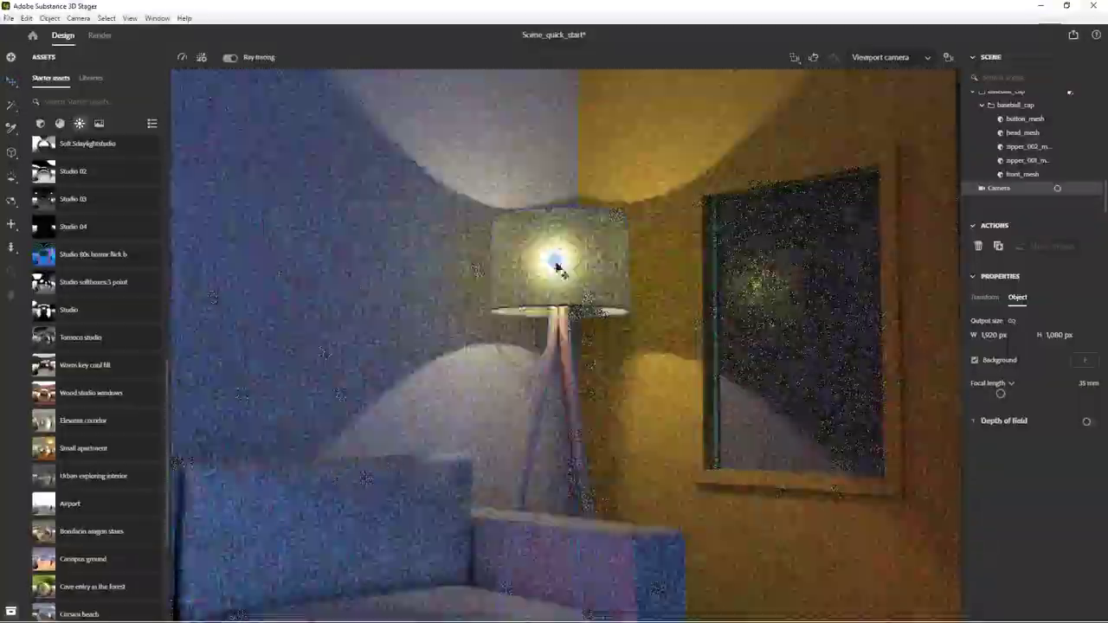
pyautogui.click(559, 265)
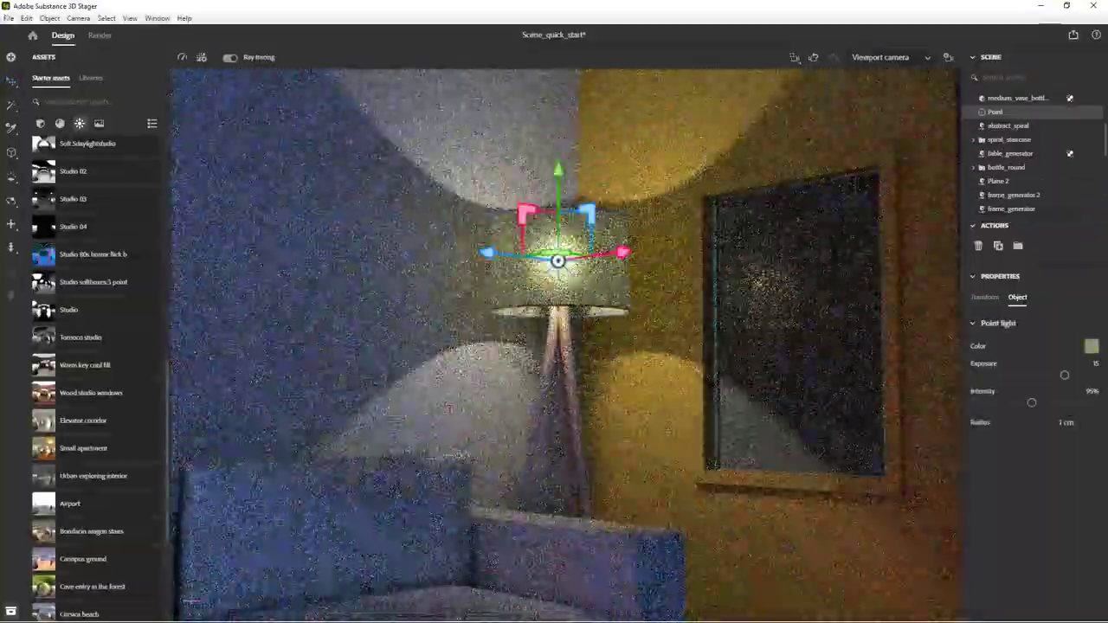
# - Select the added camera within a wide view of the room
pyautogui.scroll(-5, 613, 407)
pyautogui.scroll(5, 613, 407)
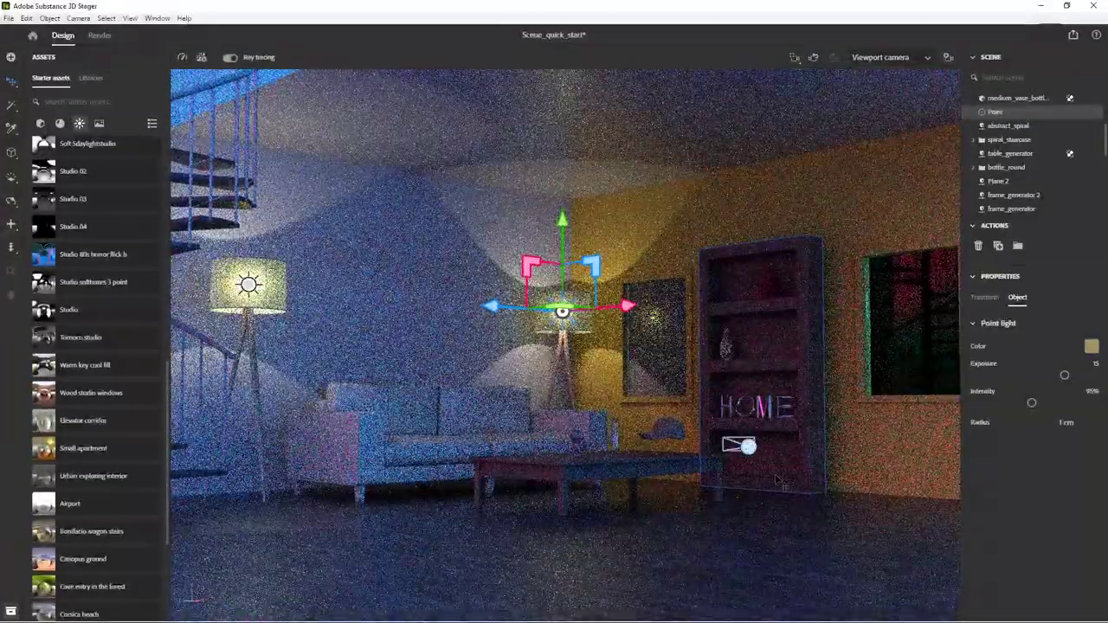
pyautogui.click(739, 445)
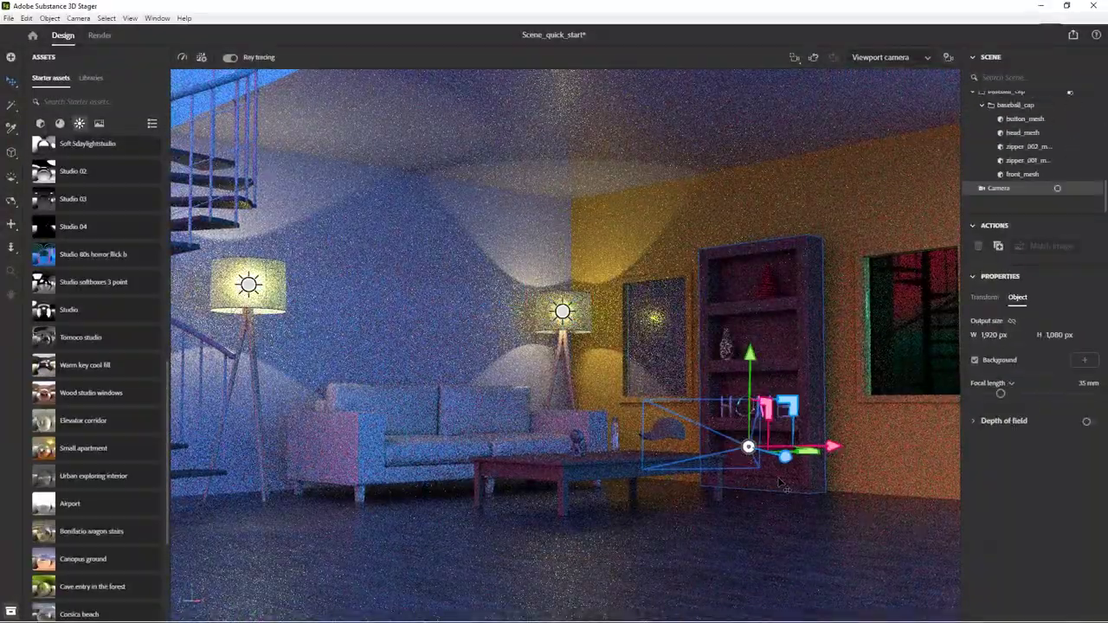
# - Look through the added camera and lower the baseball cap onto the coffee table
pyautogui.click(928, 61)
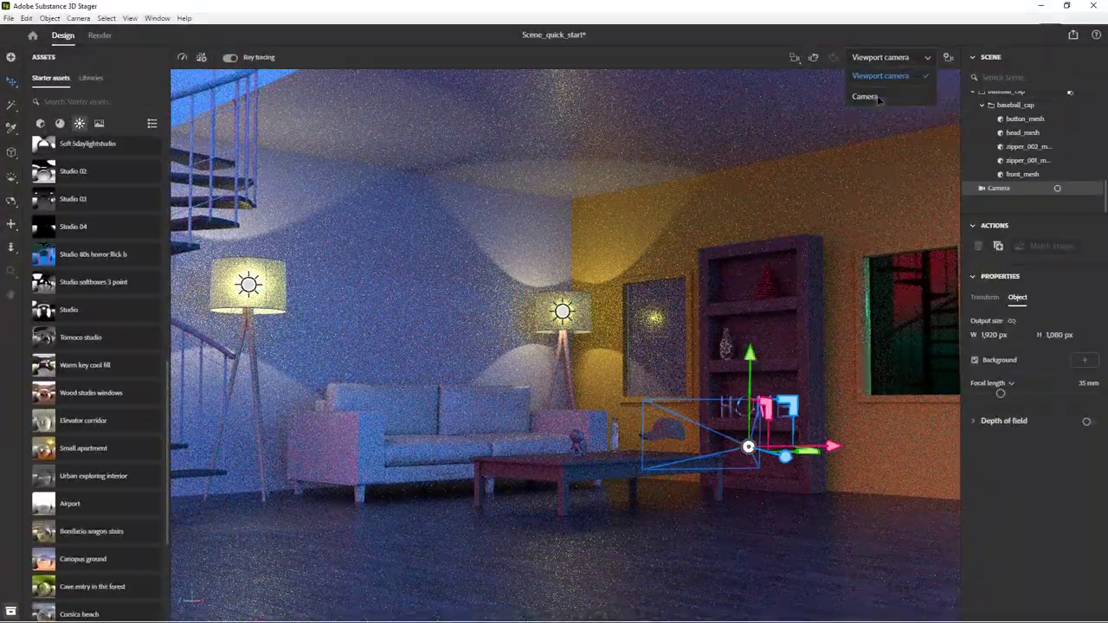
pyautogui.click(877, 95)
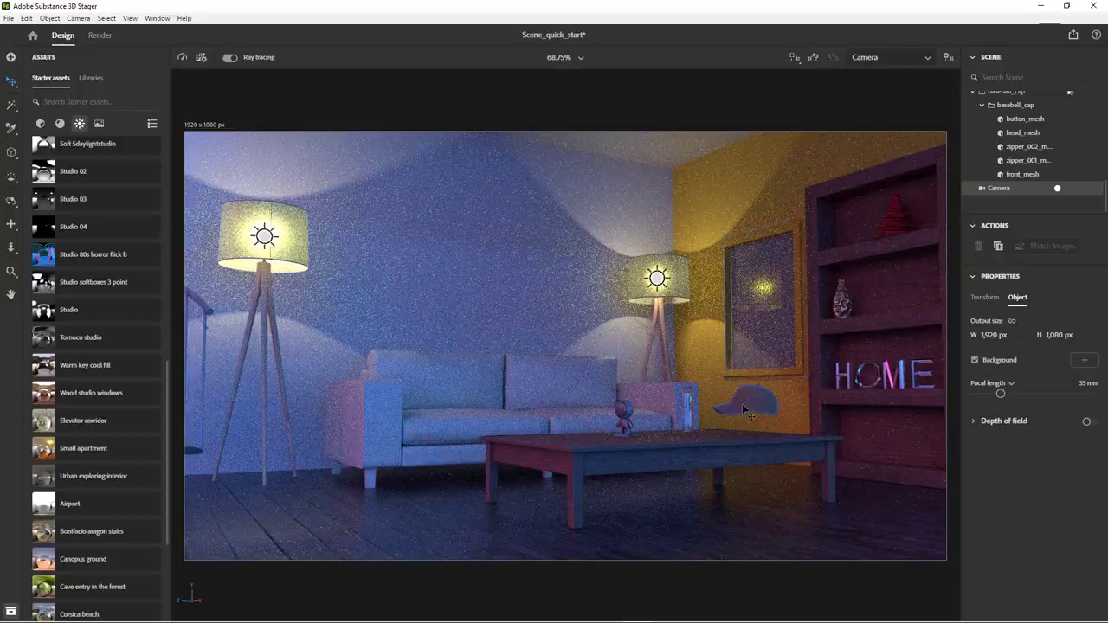
pyautogui.moveTo(744, 410); pyautogui.dragTo(745, 437)
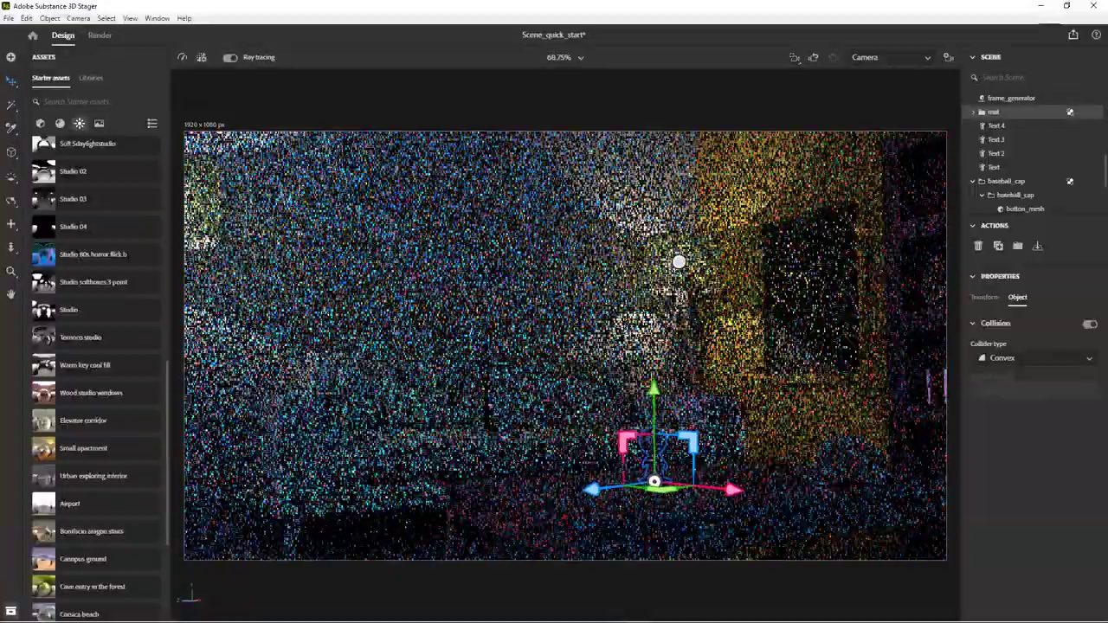
# - Move the small astronaut figure along the coffee table away from the bottle and rotate it slightly about its vertical axis
pyautogui.moveTo(632, 424)
pyautogui.mouseDown(button='right')
pyautogui.moveTo(641, 442)
pyautogui.moveTo(639, 400)
pyautogui.mouseUp(button='right')
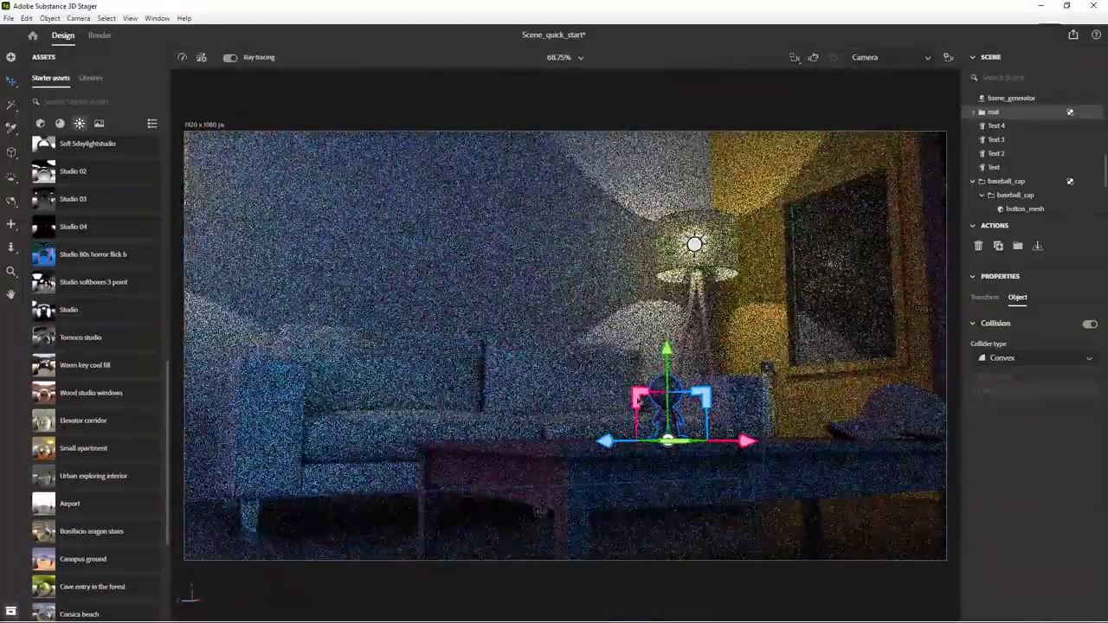
pyautogui.moveTo(603, 442); pyautogui.dragTo(537, 441)
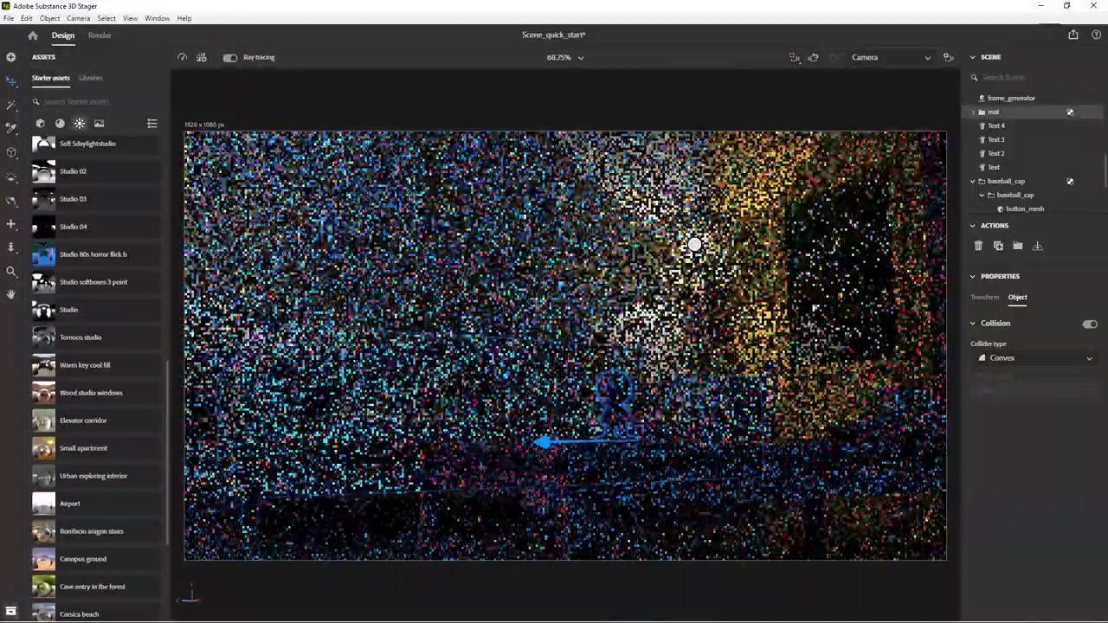
pyautogui.press('r')
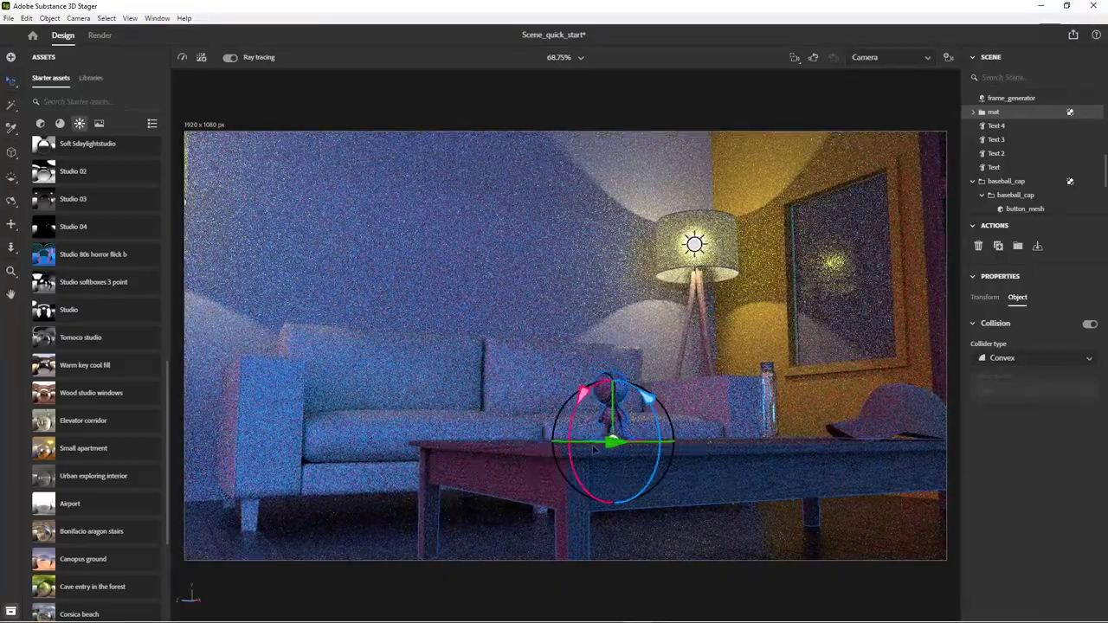
pyautogui.moveTo(601, 444); pyautogui.dragTo(618, 444)
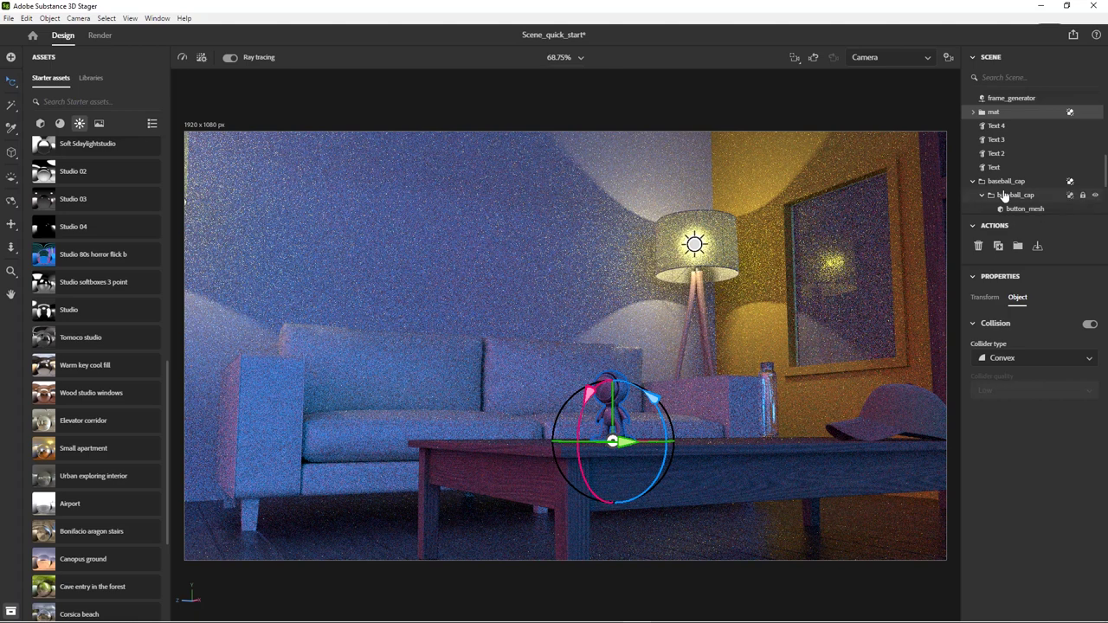
# - Enable depth of field on the added camera, focus it on the astronaut figure and set the blur amount to 18
pyautogui.click(972, 181)
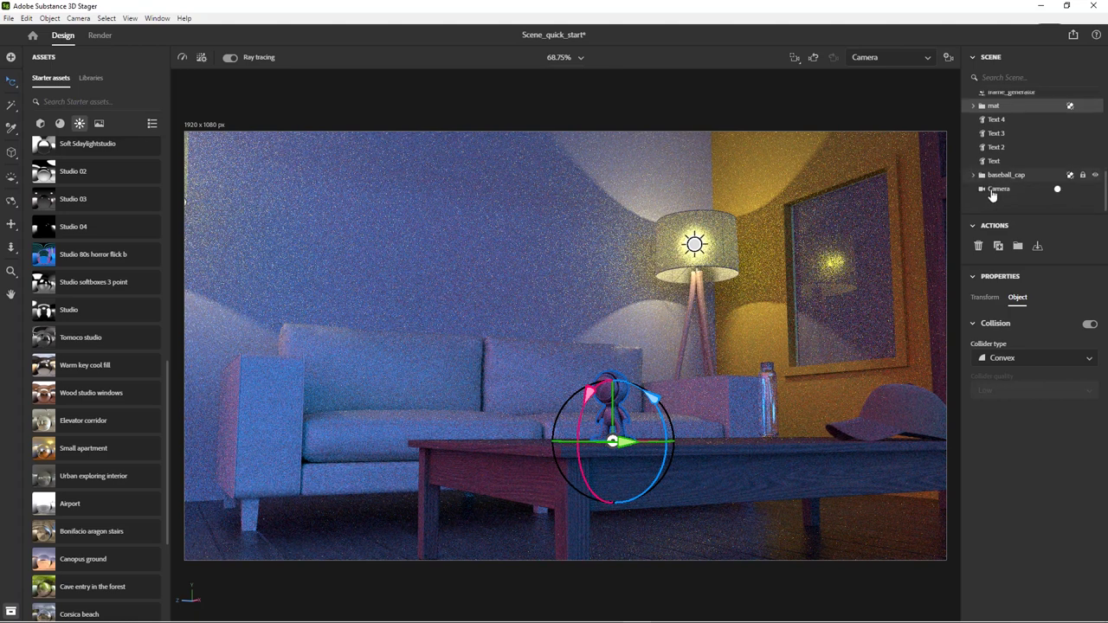
pyautogui.click(998, 187)
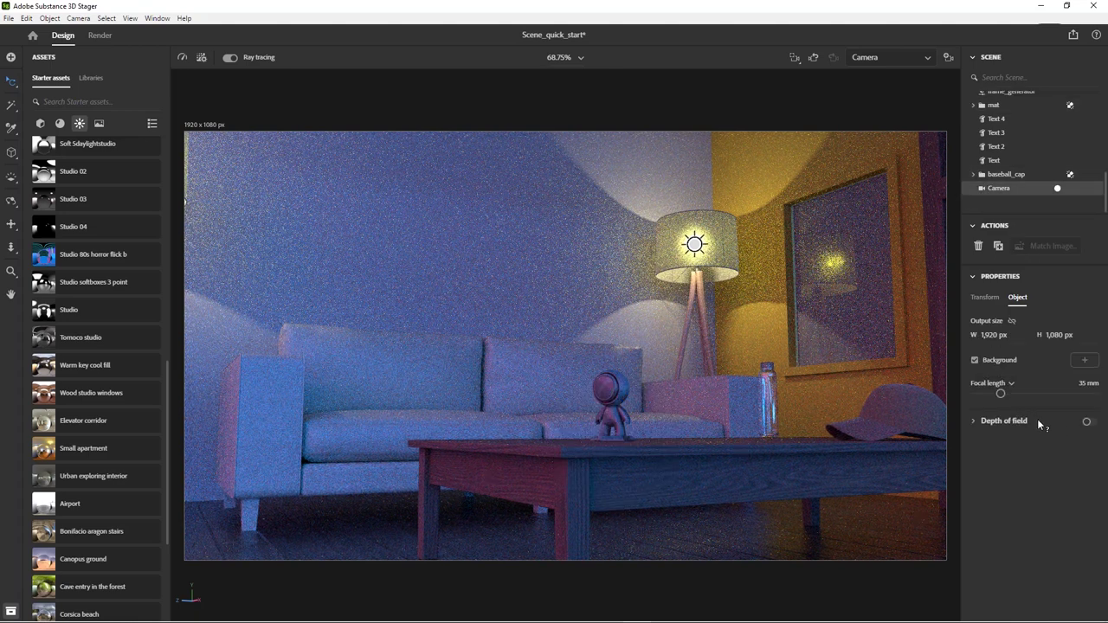
pyautogui.click(1088, 423)
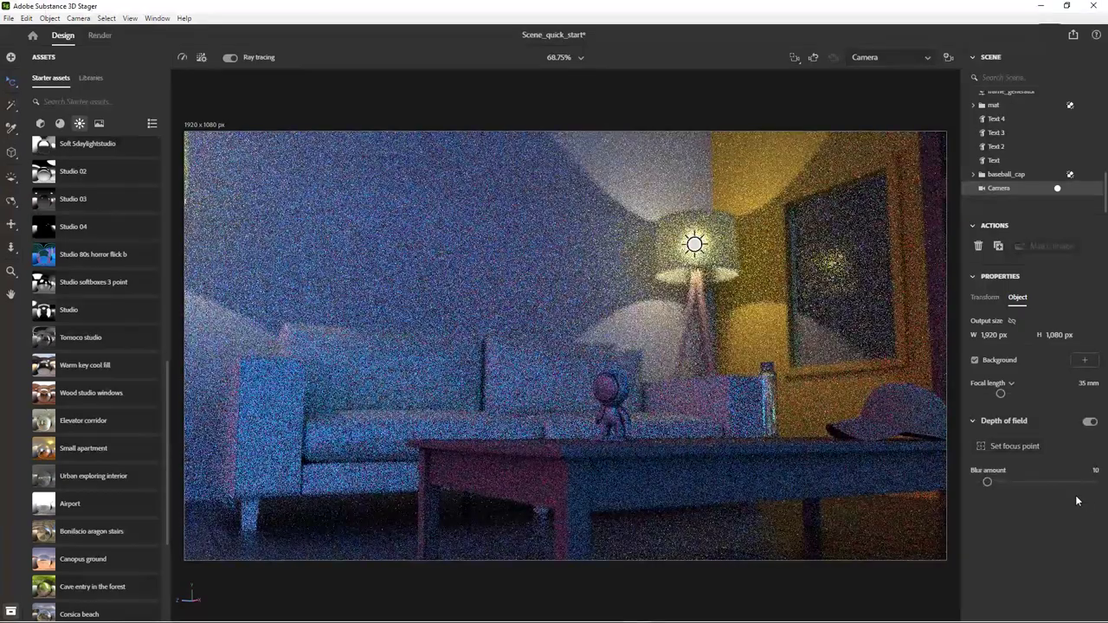
pyautogui.click(1004, 447)
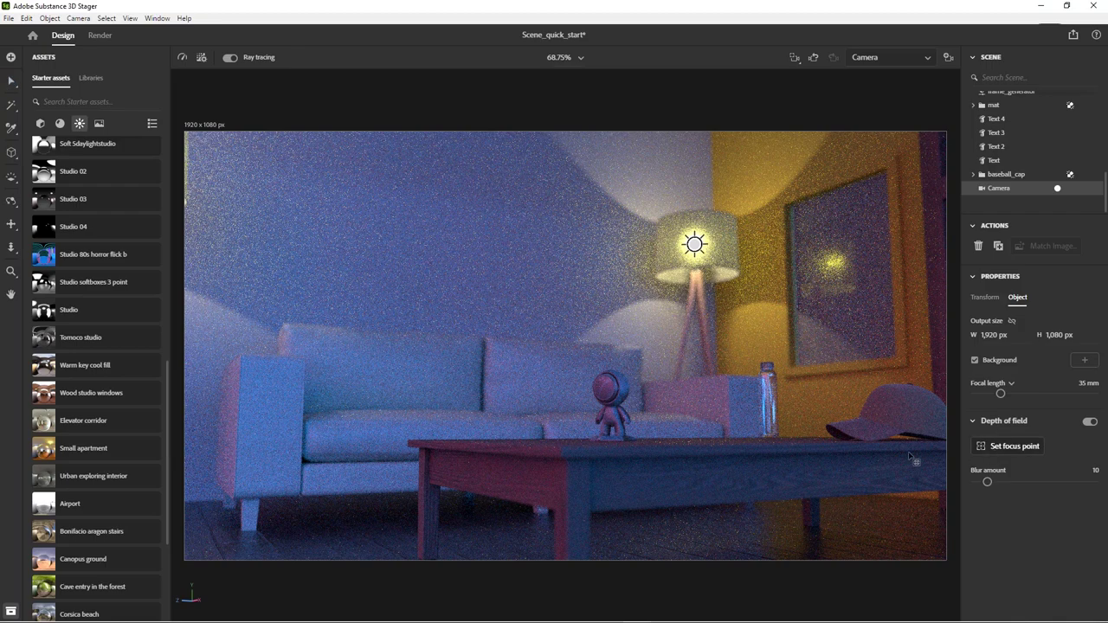
pyautogui.click(612, 400)
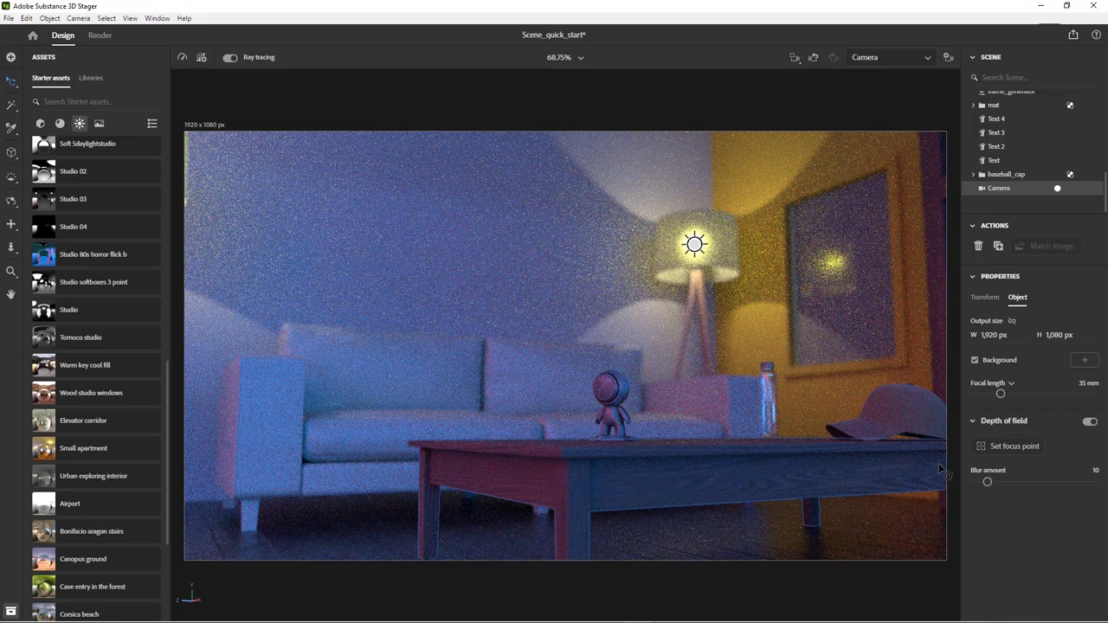
pyautogui.click(997, 483)
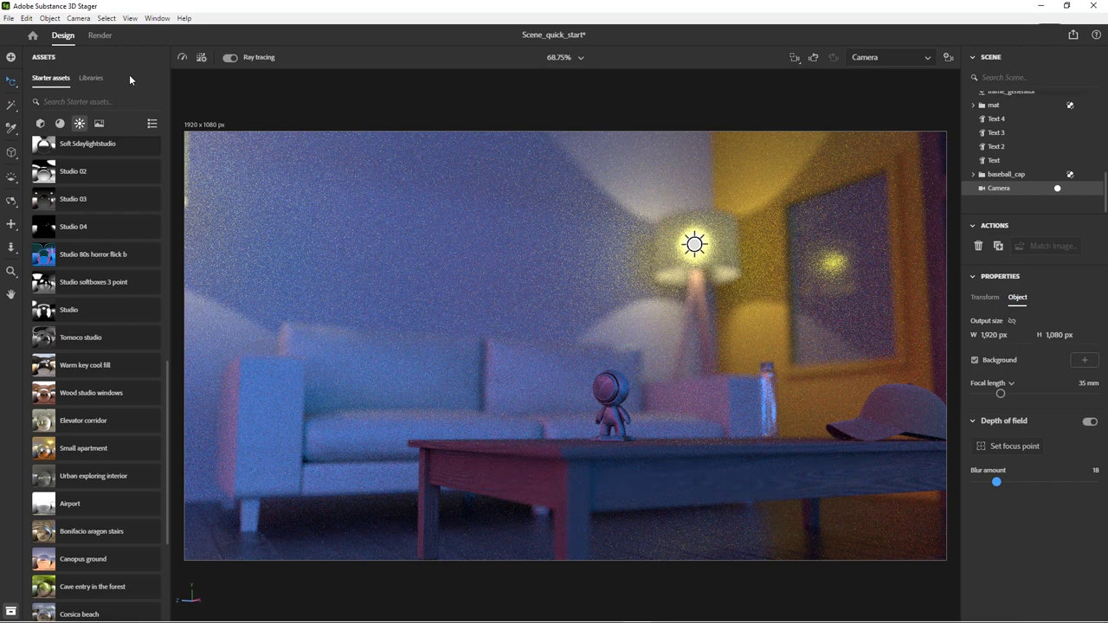
# - Try a depth-of-field blur of 3.4, then turn the effect off with both lamps, sofa and bookshelf in frame
pyautogui.click(100, 36)
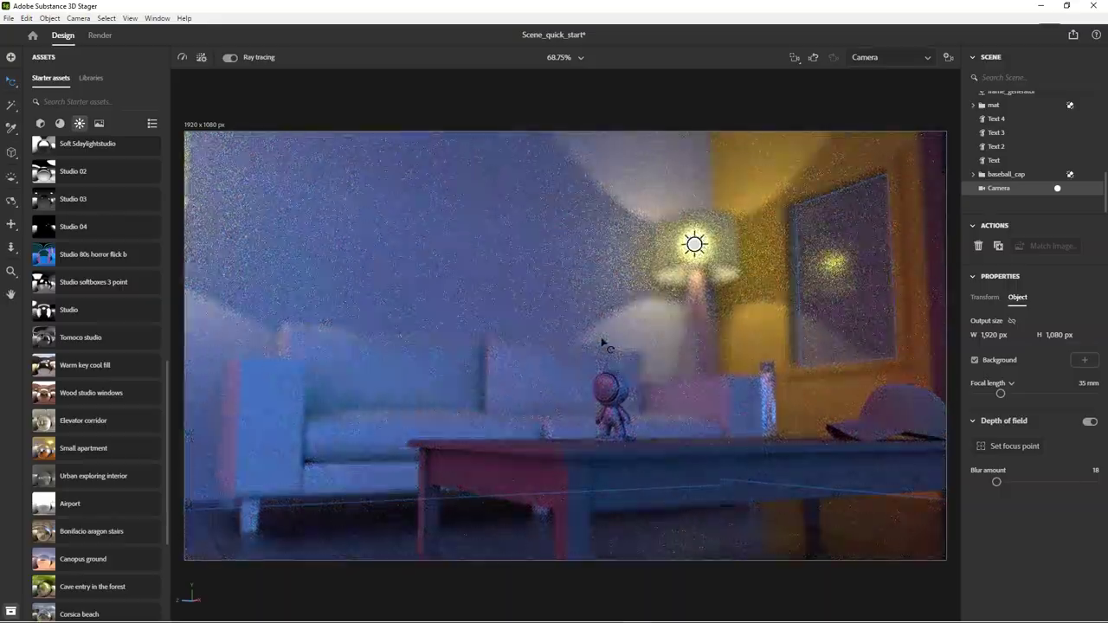
pyautogui.moveTo(997, 482); pyautogui.dragTo(978, 482)
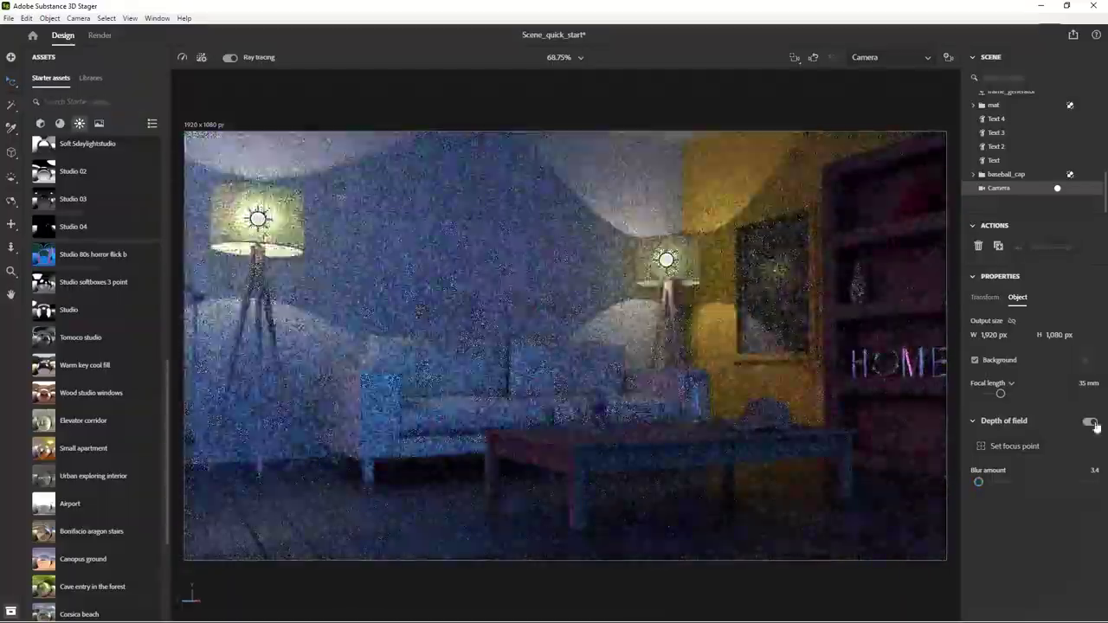
pyautogui.click(1090, 423)
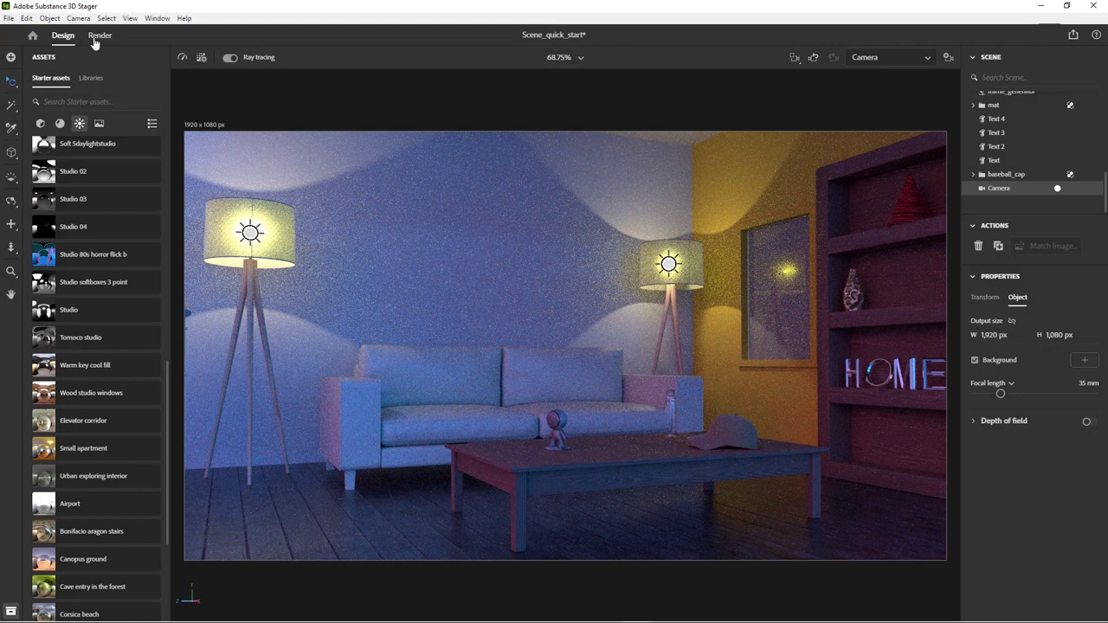
# - Switch to the render workspace and review the resolution unit, canvas unit and export filename settings
pyautogui.click(98, 38)
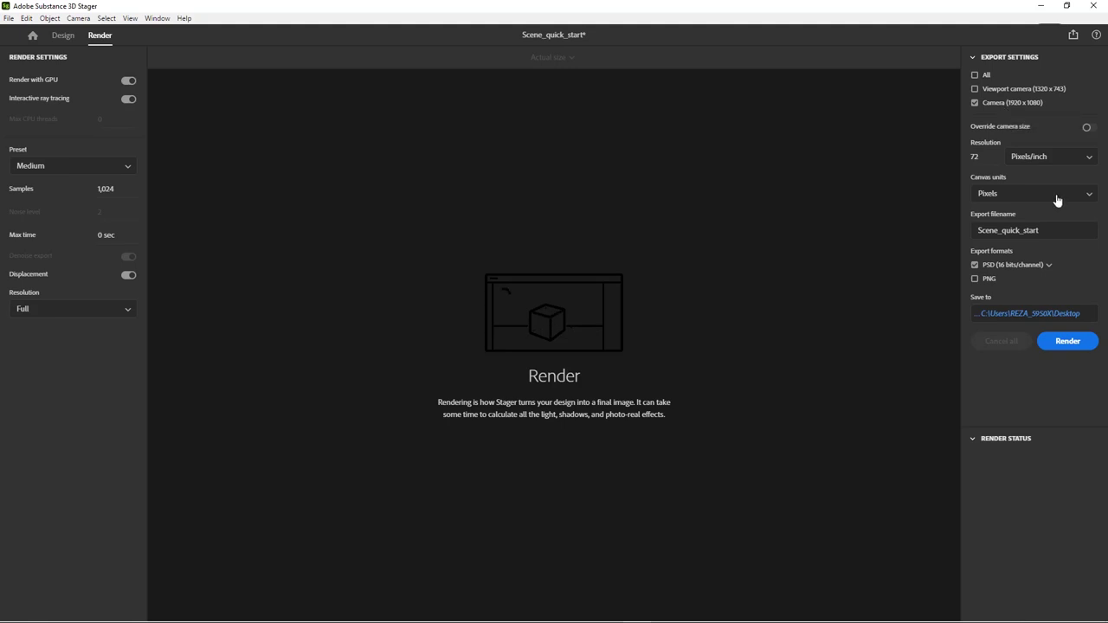
pyautogui.click(1047, 168)
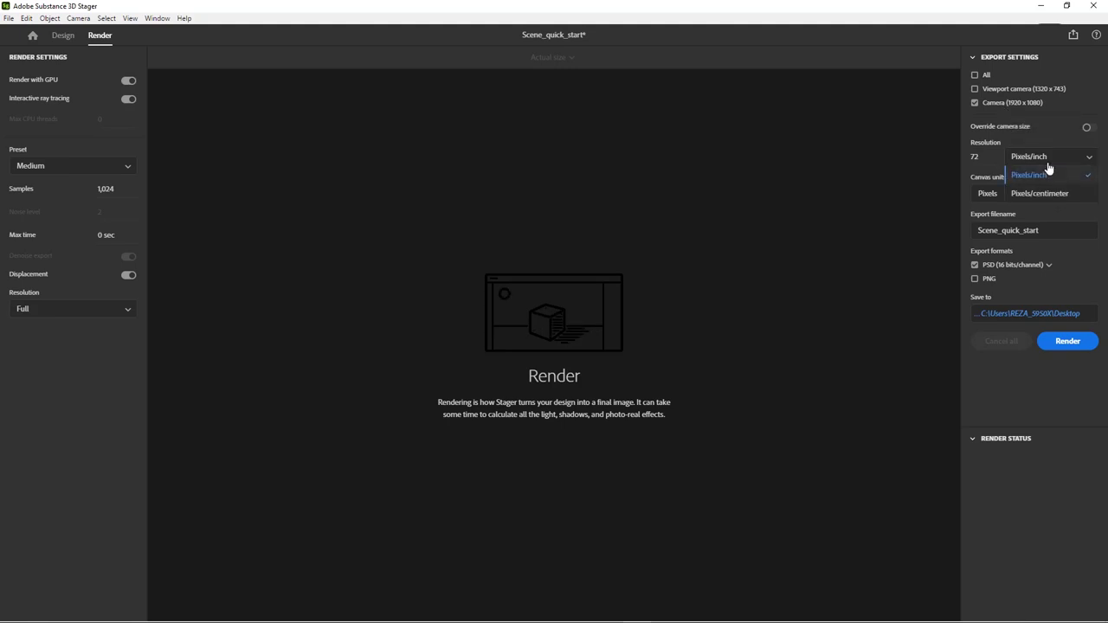
pyautogui.click(1048, 170)
pyautogui.click(1039, 197)
pyautogui.click(1039, 196)
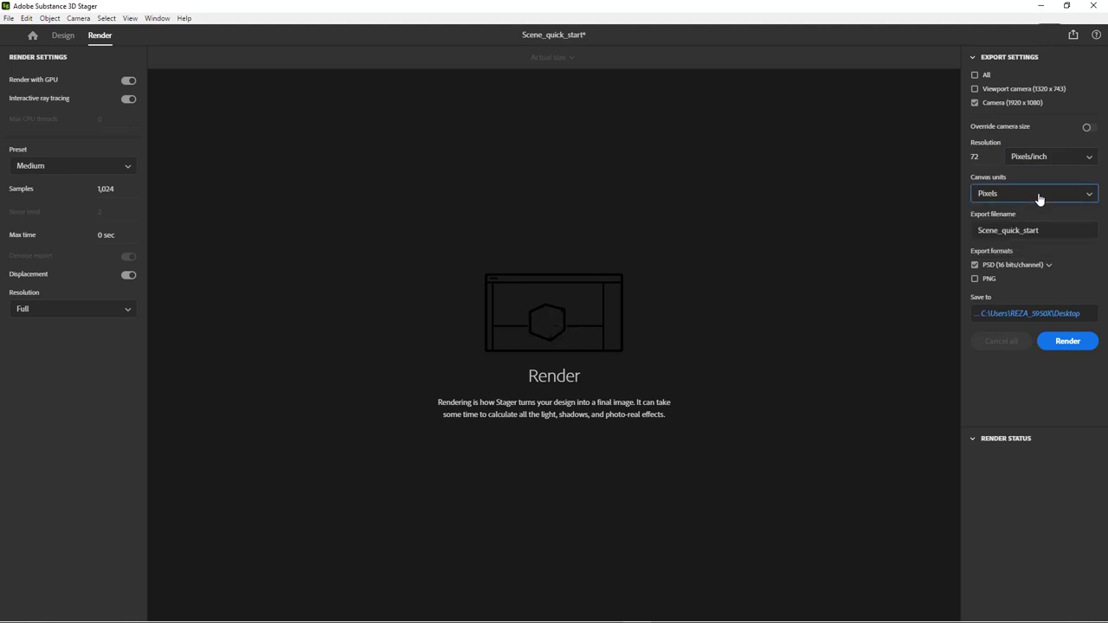
pyautogui.click(1042, 232)
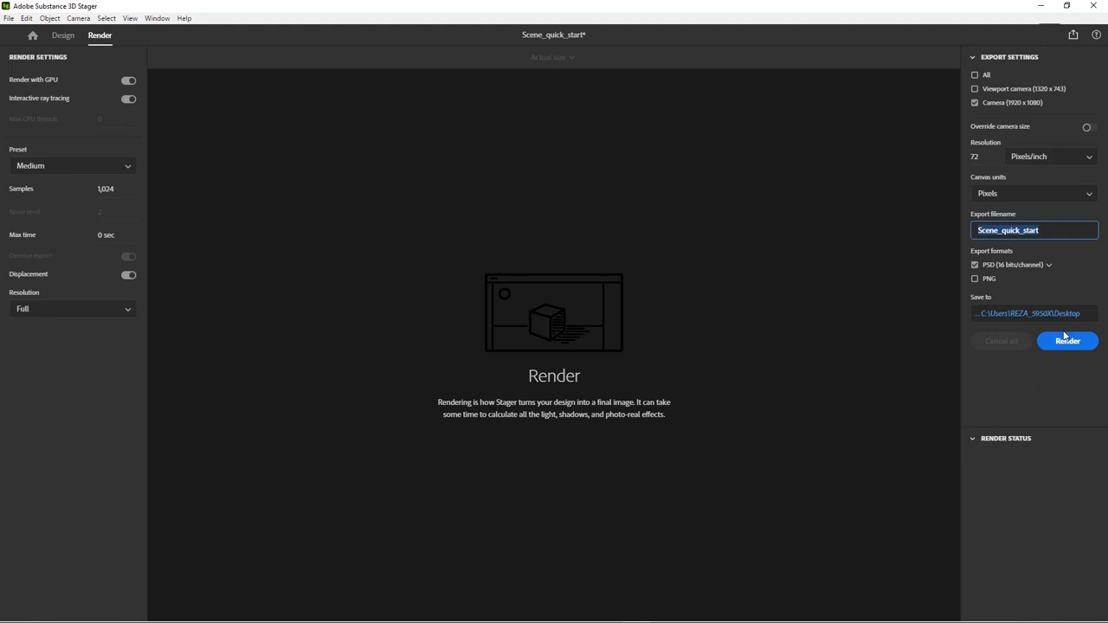
# - Enable the camera size override for the export and keep the resolution unit at Pixels/inch
pyautogui.click(1087, 128)
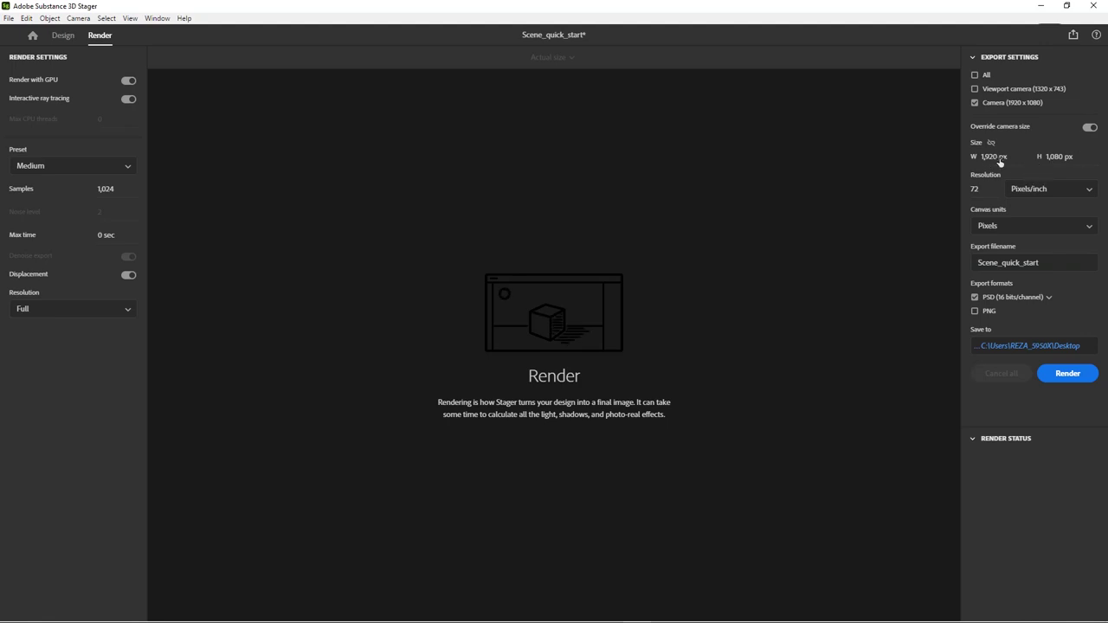
pyautogui.click(1051, 192)
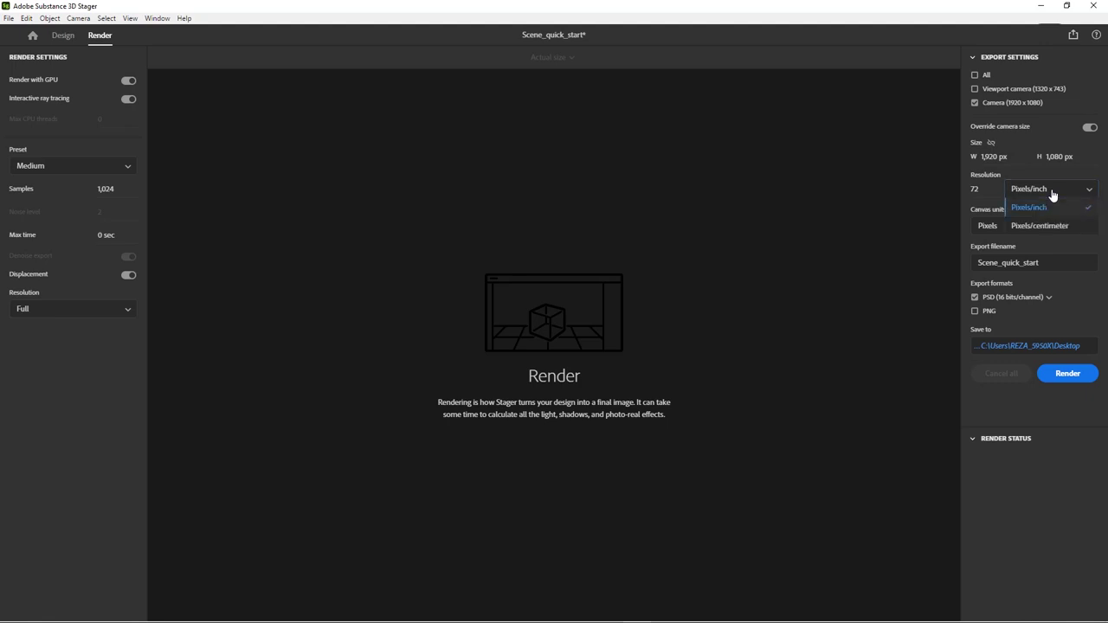
pyautogui.click(1052, 192)
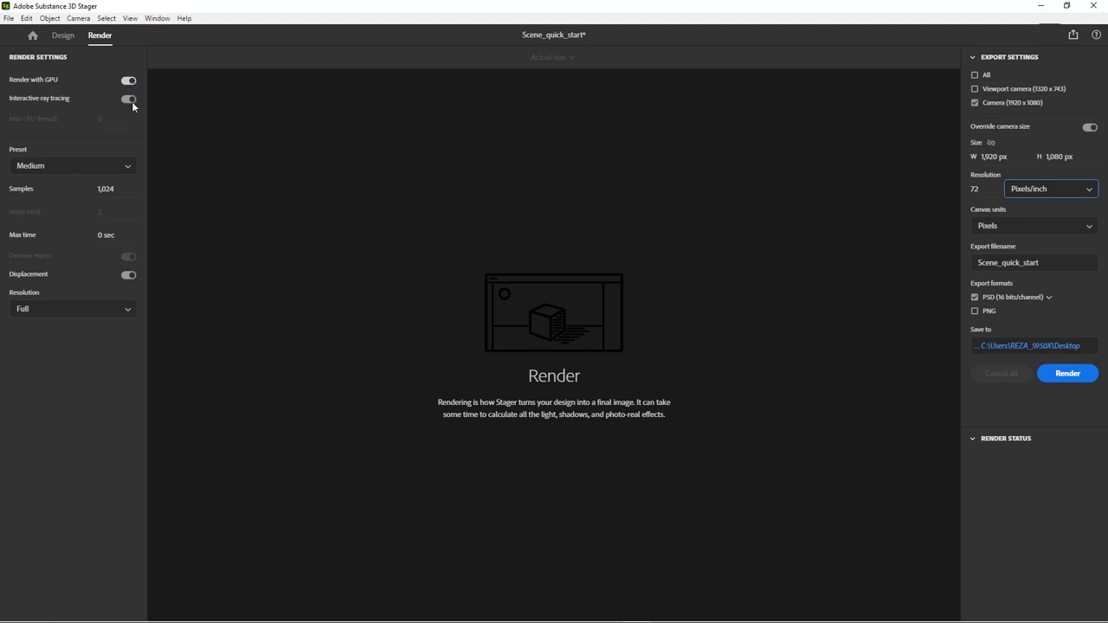
# - Set the render preset to High, keep the resolution at Full and start rendering the camera view
pyautogui.click(122, 174)
pyautogui.click(71, 224)
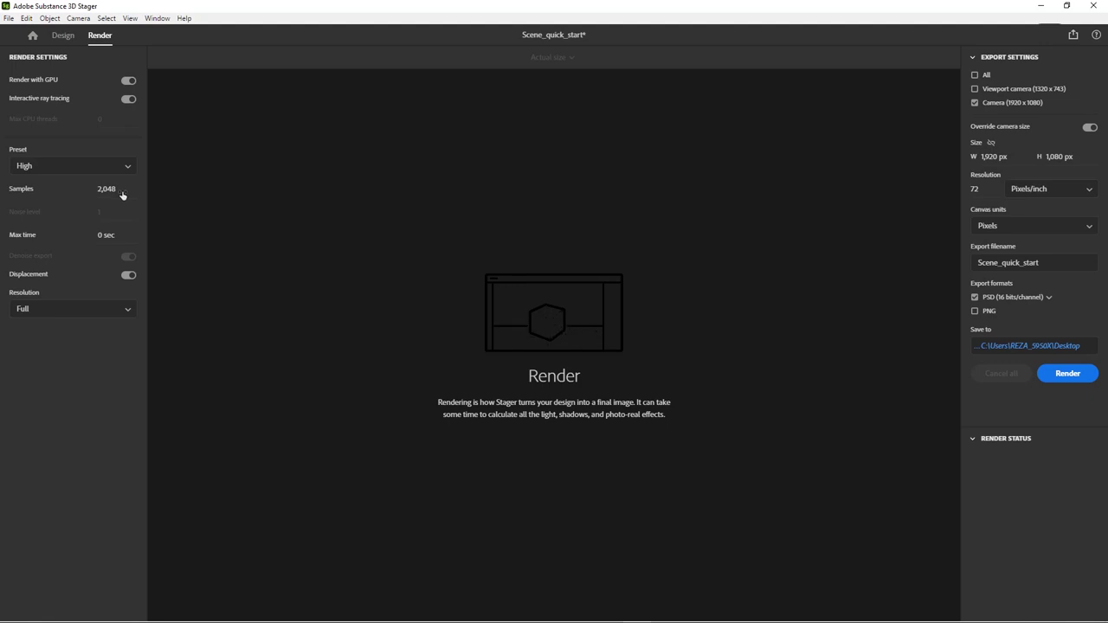
pyautogui.click(105, 317)
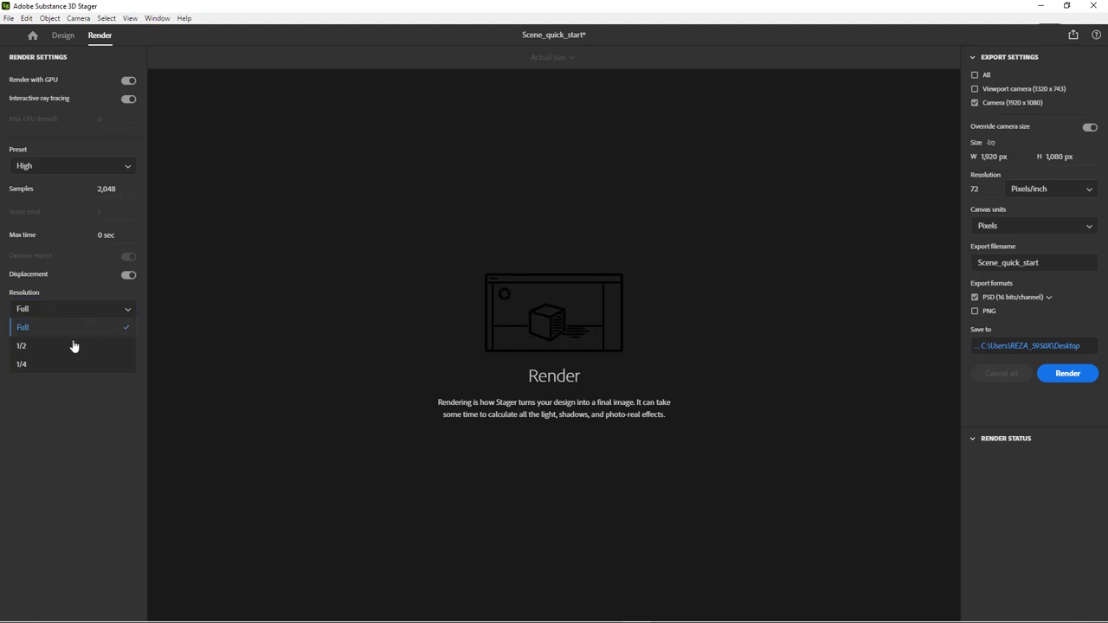
pyautogui.click(62, 405)
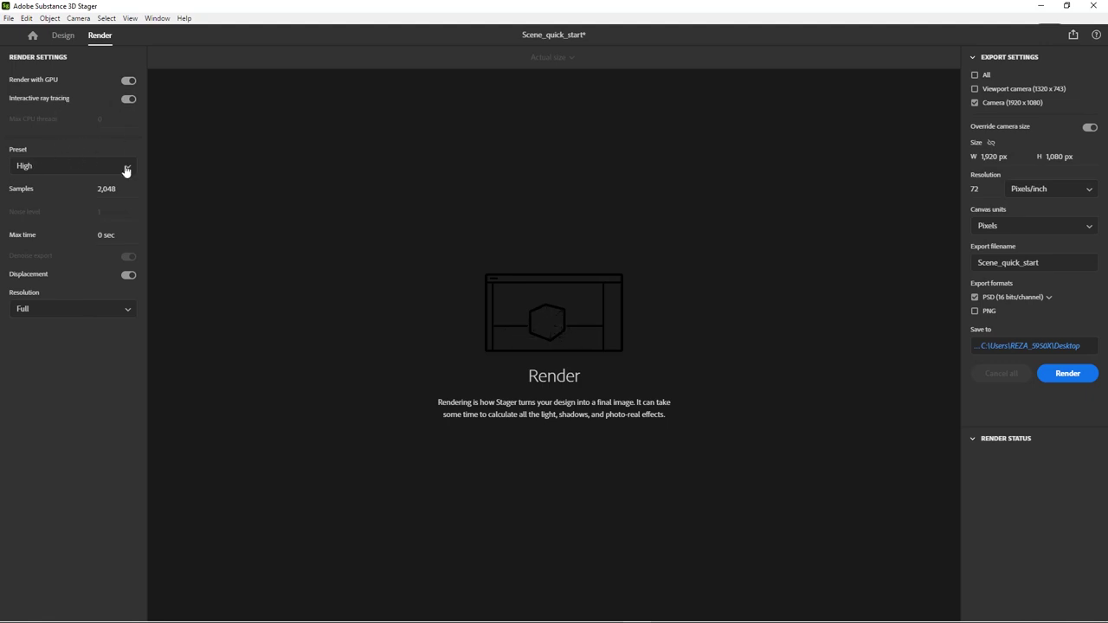
pyautogui.click(1055, 377)
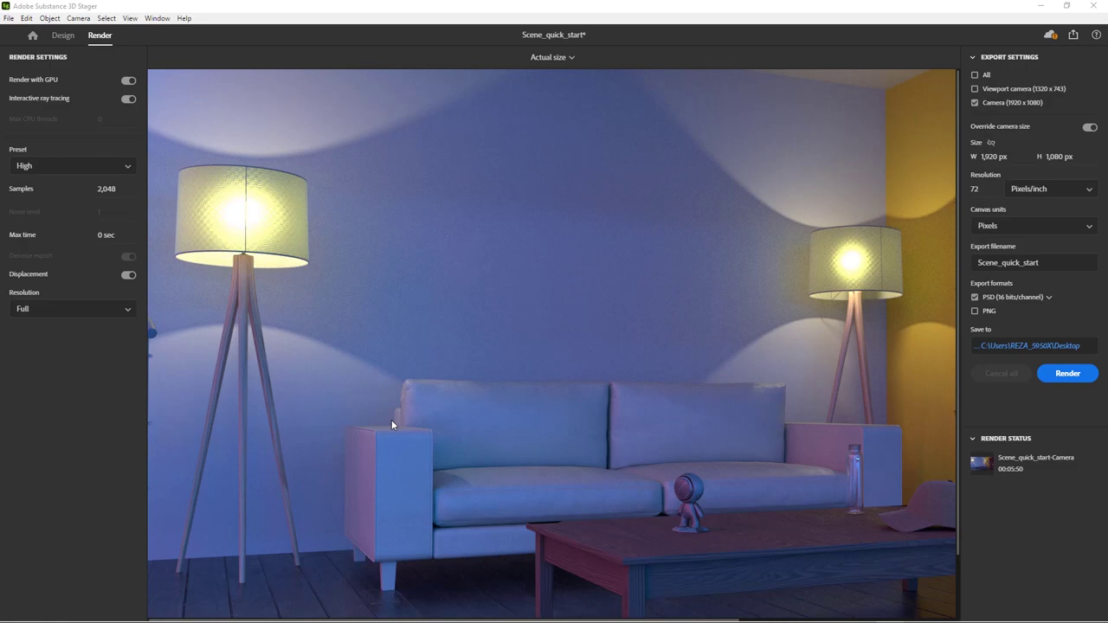
# - Open the rendered Scene_quick_start PSD from the desktop in Photoshop and hide Layer 1 and the Vibrance 1 adjustment
pyautogui.click(1042, 7)
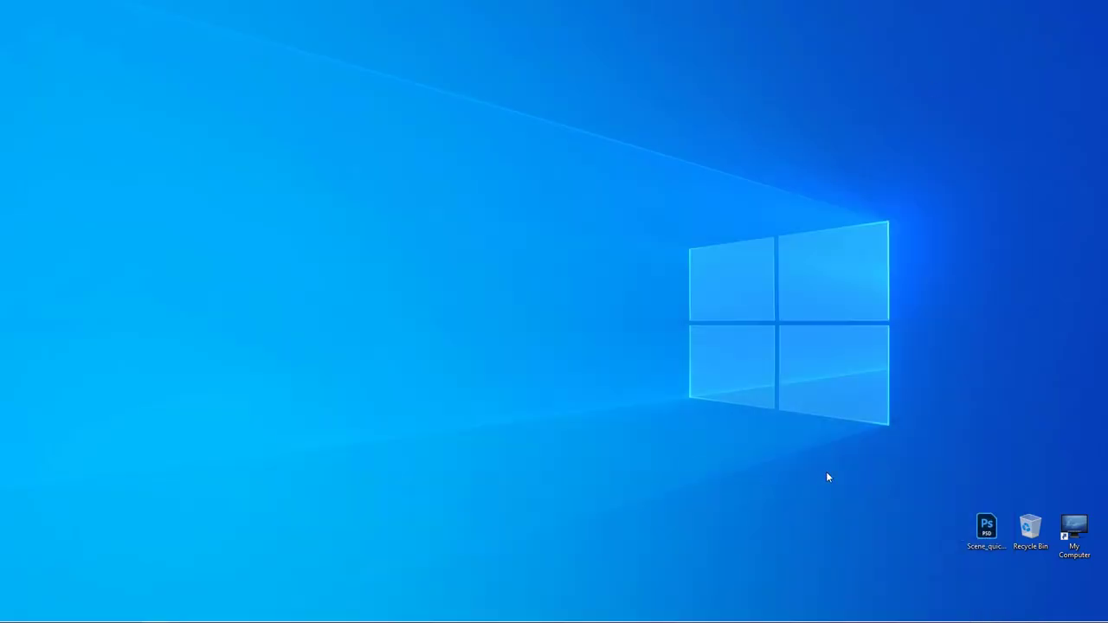
pyautogui.doubleClick(988, 528)
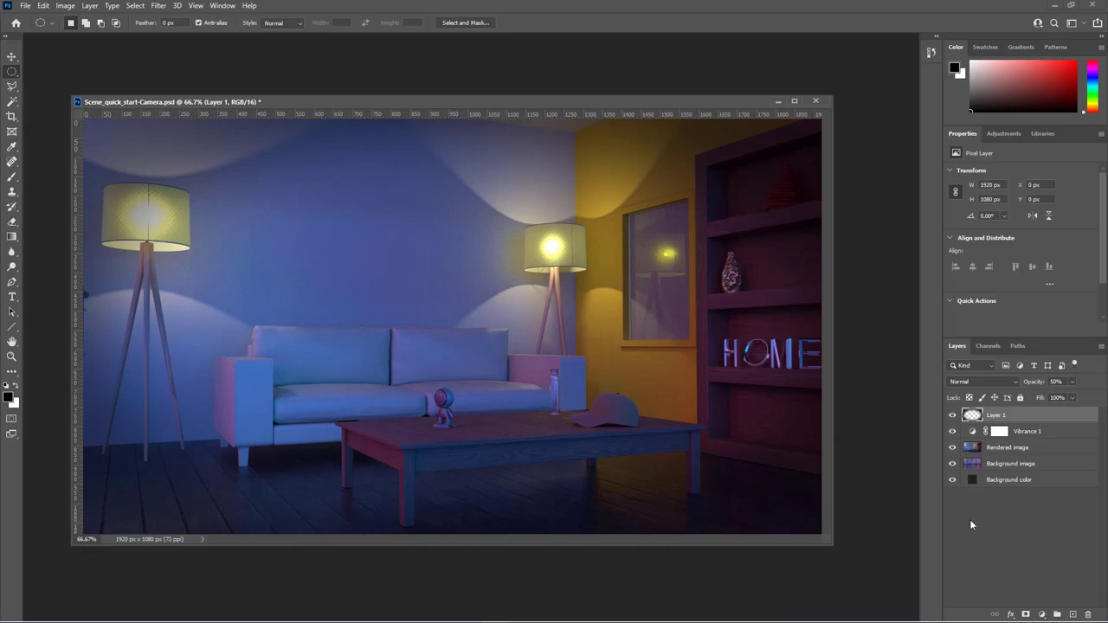
pyautogui.click(952, 416)
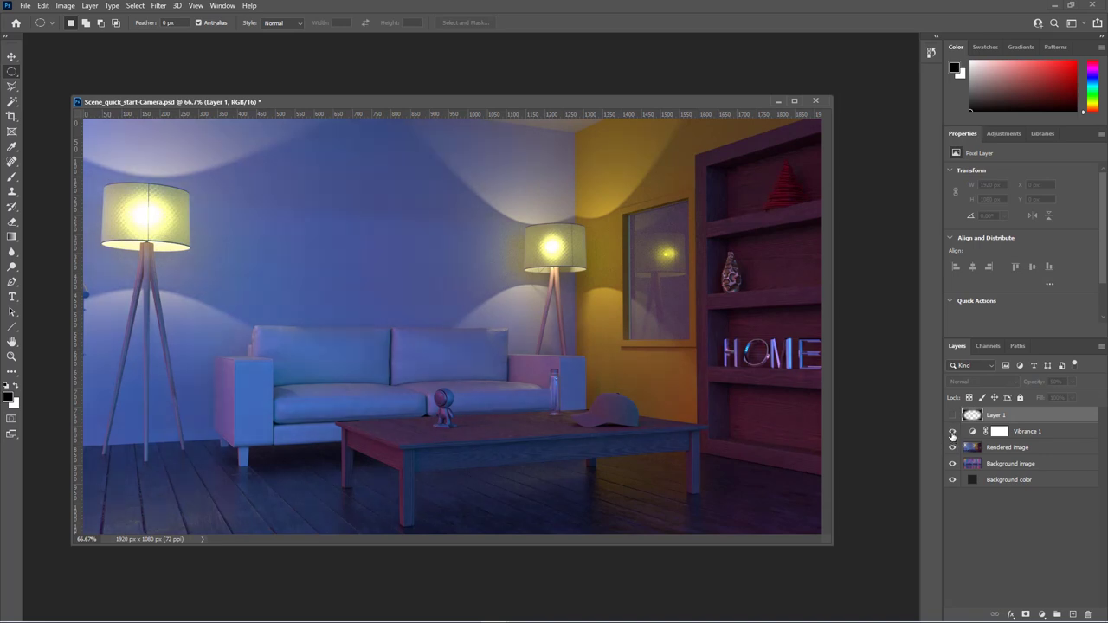
pyautogui.click(952, 417)
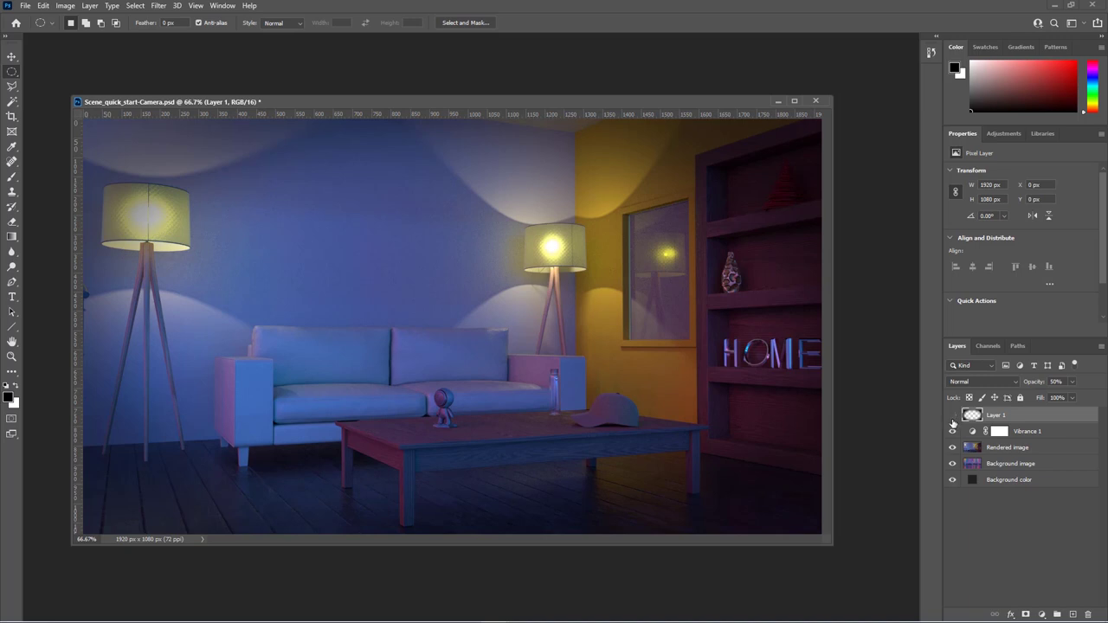
pyautogui.click(953, 417)
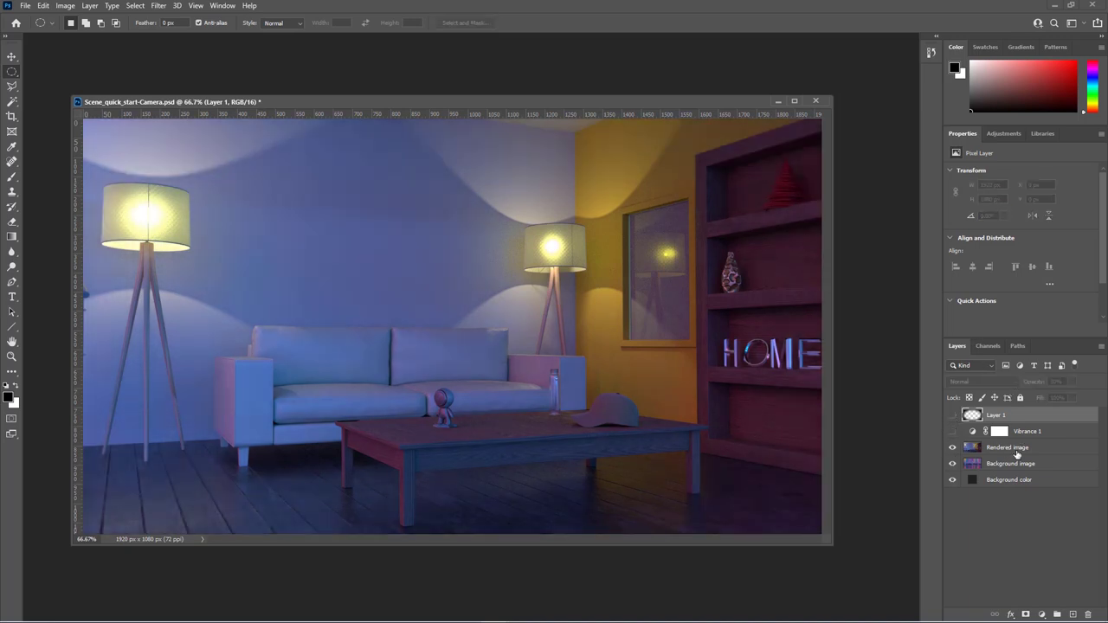
# - Inspect the exported PSD layers by hiding the rendered image and background image, then showing both again
pyautogui.click(953, 448)
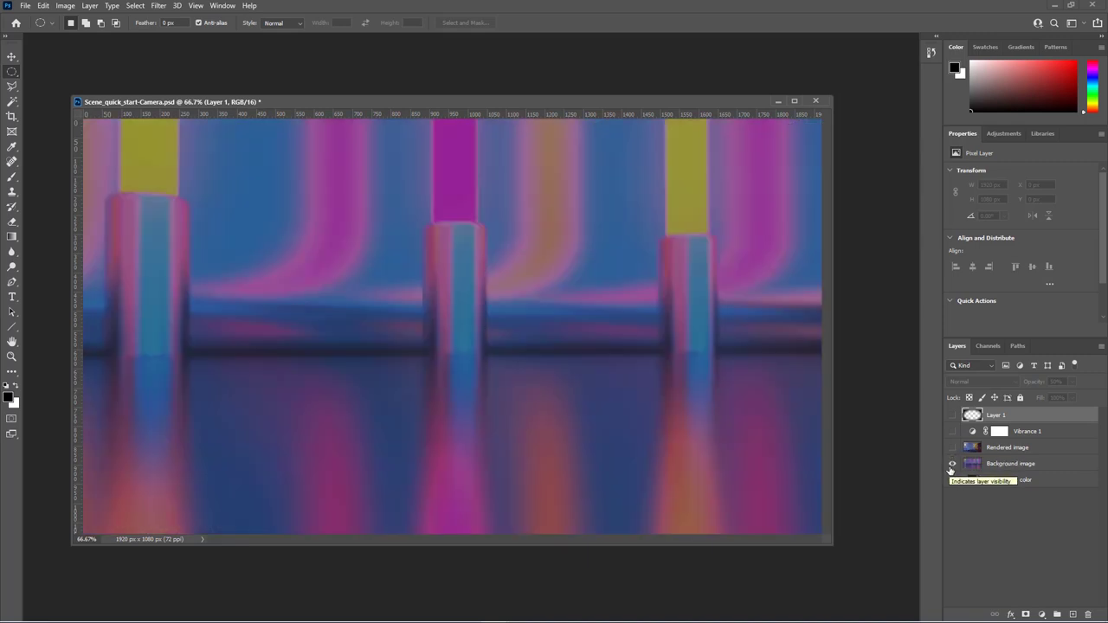
pyautogui.click(953, 464)
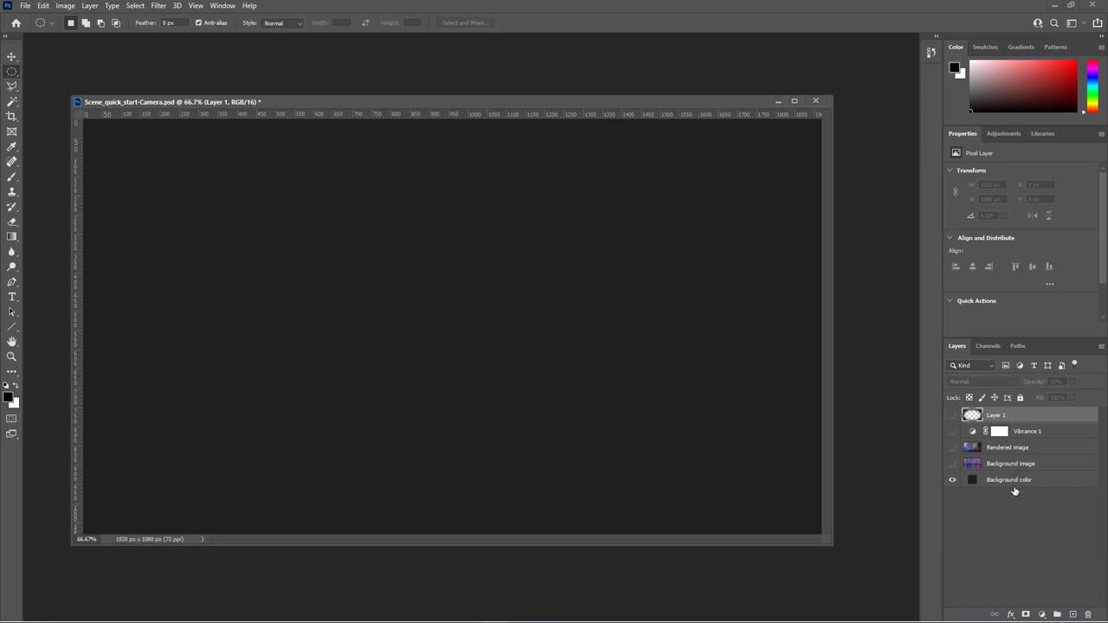
pyautogui.click(952, 464)
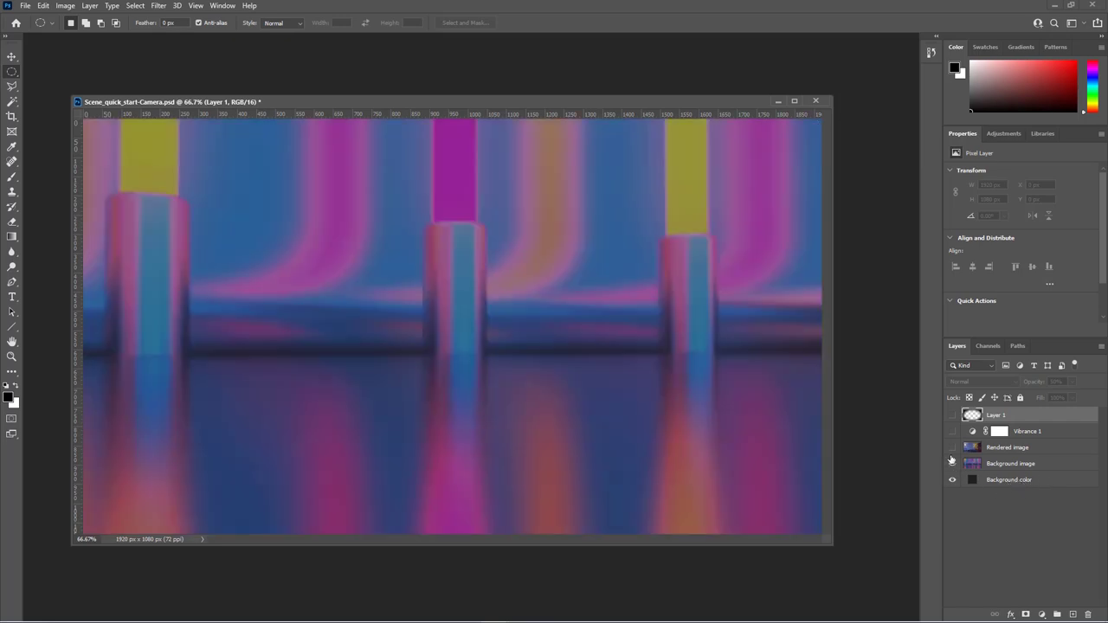
pyautogui.click(952, 448)
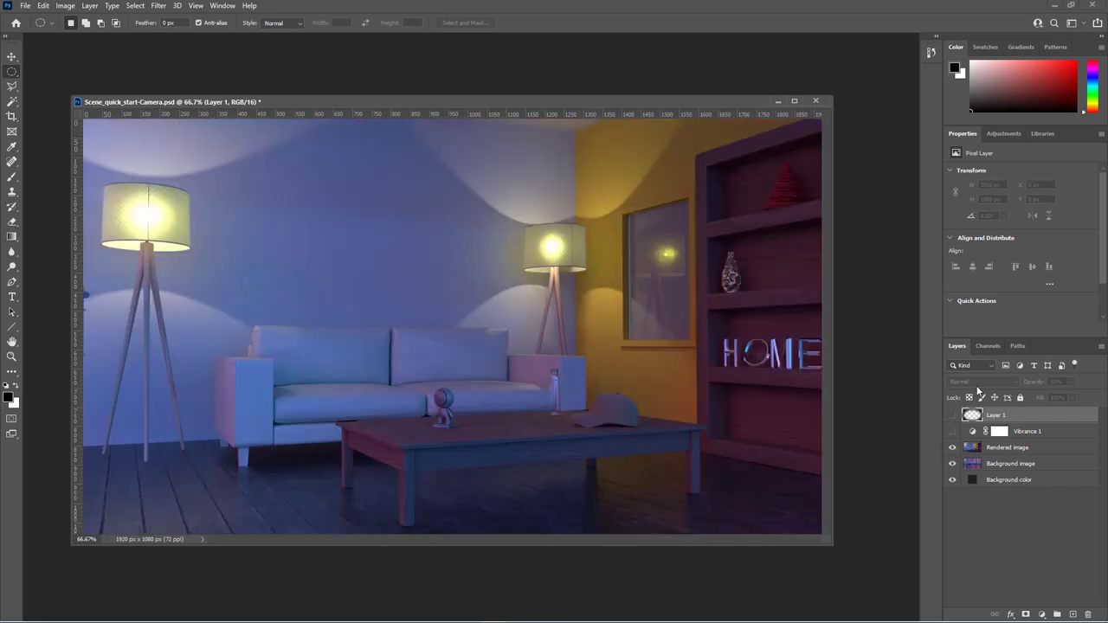